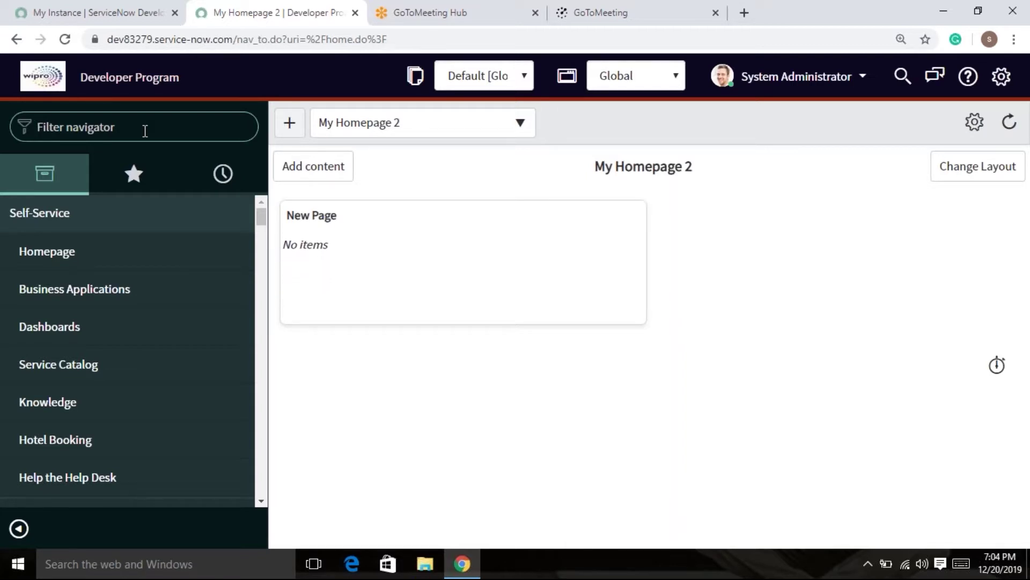
# - Filter the ServiceNow navigator by 'problem' to list items like Create New, Open and Resolved
pyautogui.write('pro')
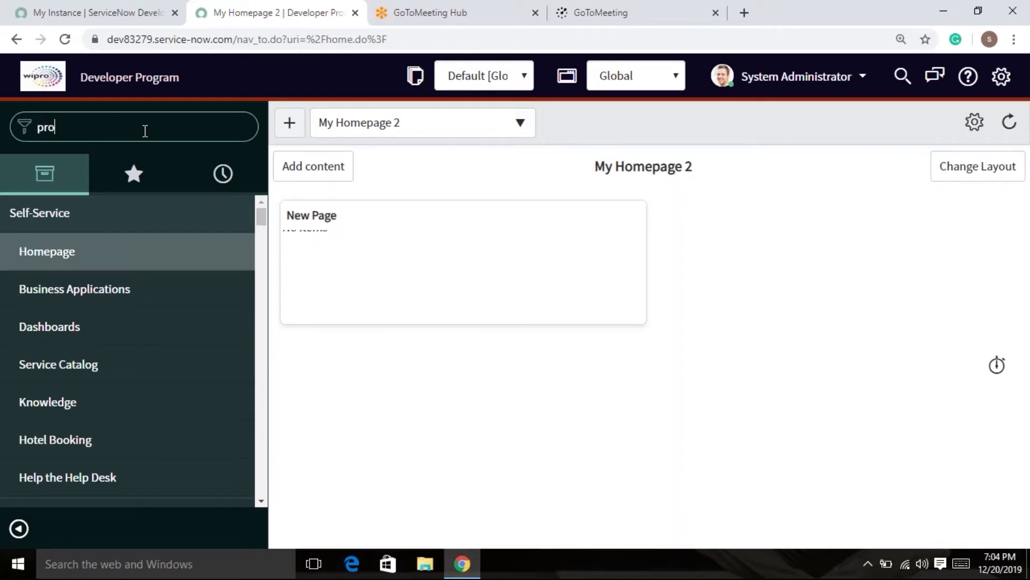
pyautogui.write('blem')
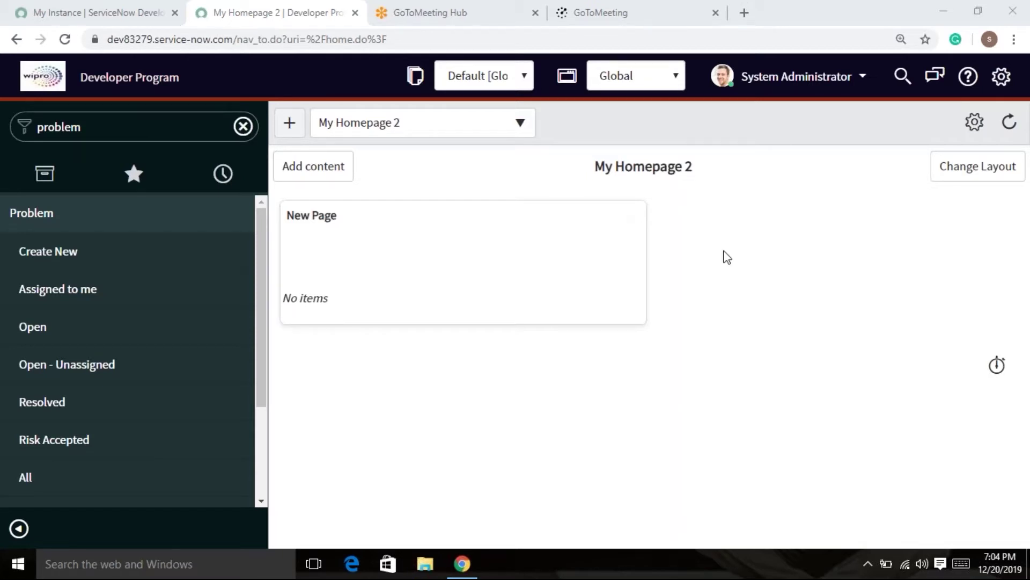
pyautogui.click(524, 125)
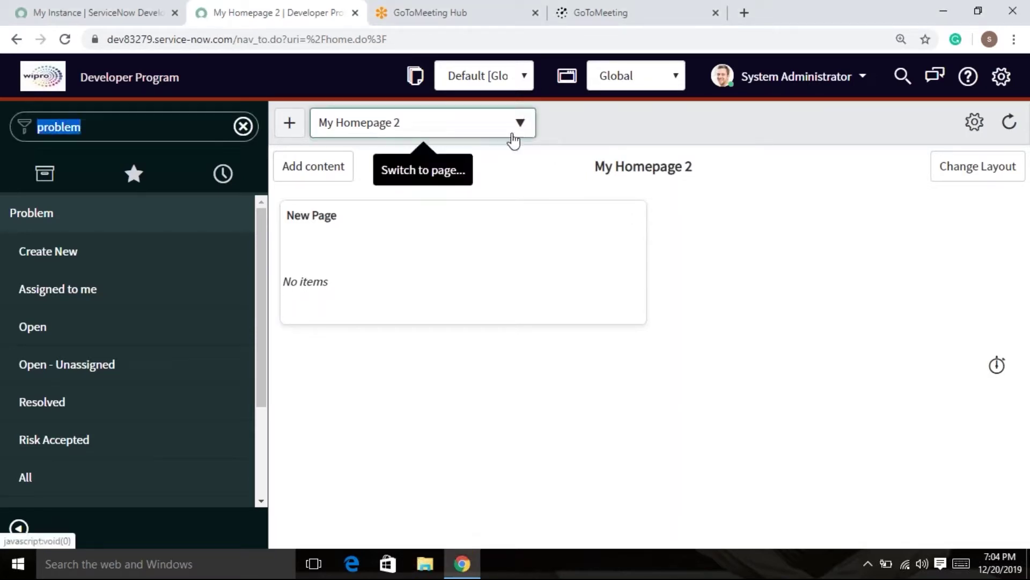
# - Switch the ServiceNow homepage to System Administration
pyautogui.click(519, 128)
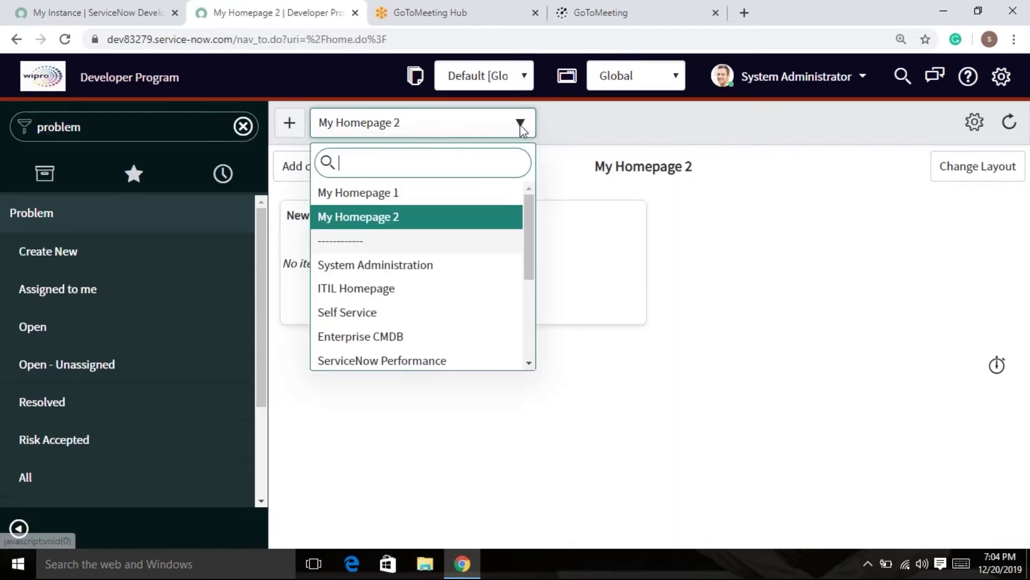
pyautogui.click(397, 267)
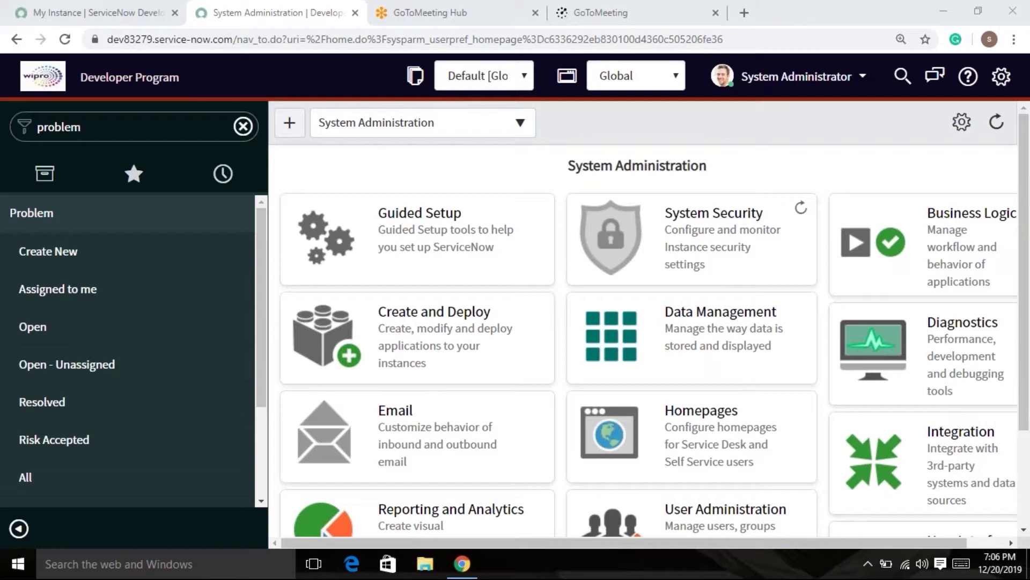
# - Search Windows for 'paint' and launch the Paint desktop app, closing a stray web results tab
pyautogui.click(171, 574)
pyautogui.write('p')
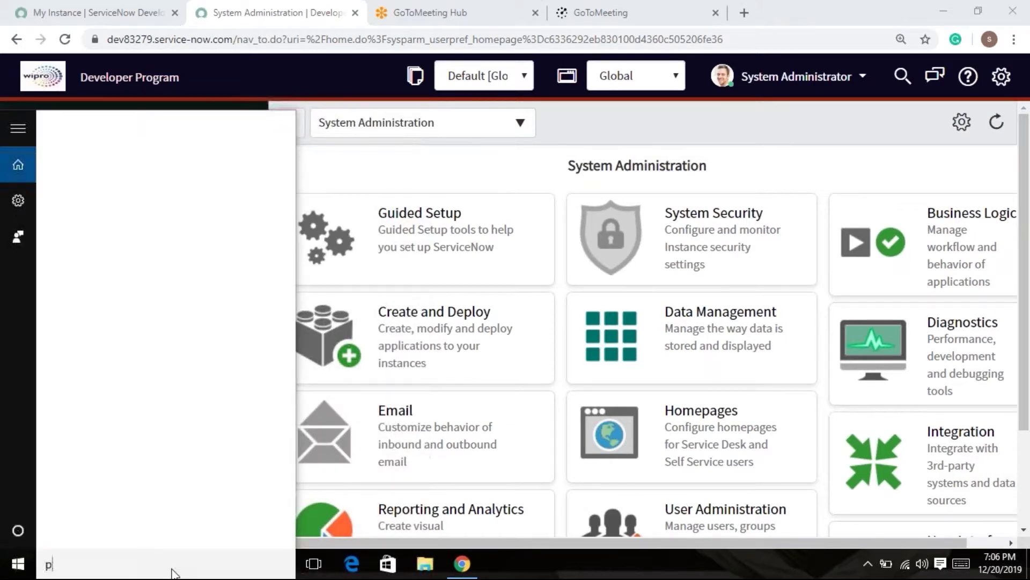
pyautogui.write('aint')
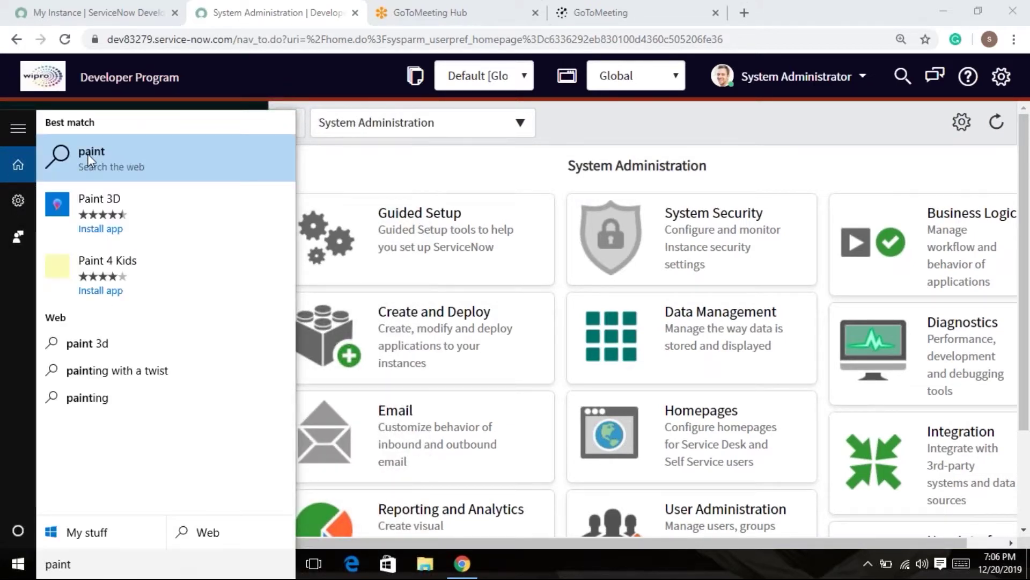
pyautogui.click(131, 398)
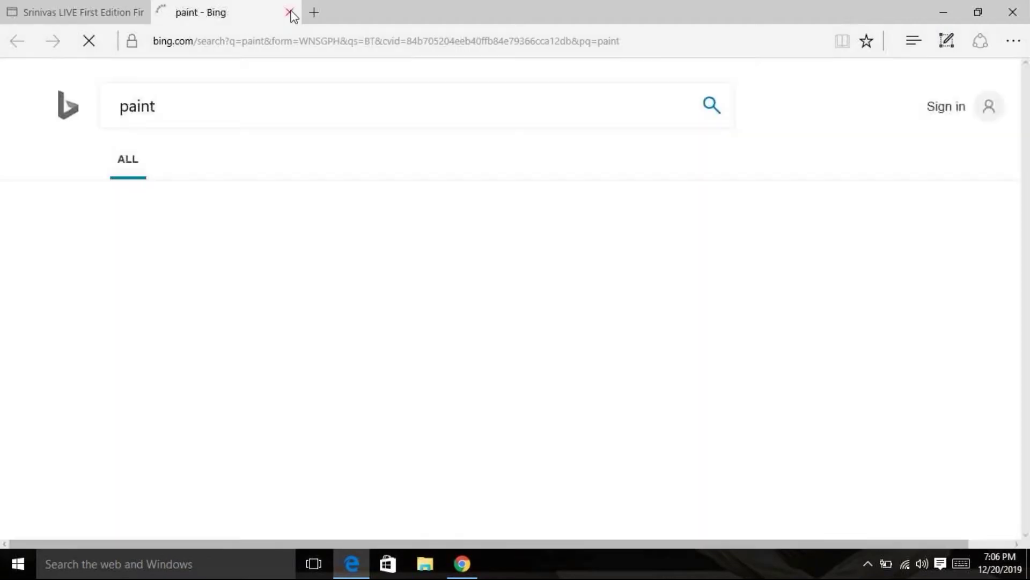
pyautogui.click(290, 12)
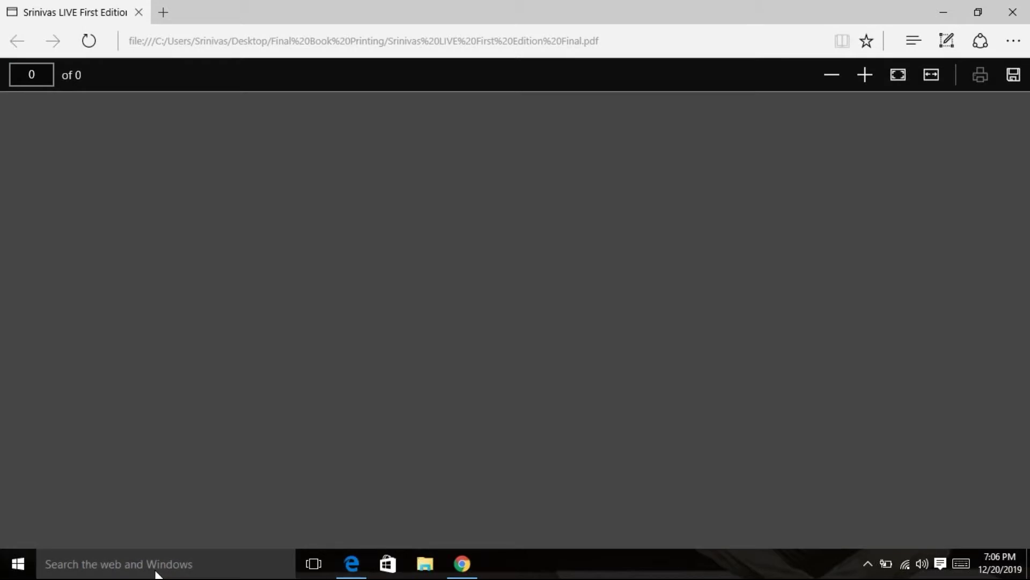
pyautogui.click(156, 570)
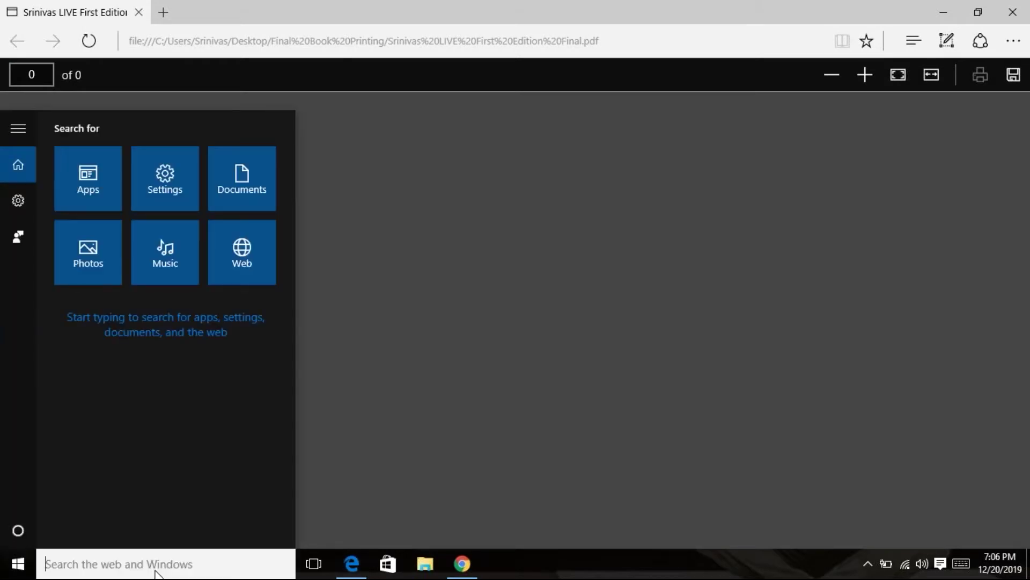
pyautogui.write('paint')
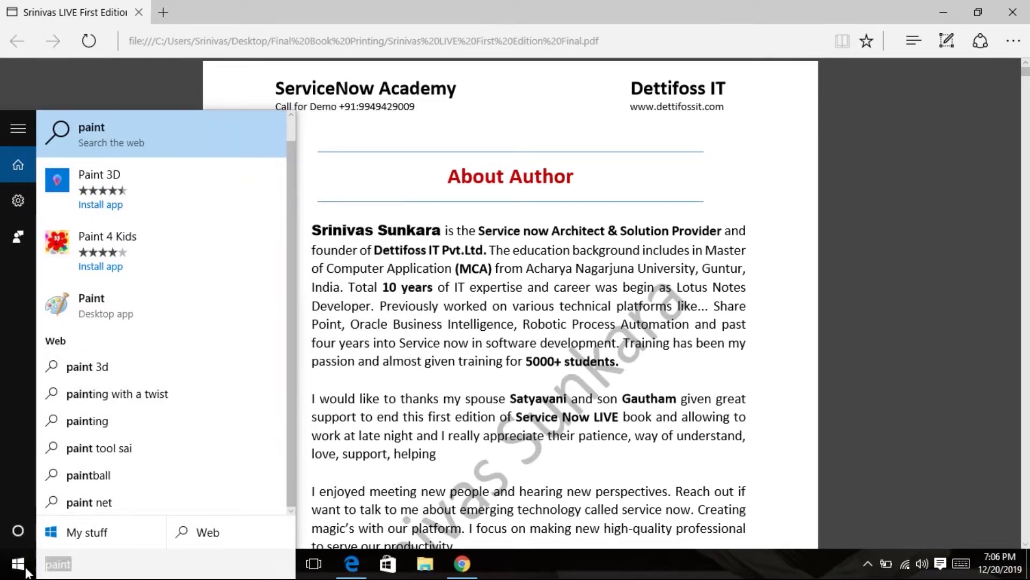
pyautogui.click(160, 310)
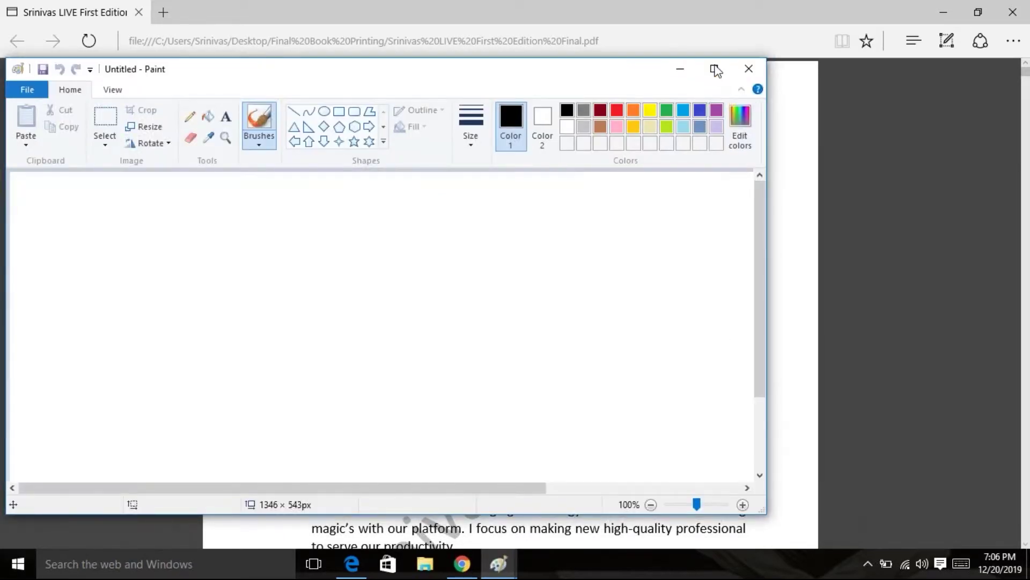
# - Maximize Paint and draw five rectangles stacked vertically down the canvas's left side
pyautogui.click(715, 69)
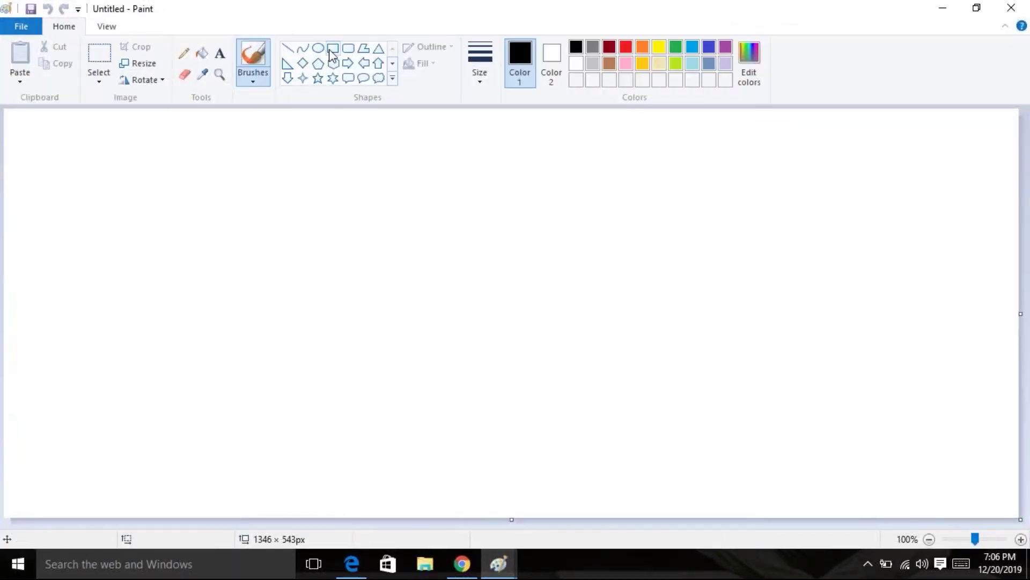
pyautogui.click(333, 48)
pyautogui.moveTo(86, 224)
pyautogui.mouseDown()
pyautogui.moveTo(188, 256)
pyautogui.moveTo(197, 248)
pyautogui.mouseUp()
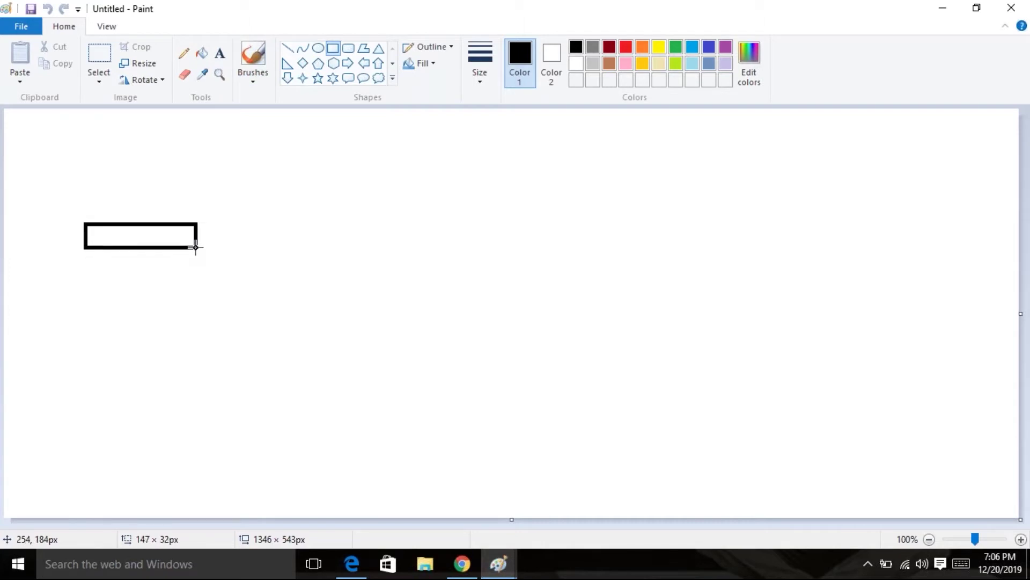
pyautogui.moveTo(83, 272); pyautogui.dragTo(193, 294)
pyautogui.moveTo(81, 320)
pyautogui.mouseDown()
pyautogui.moveTo(144, 345)
pyautogui.moveTo(195, 346)
pyautogui.mouseUp()
pyautogui.moveTo(79, 365); pyautogui.dragTo(197, 388)
pyautogui.moveTo(76, 407)
pyautogui.mouseDown()
pyautogui.moveTo(180, 442)
pyautogui.moveTo(204, 430)
pyautogui.moveTo(196, 432)
pyautogui.mouseUp()
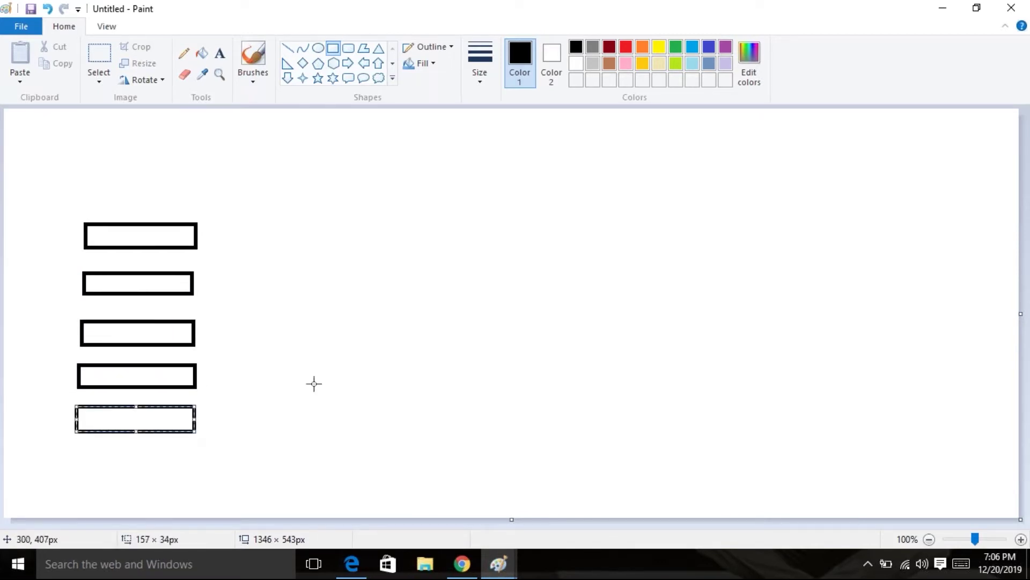
# - Label the top rectangle 'Incident' with the Text tool
pyautogui.click(219, 53)
pyautogui.click(117, 235)
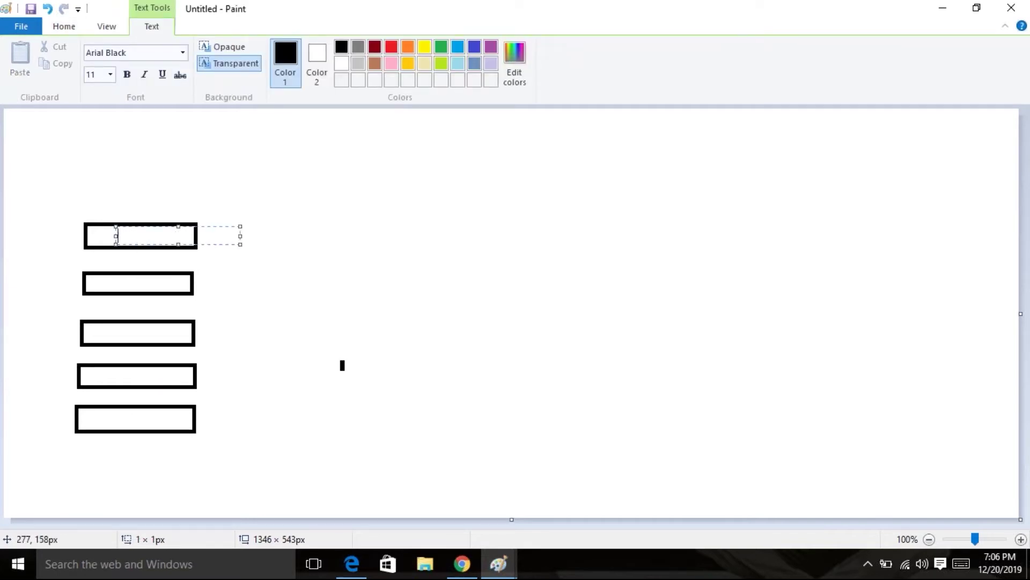
pyautogui.moveTo(180, 228); pyautogui.dragTo(193, 227)
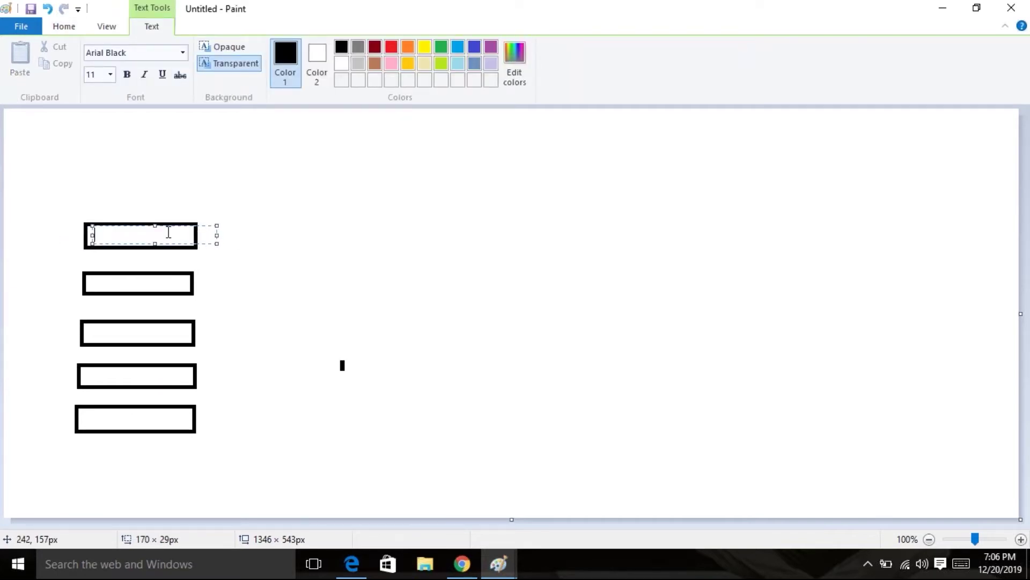
pyautogui.write('me')
pyautogui.press('BackSpace')
pyautogui.press('BackSpace')
pyautogui.write('ancident')
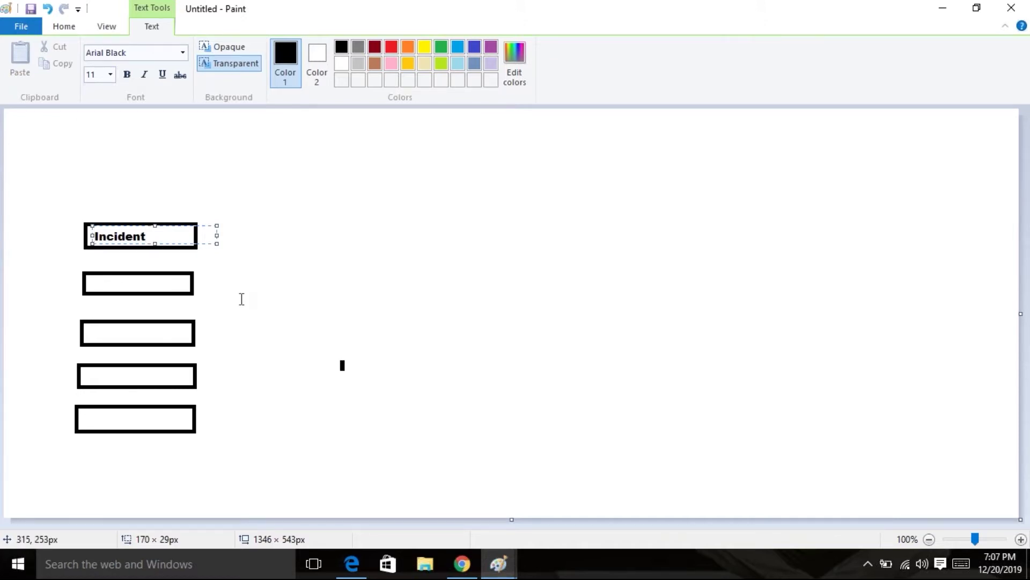
pyautogui.click(168, 240)
# - Add an 'Incident' label to the second rectangle and copy the word
pyautogui.click(166, 240)
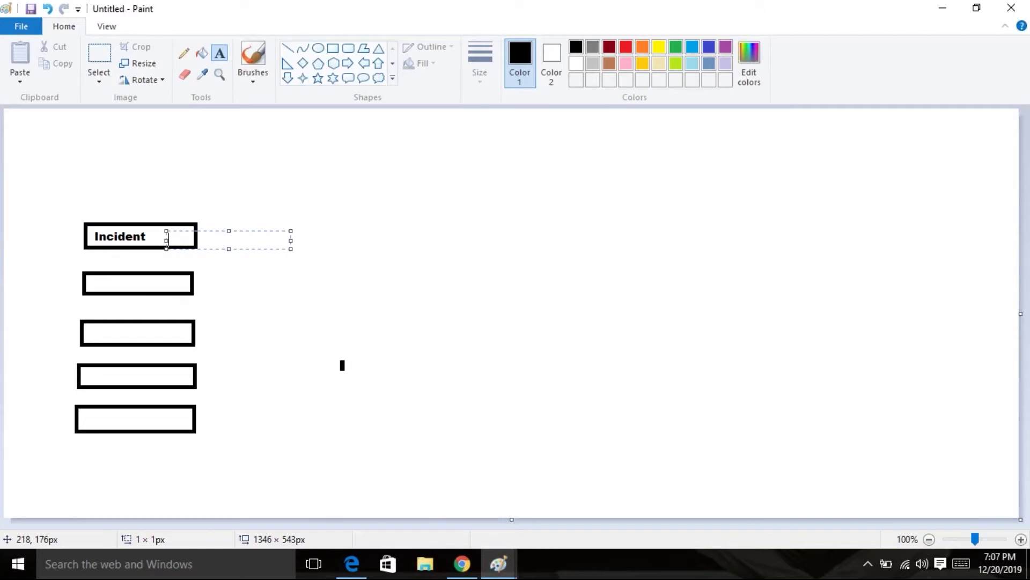
pyautogui.click(138, 288)
pyautogui.click(138, 281)
pyautogui.moveTo(147, 288); pyautogui.dragTo(102, 291)
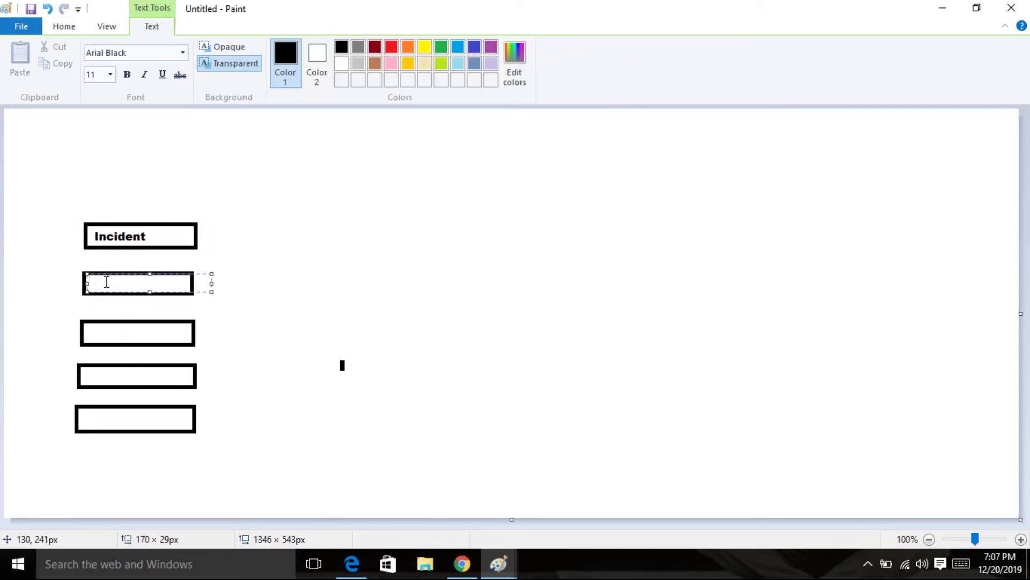
pyautogui.write('Incident')
pyautogui.moveTo(180, 285); pyautogui.dragTo(72, 283)
pyautogui.hotkey('ctrl', 'c')
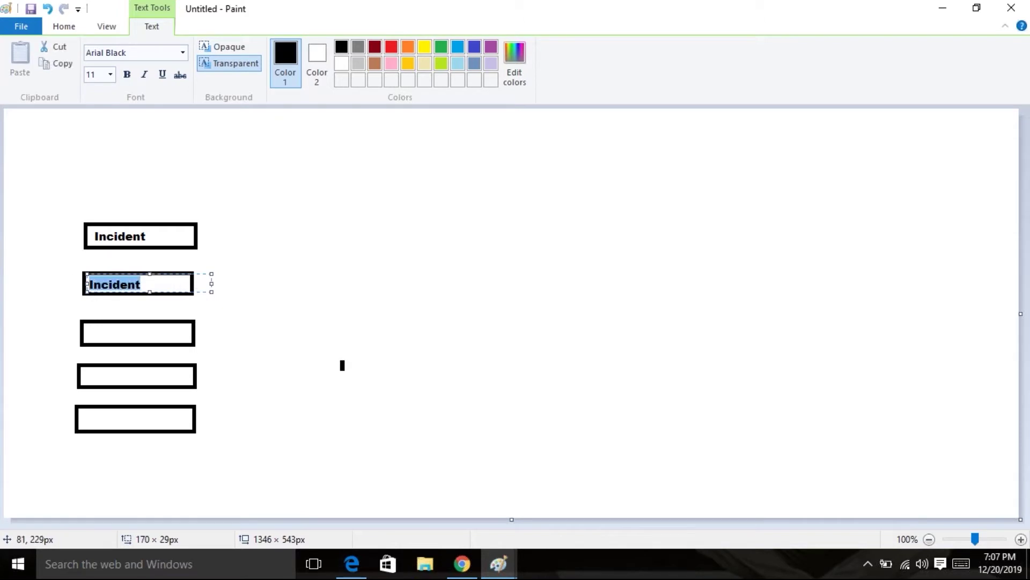
pyautogui.click(118, 333)
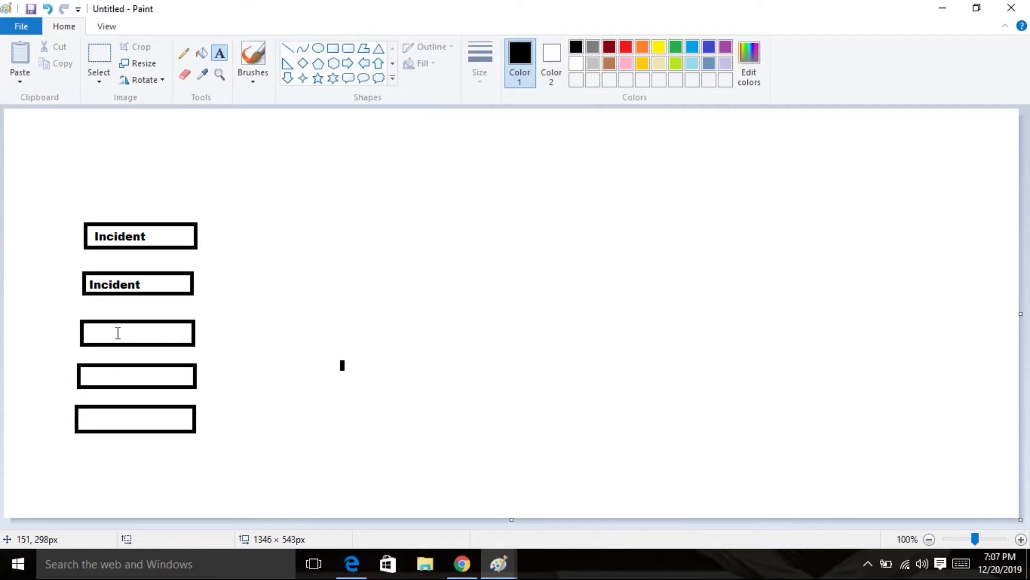
# - Paste 'Incident' into the third, fourth and fifth rectangles
pyautogui.click(118, 333)
pyautogui.moveTo(134, 338); pyautogui.dragTo(103, 341)
pyautogui.hotkey('ctrl', 'v')
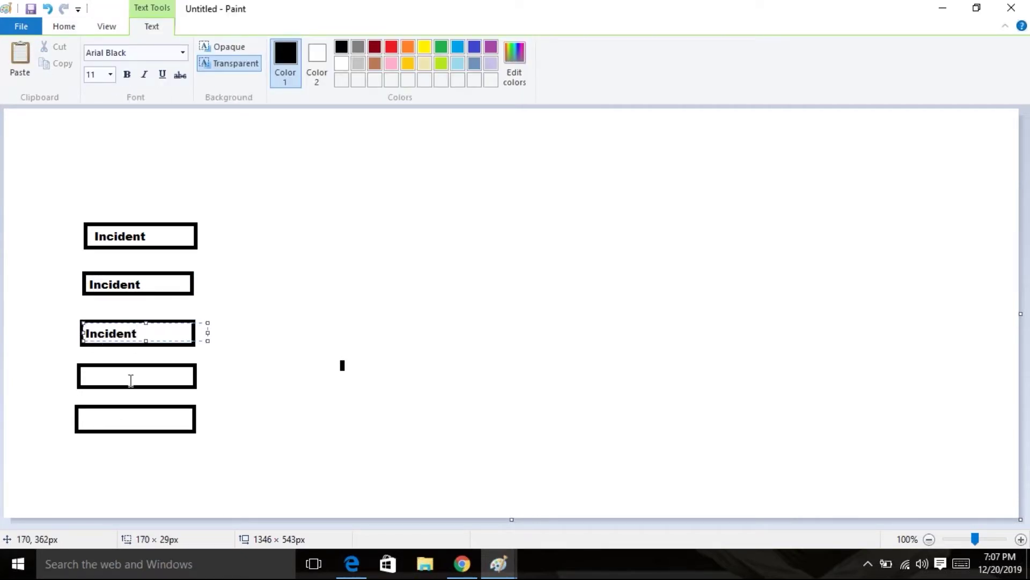
pyautogui.click(131, 380)
pyautogui.click(131, 380)
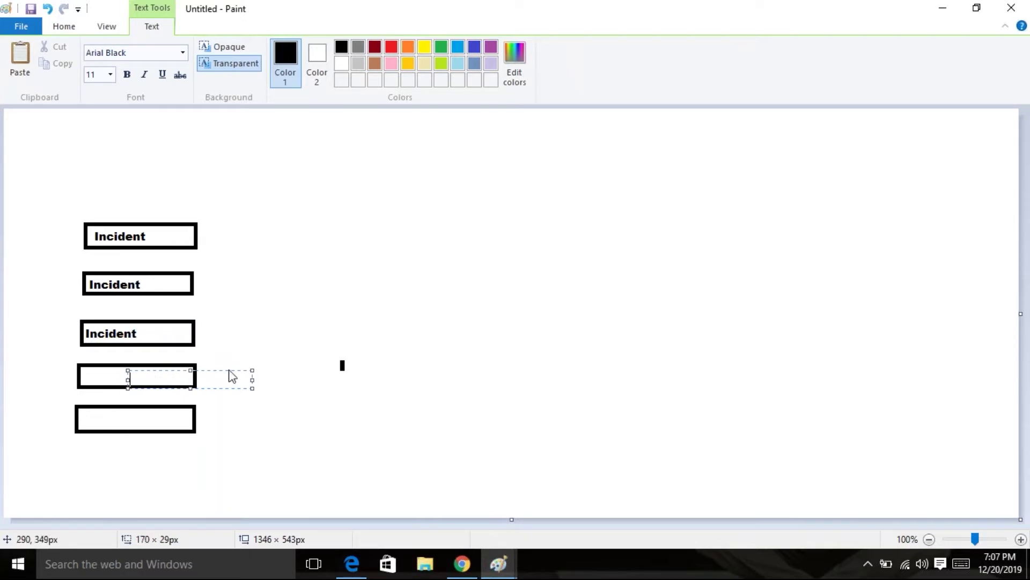
pyautogui.moveTo(229, 370); pyautogui.dragTo(189, 367)
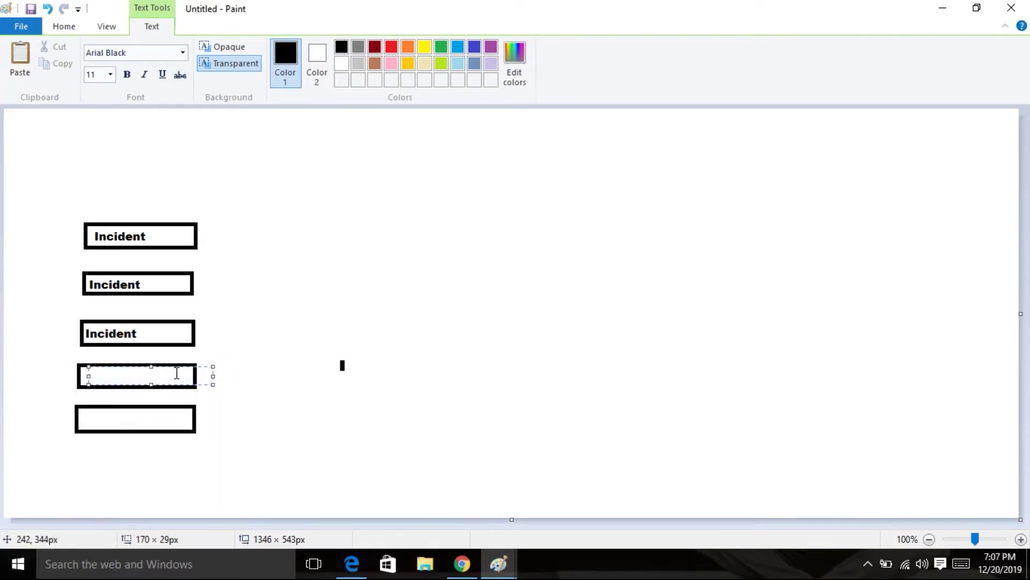
pyautogui.hotkey('ctrl', 'v')
pyautogui.click(144, 418)
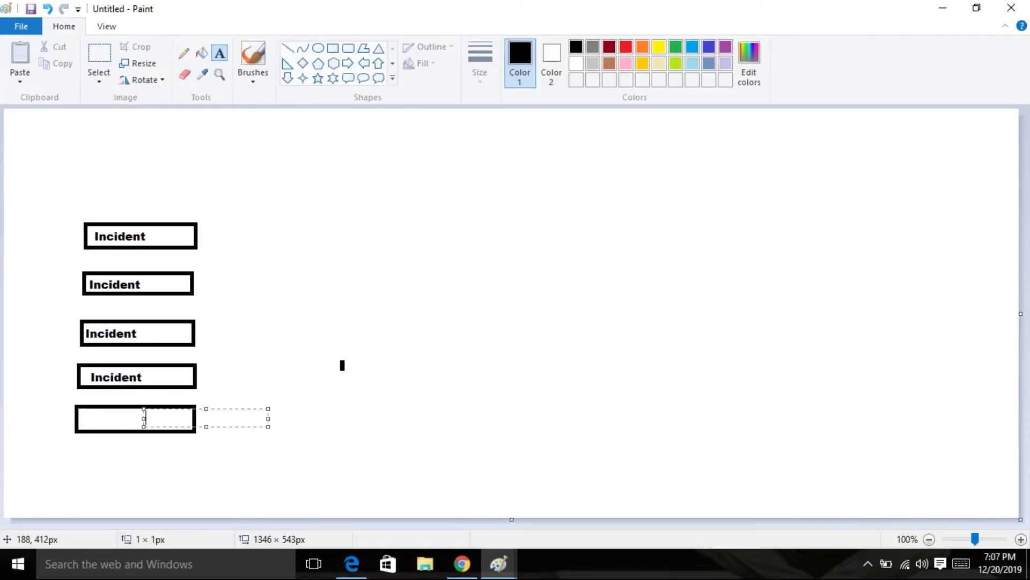
pyautogui.moveTo(144, 418); pyautogui.dragTo(111, 426)
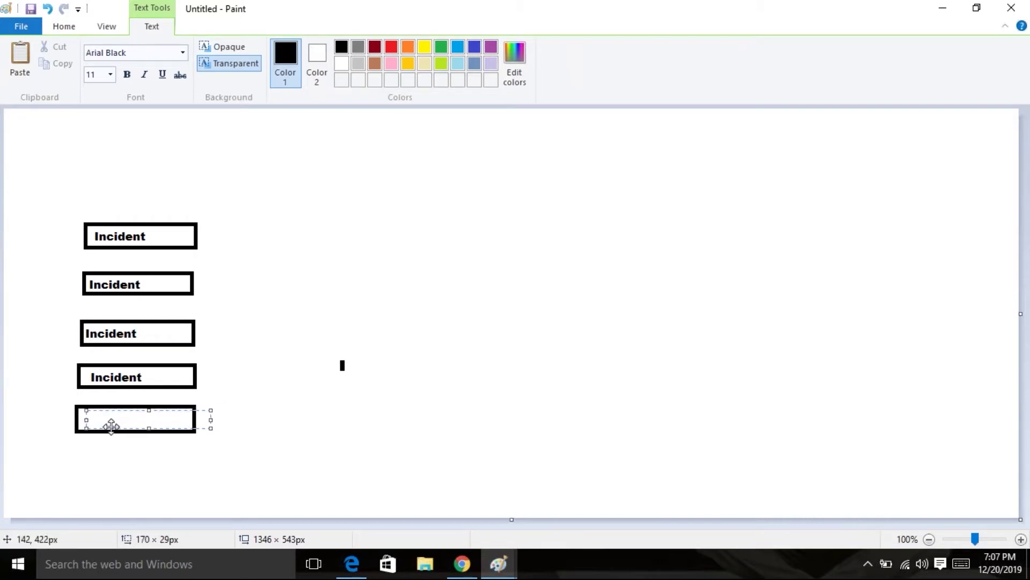
pyautogui.hotkey('ctrl', 'v')
pyautogui.click(324, 410)
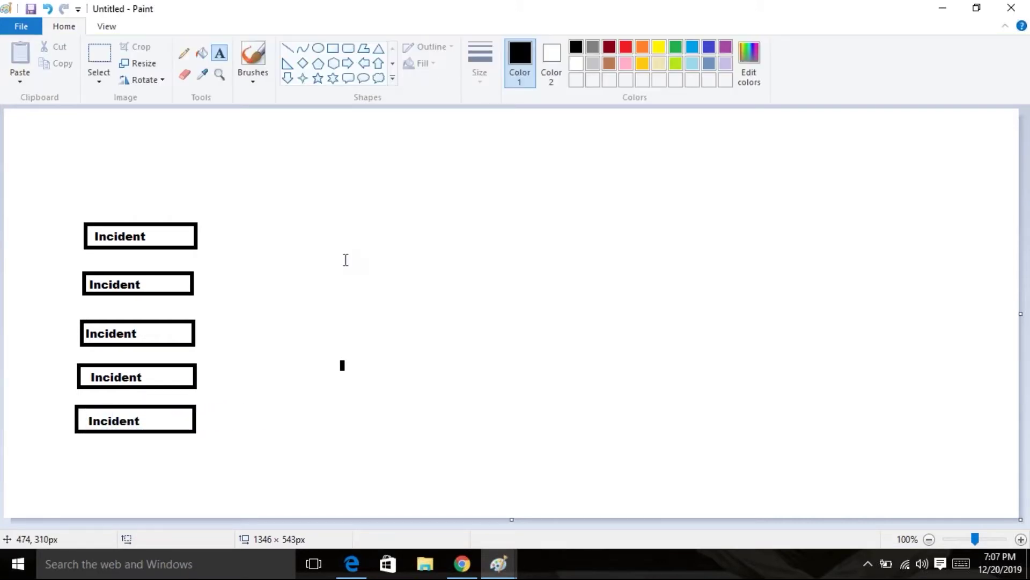
pyautogui.click(333, 48)
# - Draw lines from all five Incident boxes meeting at one point on the right, and draw a large rectangle there
pyautogui.moveTo(199, 233); pyautogui.dragTo(406, 257)
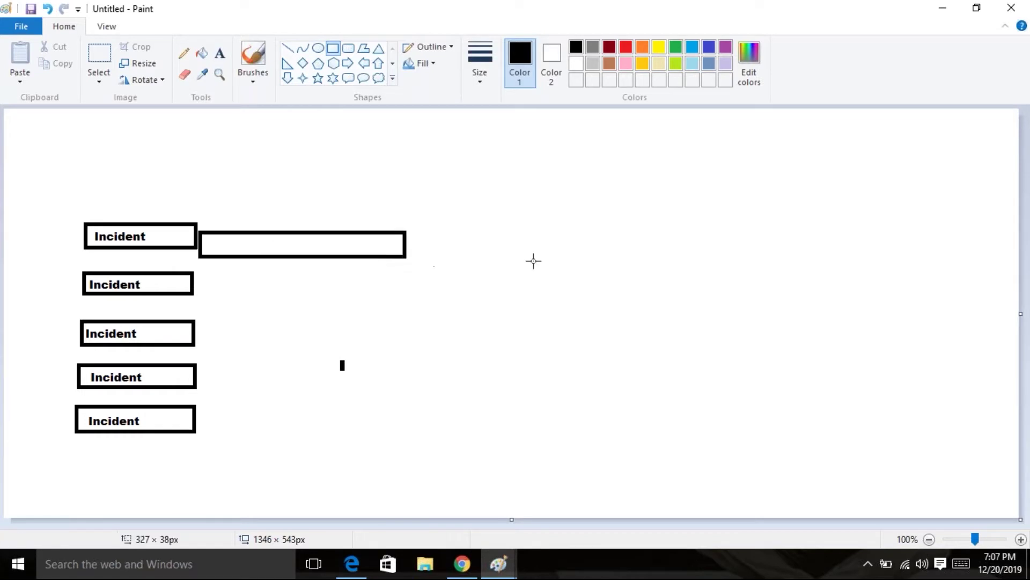
pyautogui.moveTo(533, 261); pyautogui.dragTo(580, 260)
pyautogui.hotkey('ctrl', 'z')
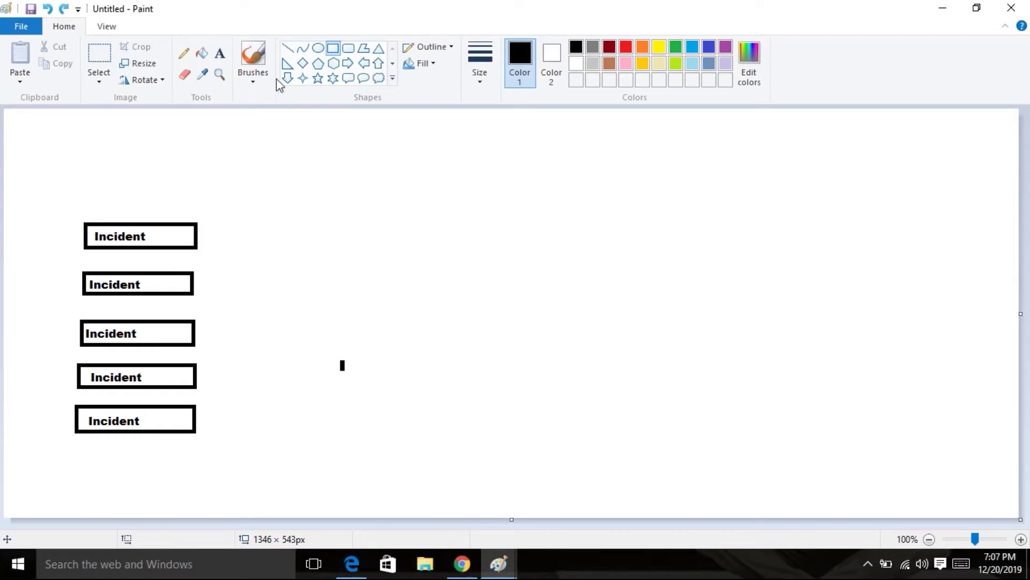
pyautogui.click(288, 49)
pyautogui.moveTo(198, 229); pyautogui.dragTo(558, 282)
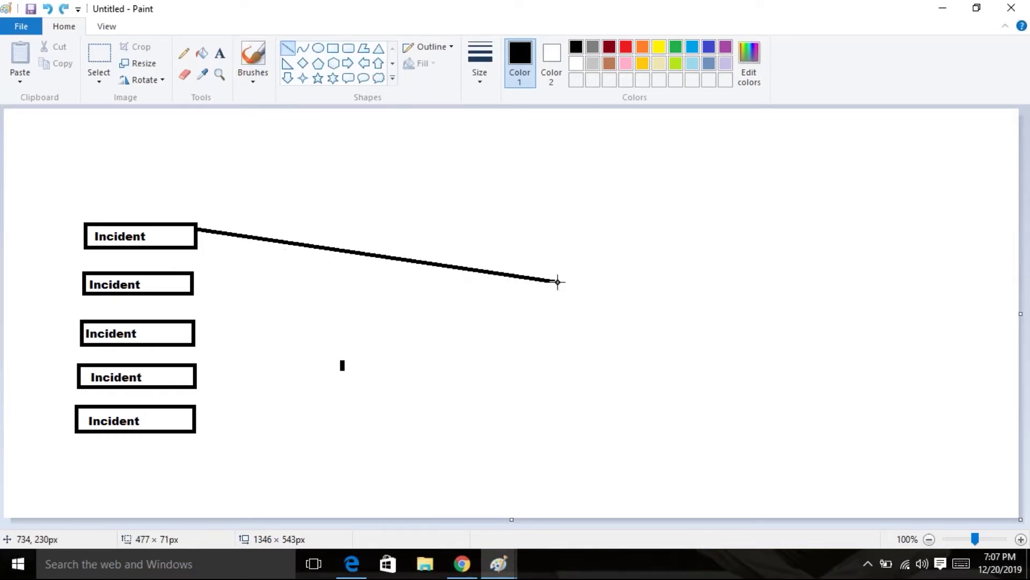
pyautogui.moveTo(192, 280); pyautogui.dragTo(557, 289)
pyautogui.moveTo(546, 308); pyautogui.dragTo(557, 283)
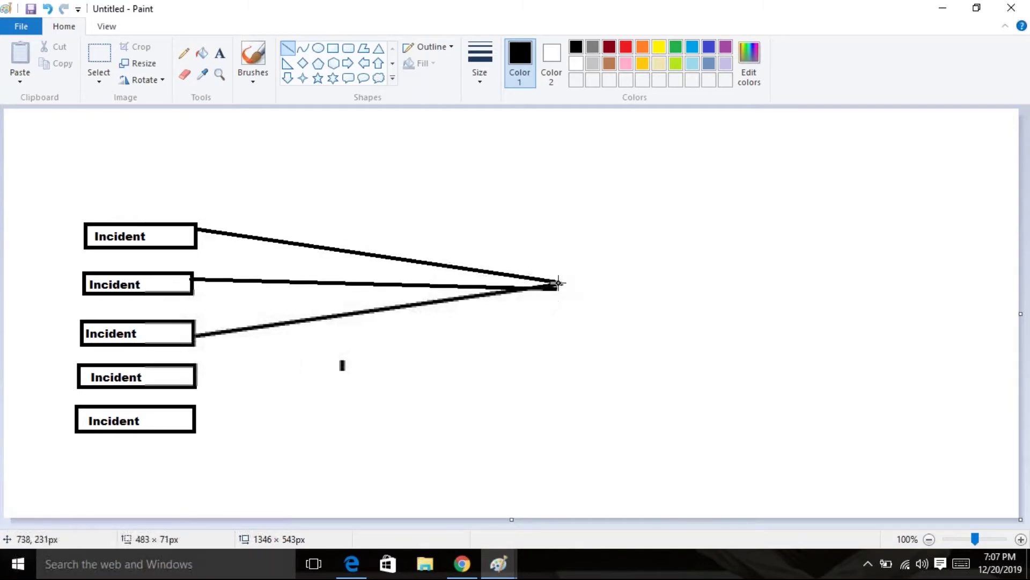
pyautogui.moveTo(388, 346); pyautogui.dragTo(558, 289)
pyautogui.moveTo(203, 417); pyautogui.dragTo(556, 289)
pyautogui.click(333, 50)
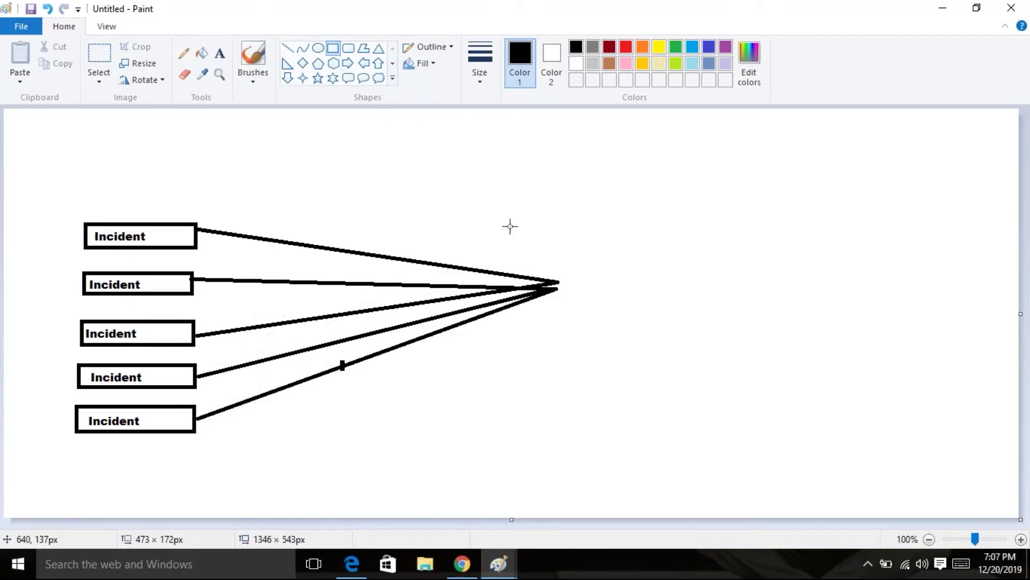
pyautogui.moveTo(548, 236)
pyautogui.mouseDown()
pyautogui.moveTo(660, 329)
pyautogui.moveTo(832, 329)
pyautogui.mouseUp()
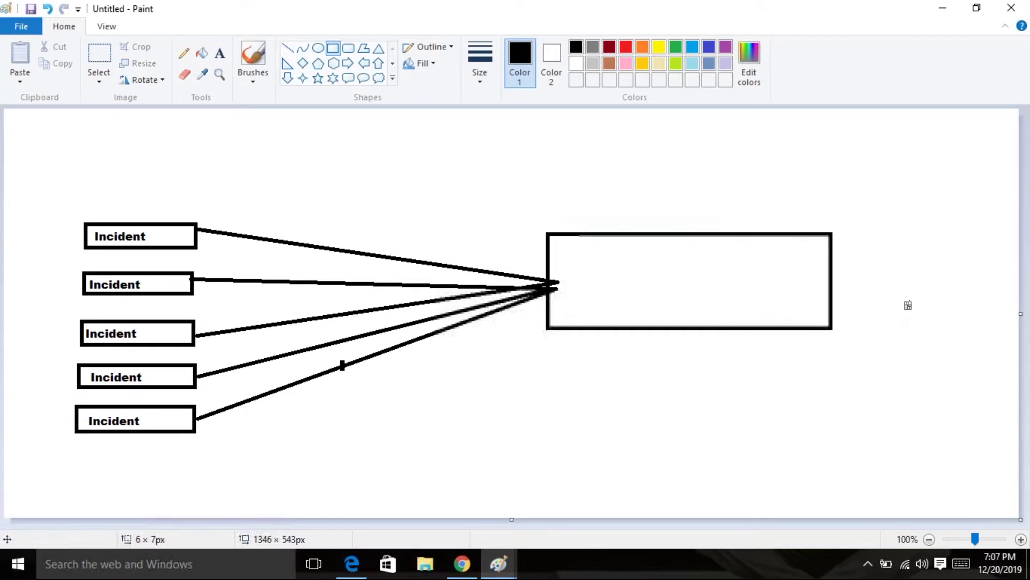
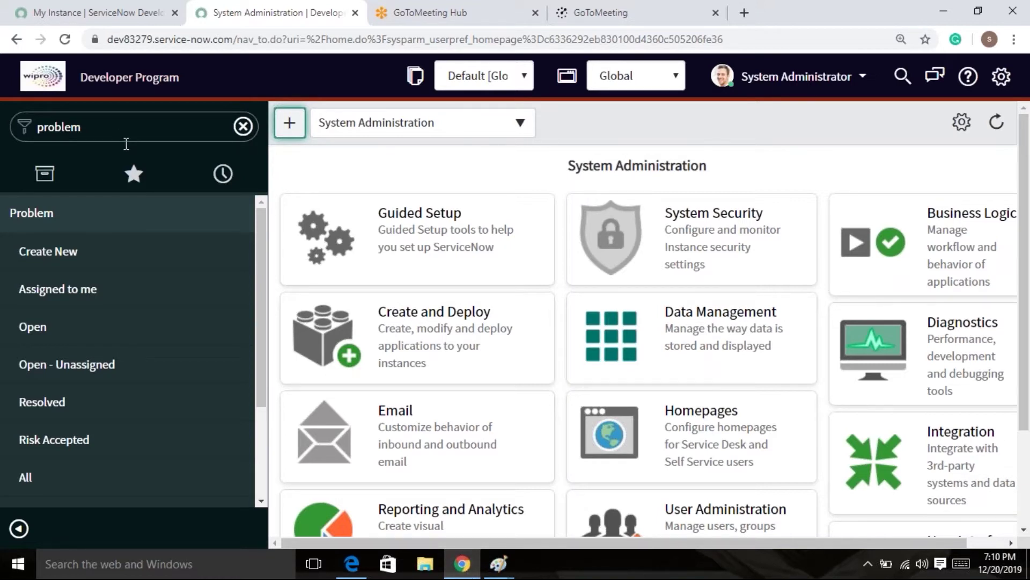
# - Create a new Problem record from the navigator, giving empty form PRB0040013 in state New
pyautogui.click(69, 256)
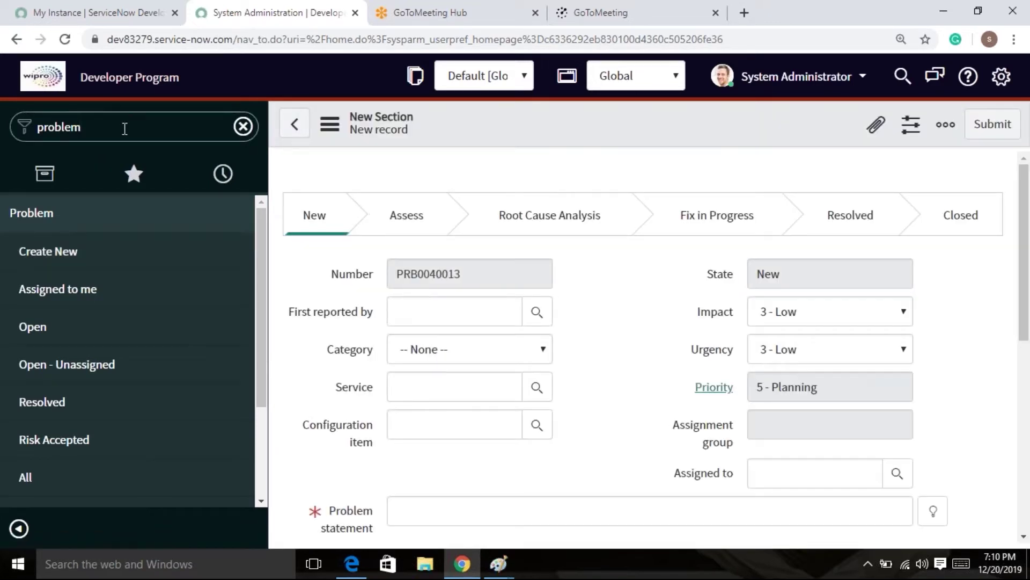
pyautogui.doubleClick(124, 129)
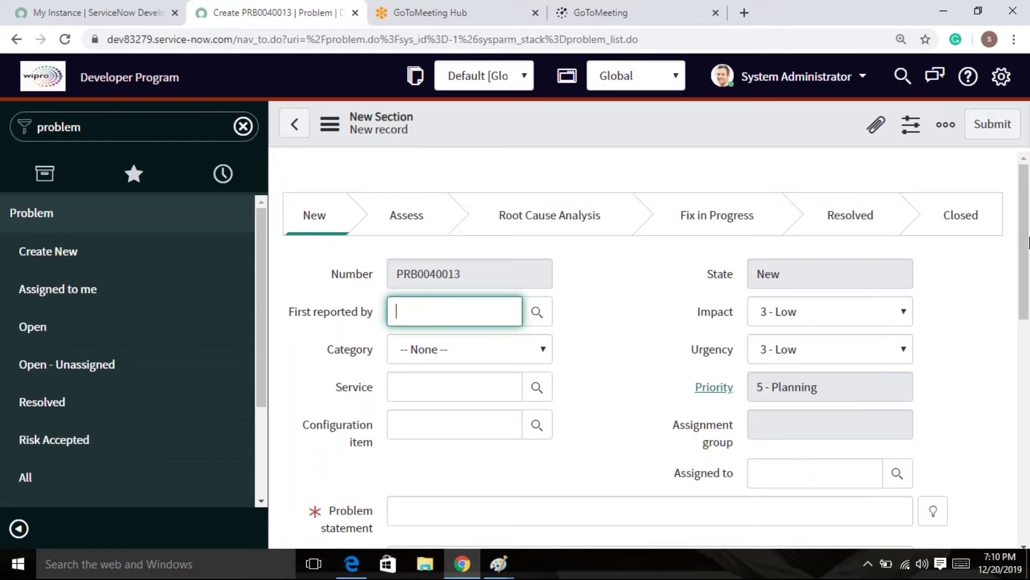
pyautogui.scroll(-5, 1025, 219)
pyautogui.scroll(5, 1025, 219)
# - Filter the navigator for 'incident' and start a new Incident record
pyautogui.doubleClick(113, 125)
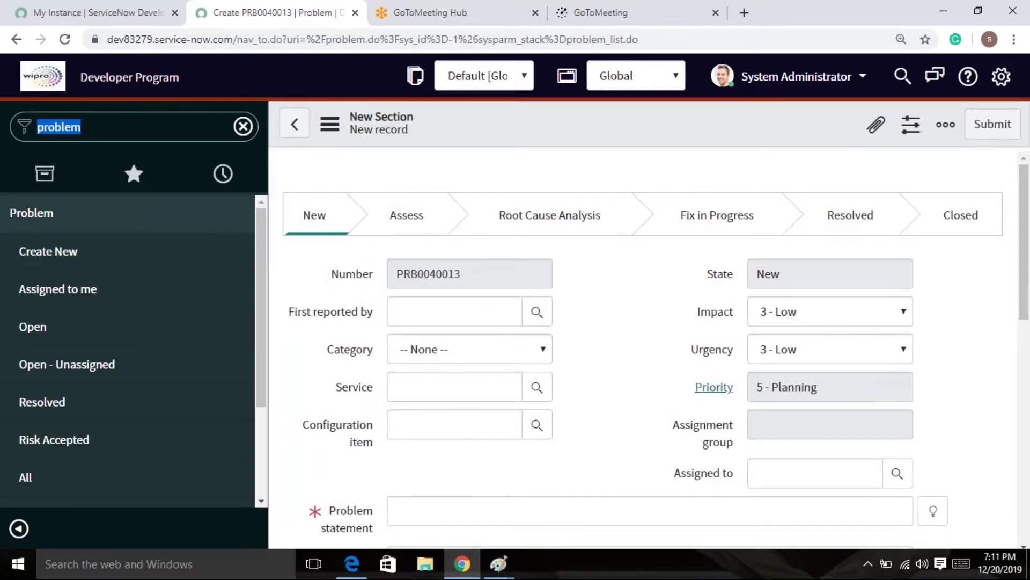
pyautogui.write('in')
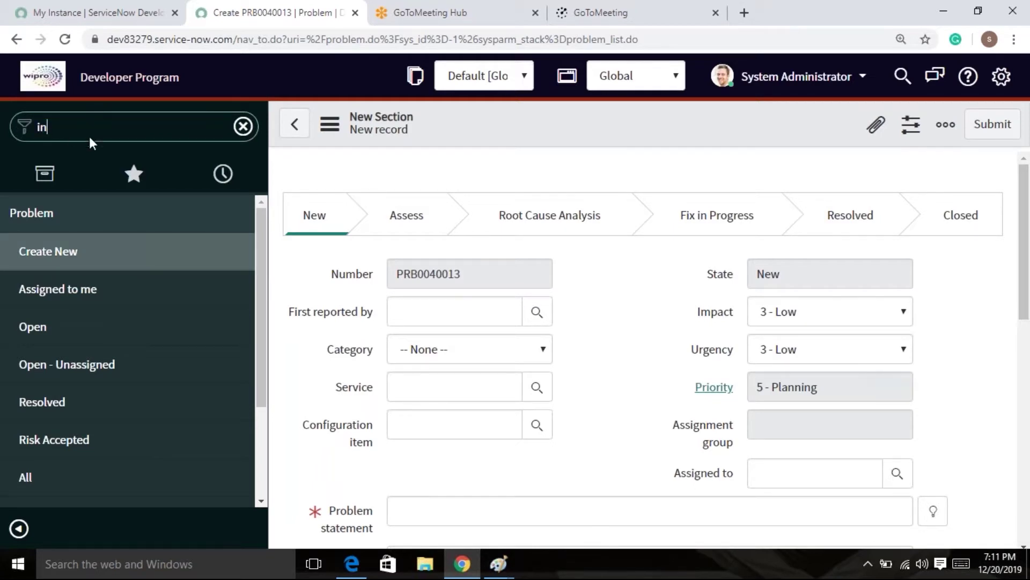
pyautogui.write('cient')
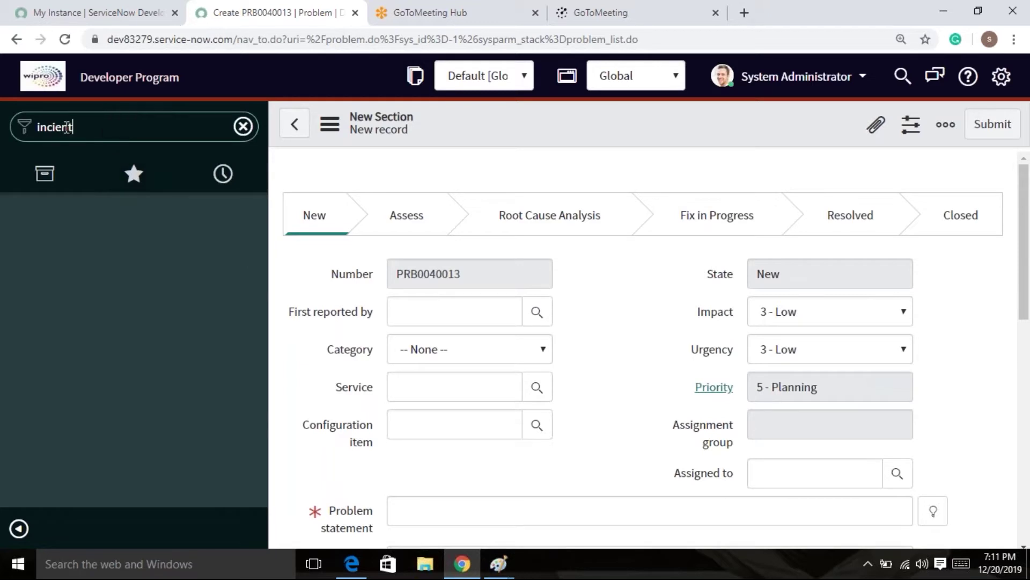
pyautogui.click(54, 127)
pyautogui.write('d')
pyautogui.click(96, 451)
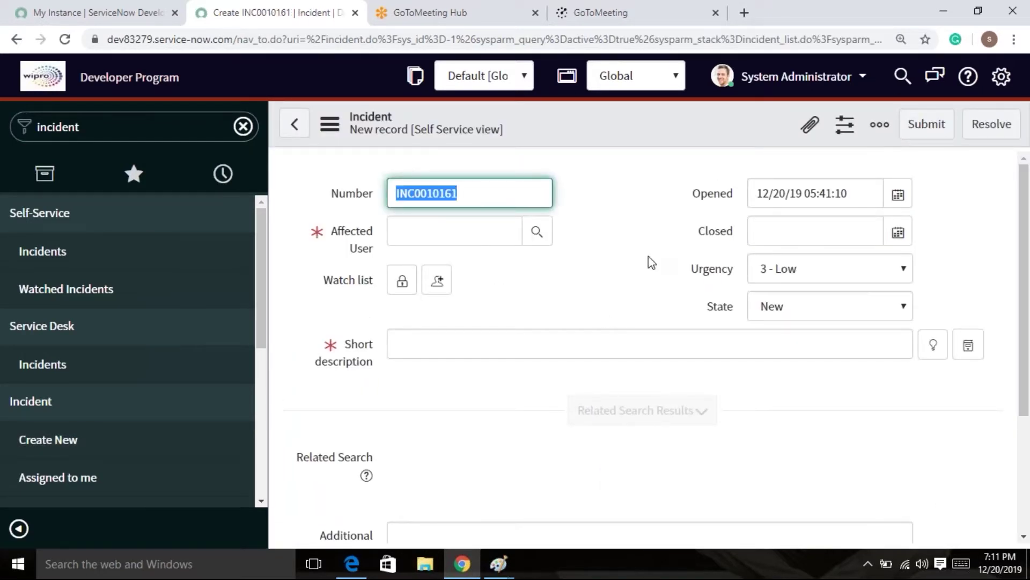
# - Start another fresh incident record and dismiss its additional actions menu
pyautogui.scroll(-1, 747, 350)
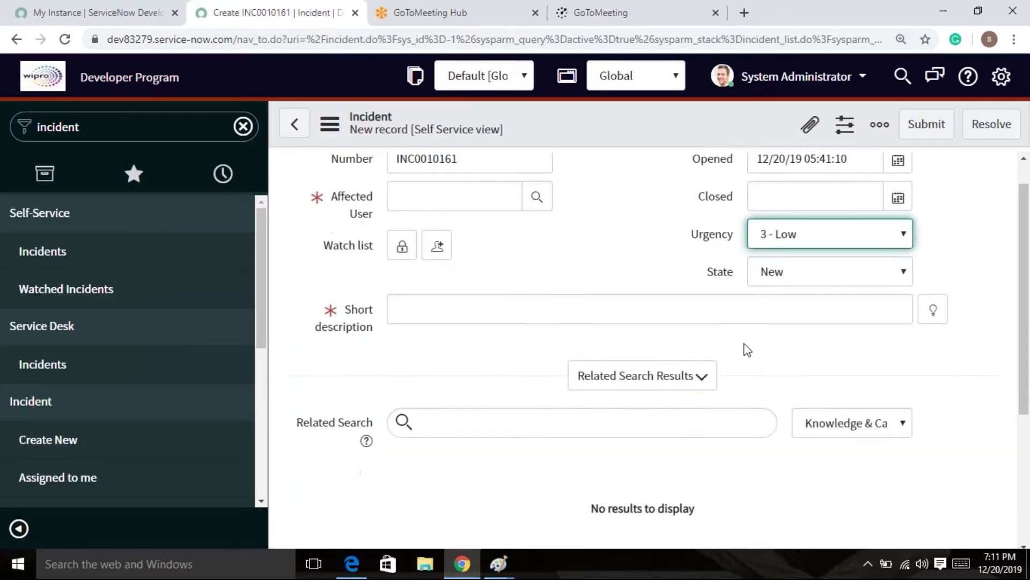
pyautogui.moveTo(260, 247); pyautogui.dragTo(178, 314)
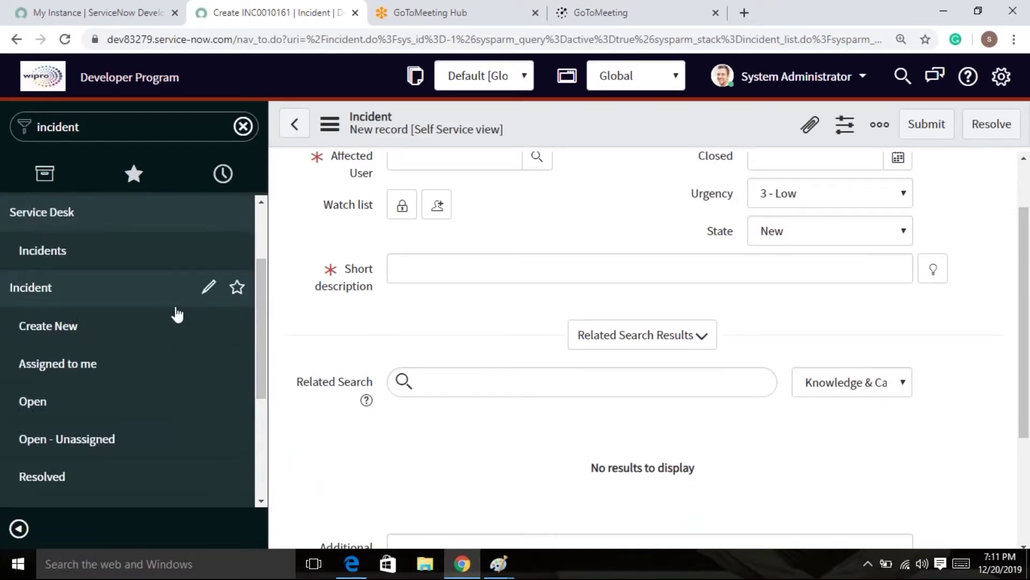
pyautogui.click(177, 317)
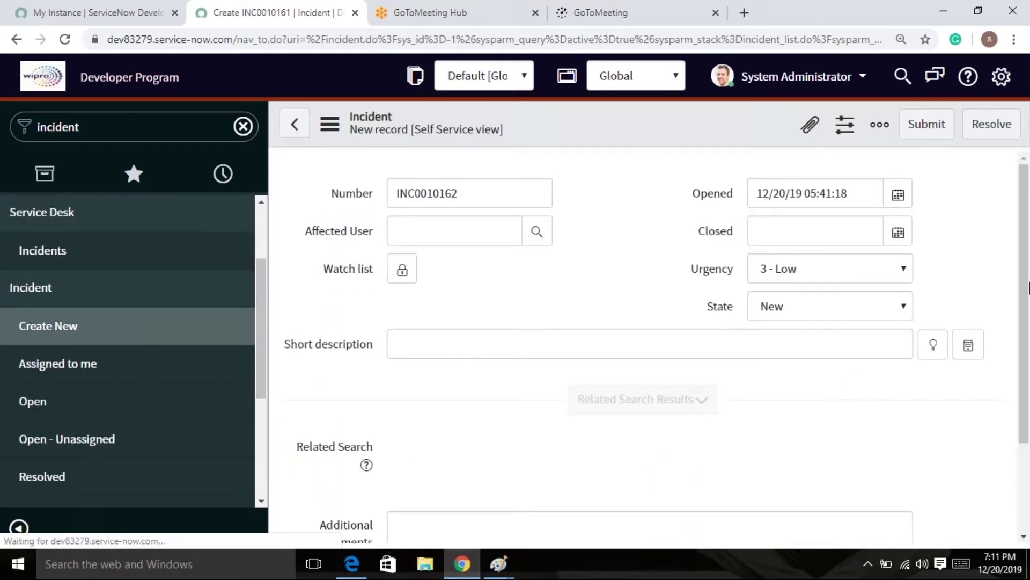
pyautogui.moveTo(260, 272); pyautogui.dragTo(256, 298)
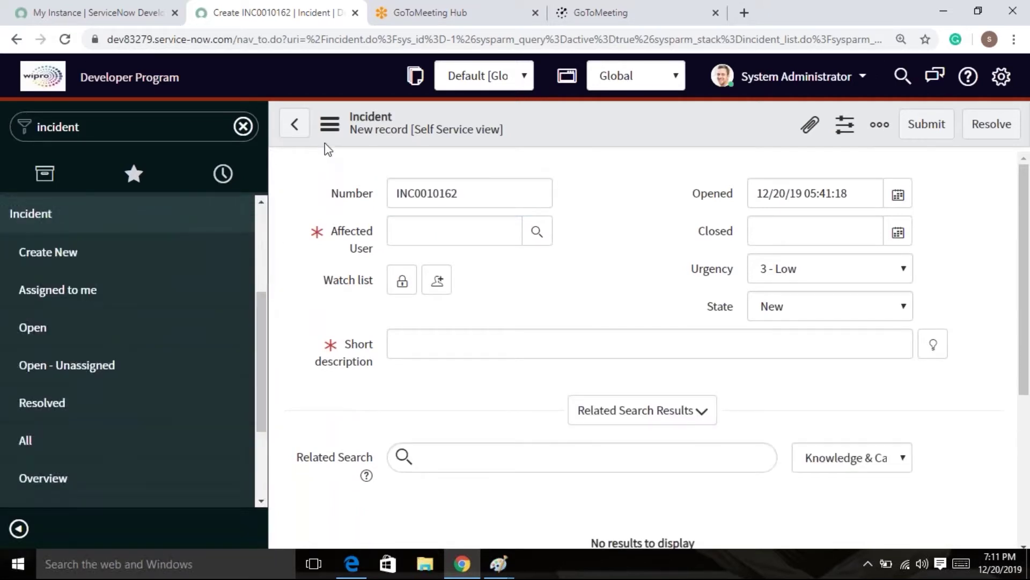
pyautogui.click(330, 124)
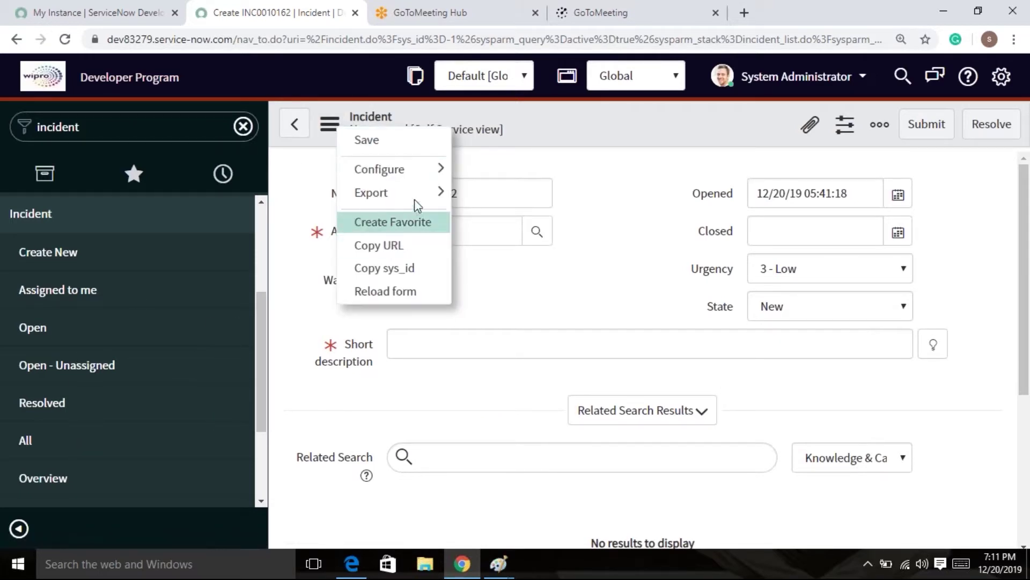
pyautogui.press('Escape')
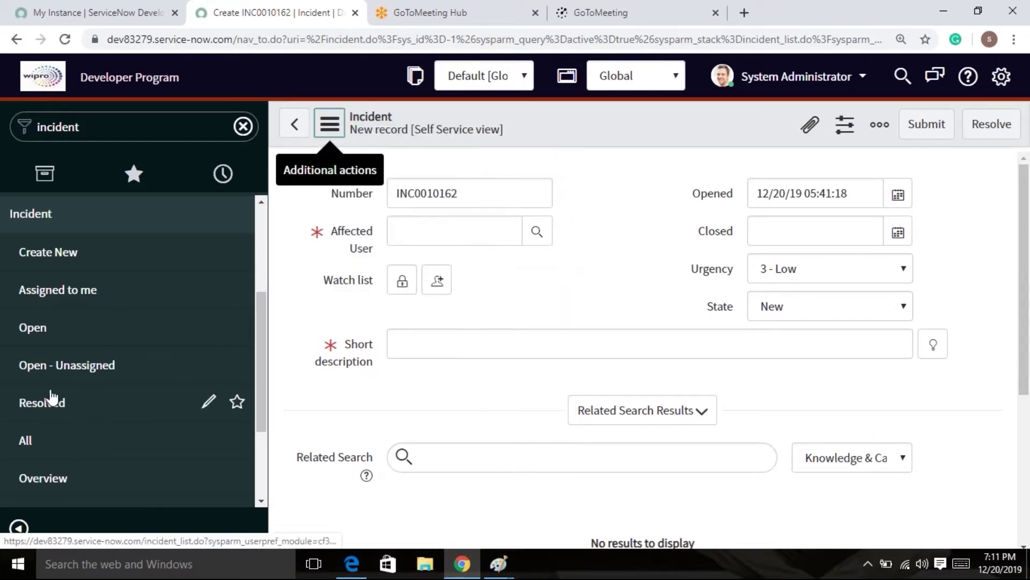
# - Start another incident, copy its sys_id, and show the list of all incidents
pyautogui.click(59, 260)
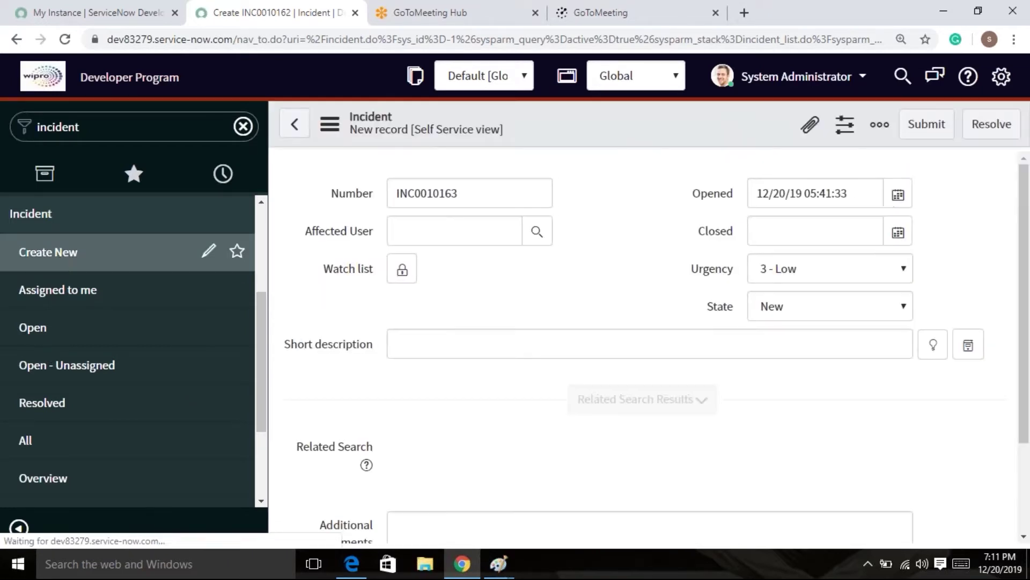
pyautogui.click(330, 126)
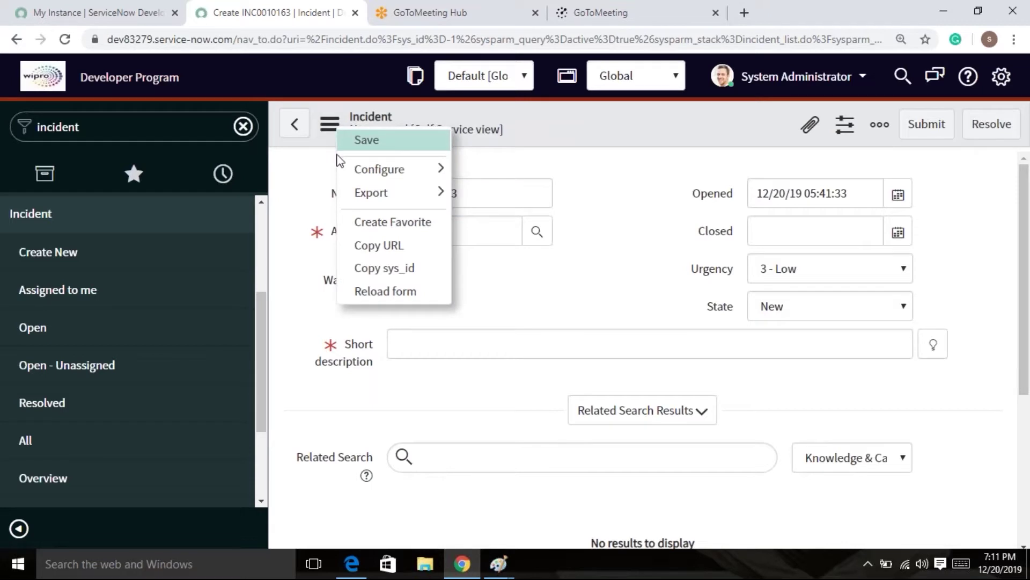
pyautogui.click(411, 269)
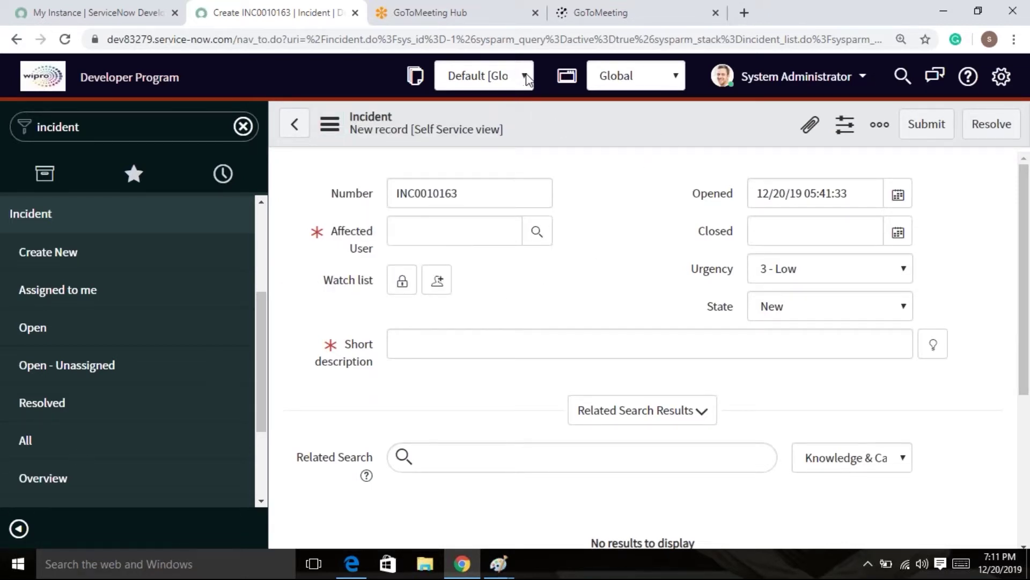
pyautogui.click(275, 419)
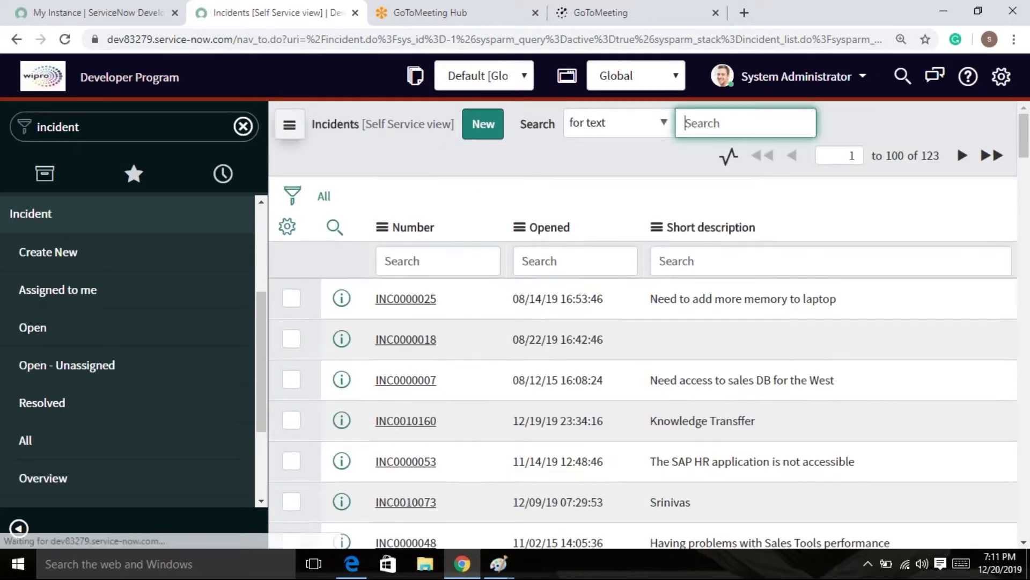
# - Switch the Incidents list to the default view
pyautogui.click(290, 125)
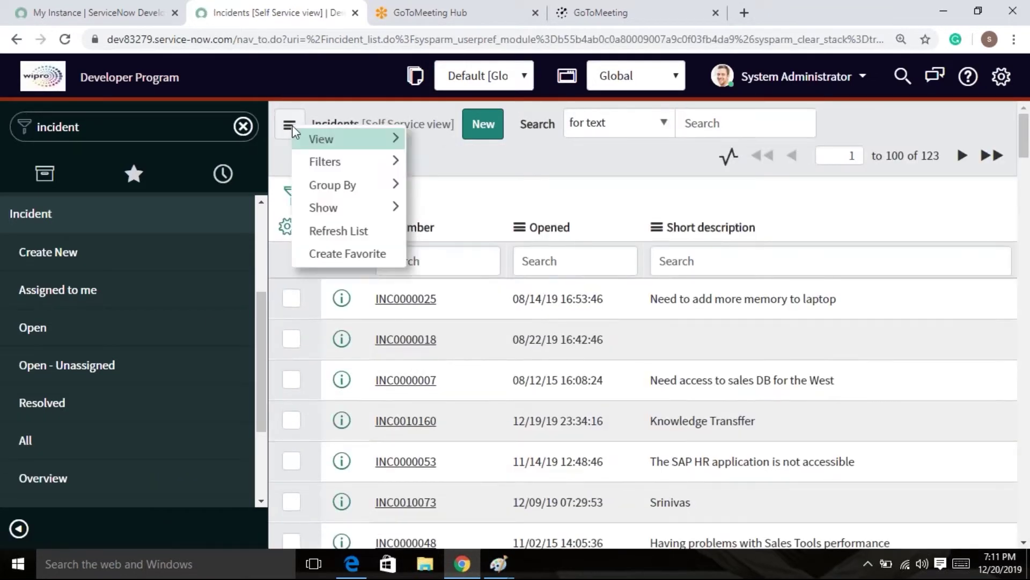
pyautogui.moveTo(391, 143)
pyautogui.click(437, 144)
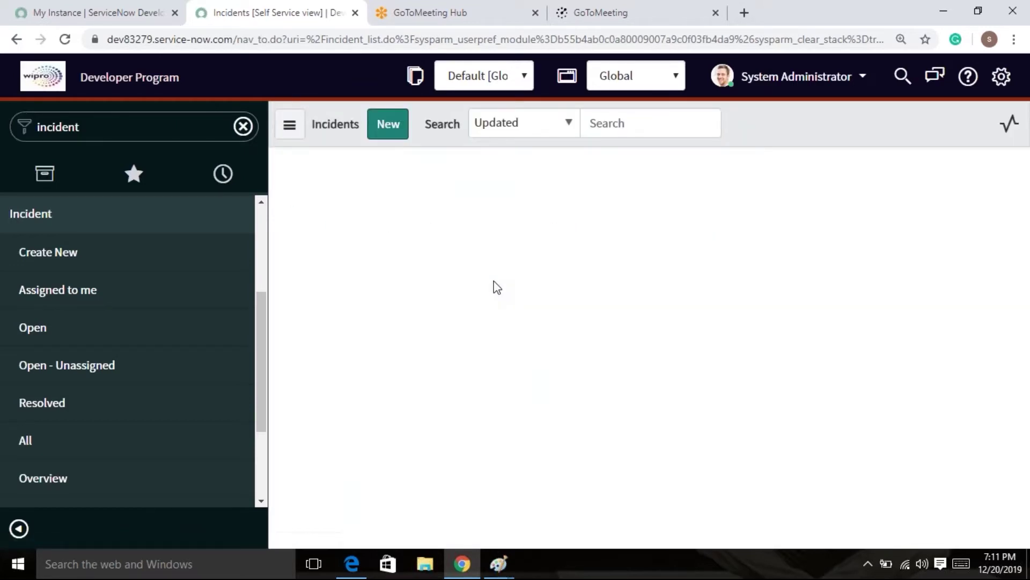
pyautogui.click(422, 234)
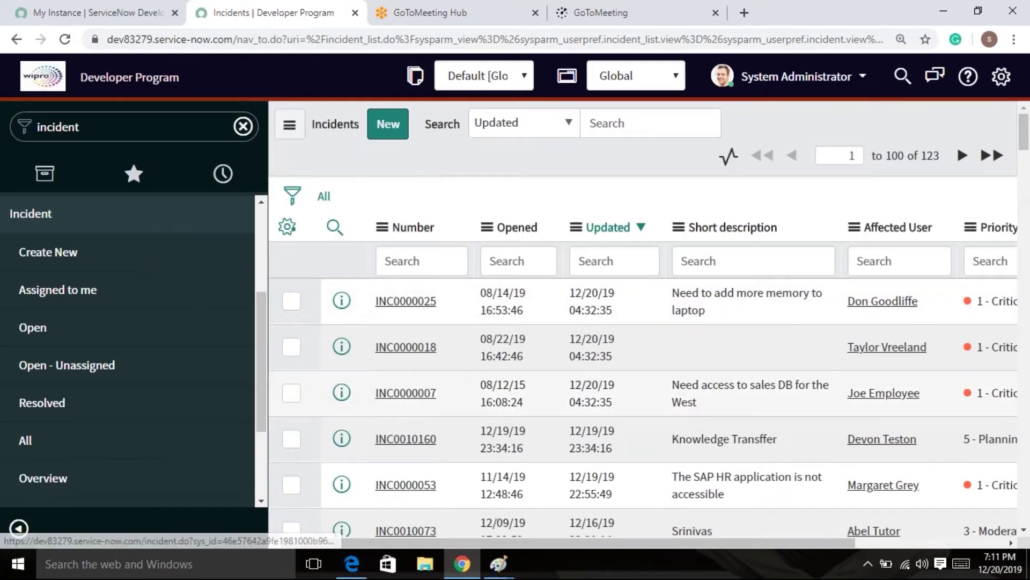
pyautogui.scroll(-4, 414, 322)
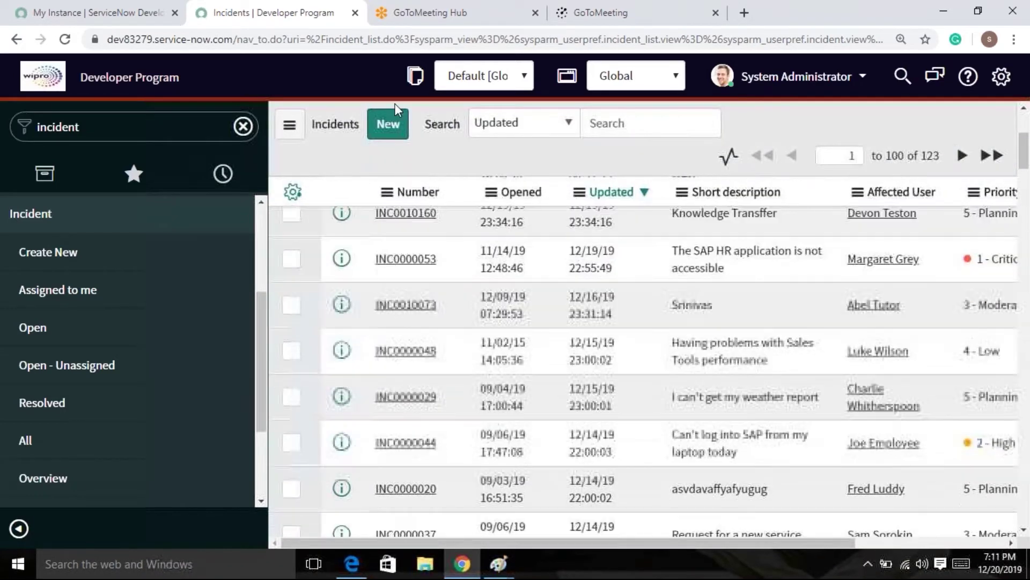
# - Start incident 'I am facing network issue' with survey user as the affected user
pyautogui.click(391, 124)
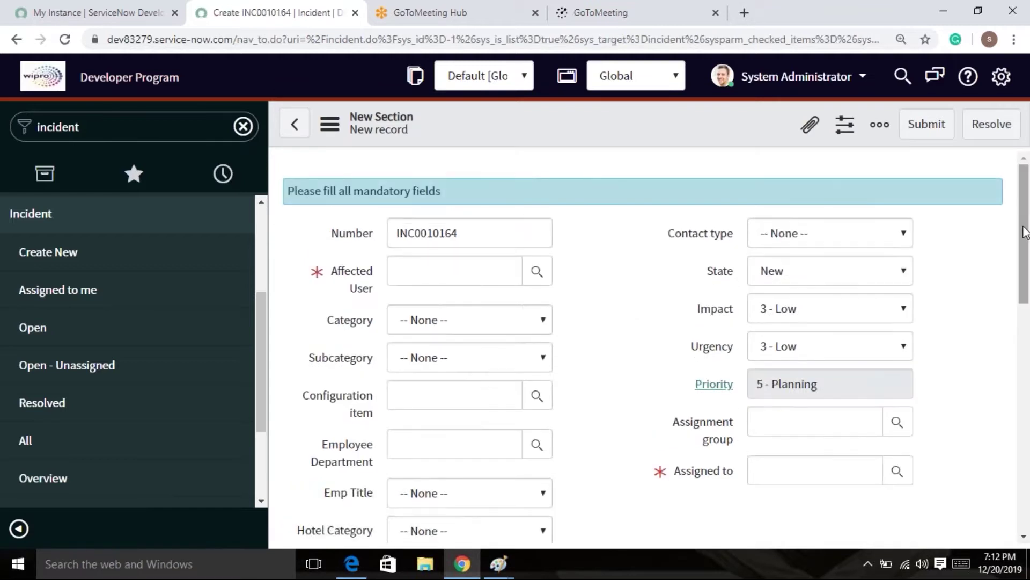
pyautogui.scroll(-2, 1024, 271)
pyautogui.click(674, 437)
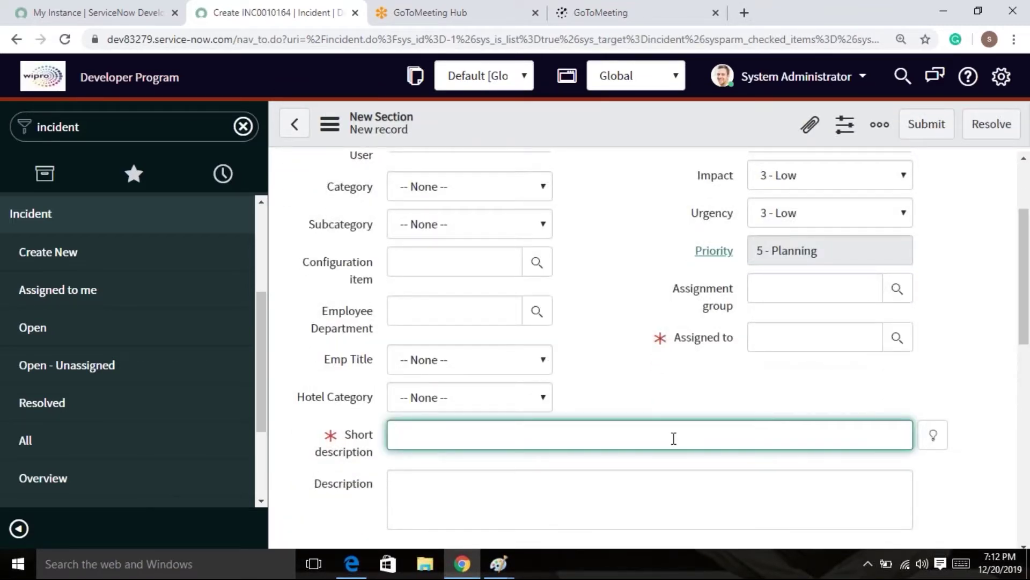
pyautogui.write('I am facing network issue')
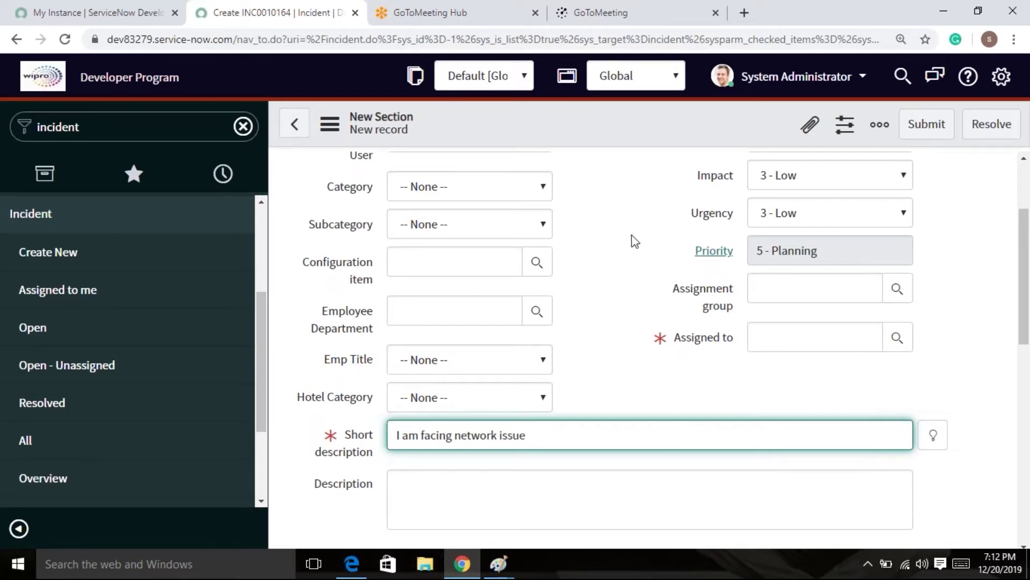
pyautogui.scroll(2, 631, 262)
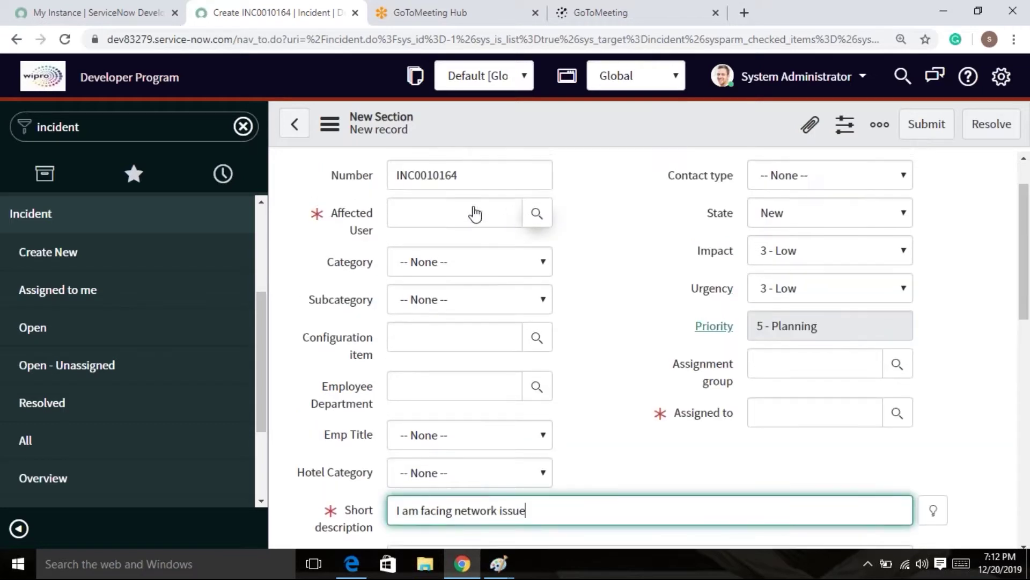
pyautogui.click(536, 209)
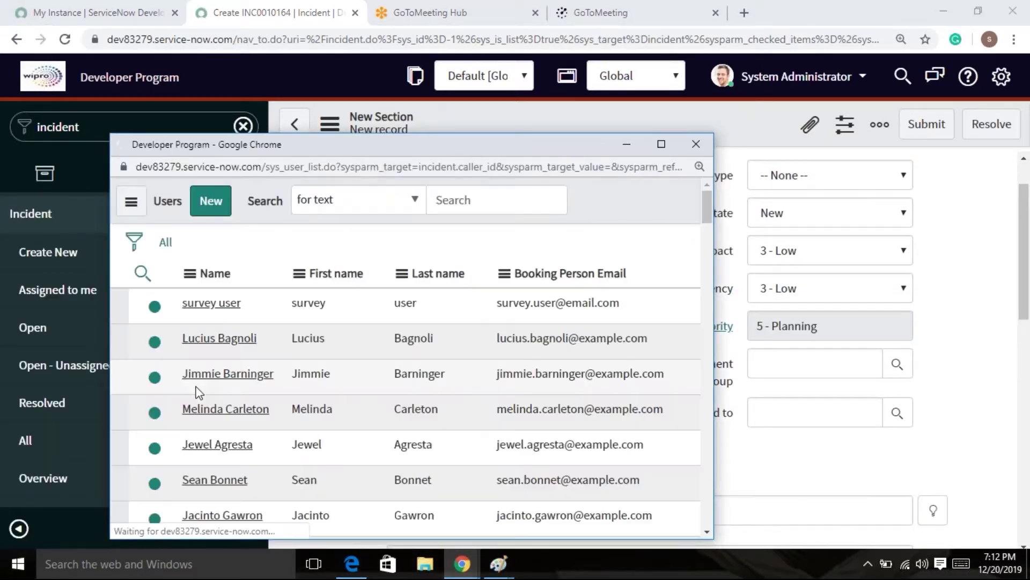
pyautogui.click(206, 371)
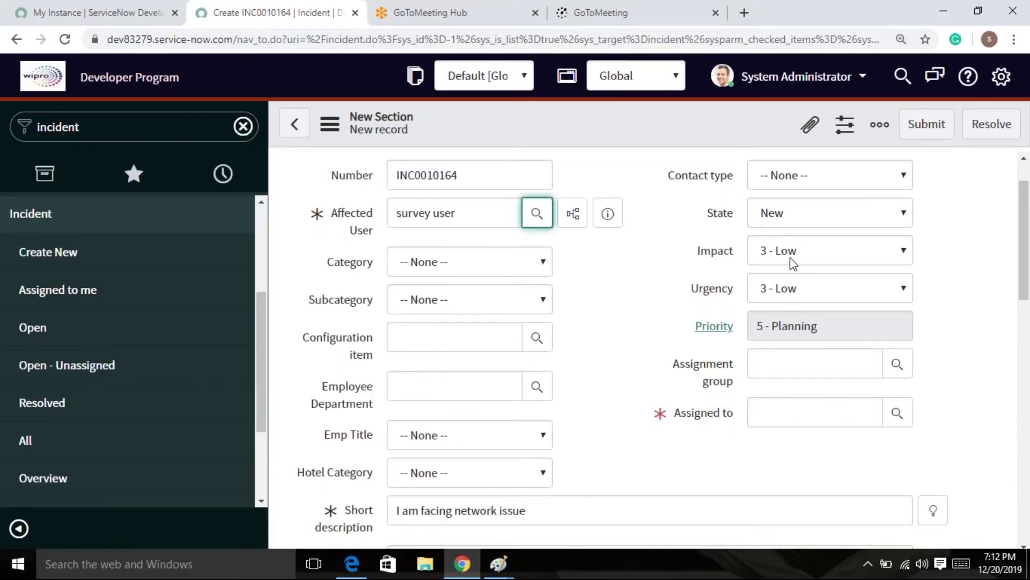
pyautogui.click(947, 130)
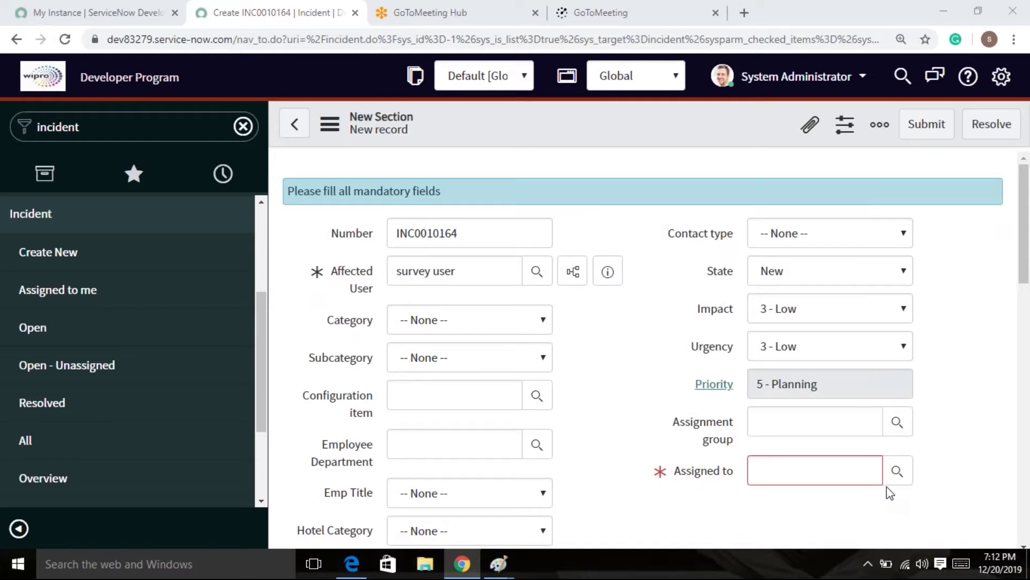
# - Choose an assignee in the Assigned to lookup and submit incident INC0010164
pyautogui.click(898, 470)
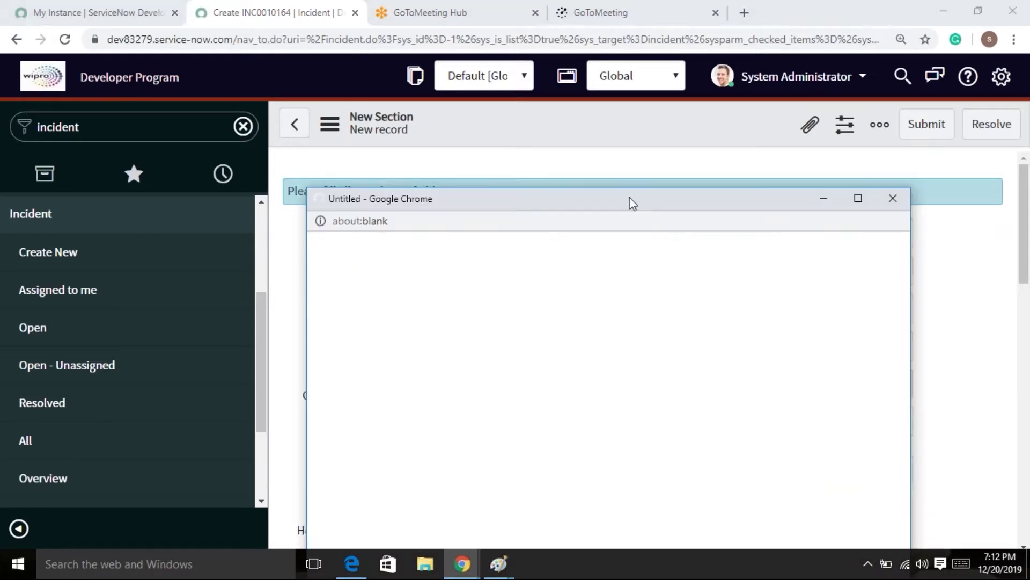
pyautogui.moveTo(632, 159); pyautogui.dragTo(624, 124)
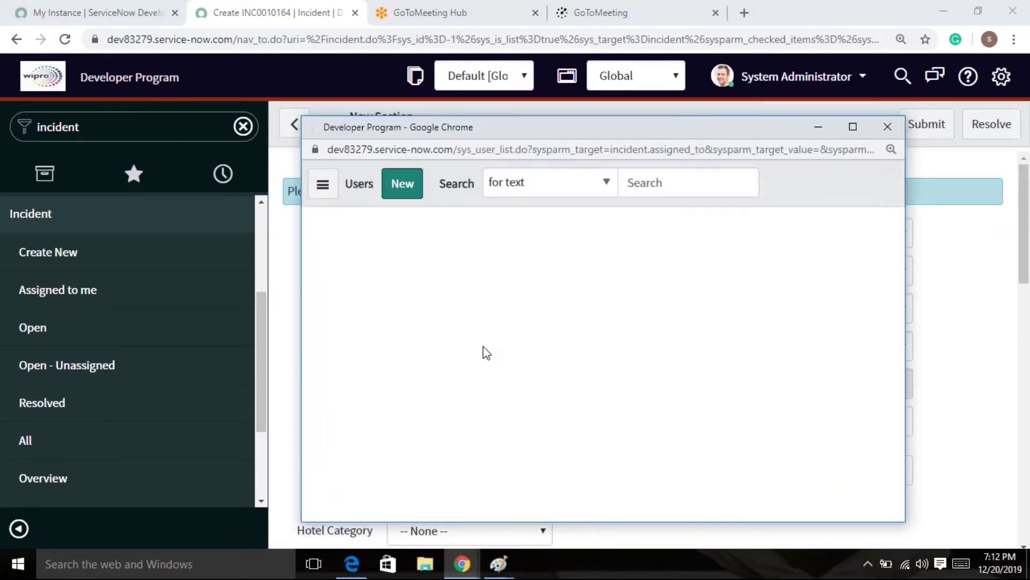
pyautogui.scroll(-2, 424, 446)
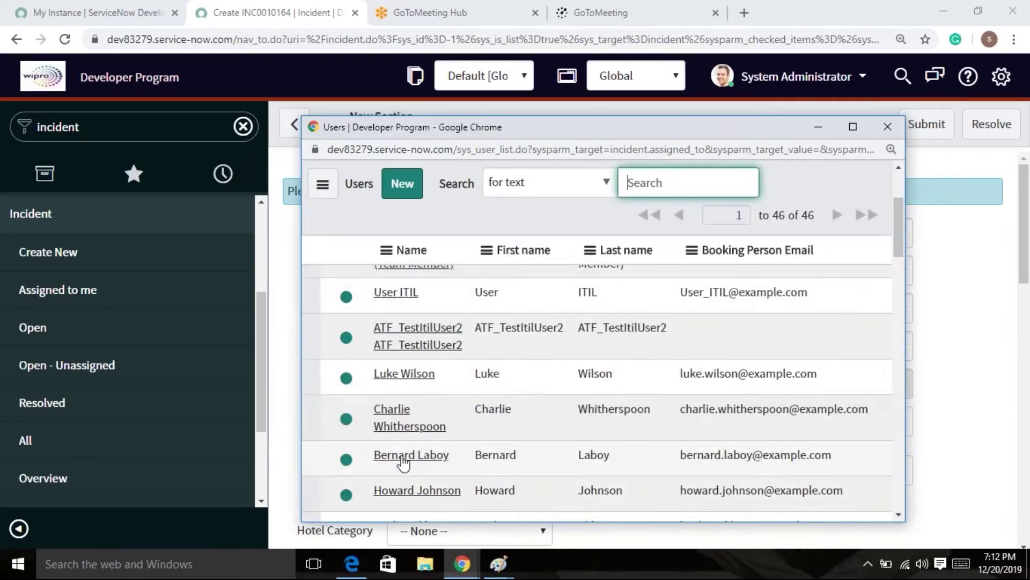
pyautogui.click(417, 458)
pyautogui.click(927, 124)
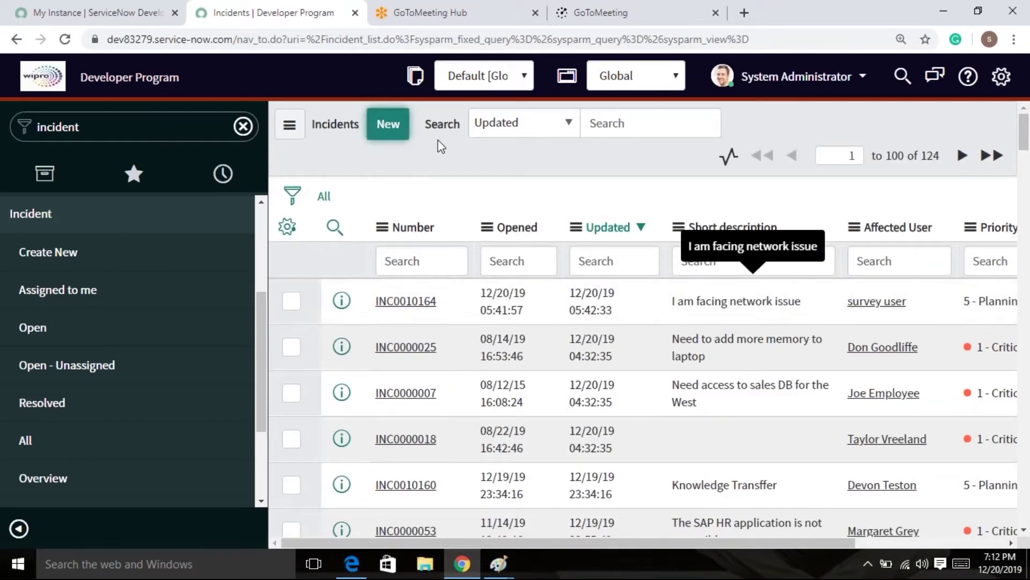
# - Start a new incident with an affected user and short description 'Vpn Problem'
pyautogui.click(386, 124)
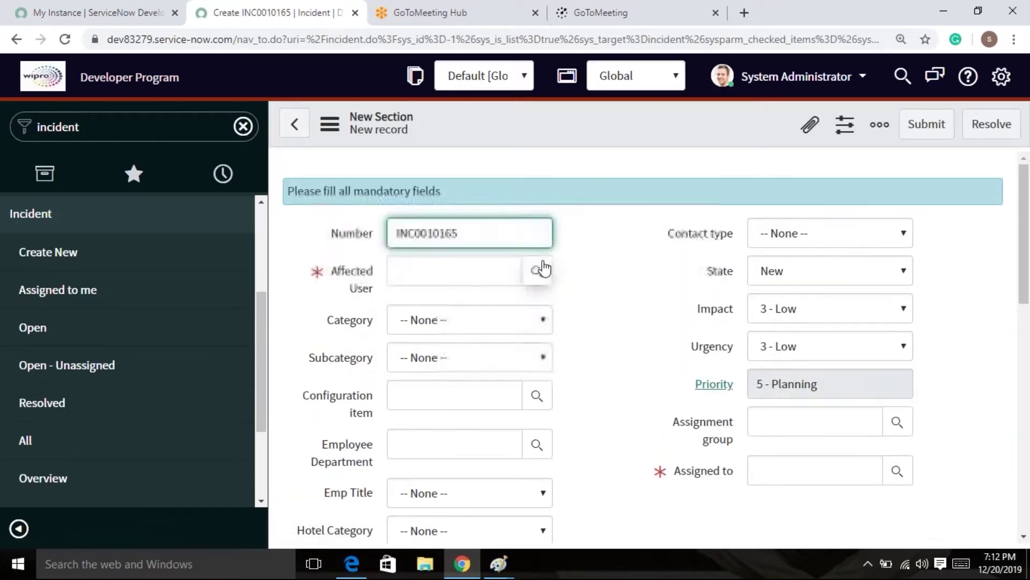
pyautogui.click(537, 271)
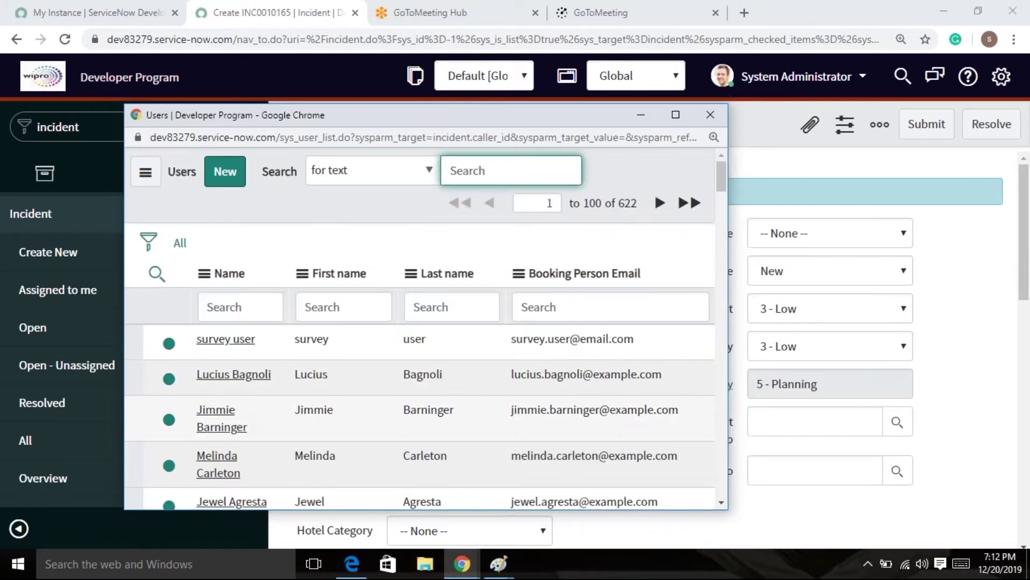
pyautogui.click(219, 428)
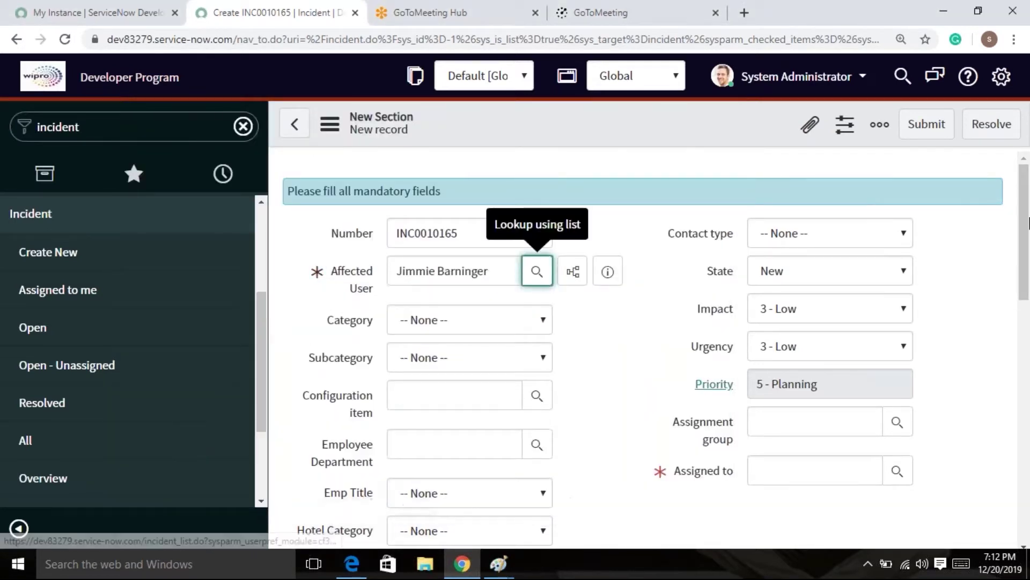
pyautogui.scroll(-3, 644, 349)
pyautogui.click(576, 416)
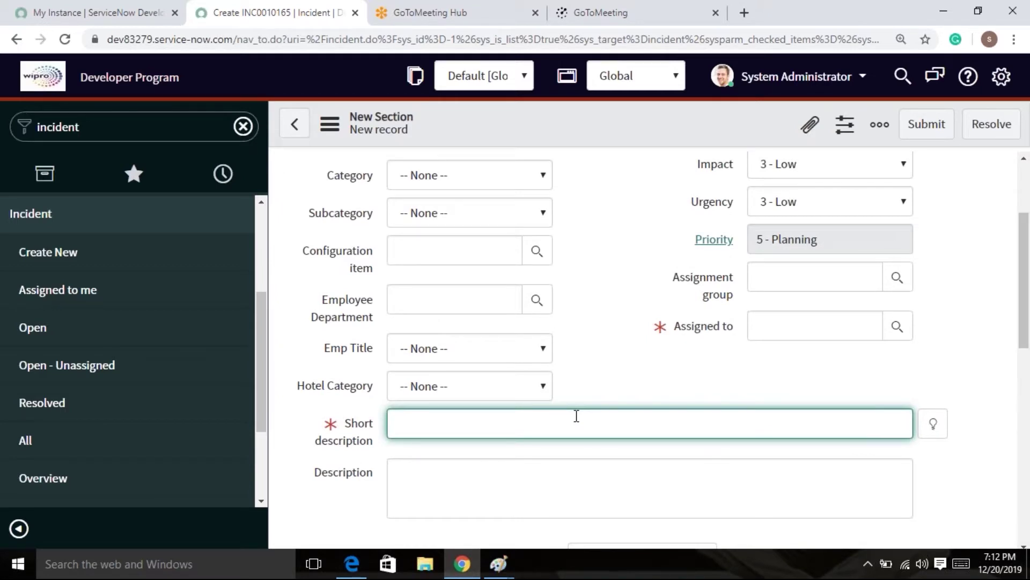
pyautogui.write('Vpn Problem')
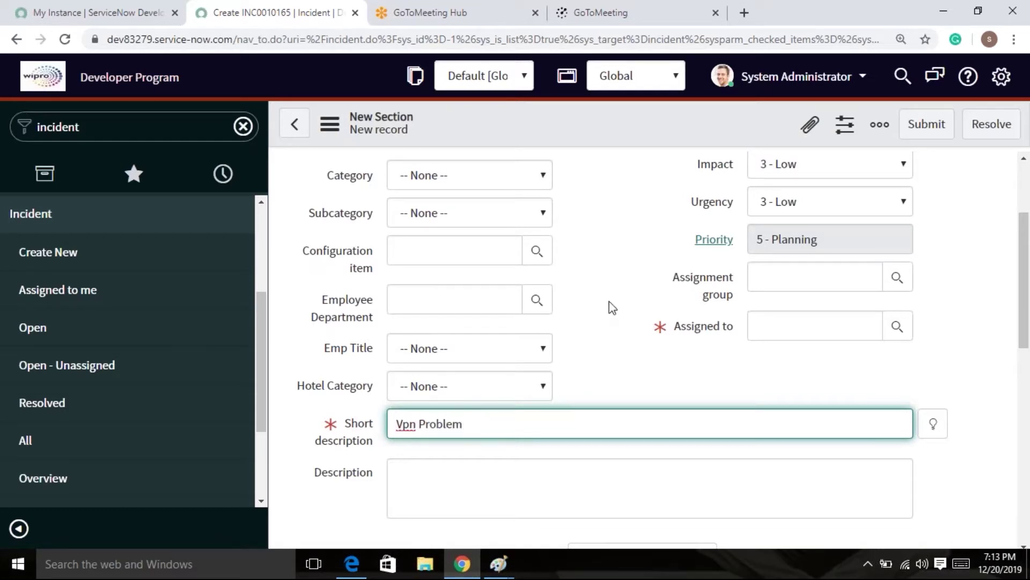
pyautogui.click(787, 281)
# - Set the Assigned to user, clear the mandatory-field error, and submit INC0010165
pyautogui.click(926, 129)
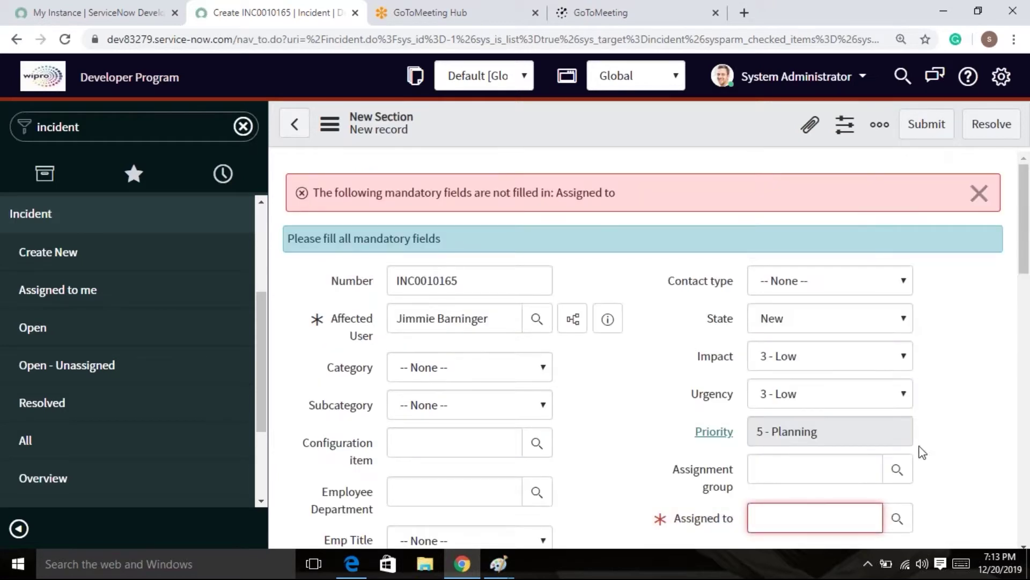
pyautogui.click(907, 517)
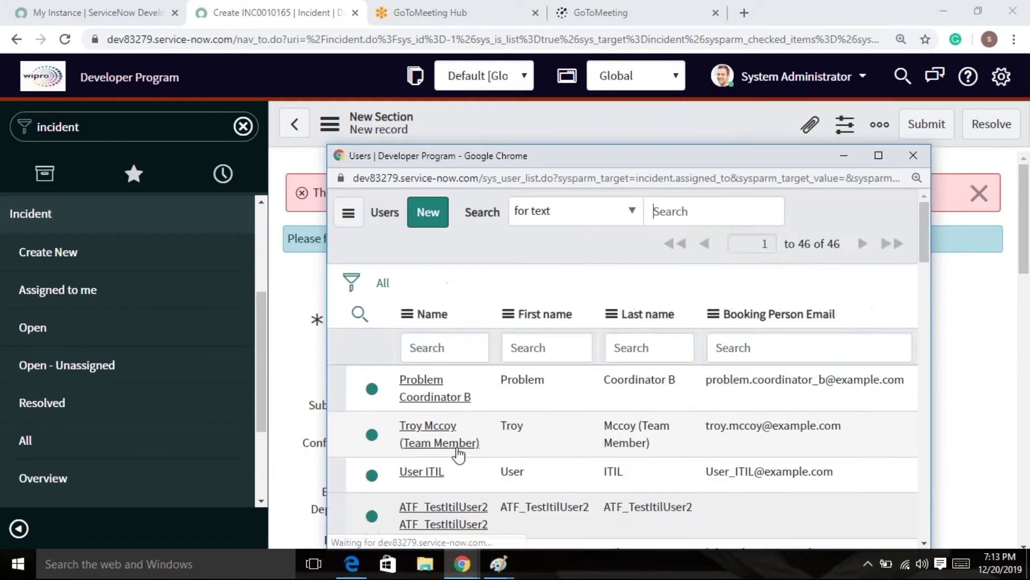
pyautogui.moveTo(922, 239); pyautogui.dragTo(891, 398)
pyautogui.click(458, 432)
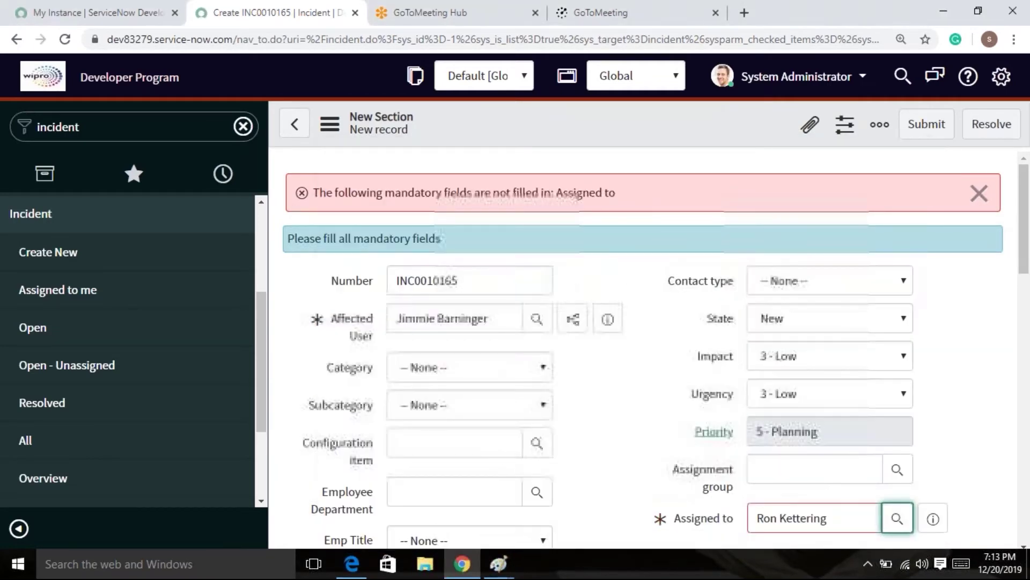
pyautogui.click(979, 192)
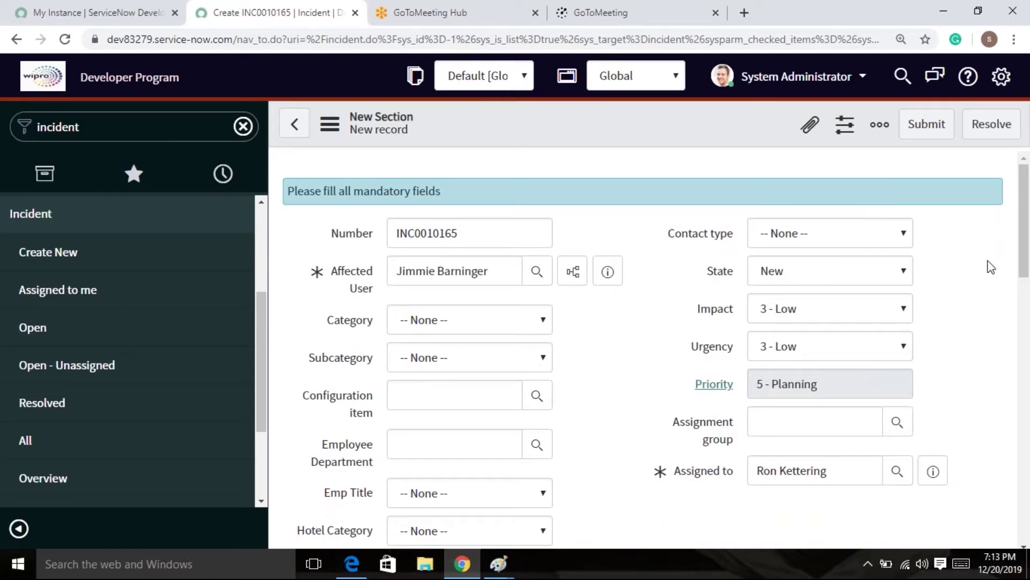
pyautogui.click(934, 132)
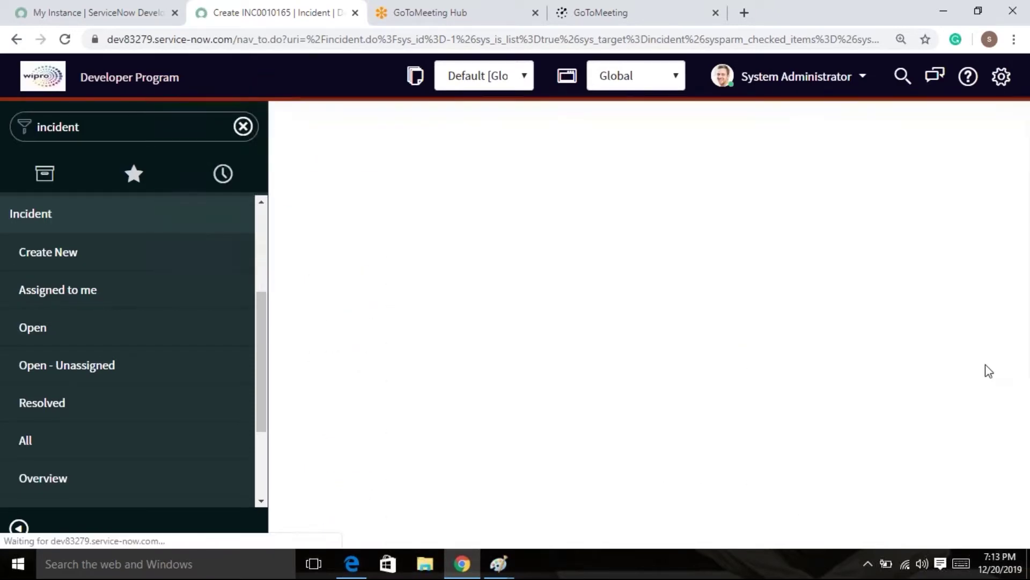
# - Start another new incident and choose its affected user from the lookup
pyautogui.click(391, 125)
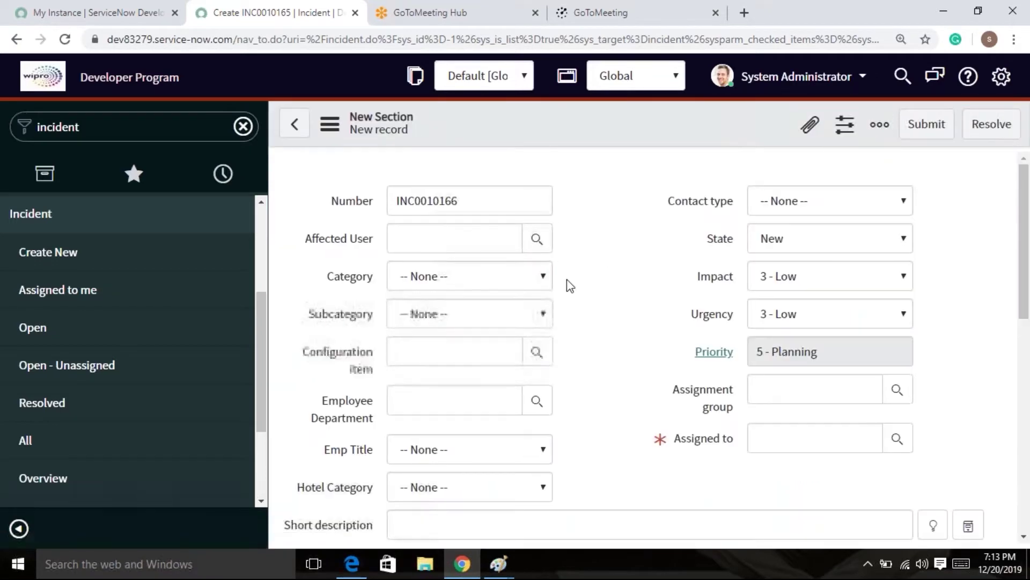
pyautogui.click(537, 271)
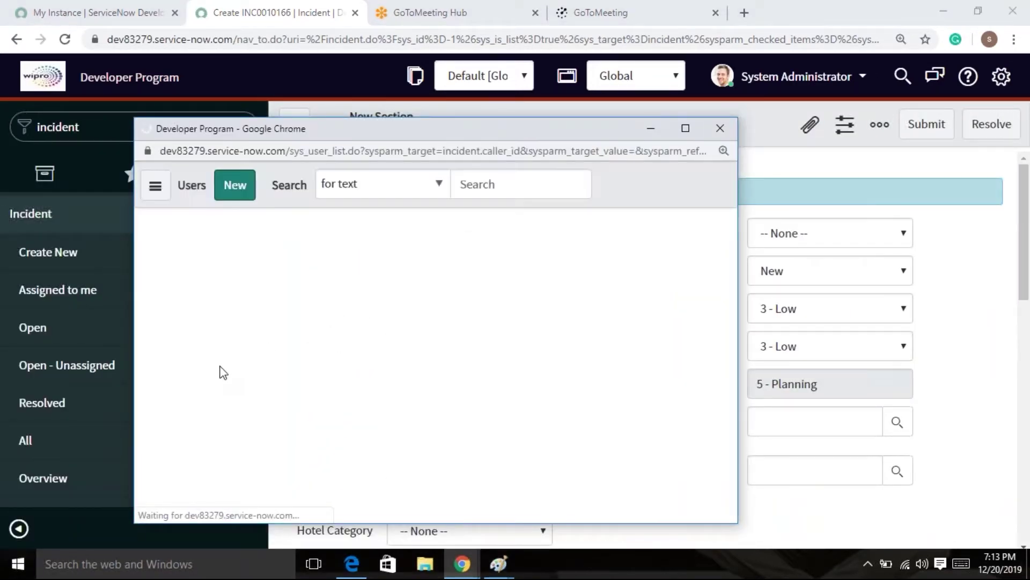
pyautogui.scroll(-3, 236, 419)
pyautogui.scroll(1, 249, 451)
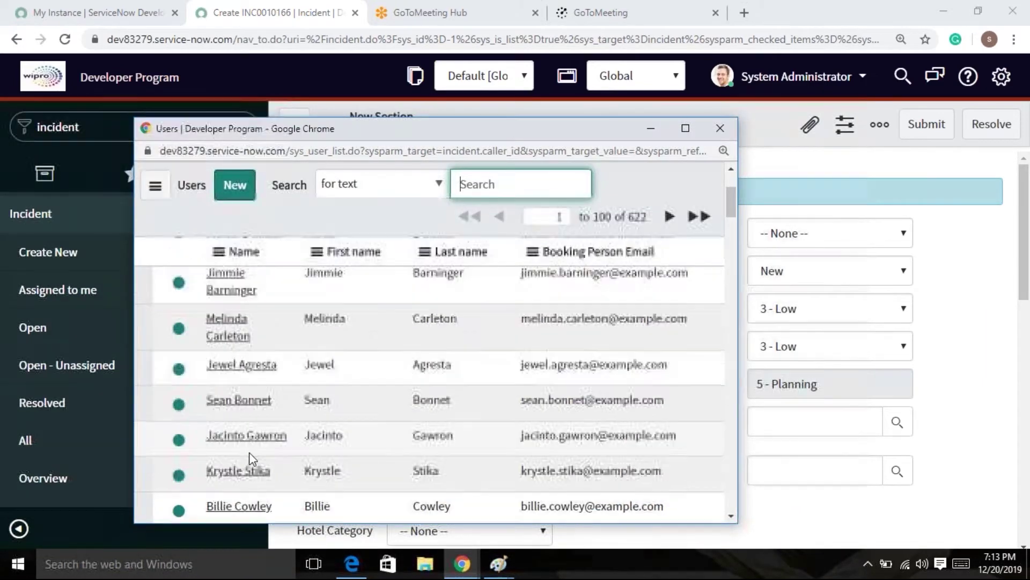
pyautogui.click(238, 470)
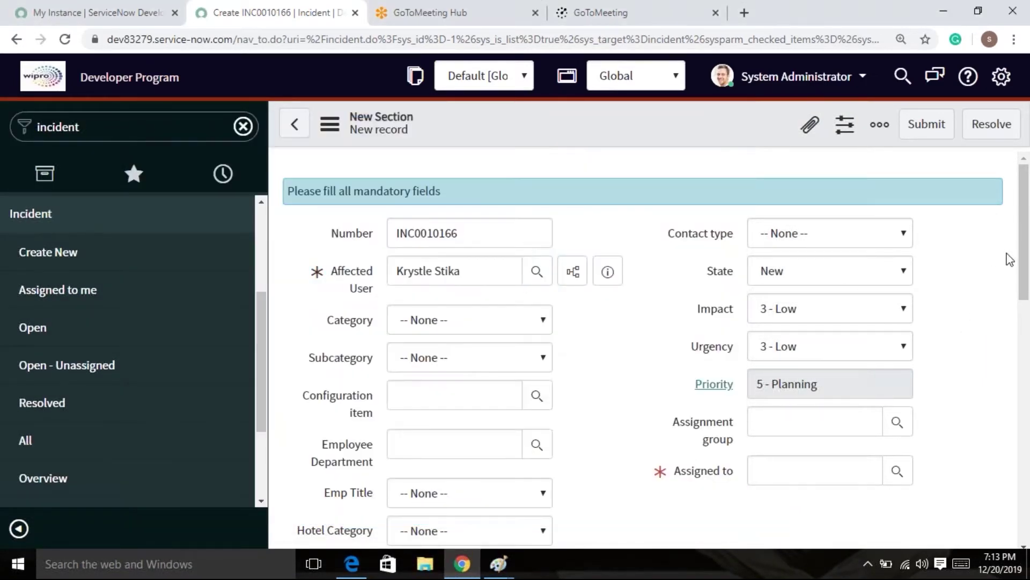
pyautogui.scroll(-3, 1024, 268)
# - Set the assignee and short description 'I am facing citical VPN problem', then submit
pyautogui.click(897, 283)
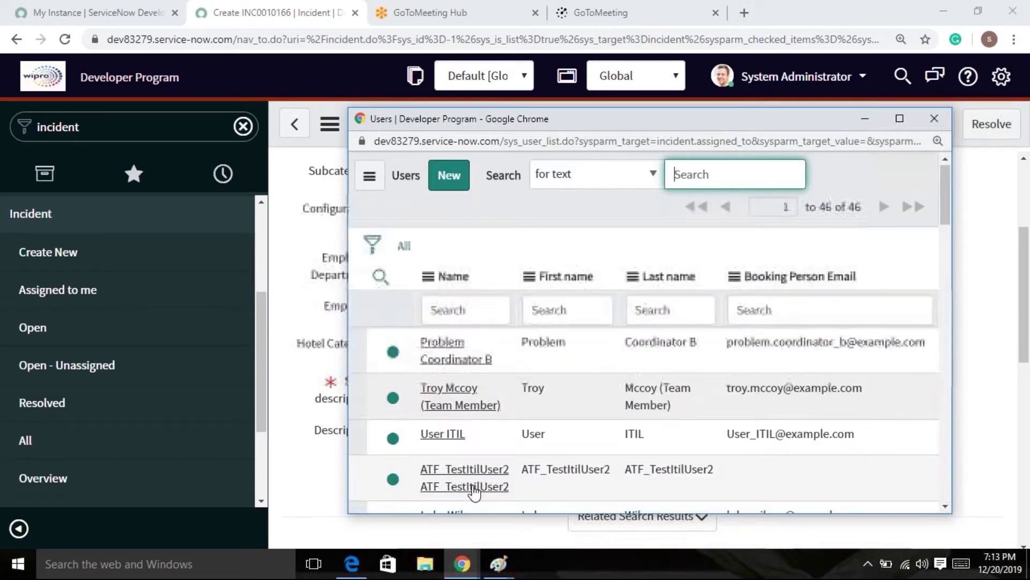
pyautogui.scroll(-5, 682, 420)
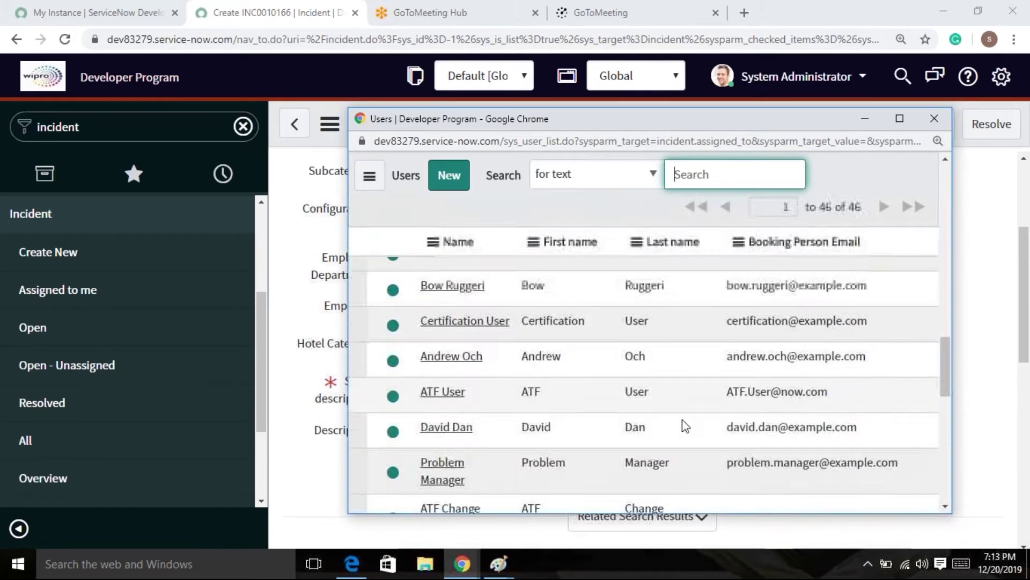
pyautogui.click(447, 428)
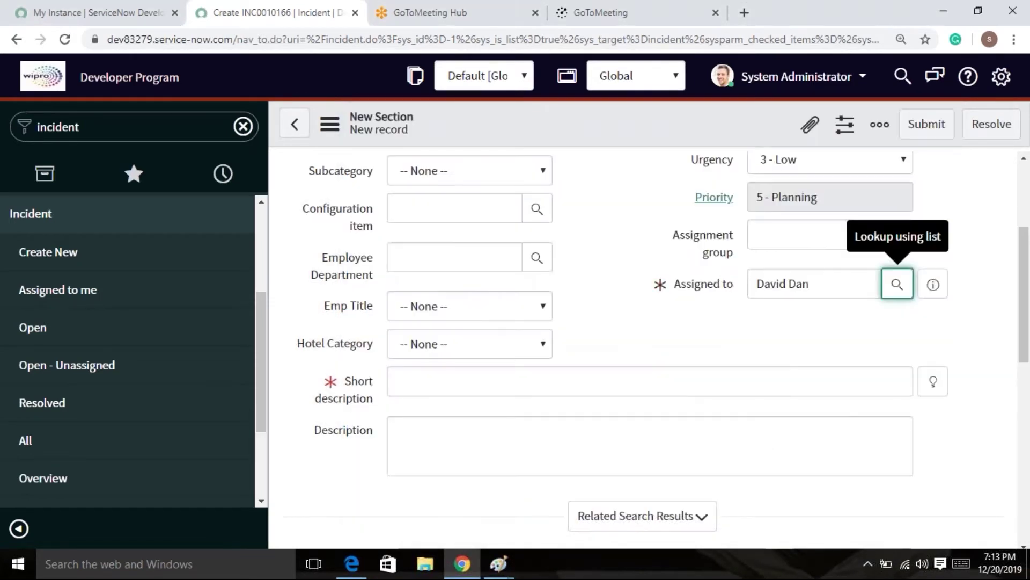
pyautogui.click(881, 382)
pyautogui.write('I am')
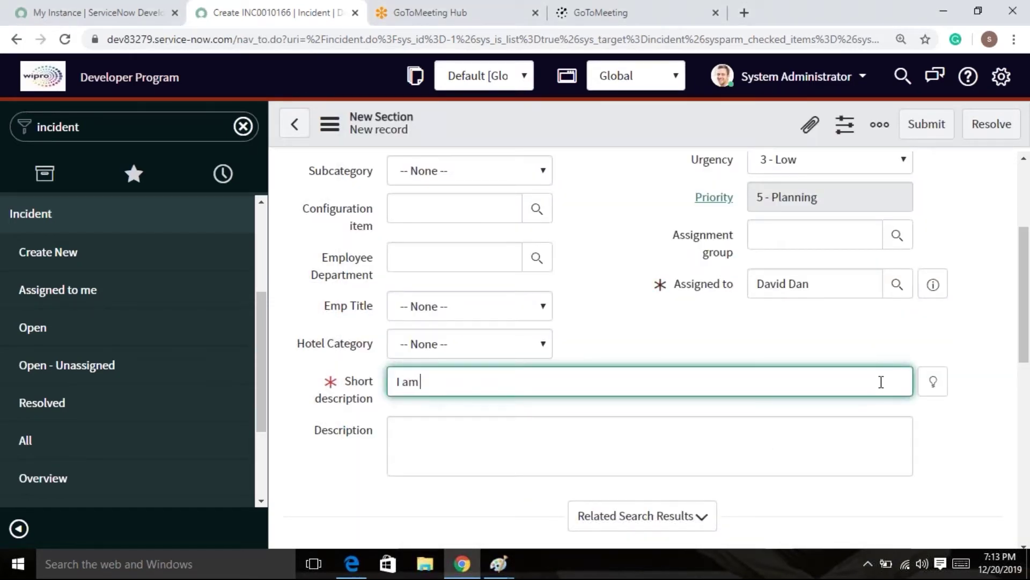
pyautogui.write(' facing citical VPN ')
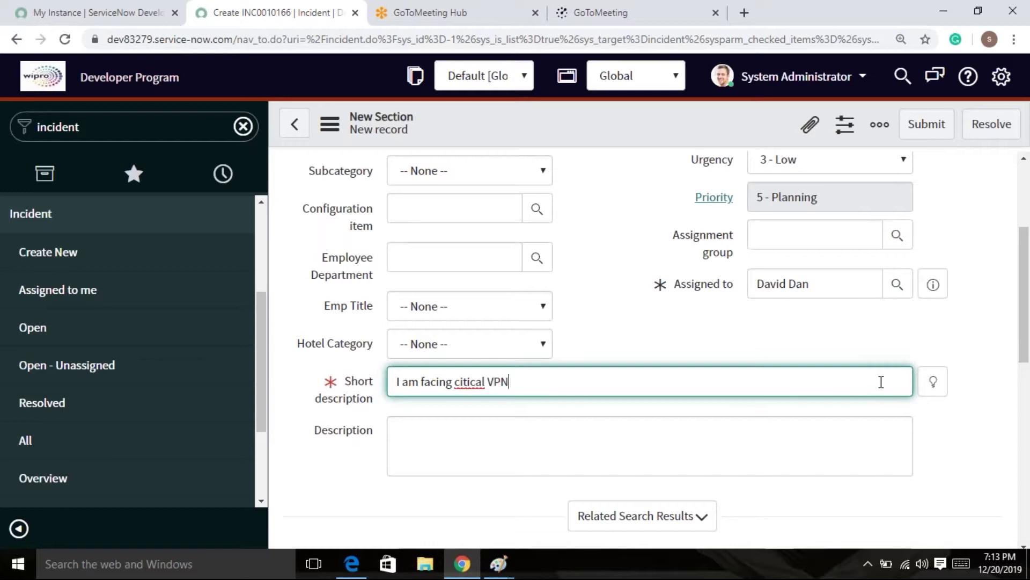
pyautogui.write('problem')
pyautogui.click(926, 124)
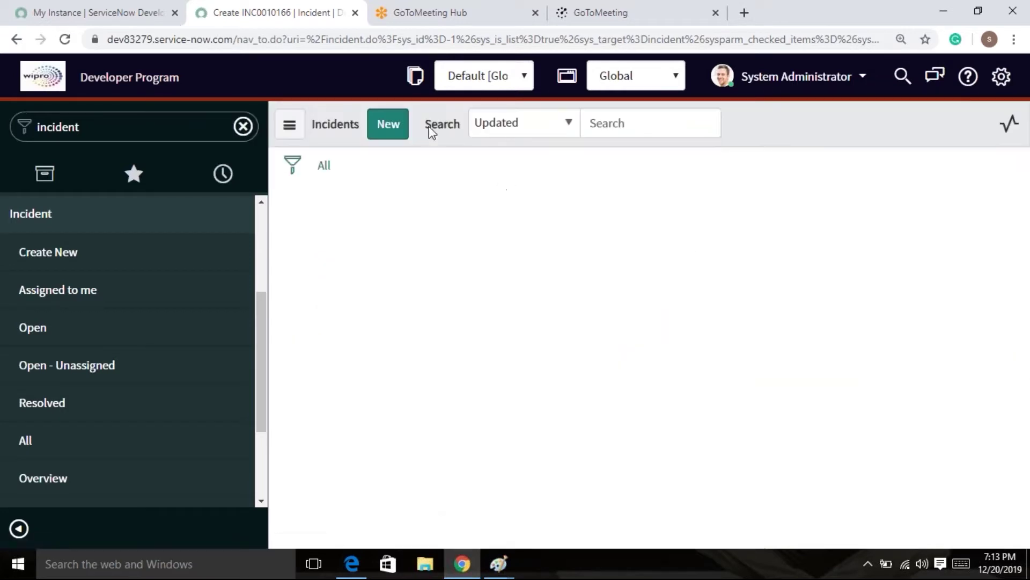
# - Start a new incident and pick its affected user and assignee from the lookups
pyautogui.click(387, 125)
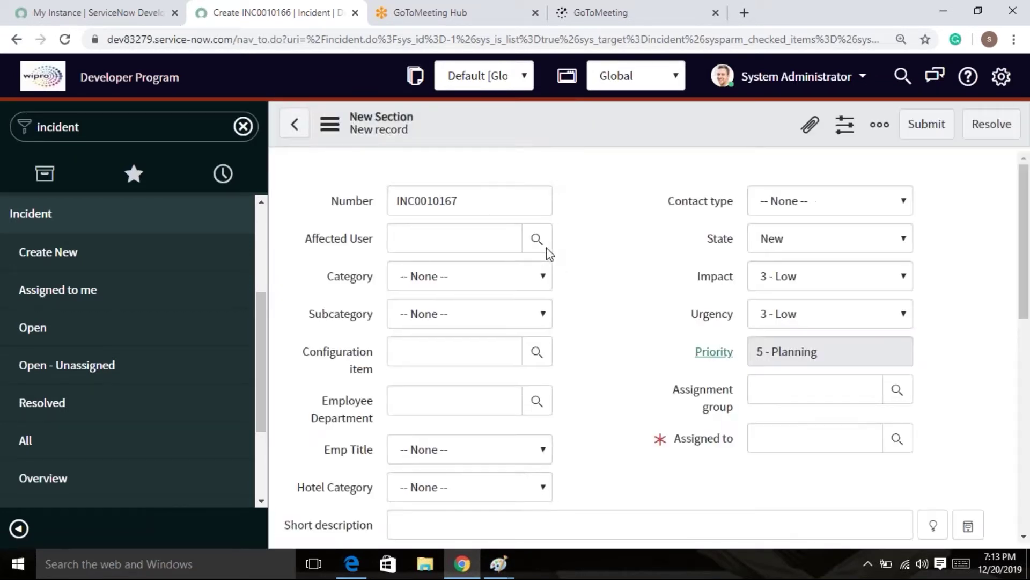
pyautogui.click(536, 271)
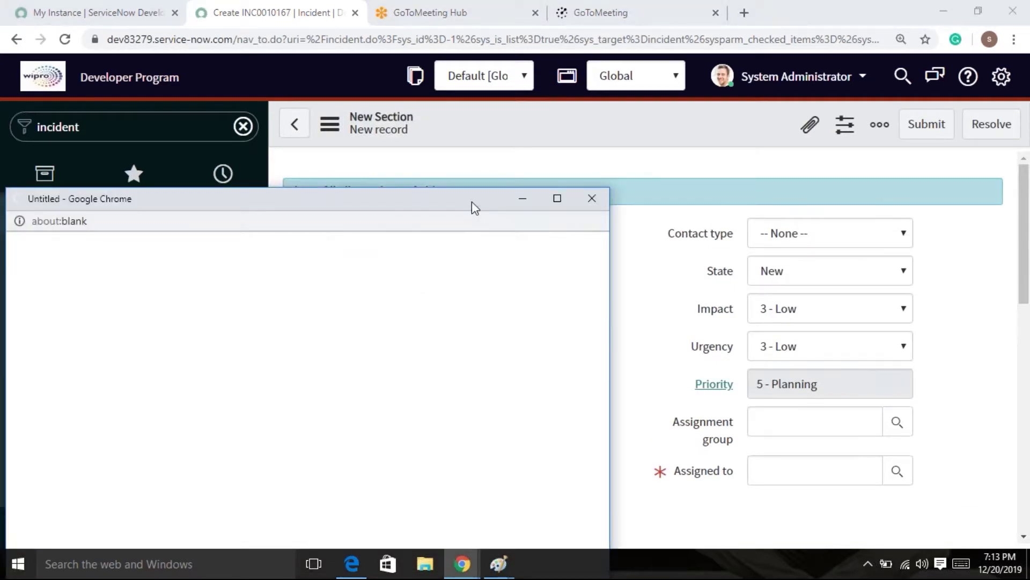
pyautogui.moveTo(475, 209); pyautogui.dragTo(700, 133)
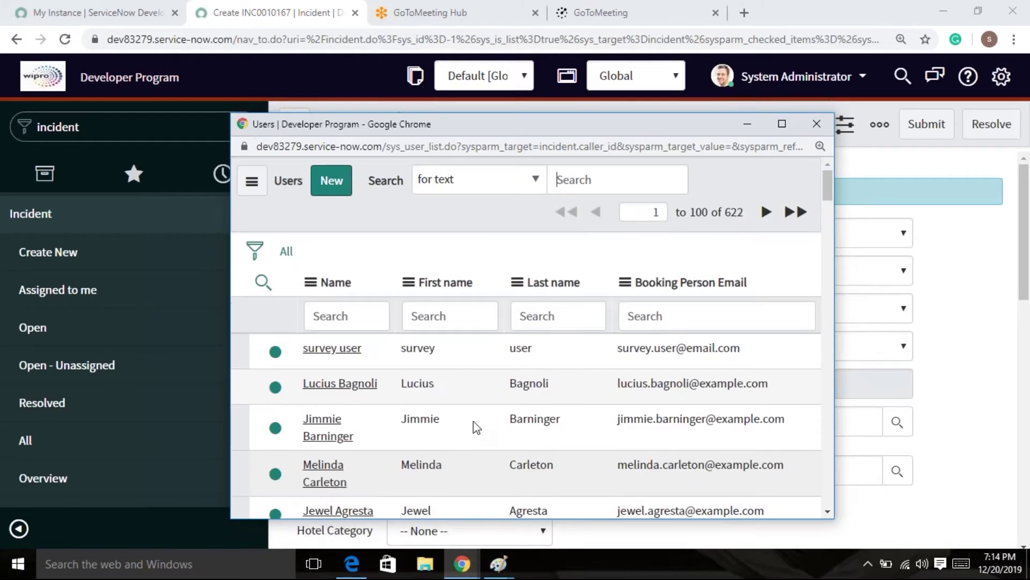
pyautogui.click(327, 428)
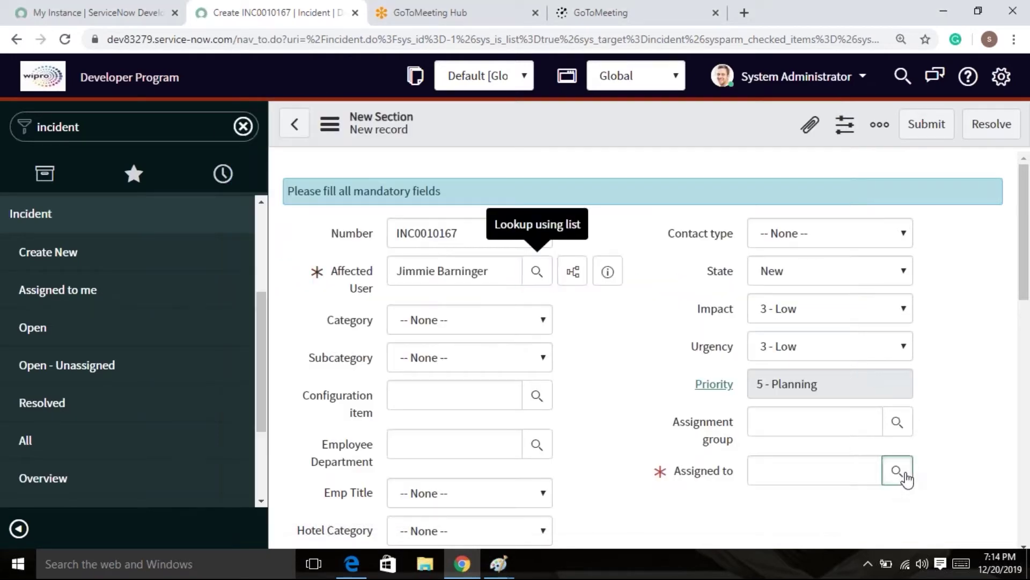
pyautogui.click(904, 472)
pyautogui.moveTo(560, 197); pyautogui.dragTo(645, 91)
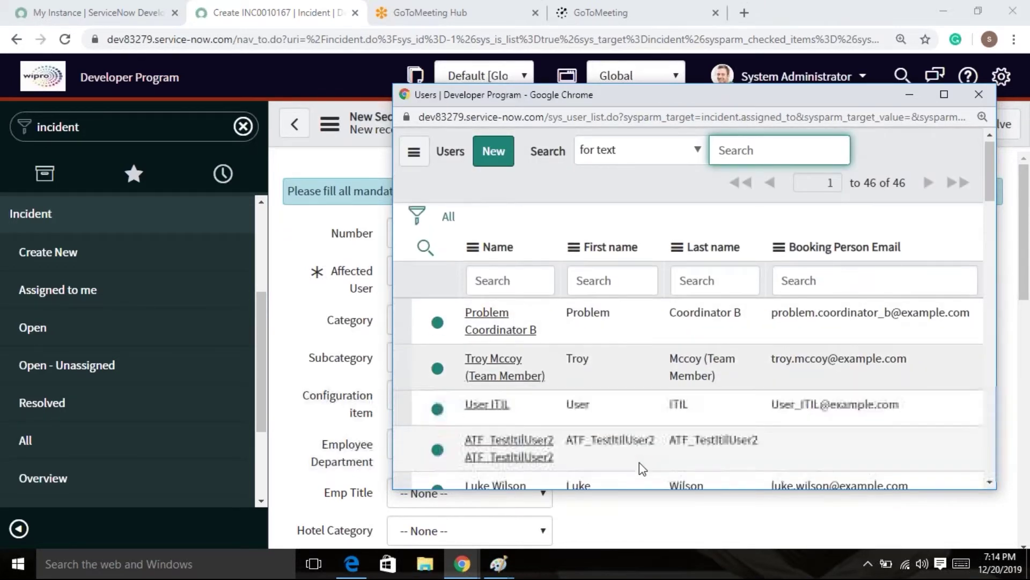
pyautogui.scroll(-3, 506, 436)
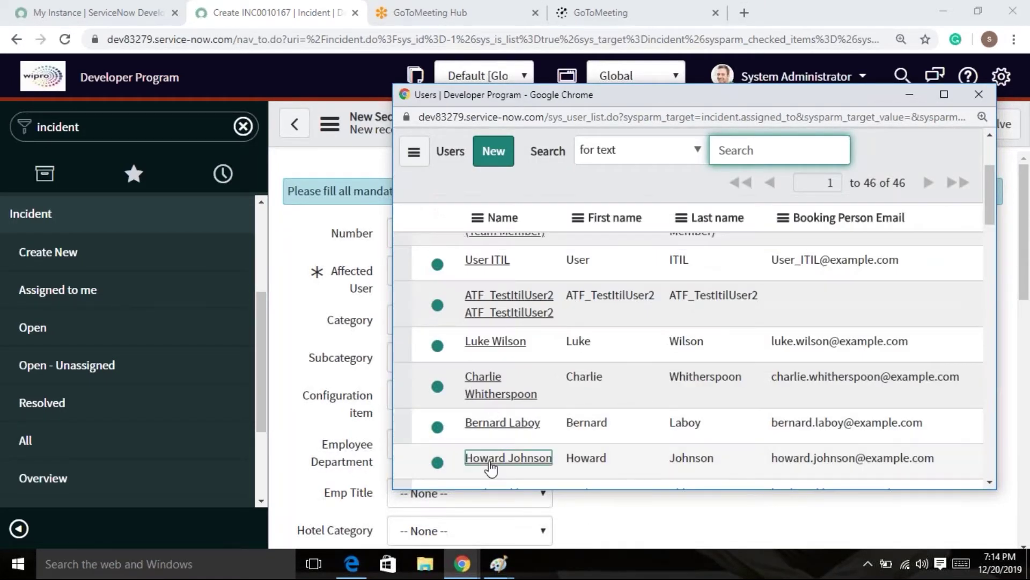
pyautogui.click(490, 459)
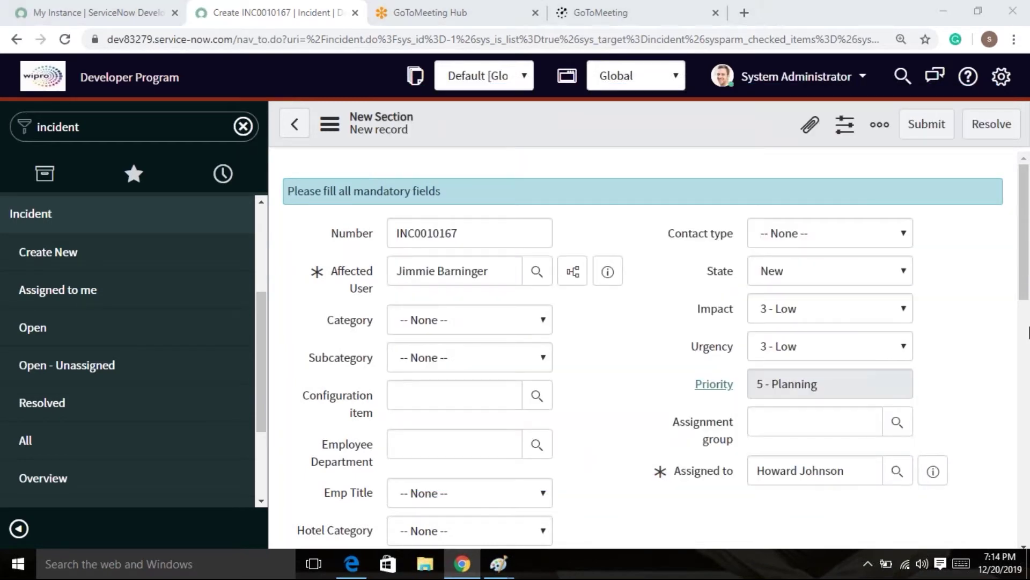
# - Enter short description 'Vpn issue' and submit incident INC0010167
pyautogui.moveTo(1022, 279); pyautogui.dragTo(941, 356)
pyautogui.click(800, 311)
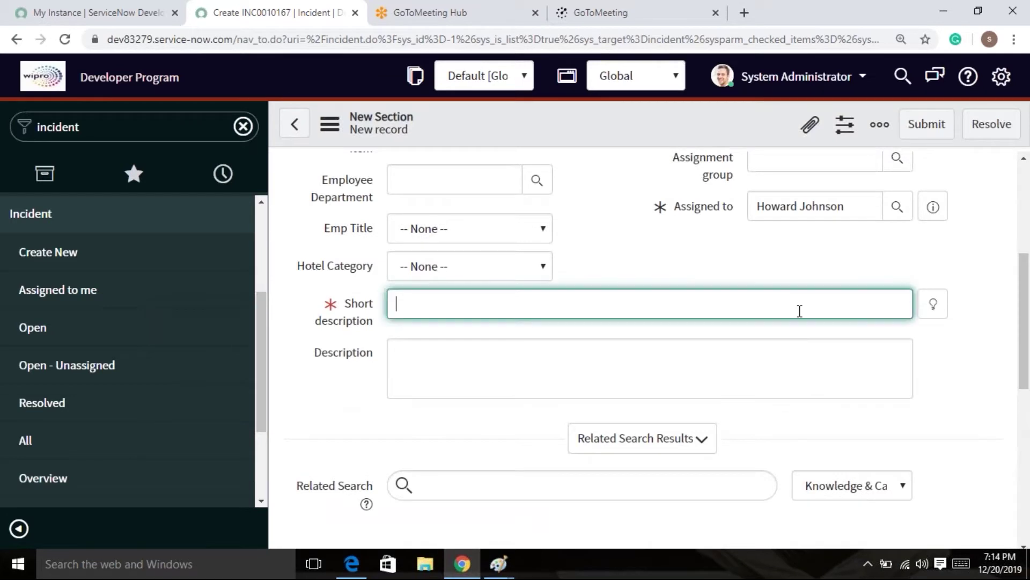
pyautogui.write('Vpn issue')
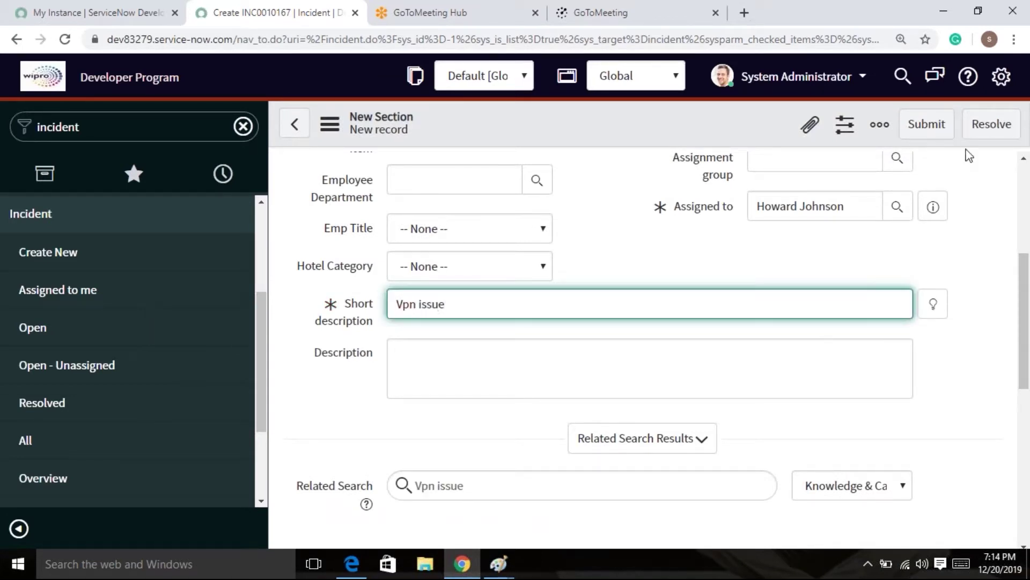
pyautogui.click(927, 124)
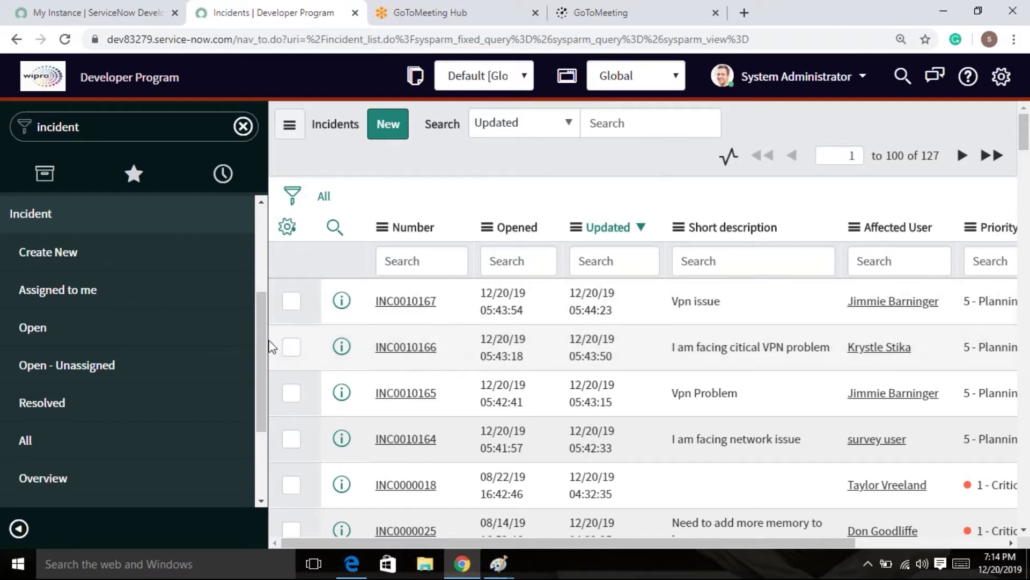
# - Filter the All incidents list to Created on Today
pyautogui.moveTo(260, 336); pyautogui.dragTo(253, 244)
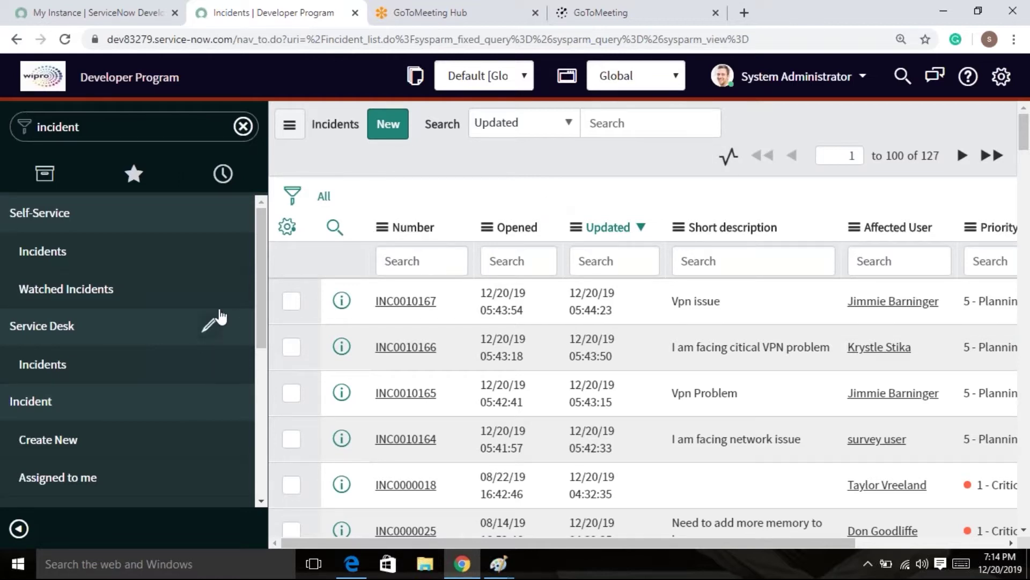
pyautogui.moveTo(260, 212); pyautogui.dragTo(257, 314)
pyautogui.click(80, 421)
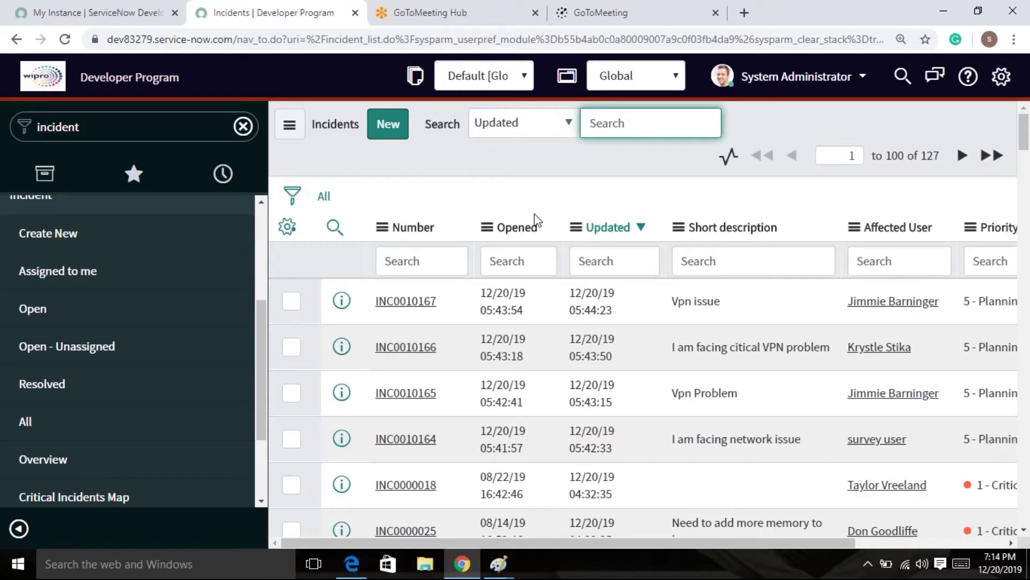
pyautogui.click(292, 198)
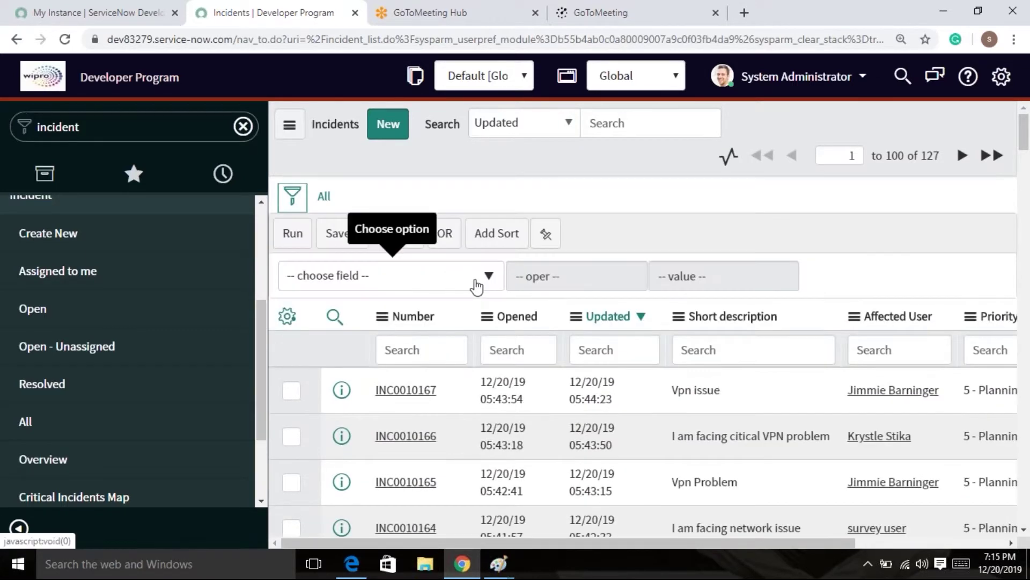
pyautogui.click(489, 275)
pyautogui.write('cre')
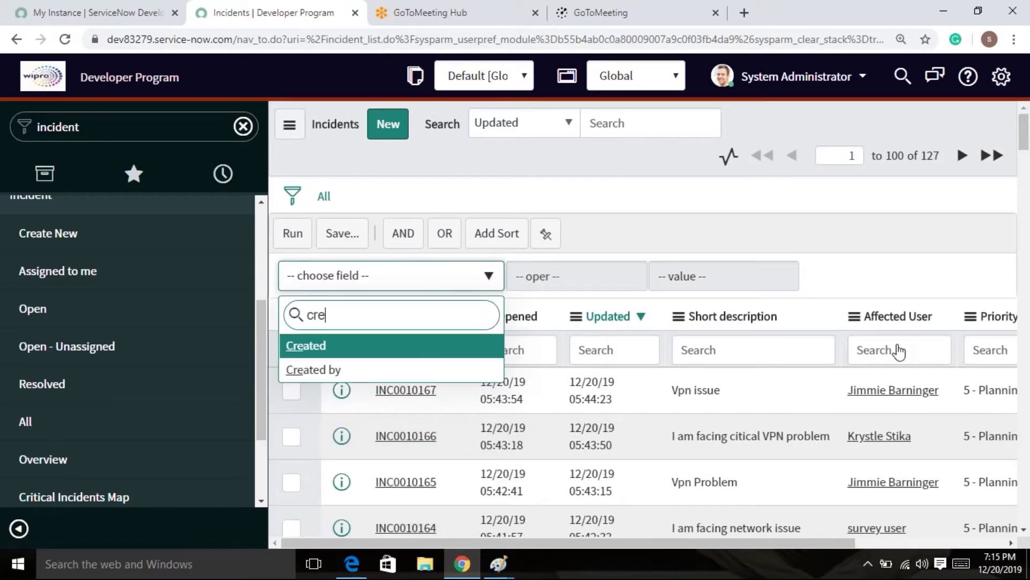
pyautogui.press('Return')
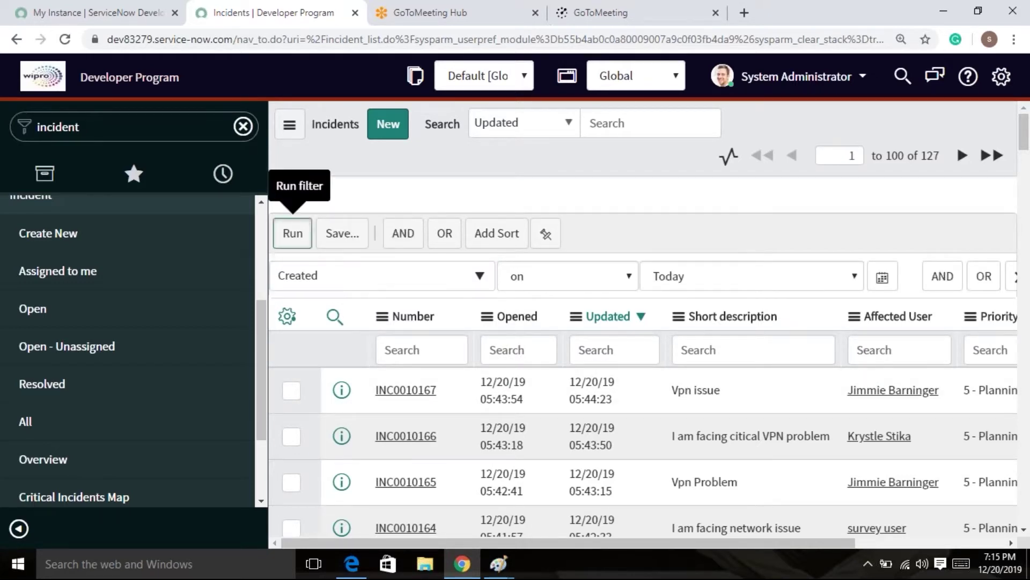
pyautogui.click(293, 233)
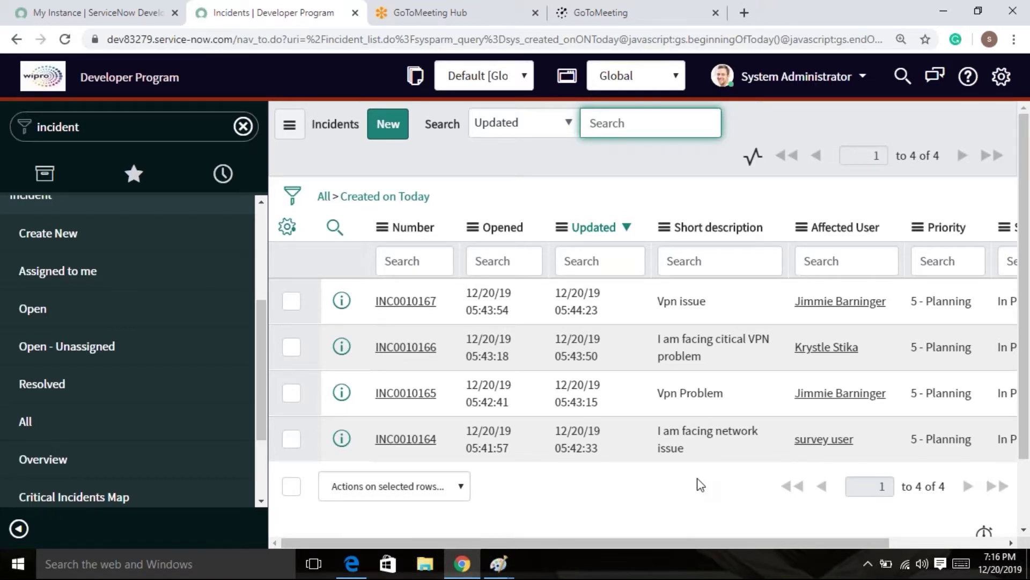
# - Undo the Problem box and connecting lines in the Paint diagram, then return to ServiceNow
pyautogui.click(501, 563)
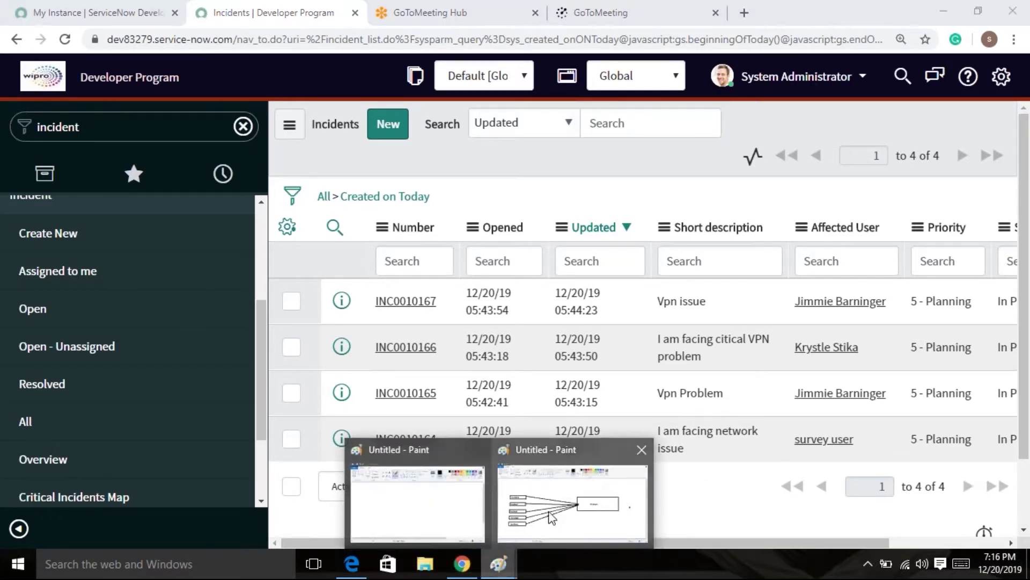
pyautogui.click(564, 467)
pyautogui.click(943, 415)
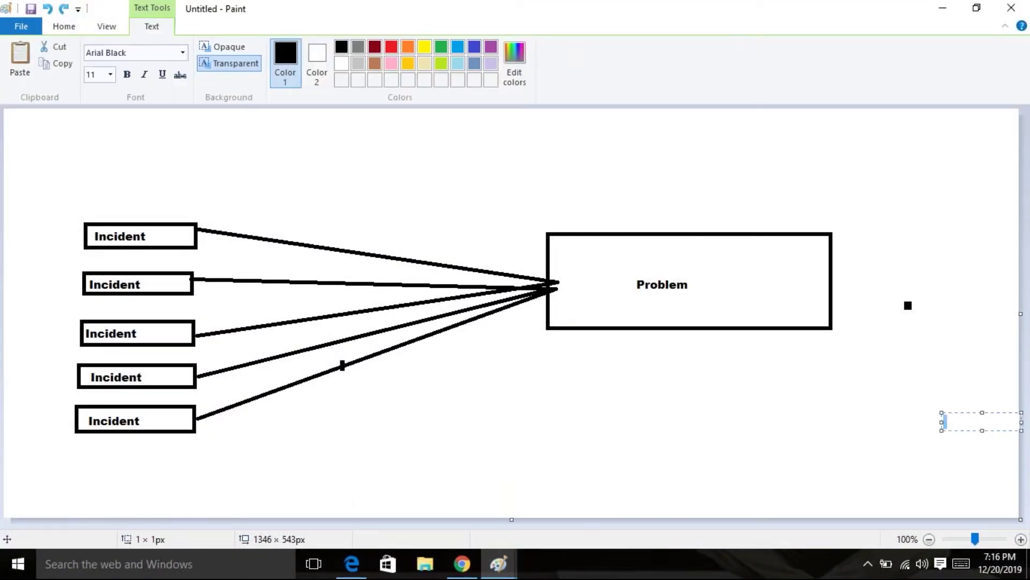
pyautogui.hotkey('ctrl', 'z')
pyautogui.hotkey('ctrl', 'z')
pyautogui.hotkey('ctrl', 'z')
pyautogui.hotkey('ctrl', 'z')
pyautogui.hotkey('ctrl', 'z')
pyautogui.hotkey('ctrl', 'z')
pyautogui.hotkey('ctrl', 'z')
pyautogui.hotkey('ctrl', 'z')
pyautogui.hotkey('ctrl', 'z')
pyautogui.hotkey('ctrl', 'z')
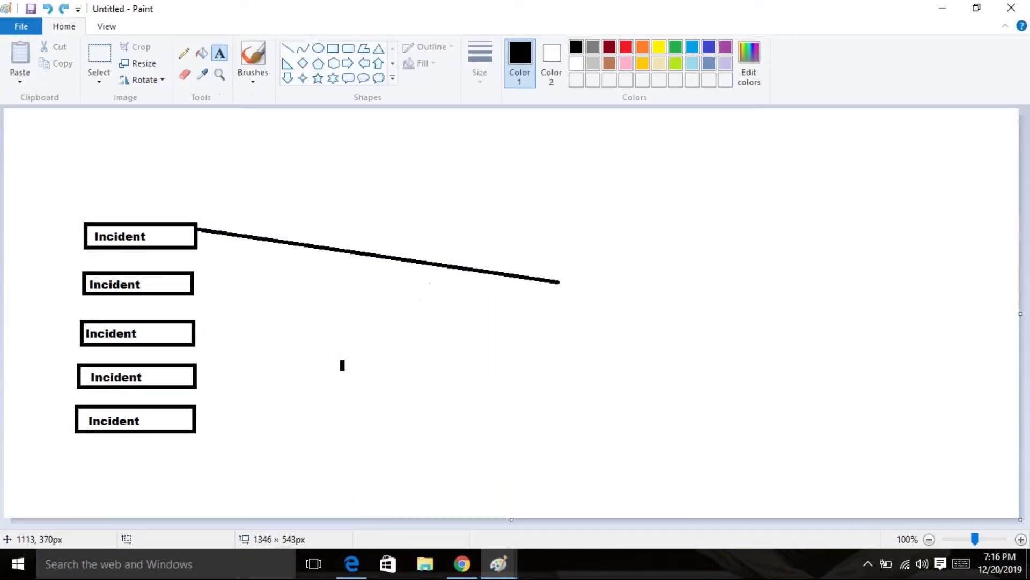
pyautogui.click(462, 563)
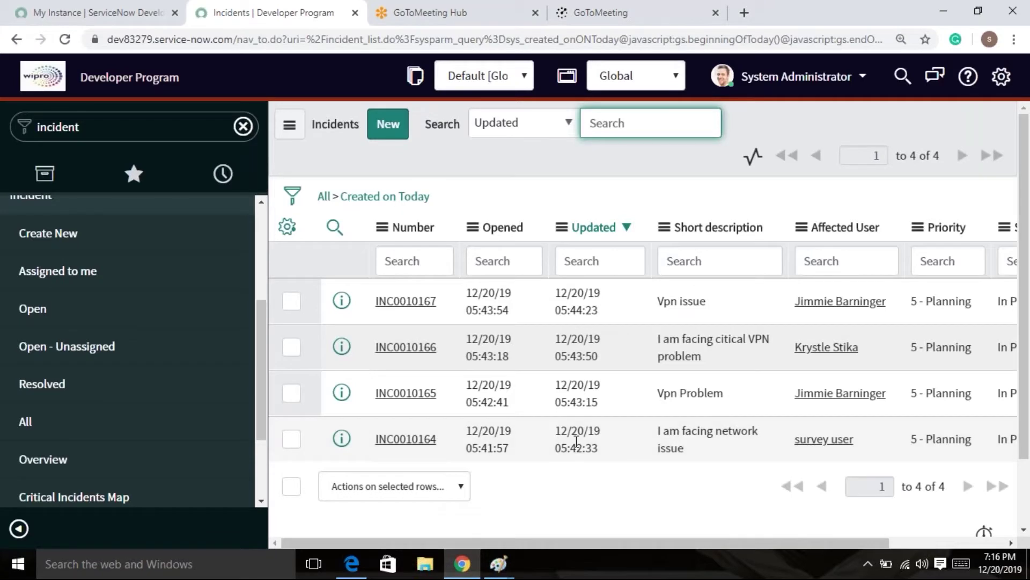
# - Open incident INC0010166 from the filtered incidents list
pyautogui.scroll(-2, 293, 255)
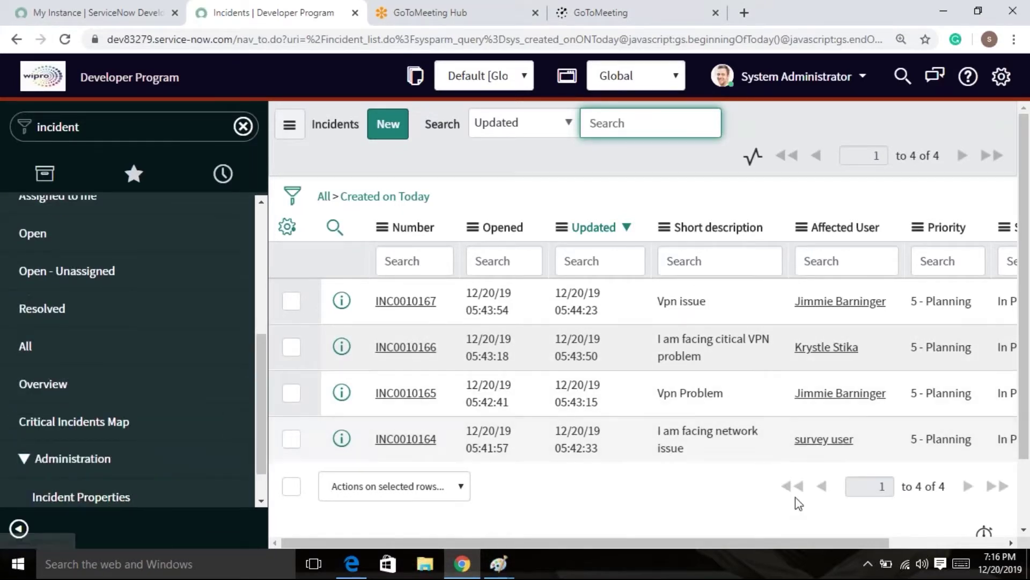
pyautogui.click(424, 348)
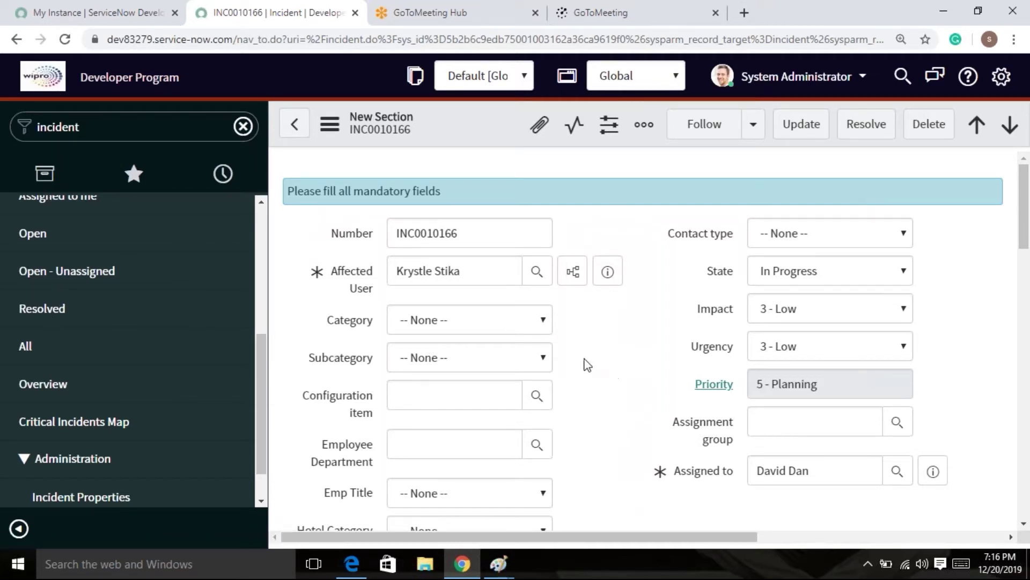
# - Create problem PRB0040014 from incident INC0010166 and dismiss the creation notice
pyautogui.click(330, 124)
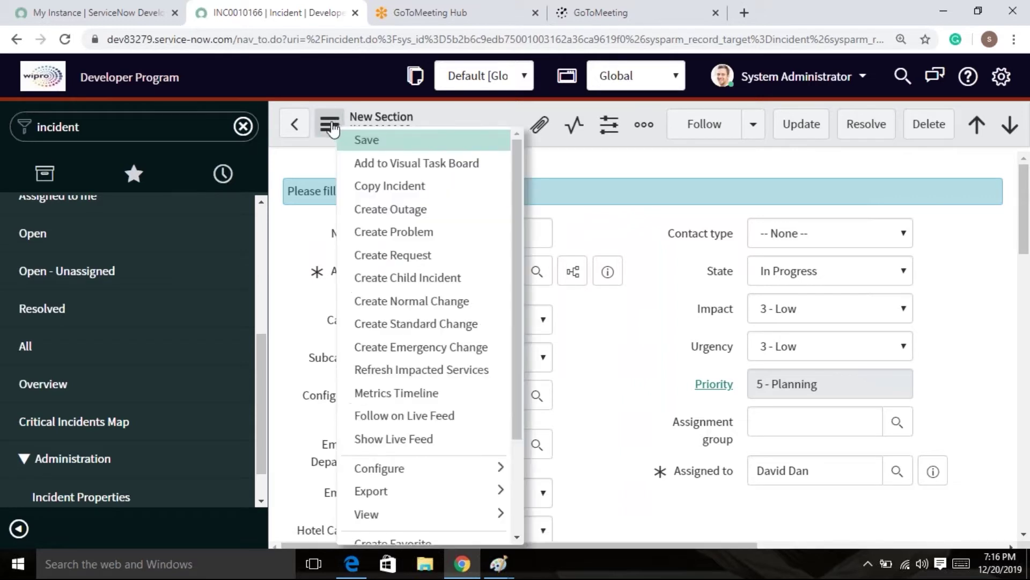
pyautogui.click(388, 236)
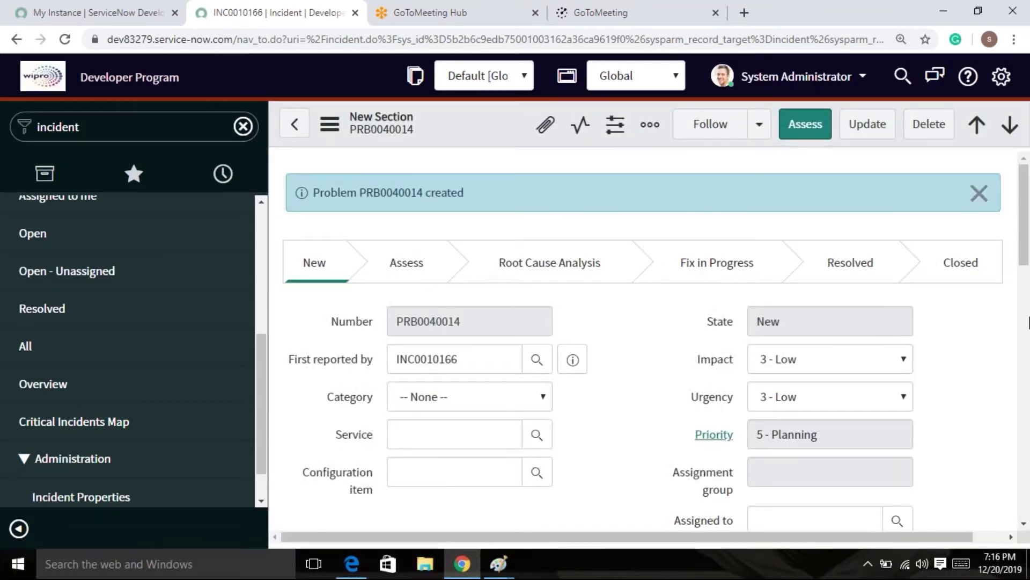
pyautogui.click(979, 194)
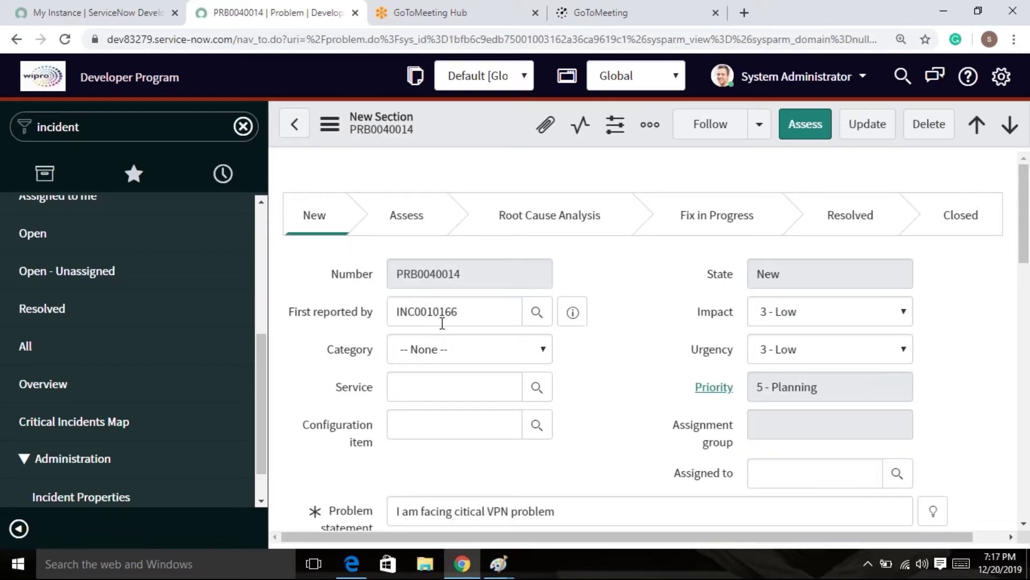
pyautogui.moveTo(456, 314); pyautogui.dragTo(369, 323)
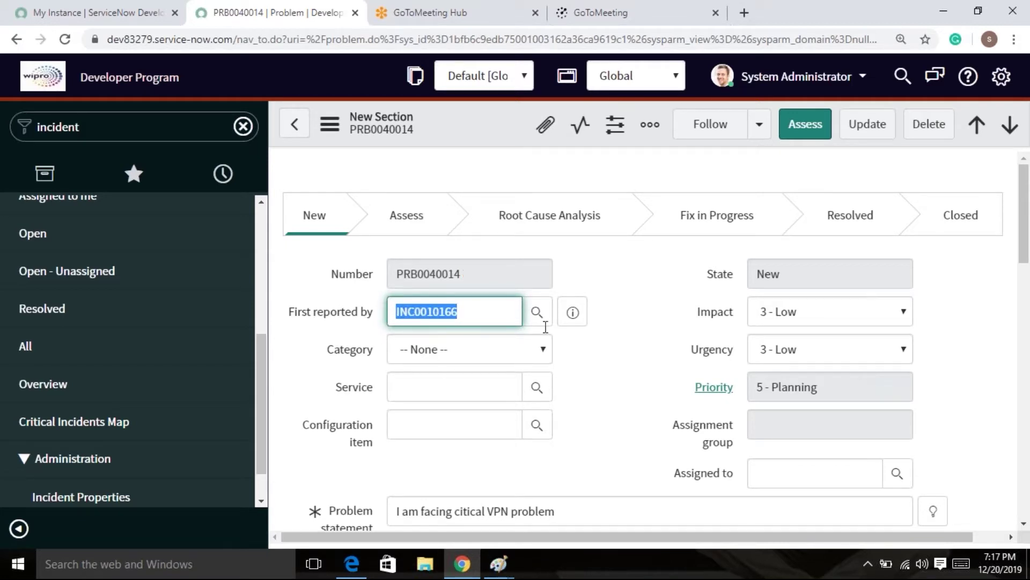
pyautogui.click(447, 275)
# - Scroll to the problem's Incidents related list and open the Add incidents picker
pyautogui.moveTo(1026, 264); pyautogui.dragTo(1028, 358)
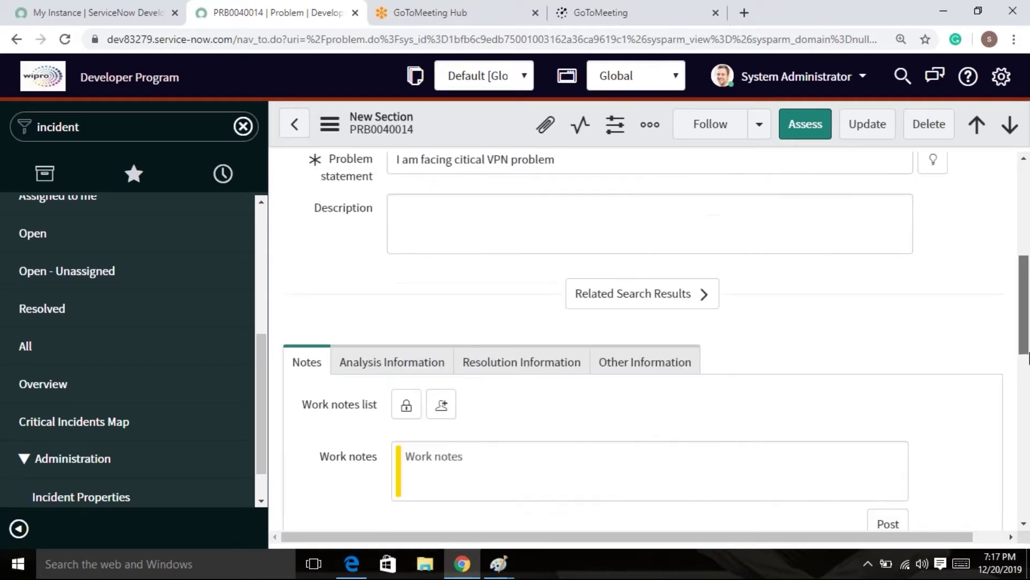
pyautogui.scroll(-10, 1028, 359)
pyautogui.scroll(3, 1029, 352)
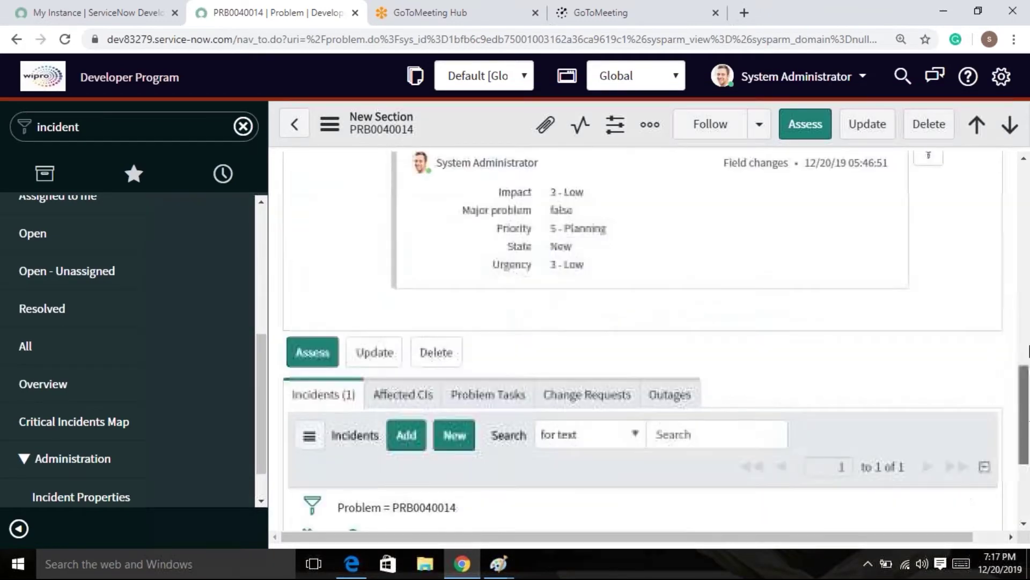
pyautogui.scroll(10, 1028, 352)
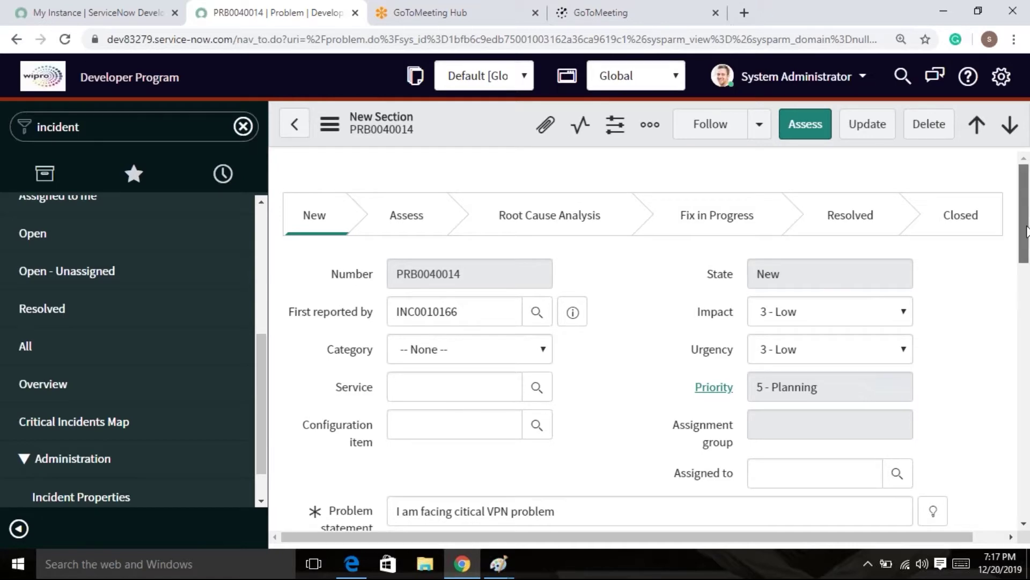
pyautogui.scroll(-7, 1027, 231)
pyautogui.scroll(7, 1024, 209)
pyautogui.moveTo(1026, 241); pyautogui.dragTo(1027, 499)
pyautogui.rightClick(1027, 503)
pyautogui.press('Escape')
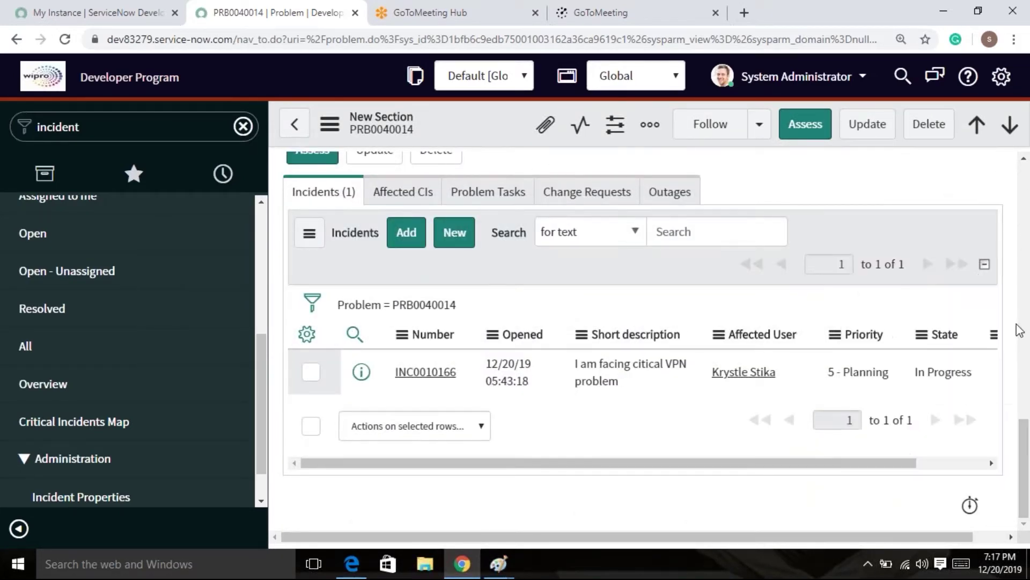
pyautogui.moveTo(1027, 448); pyautogui.dragTo(1026, 196)
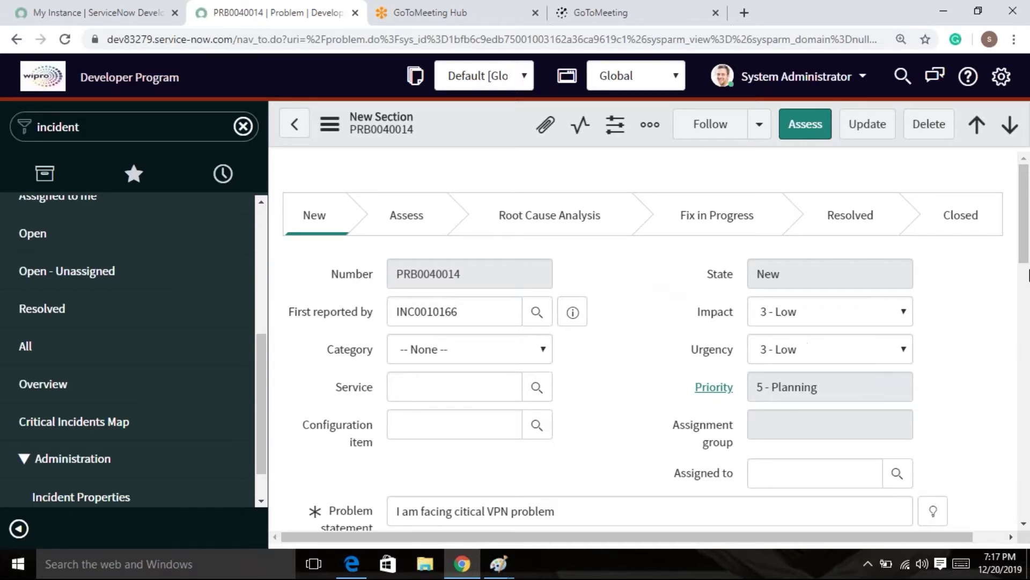
pyautogui.moveTo(1027, 215); pyautogui.dragTo(1026, 441)
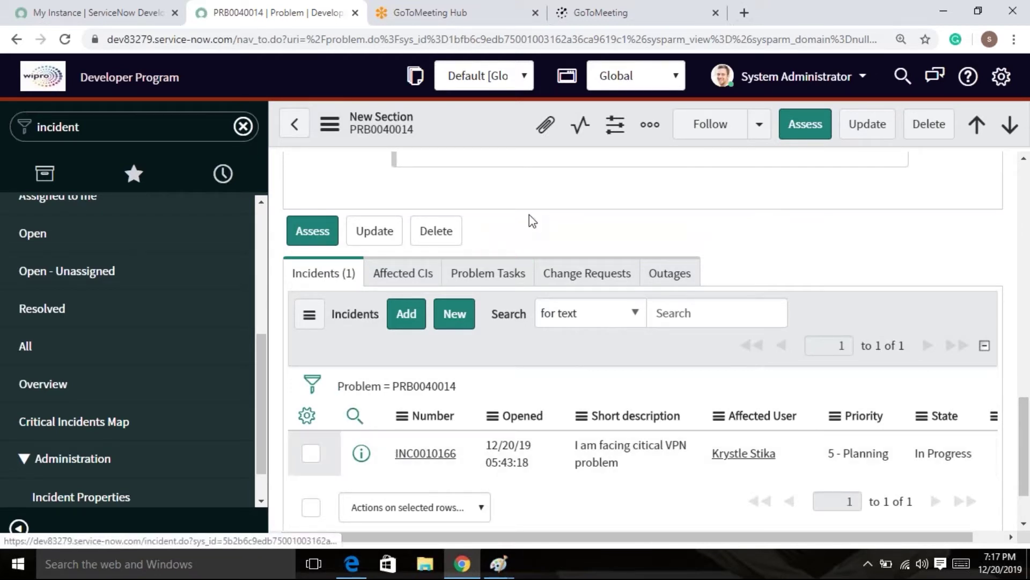
pyautogui.click(406, 314)
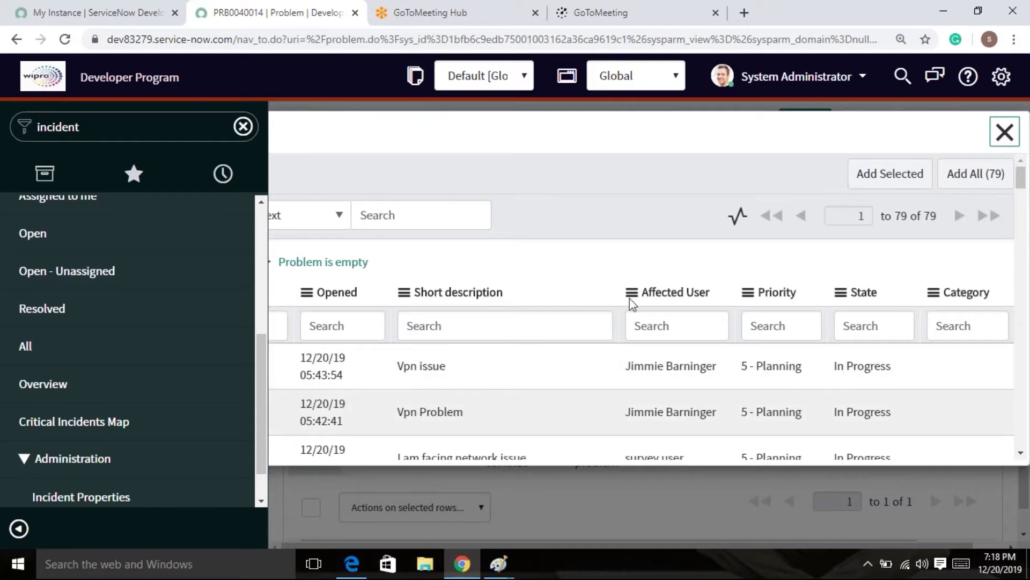
# - Zoom the browser to 90% and open the Add Incidents picker's filter conditions
pyautogui.hotkey('ctrl', '+')
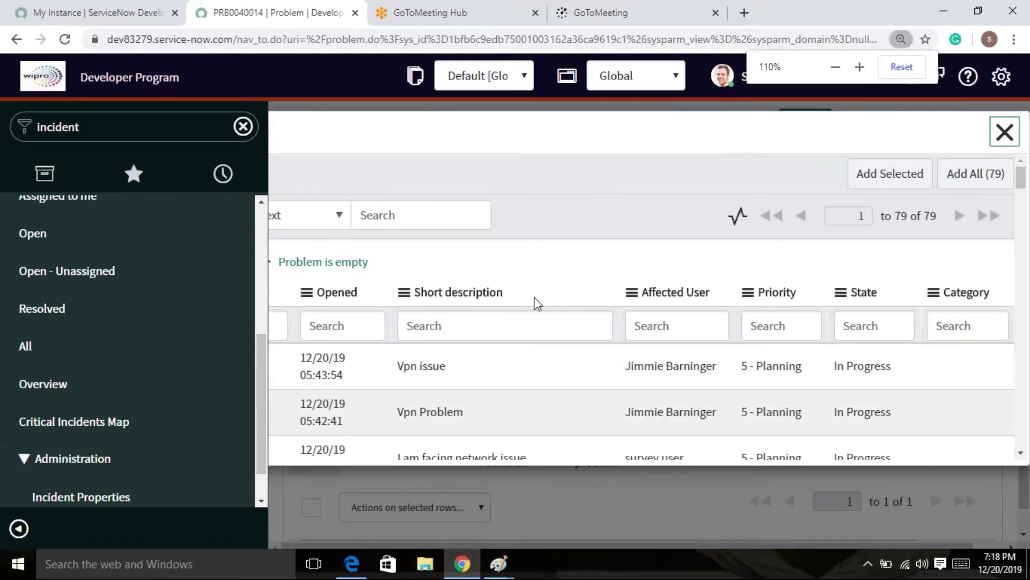
pyautogui.hotkey('ctrl', '-')
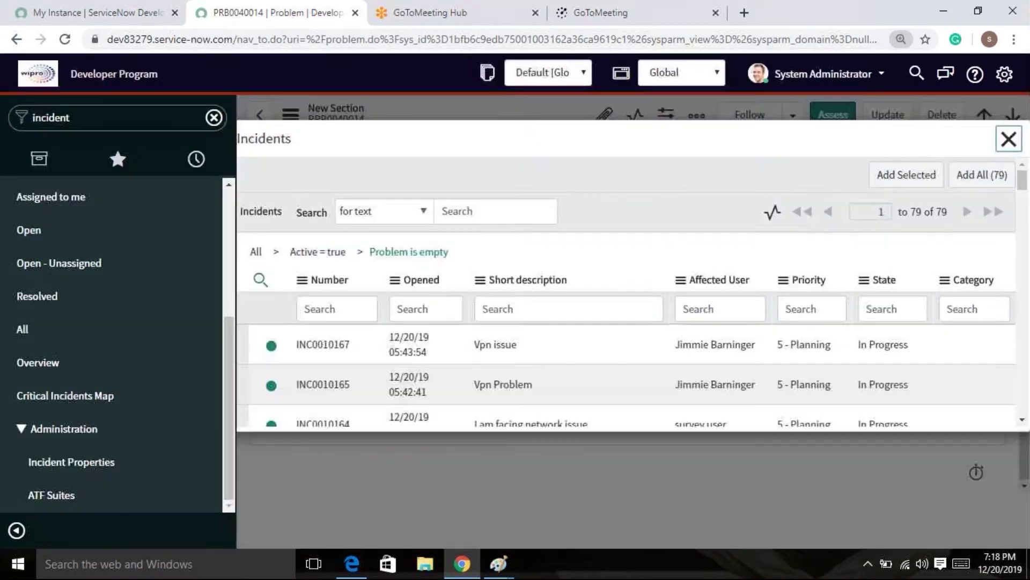
pyautogui.hotkey('ctrl', '0')
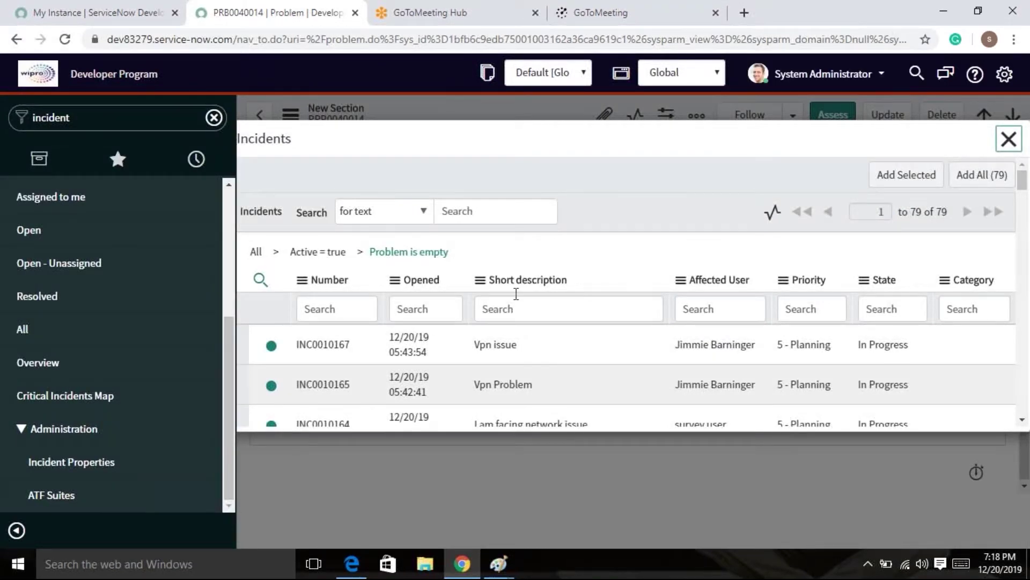
pyautogui.hotkey('ctrl', '-')
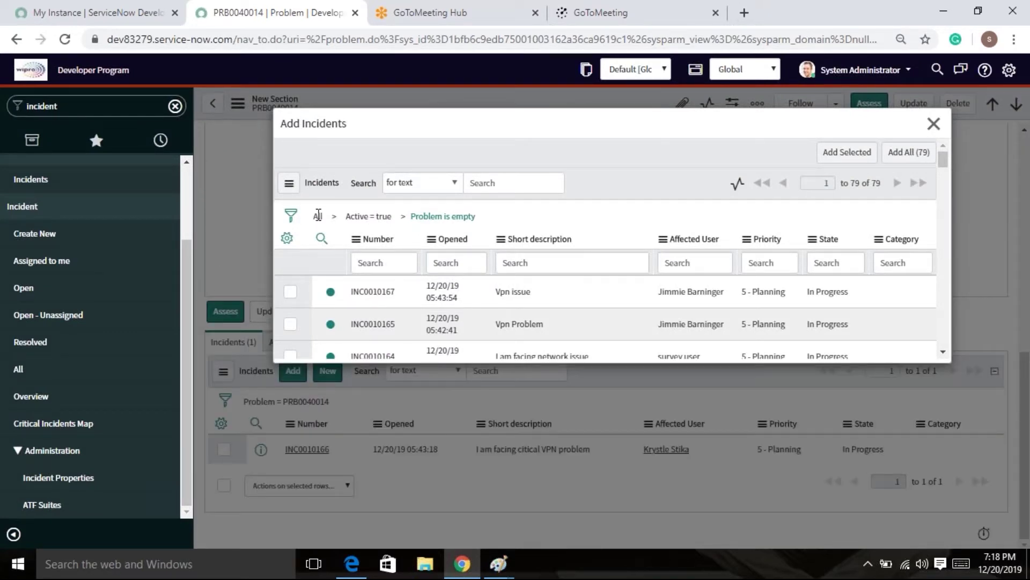
pyautogui.click(291, 217)
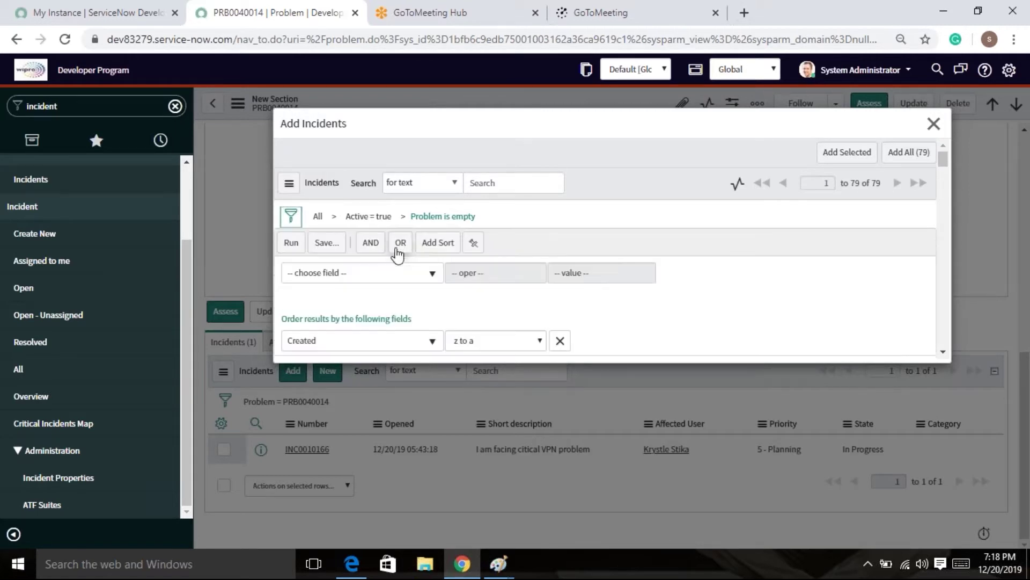
# - Filter incidents to Created on Today and add all three (INC0010167, INC0010164, INC0010165) to PRB0040014
pyautogui.click(559, 342)
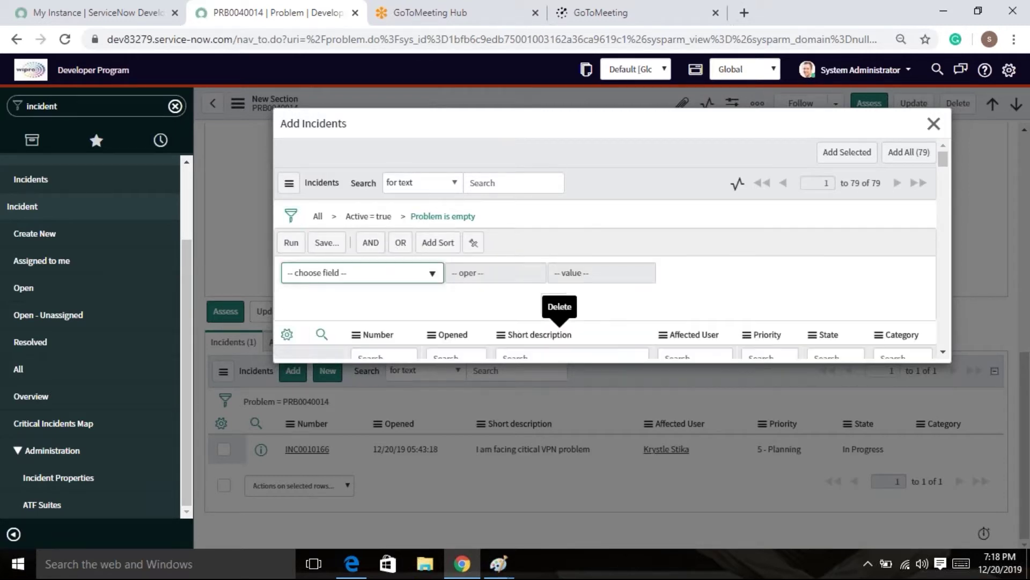
pyautogui.click(432, 275)
pyautogui.write('create')
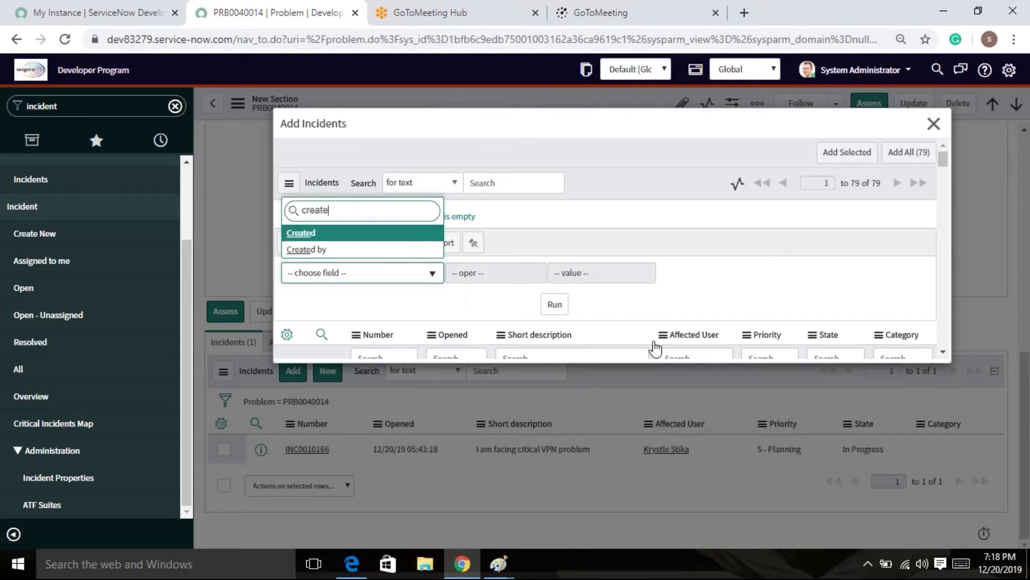
pyautogui.press('Return')
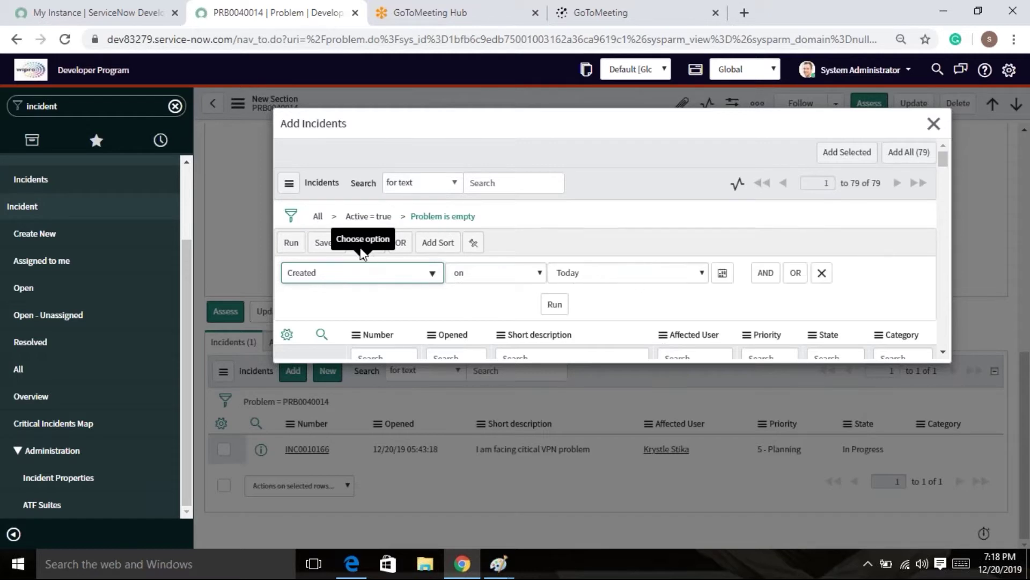
pyautogui.click(291, 242)
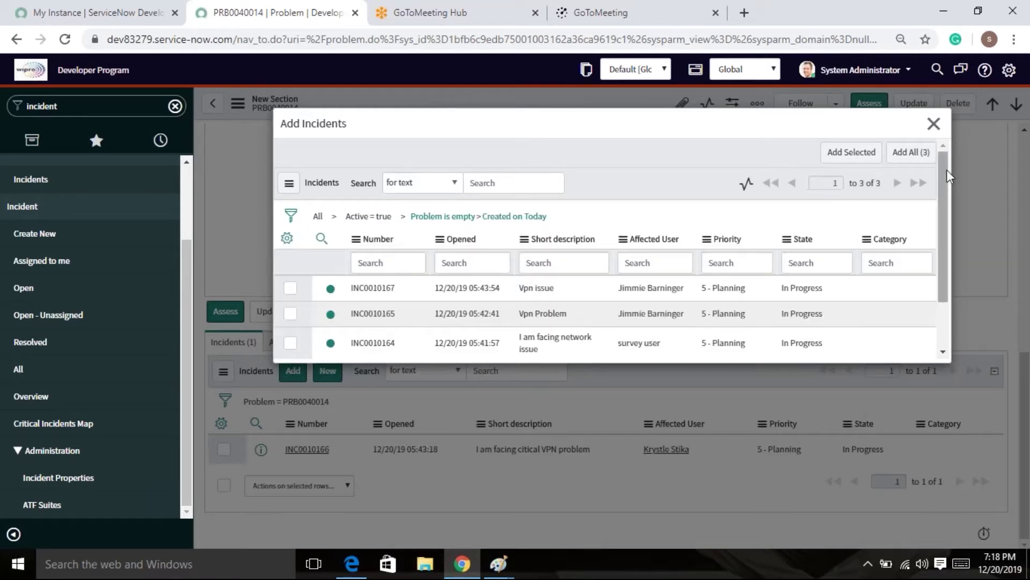
pyautogui.scroll(-2, 938, 257)
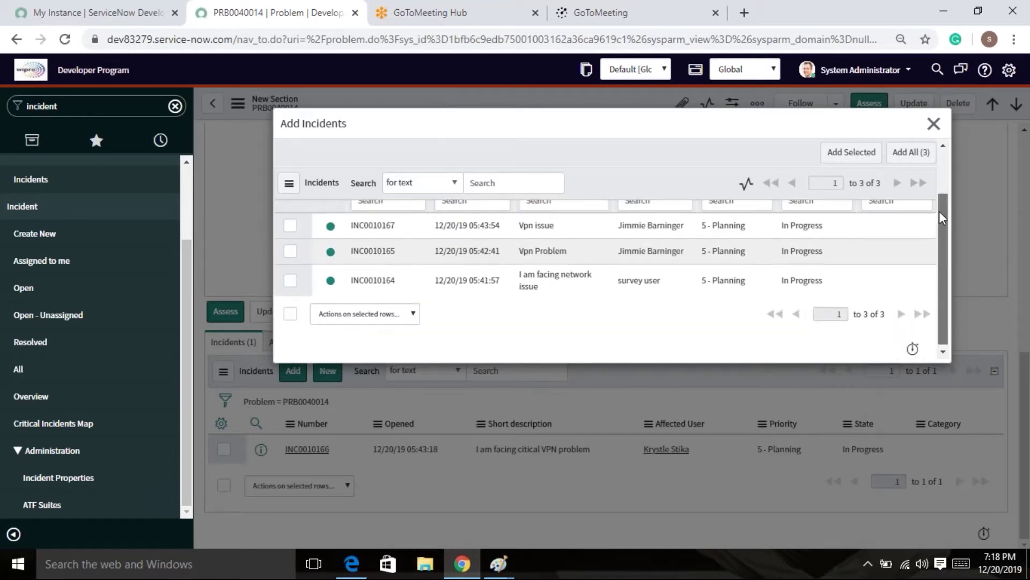
pyautogui.scroll(1, 940, 222)
pyautogui.scroll(-1, 950, 222)
pyautogui.scroll(1, 952, 220)
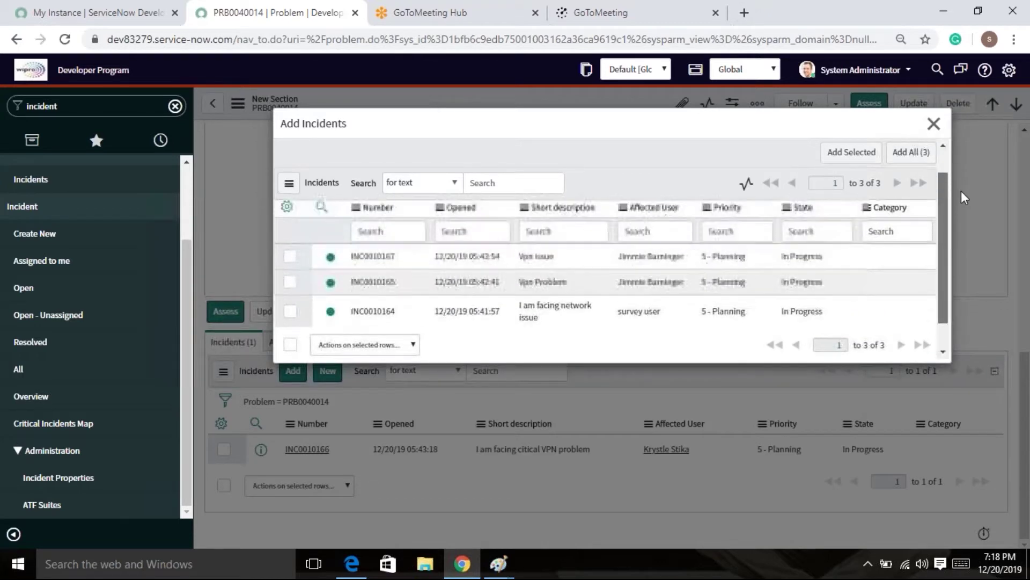
pyautogui.scroll(-1, 961, 219)
pyautogui.scroll(1, 973, 219)
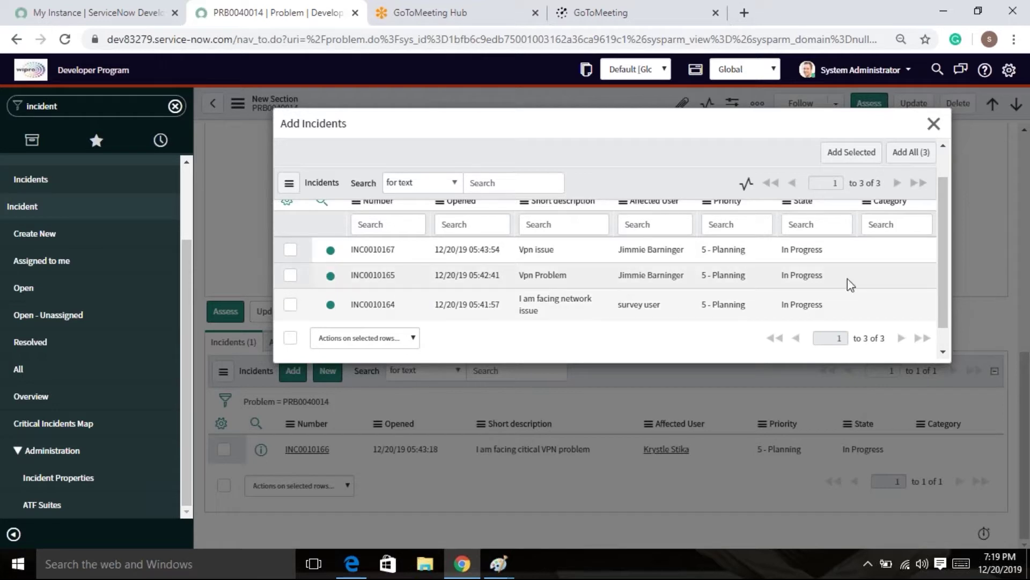
pyautogui.click(911, 152)
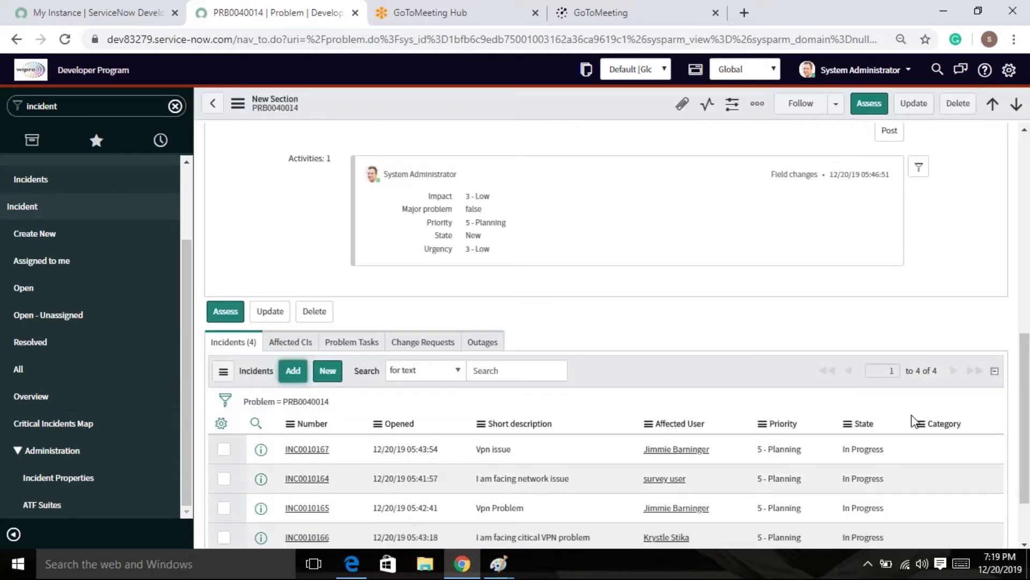
# - Restore browser zoom to 100% and choose Network in the problem's Category dropdown
pyautogui.hotkey('ctrl', '-')
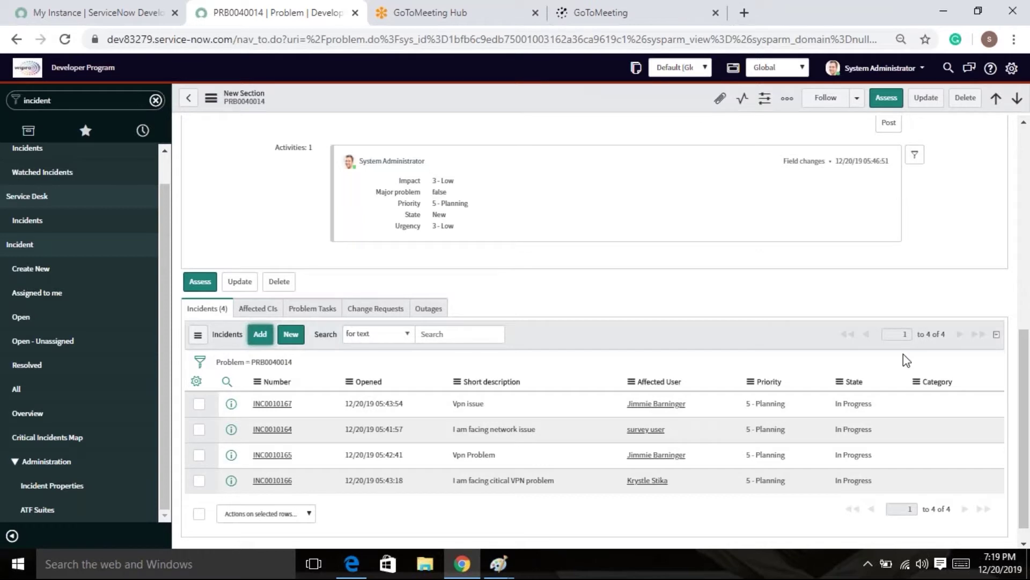
pyautogui.hotkey('ctrl', '+')
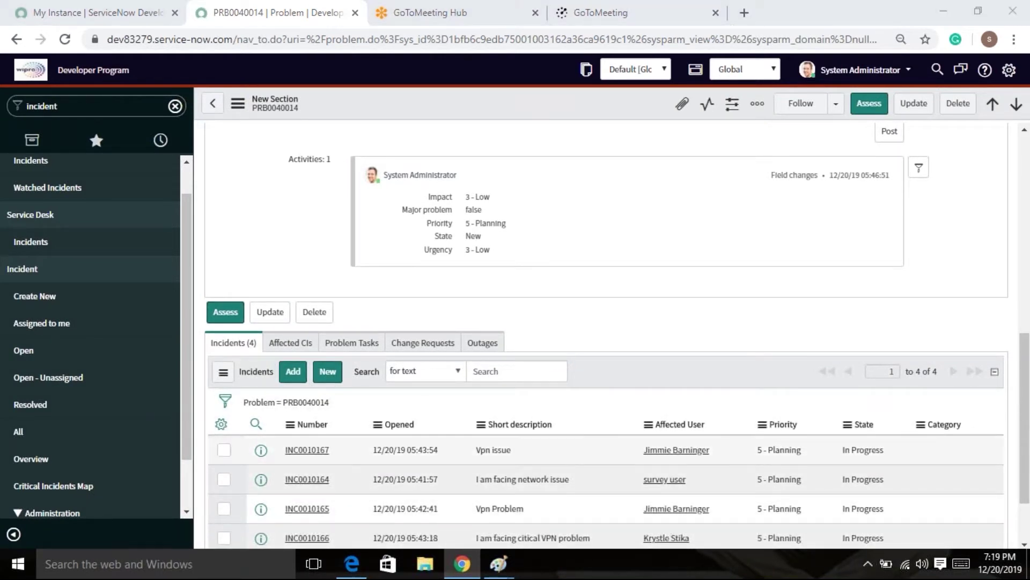
pyautogui.hotkey('ctrl', '+')
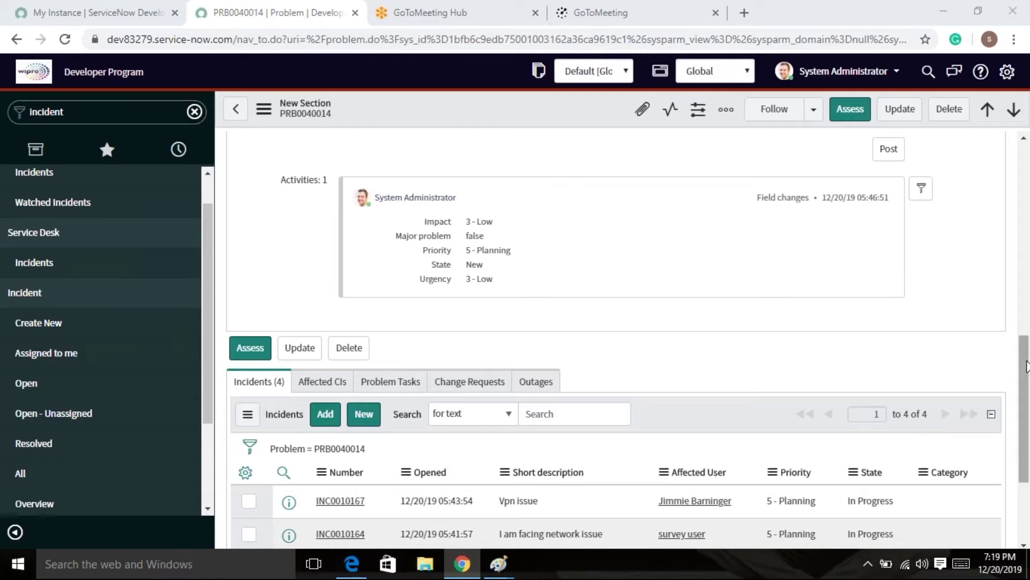
pyautogui.moveTo(1026, 367); pyautogui.dragTo(1029, 169)
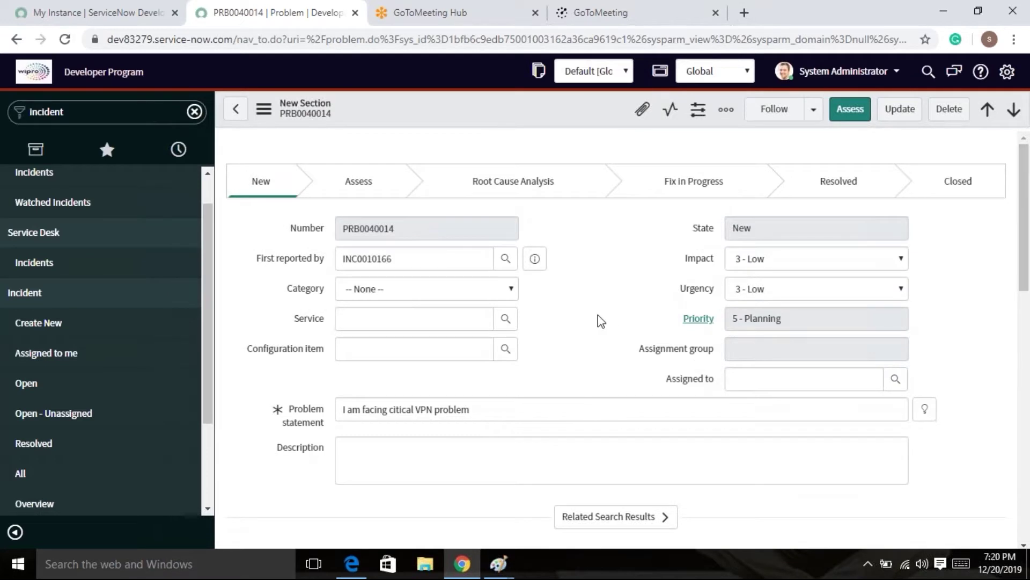
pyautogui.click(514, 290)
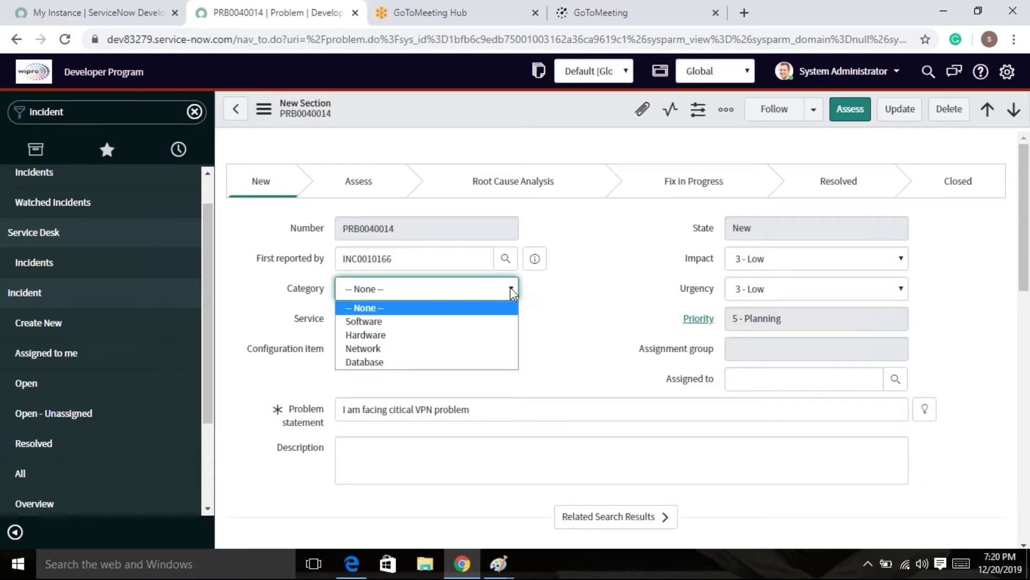
pyautogui.click(396, 348)
pyautogui.click(559, 352)
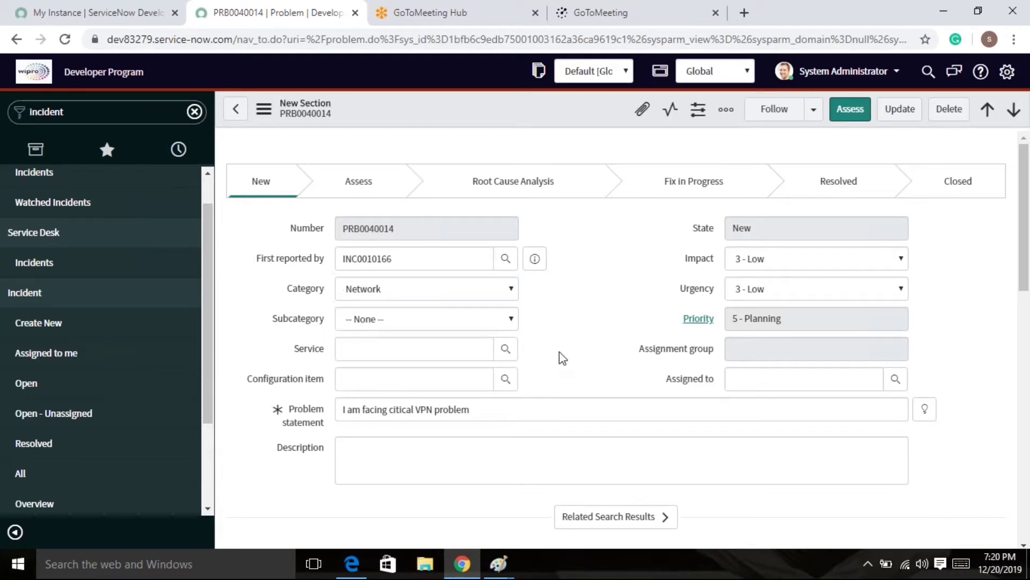
pyautogui.scroll(-10, 1026, 231)
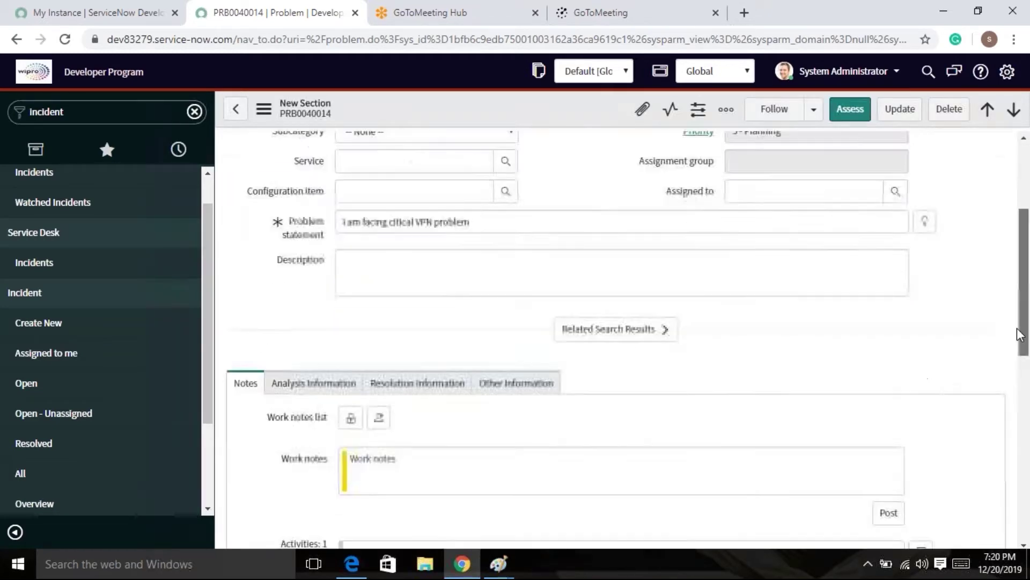
pyautogui.scroll(8, 1028, 226)
pyautogui.scroll(3, 1028, 226)
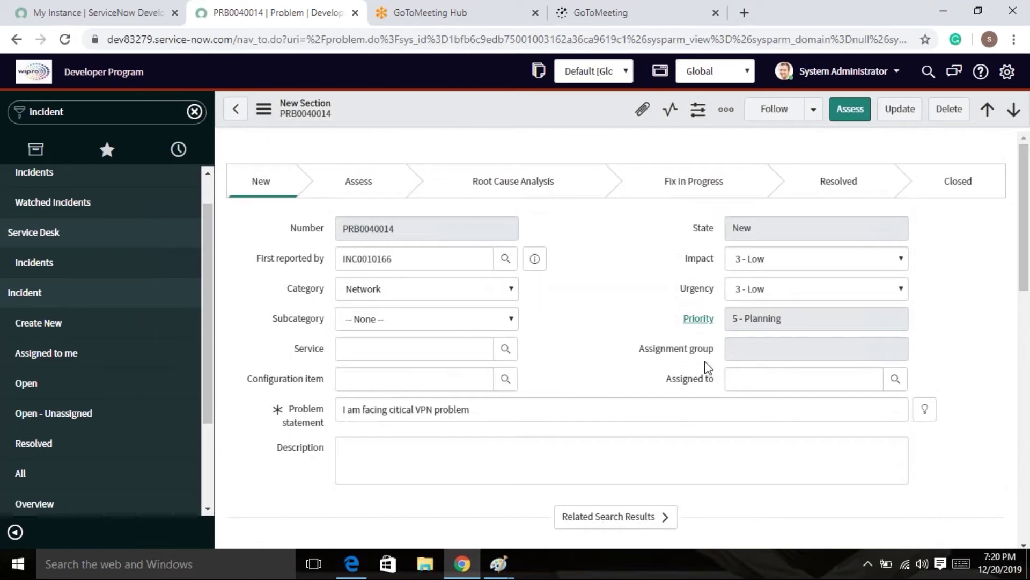
# - Save problem PRB0040014 with its Network category from the form header menu
pyautogui.rightClick(691, 349)
pyautogui.click(585, 227)
pyautogui.rightClick(566, 119)
pyautogui.click(600, 126)
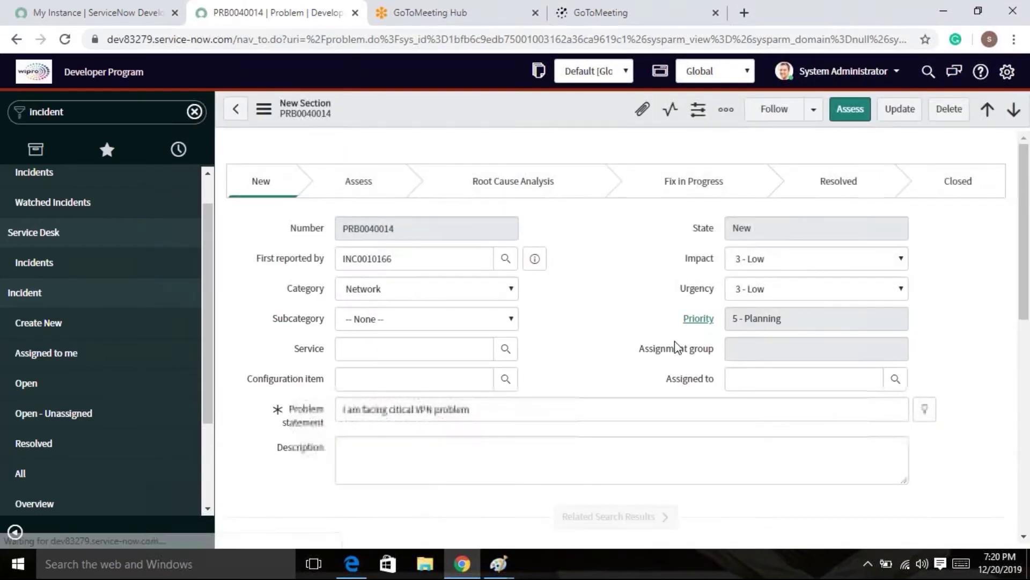
# - View the Assignment group field's dictionary definition, then return to the problem form
pyautogui.rightClick(676, 347)
pyautogui.click(667, 358)
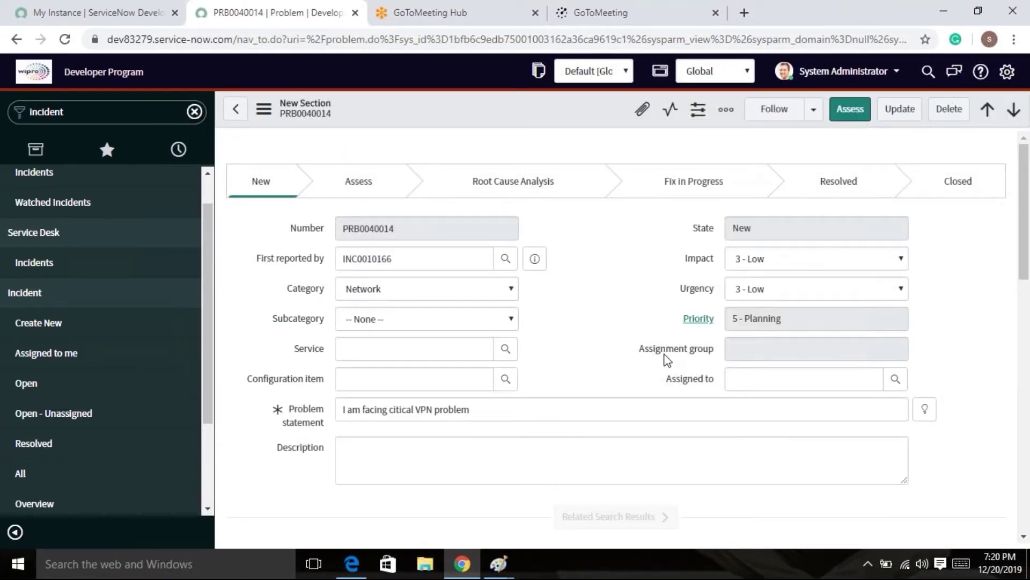
pyautogui.rightClick(665, 357)
pyautogui.click(651, 353)
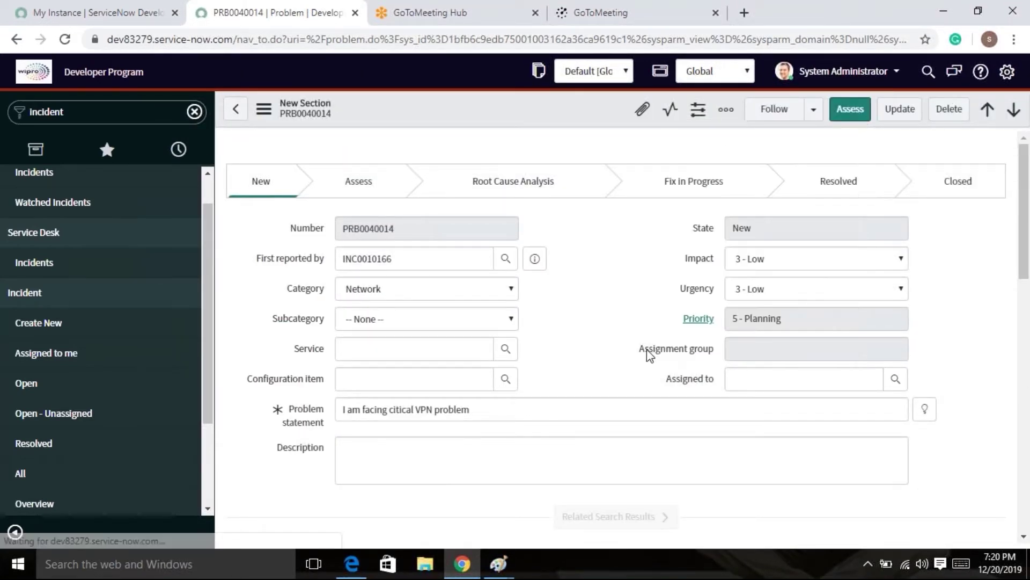
pyautogui.rightClick(647, 349)
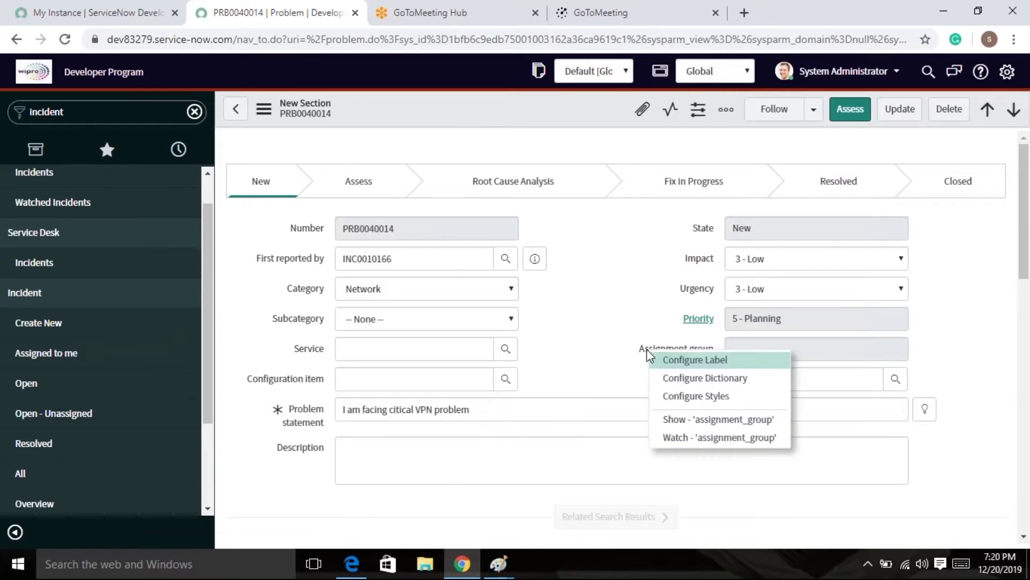
pyautogui.click(685, 378)
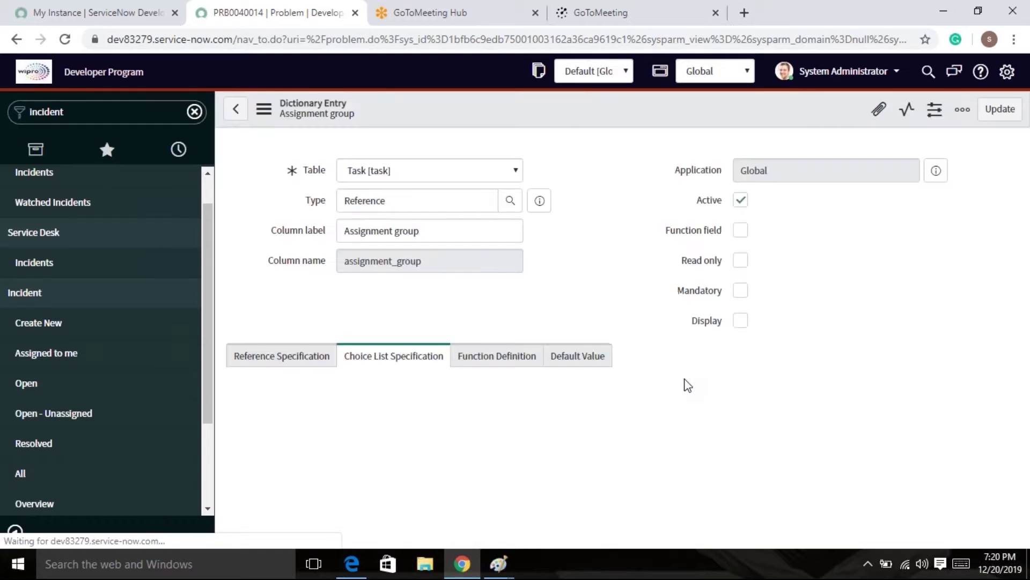
pyautogui.click(236, 110)
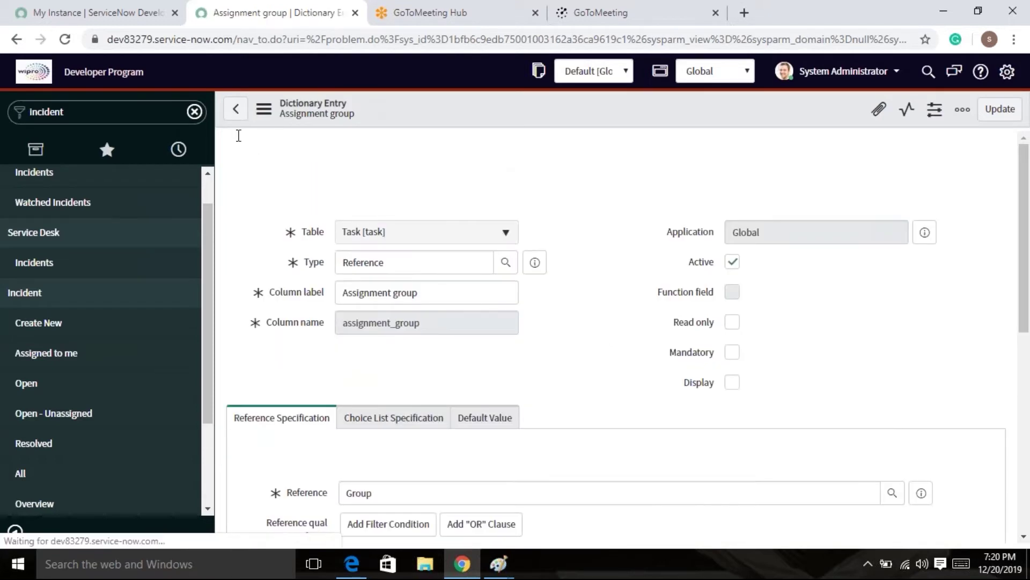
pyautogui.click(240, 114)
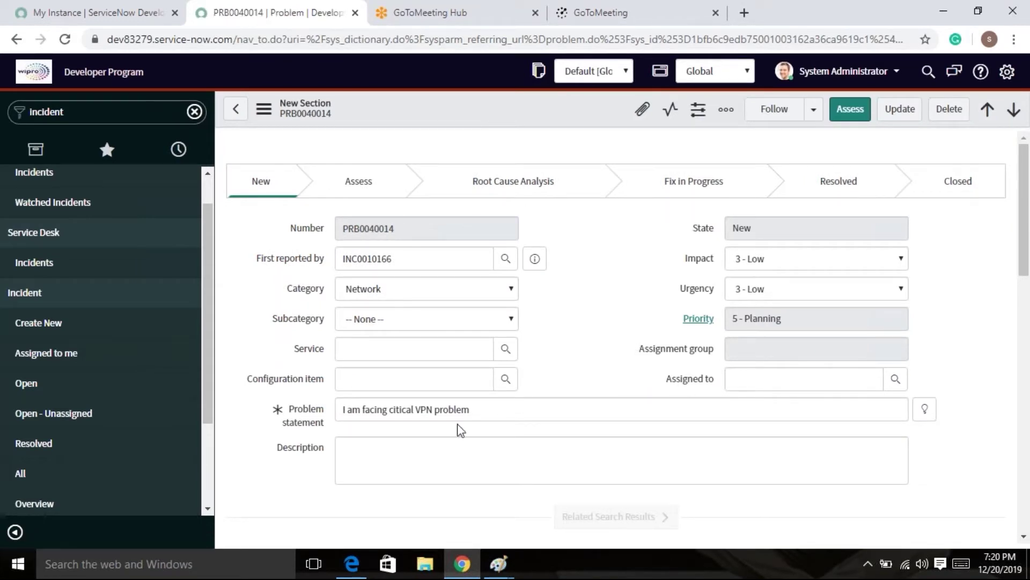
# - Open the Assignment group dictionary entry and show its Dictionary Overrides list
pyautogui.rightClick(685, 352)
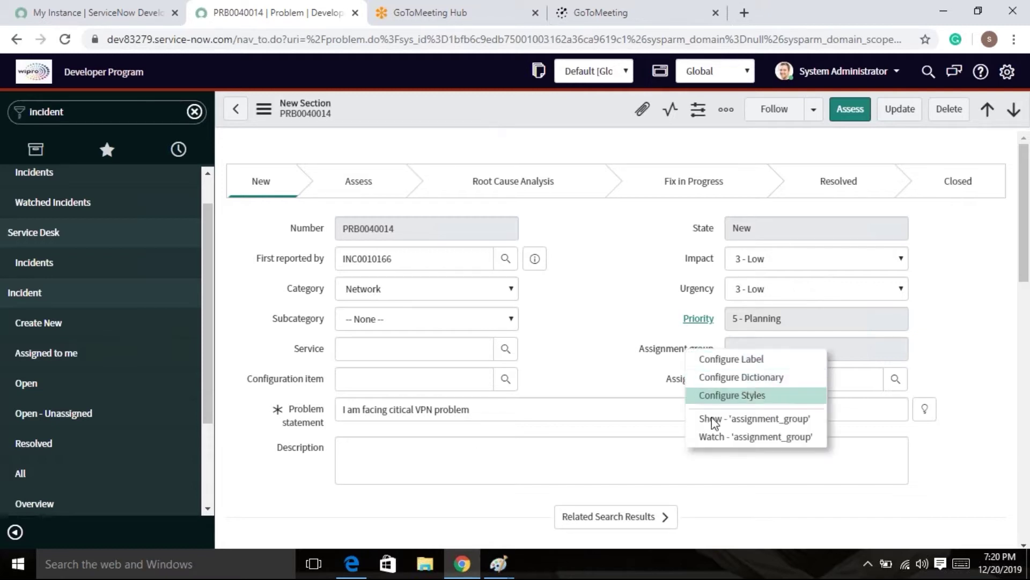
pyautogui.click(756, 381)
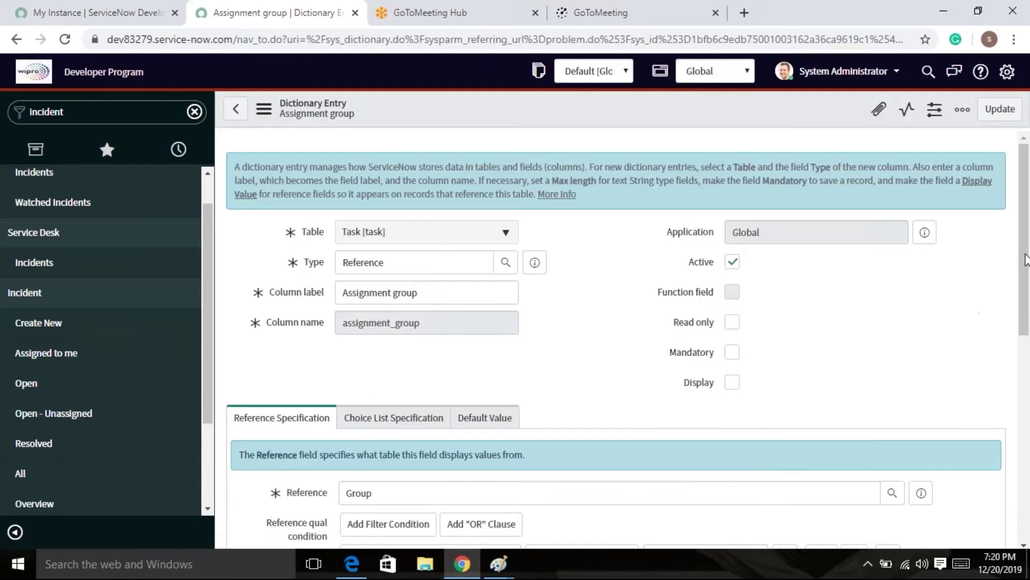
pyautogui.scroll(-4, 1020, 419)
pyautogui.scroll(-4, 1019, 418)
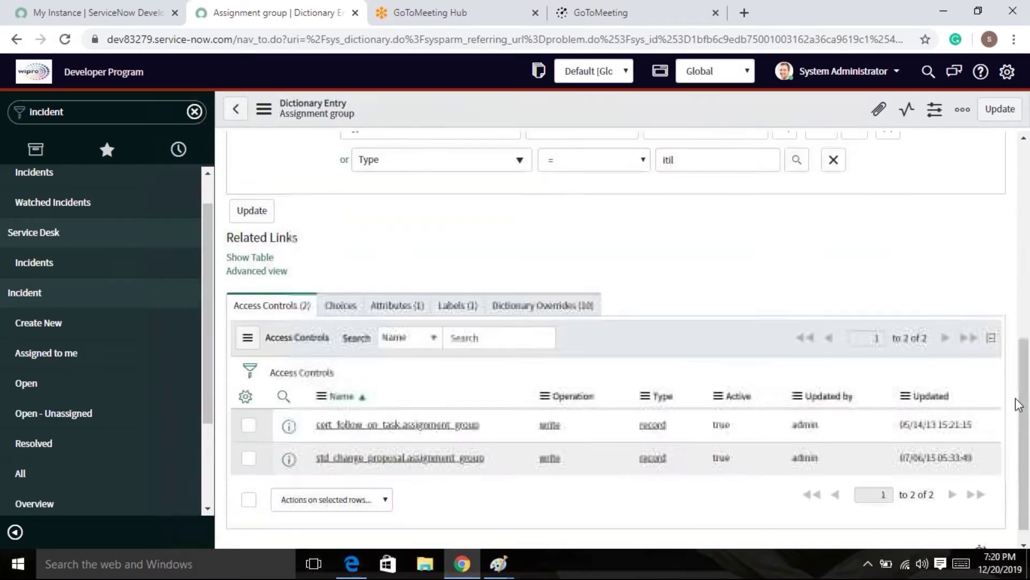
pyautogui.click(557, 309)
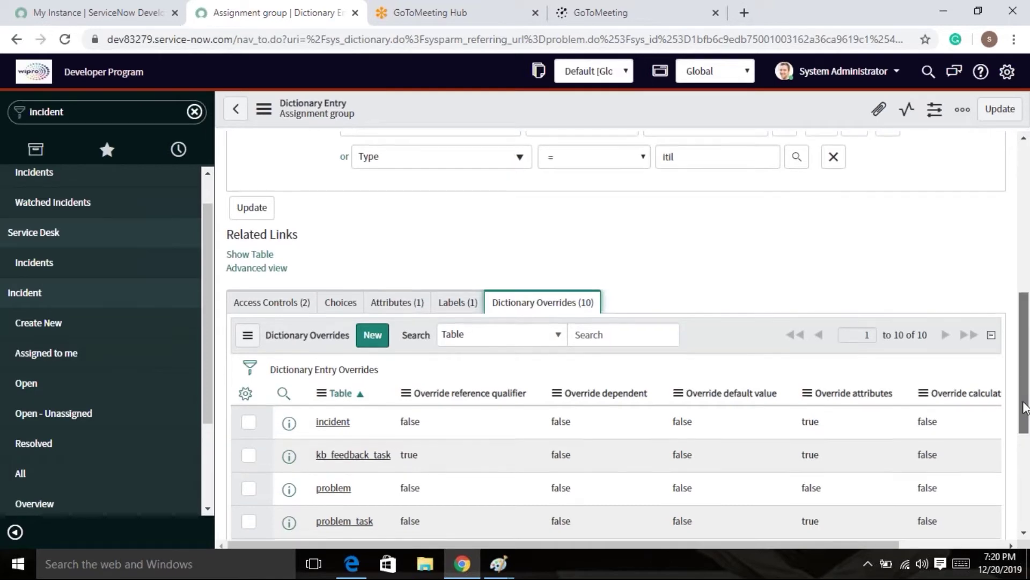
# - Delete the problem table override and update the Assignment group dictionary entry
pyautogui.scroll(-3, 1025, 407)
pyautogui.click(249, 325)
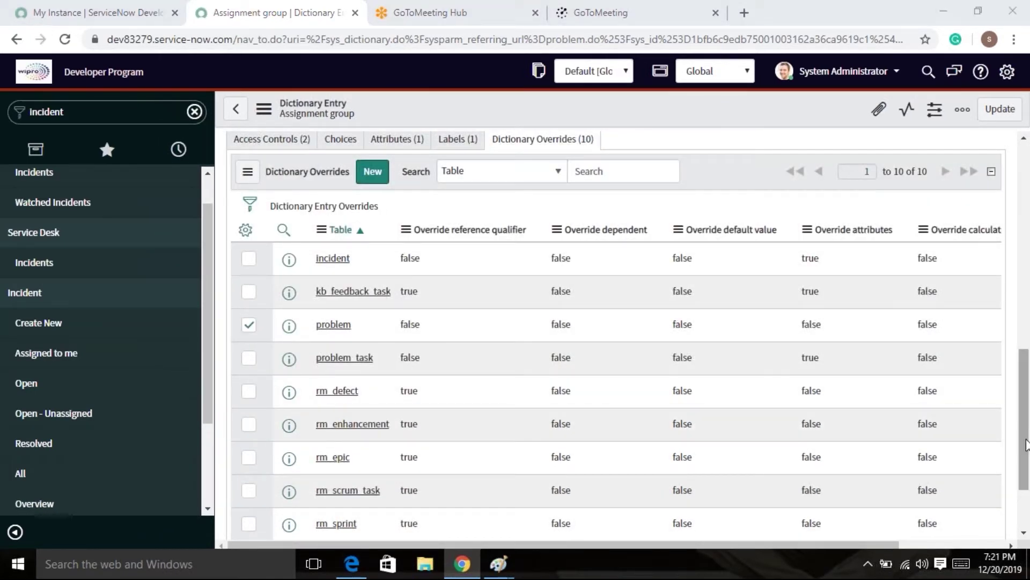
pyautogui.moveTo(1025, 453); pyautogui.dragTo(1026, 491)
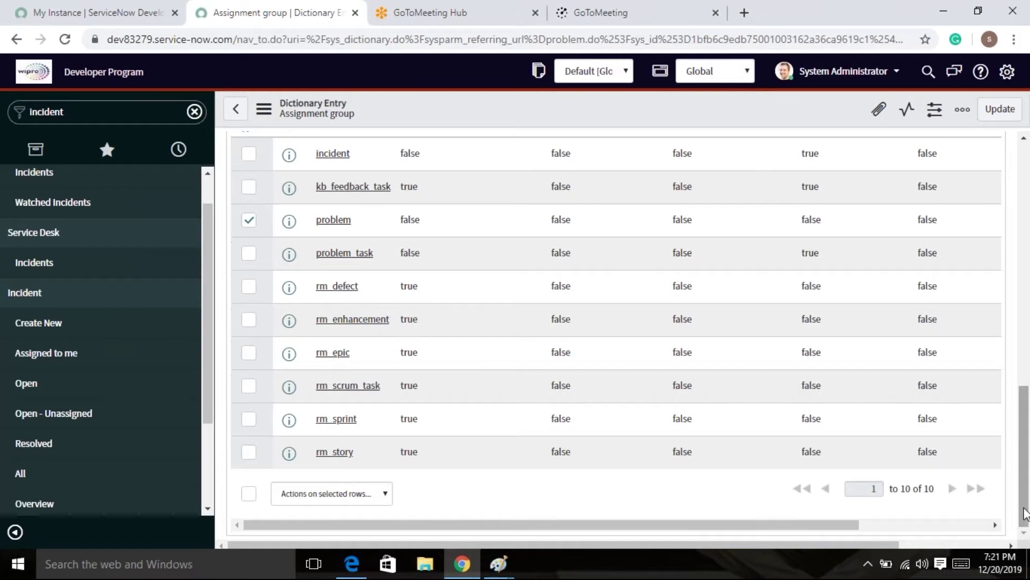
pyautogui.click(388, 497)
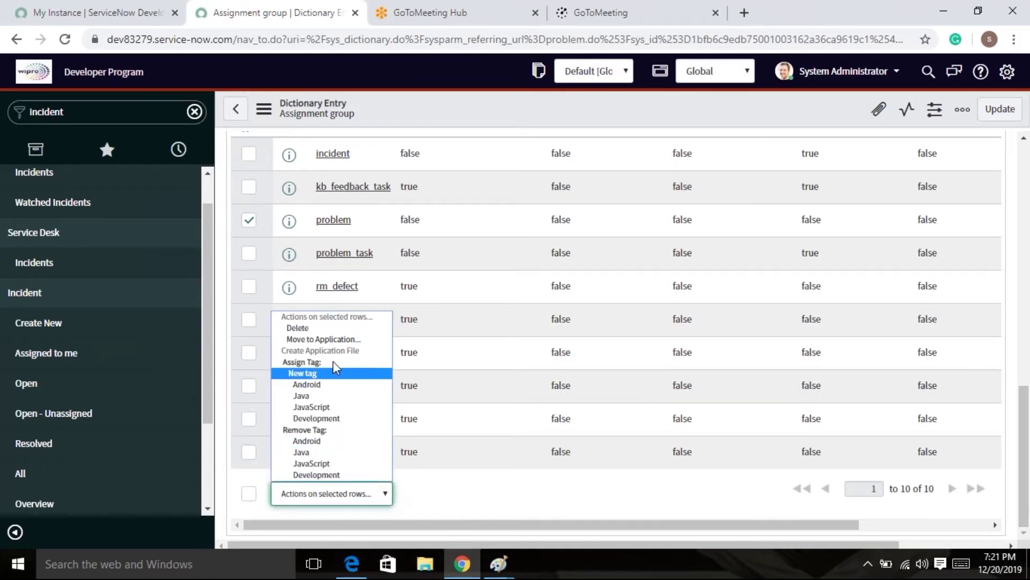
pyautogui.click(322, 329)
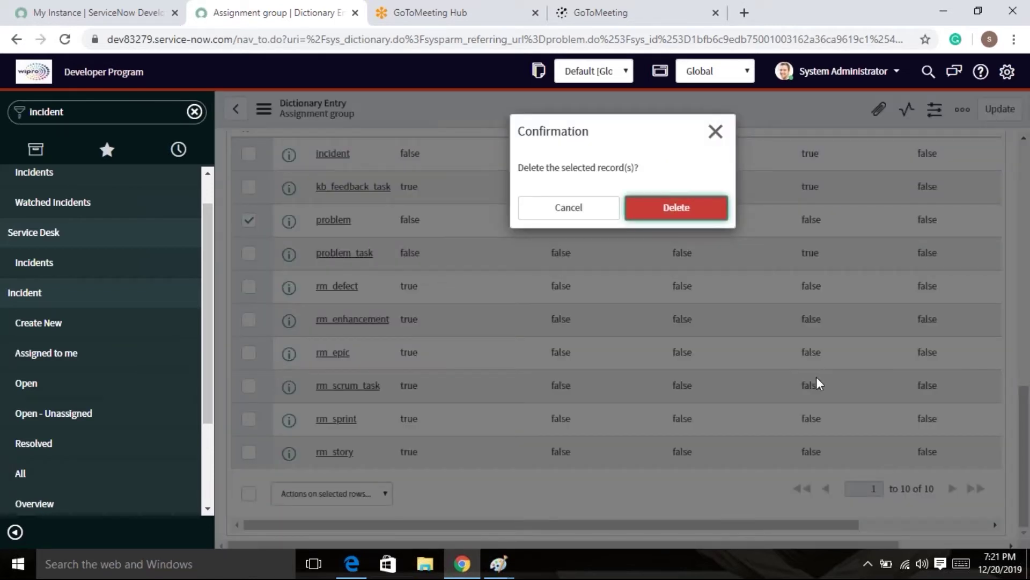
pyautogui.press('Return')
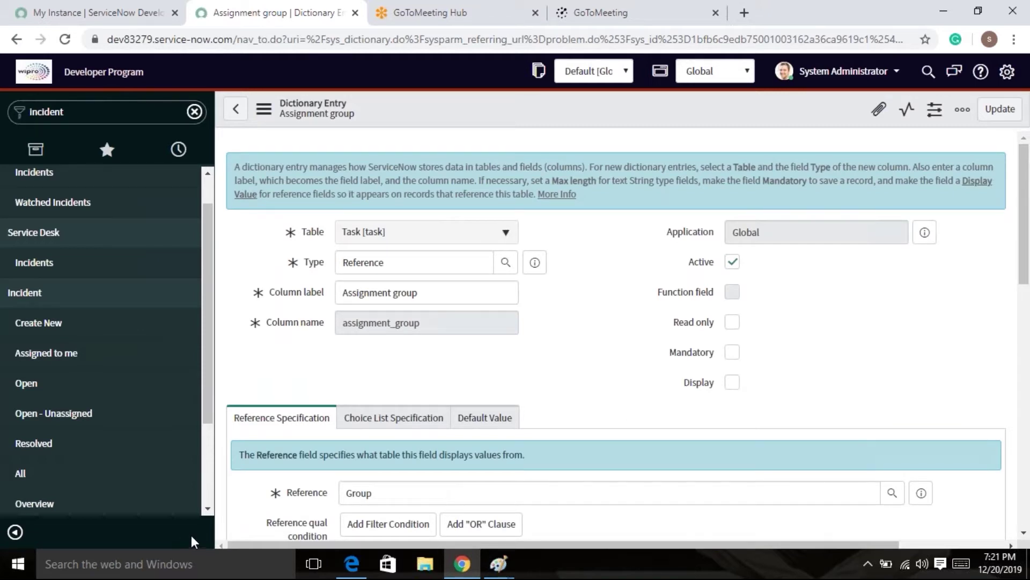
pyautogui.click(995, 108)
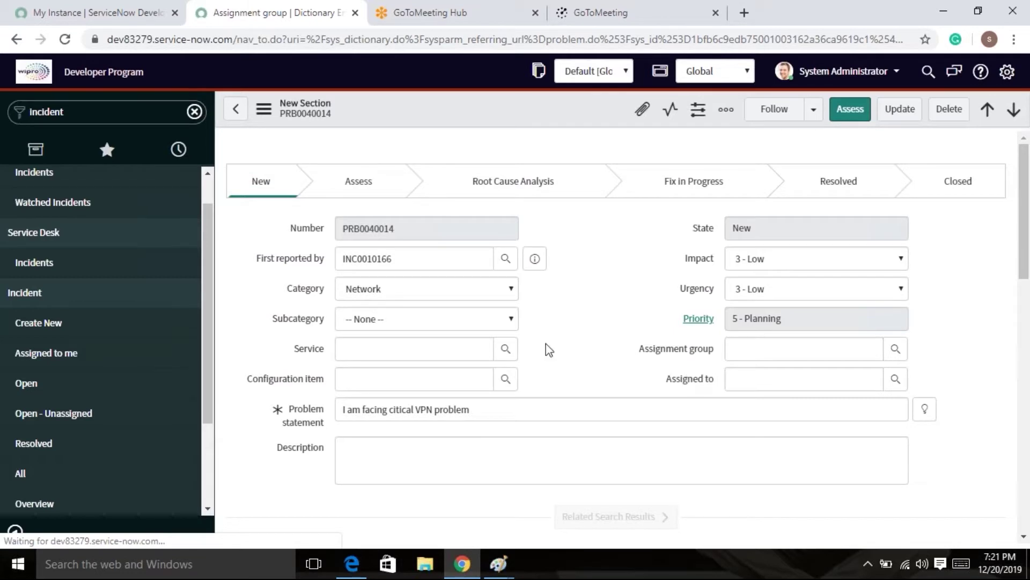
pyautogui.click(514, 321)
# - Set Subcategory to VPN and Assignment group to Network, then save PRB0040014
pyautogui.click(371, 391)
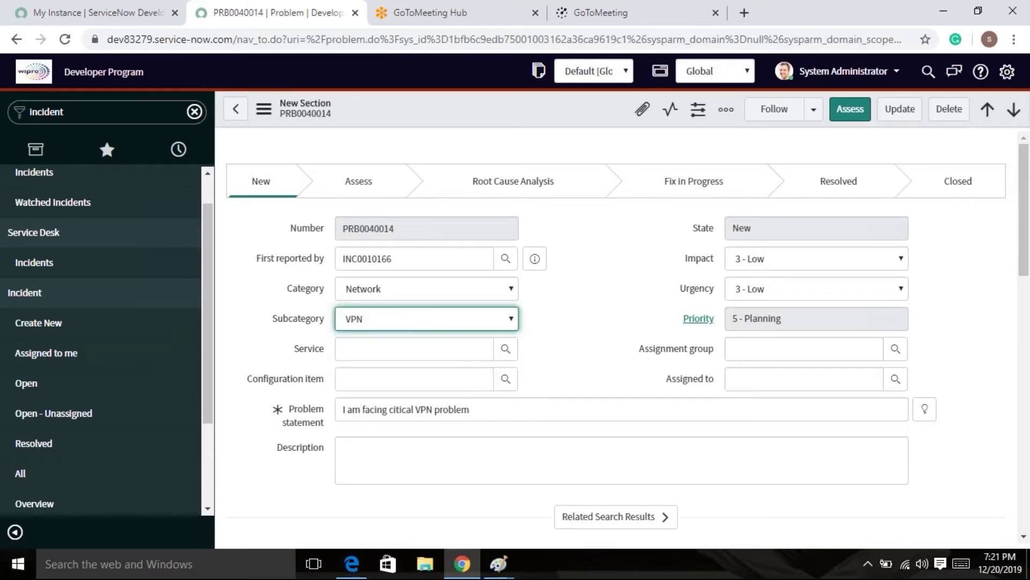
pyautogui.click(560, 342)
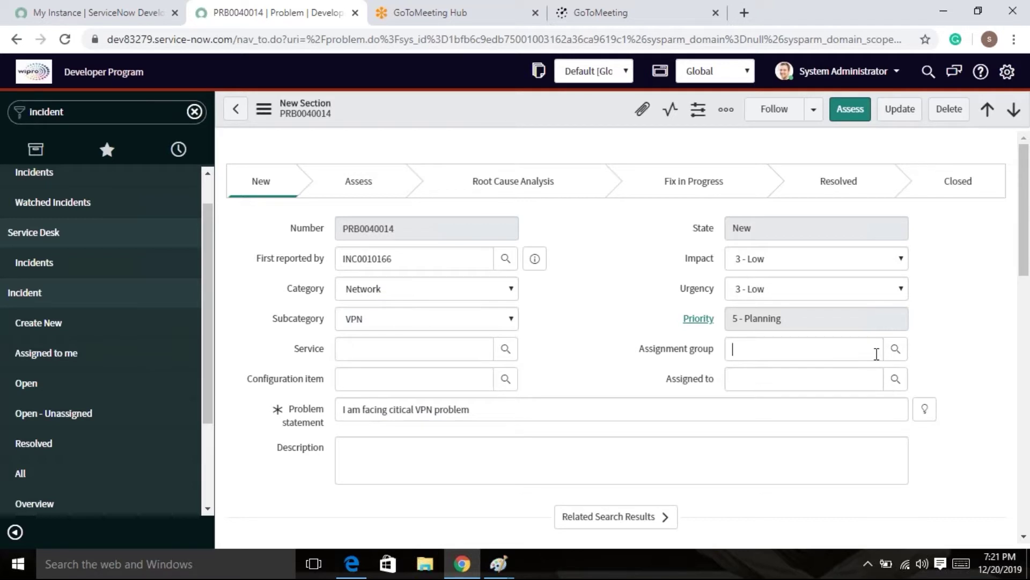
pyautogui.write('network')
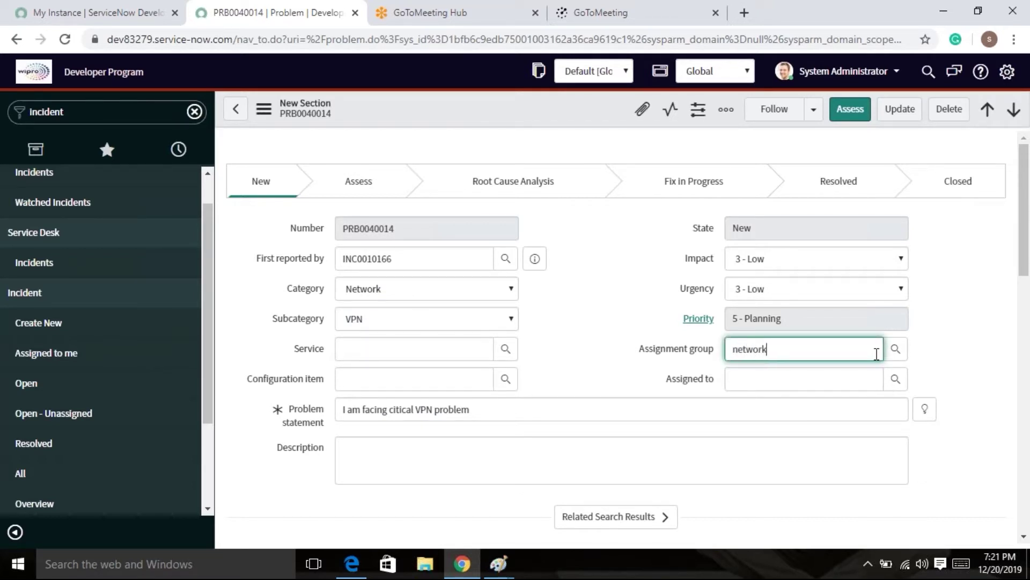
pyautogui.press('Down')
pyautogui.press('Return')
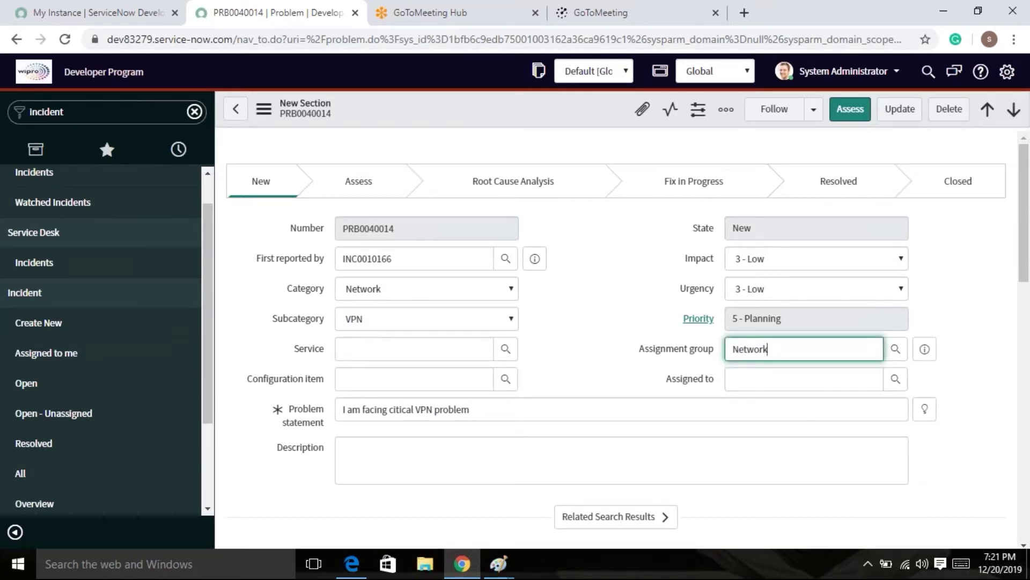
pyautogui.rightClick(554, 110)
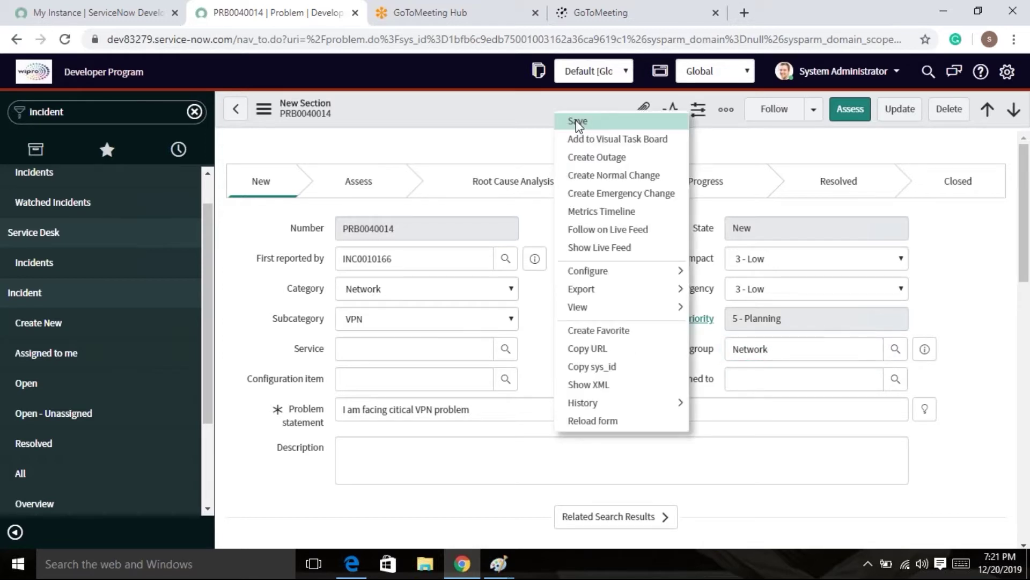
pyautogui.click(575, 120)
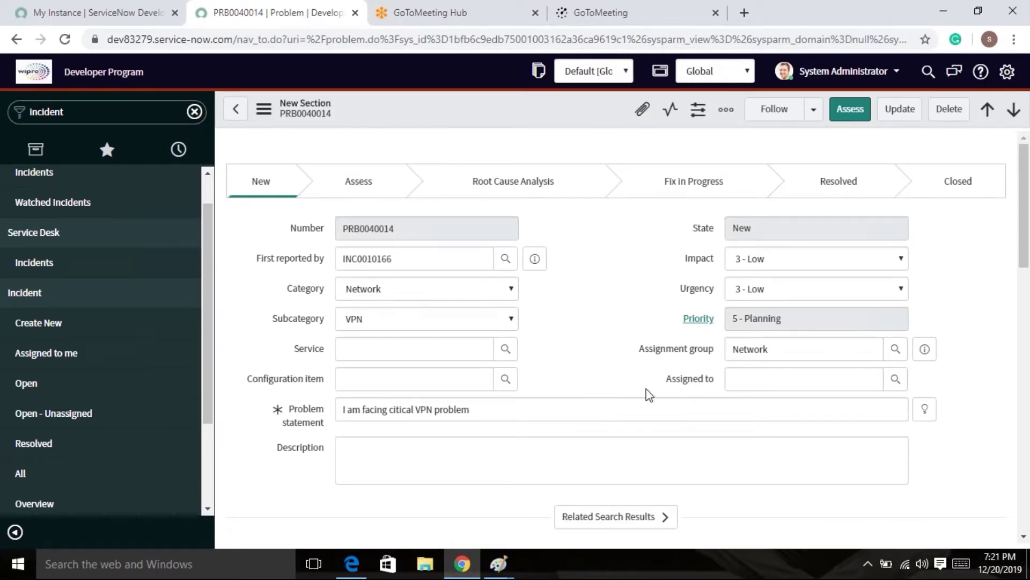
# - Open and dismiss the Assigned to user lookup, then show the empty Problem Tasks list
pyautogui.click(893, 383)
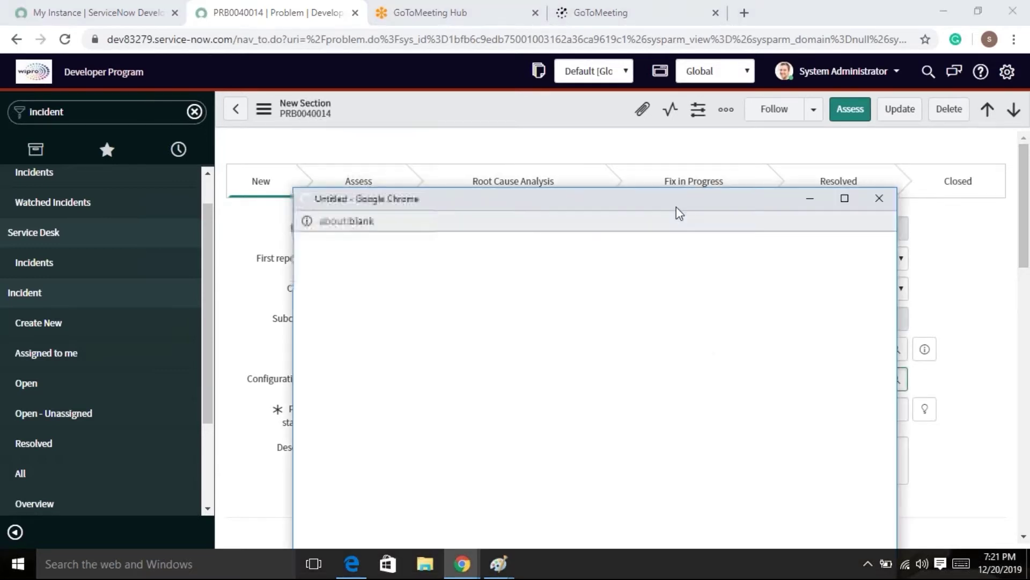
pyautogui.moveTo(672, 202); pyautogui.dragTo(688, 109)
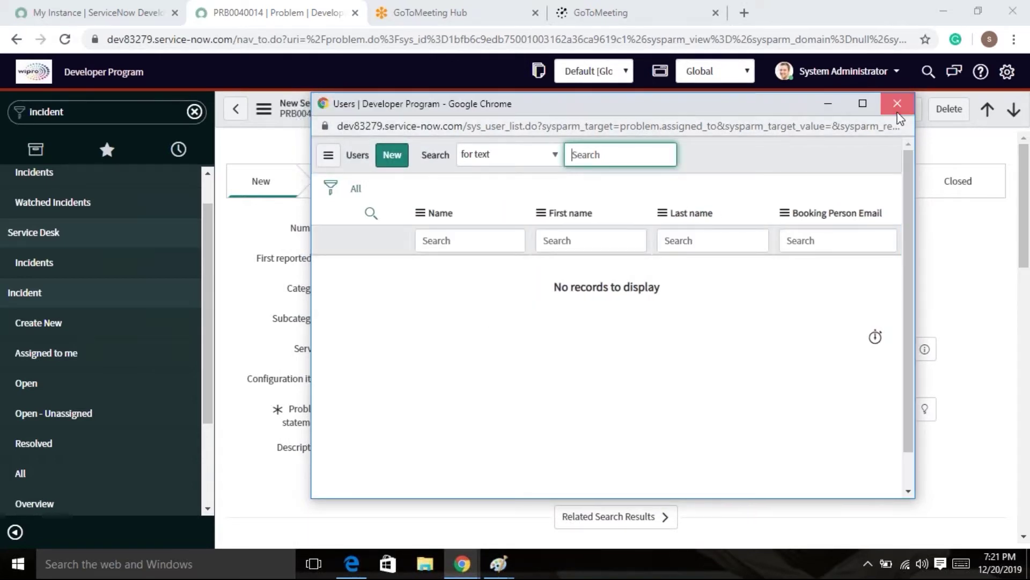
pyautogui.click(1027, 257)
pyautogui.moveTo(1027, 256); pyautogui.dragTo(1027, 459)
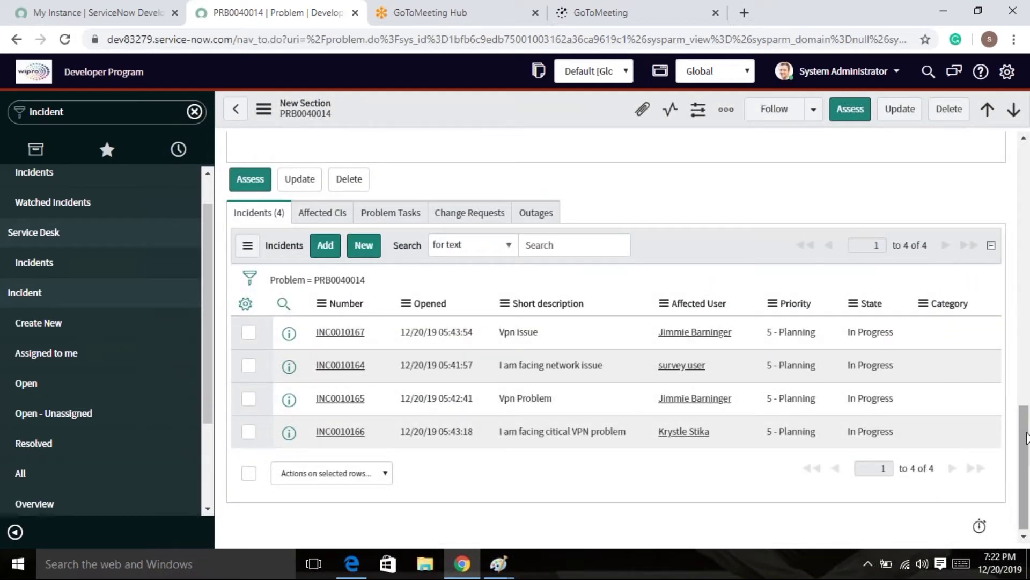
pyautogui.click(398, 221)
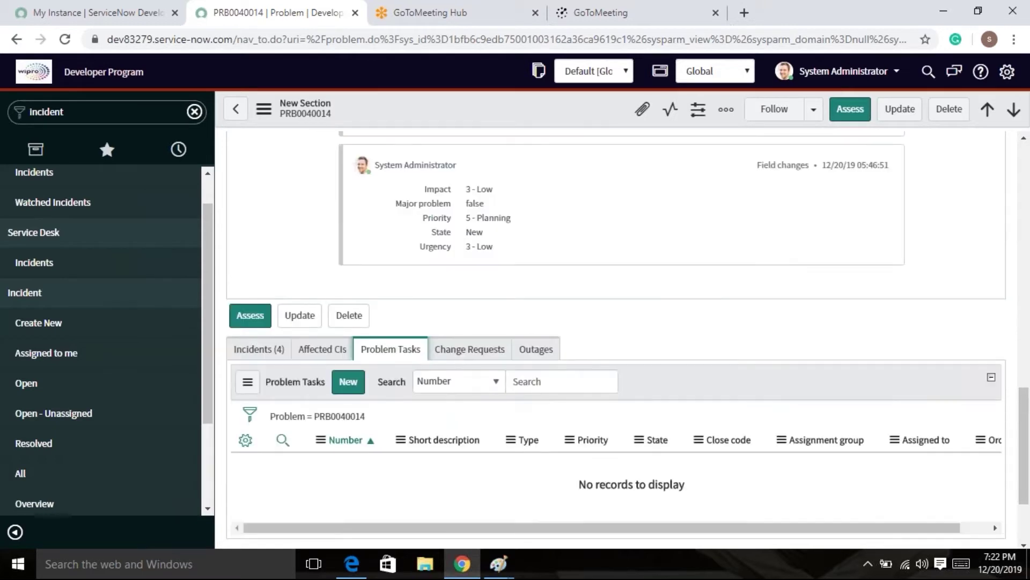
pyautogui.scroll(-2, 406, 356)
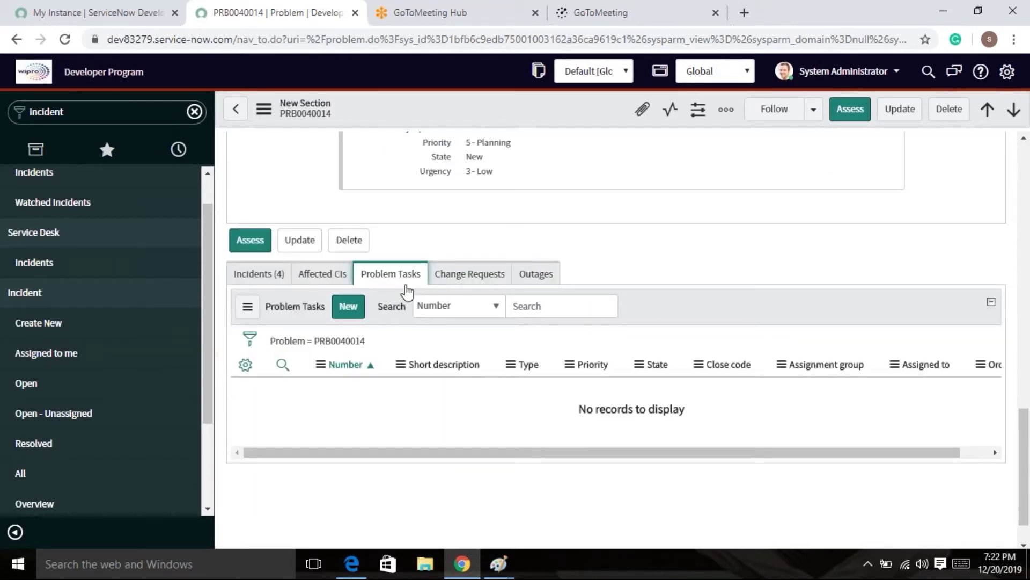
pyautogui.click(499, 563)
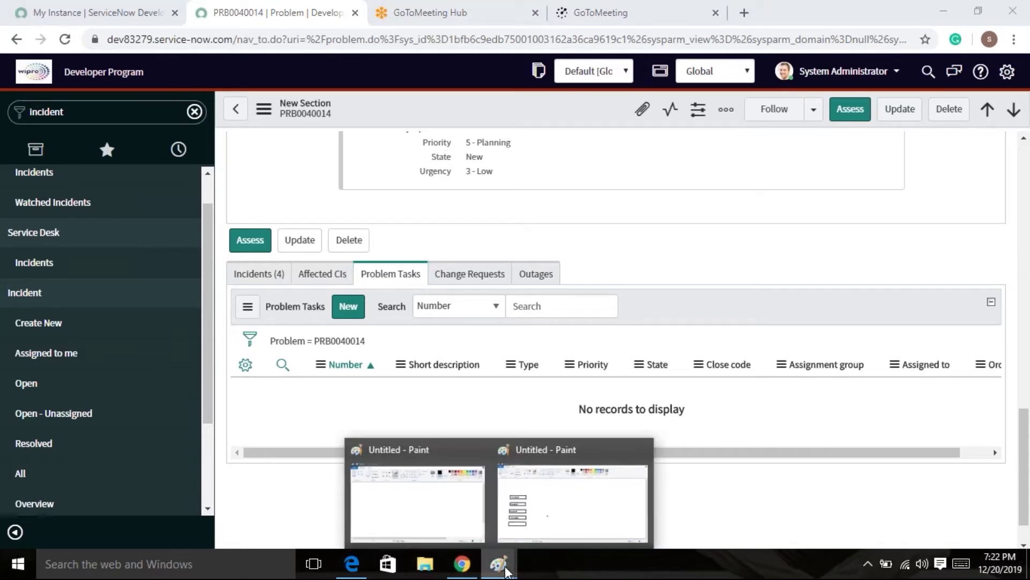
# - Switch to the Paint drawing and undo the old Incident boxes and labels
pyautogui.click(572, 505)
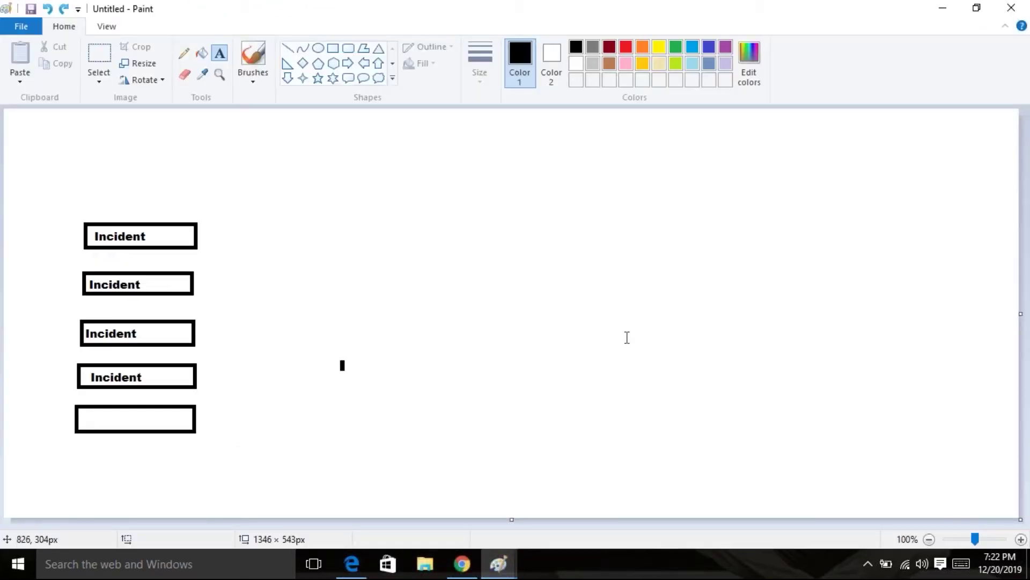
pyautogui.click(579, 330)
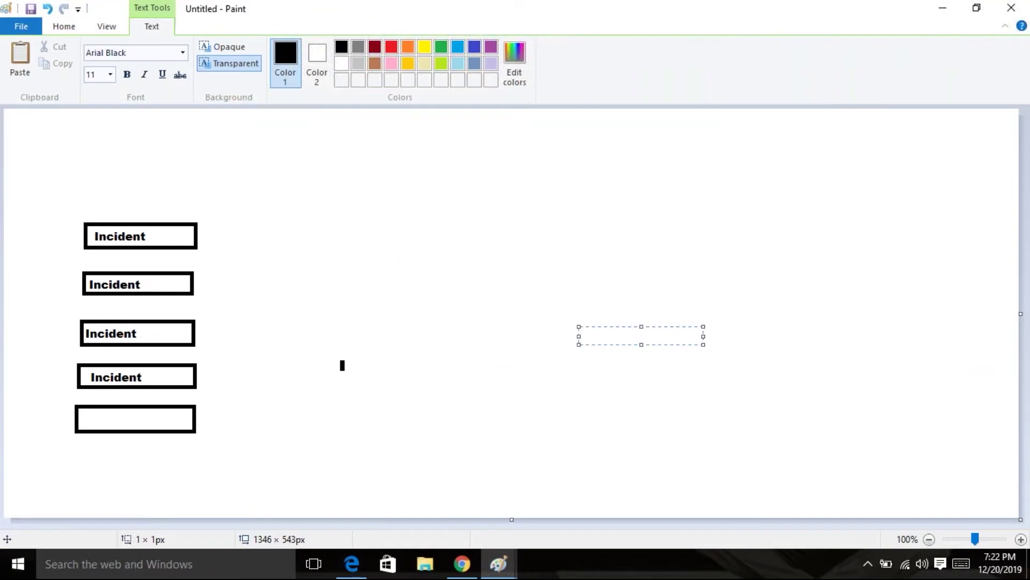
pyautogui.click(538, 338)
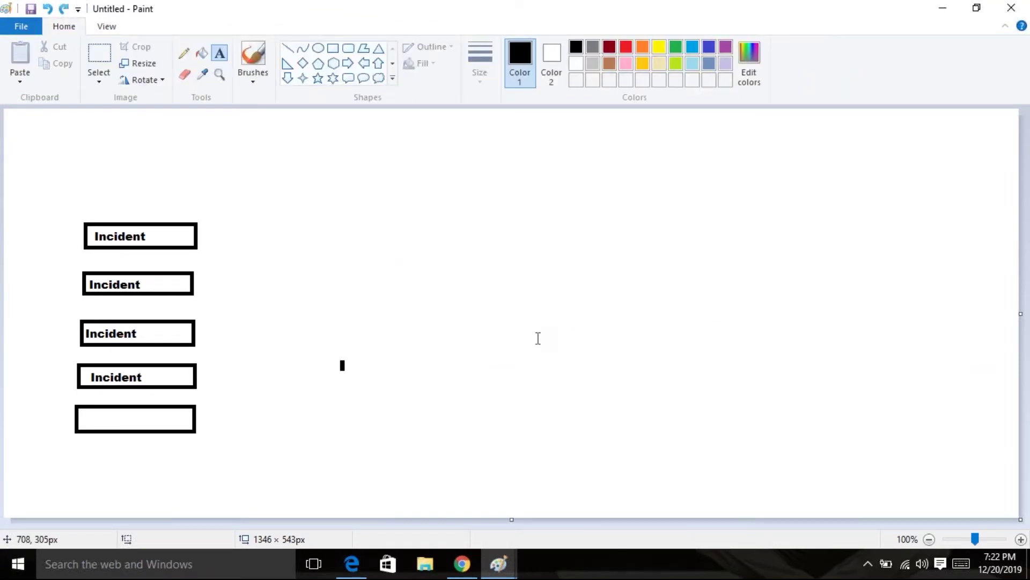
pyautogui.click(538, 338)
pyautogui.hotkey('ctrl', 'z')
pyautogui.hotkey('ctrl', 'z')
pyautogui.hotkey('ctrl', 'z')
pyautogui.hotkey('ctrl', 'z')
pyautogui.hotkey('ctrl', 'z')
pyautogui.hotkey('ctrl', 'z')
pyautogui.hotkey('ctrl', 'z')
pyautogui.hotkey('ctrl', 'z')
pyautogui.hotkey('ctrl', 'z')
pyautogui.hotkey('ctrl', 'z')
pyautogui.hotkey('ctrl', 'z')
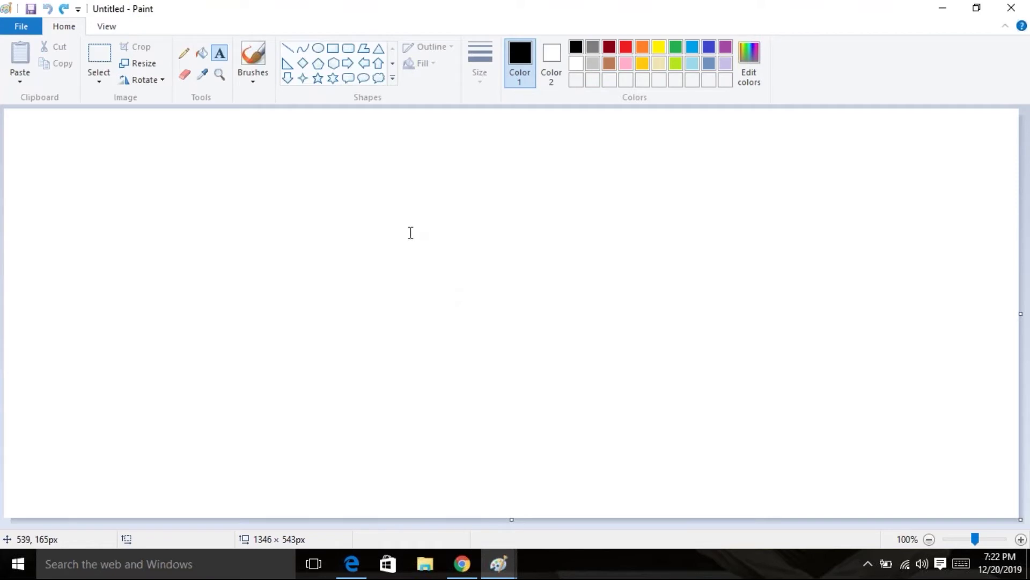
pyautogui.click(411, 233)
pyautogui.click(359, 209)
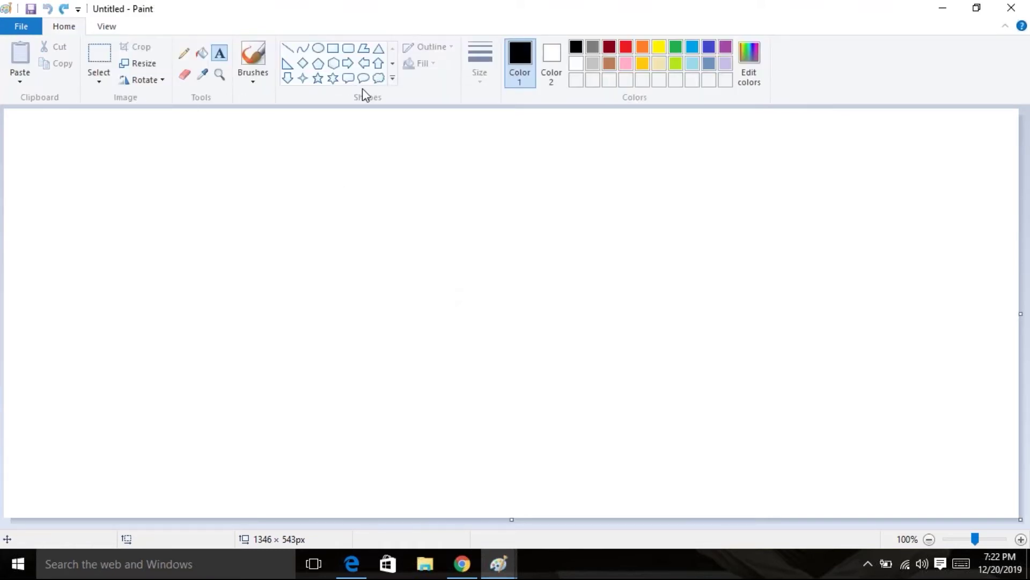
# - Draw six equal-width empty rectangle outlines stacked down the left side of the canvas
pyautogui.click(333, 47)
pyautogui.moveTo(42, 222)
pyautogui.mouseDown()
pyautogui.moveTo(51, 234)
pyautogui.moveTo(172, 233)
pyautogui.moveTo(183, 245)
pyautogui.mouseUp()
pyautogui.moveTo(42, 259); pyautogui.dragTo(181, 277)
pyautogui.moveTo(41, 294); pyautogui.dragTo(181, 314)
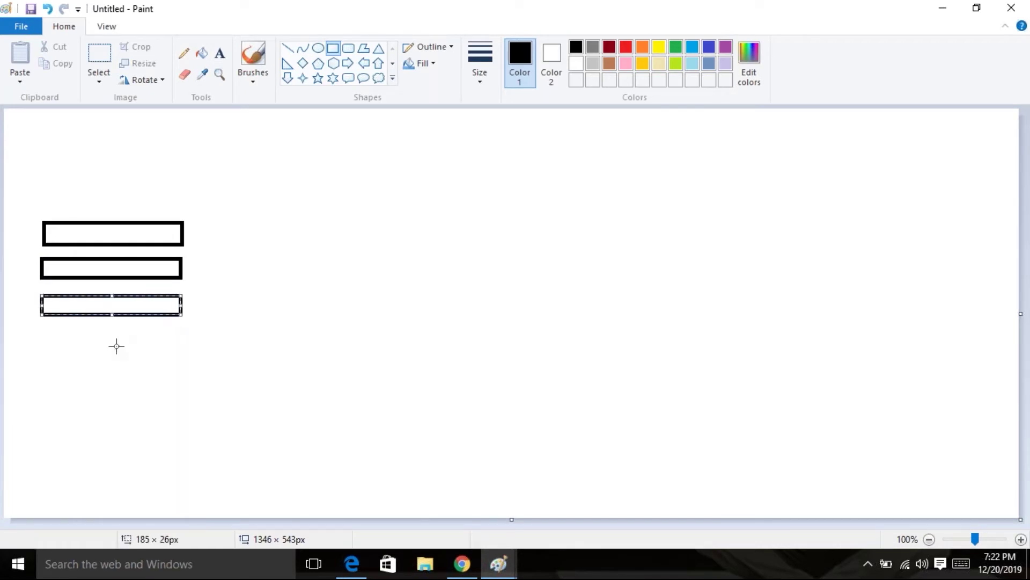
pyautogui.moveTo(39, 330); pyautogui.dragTo(185, 354)
pyautogui.moveTo(39, 370); pyautogui.dragTo(183, 388)
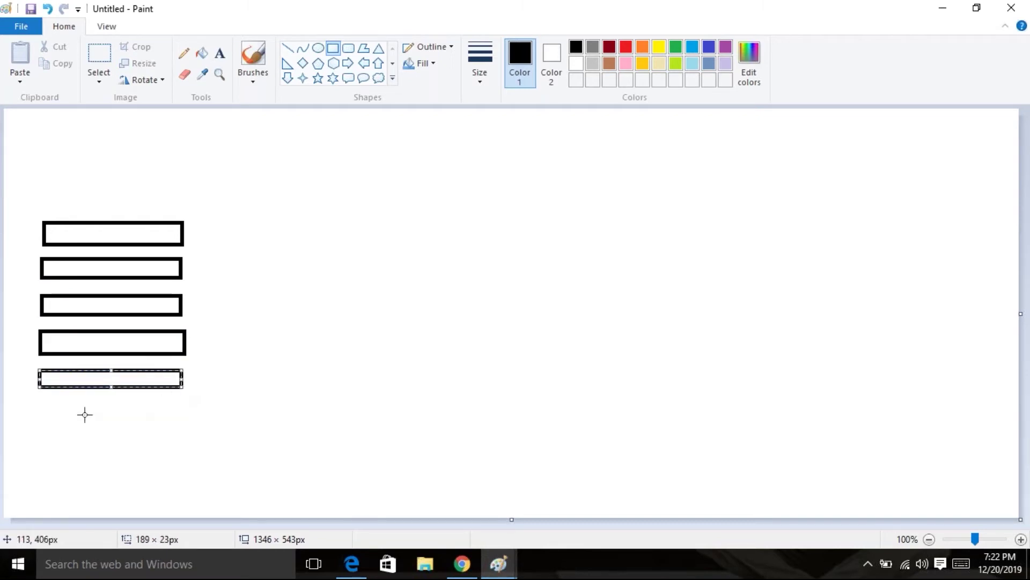
pyautogui.moveTo(38, 398); pyautogui.dragTo(183, 422)
pyautogui.click(268, 400)
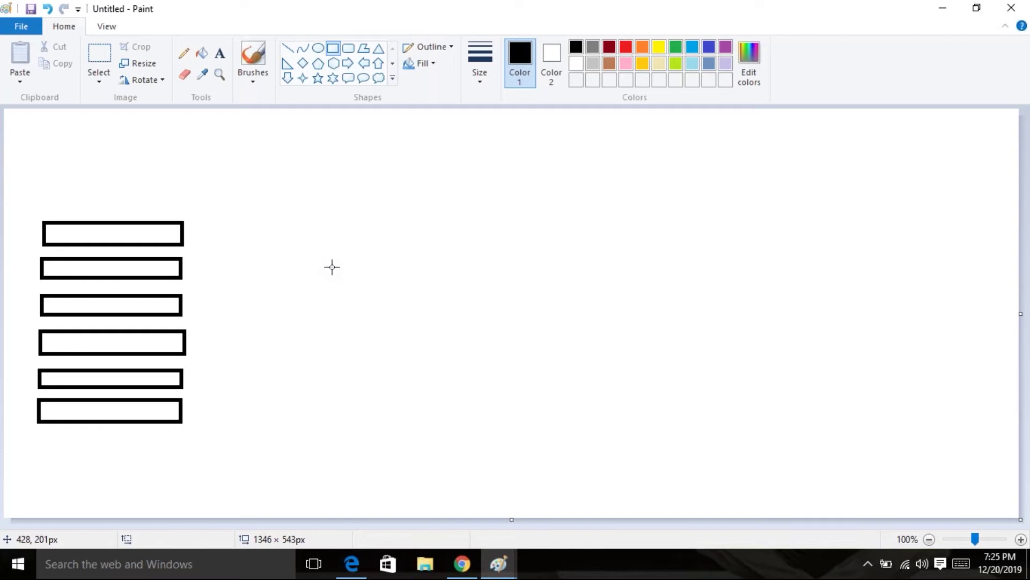
# - Bring the ServiceNow problem record in Chrome back to the front
pyautogui.click(462, 564)
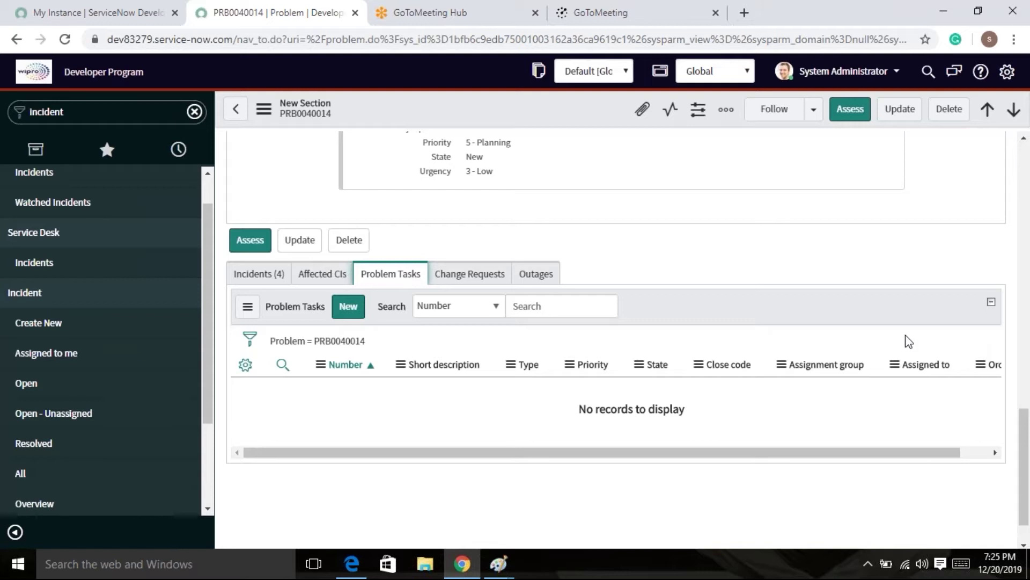
# - Create a Root Cause Analysis problem task with short description 'Fix the issue dns probem'
pyautogui.click(348, 309)
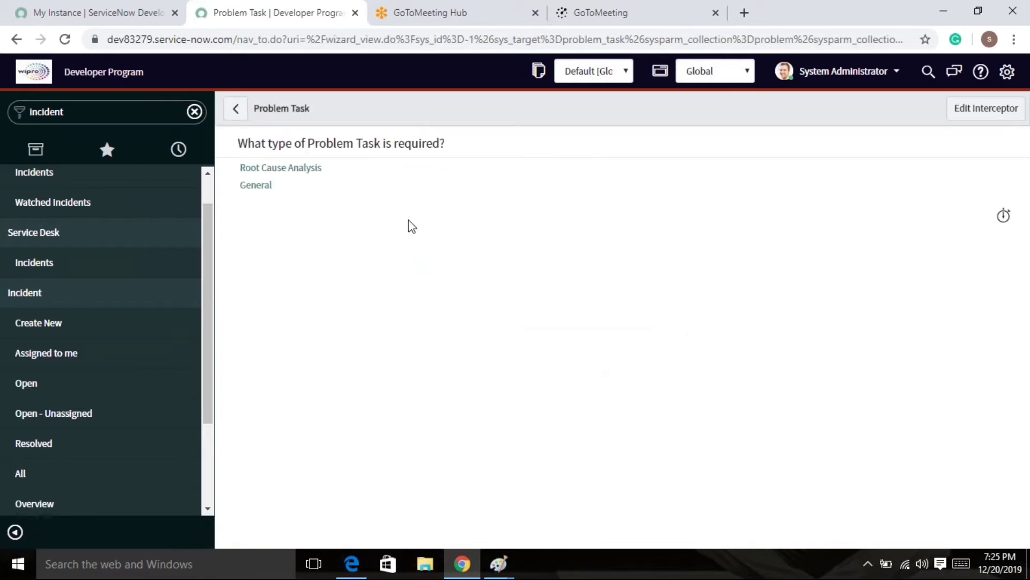
pyautogui.click(283, 169)
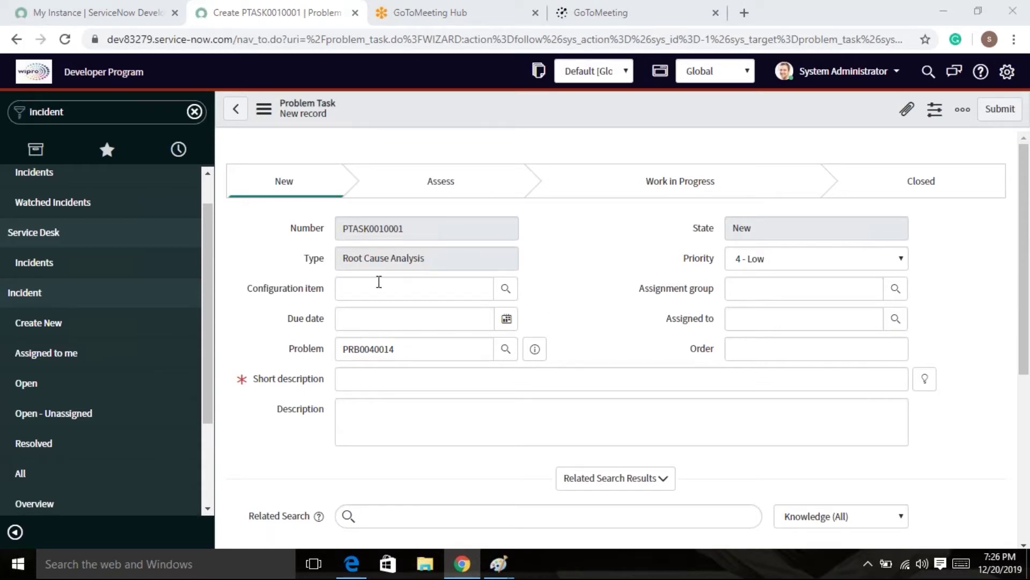
pyautogui.click(512, 381)
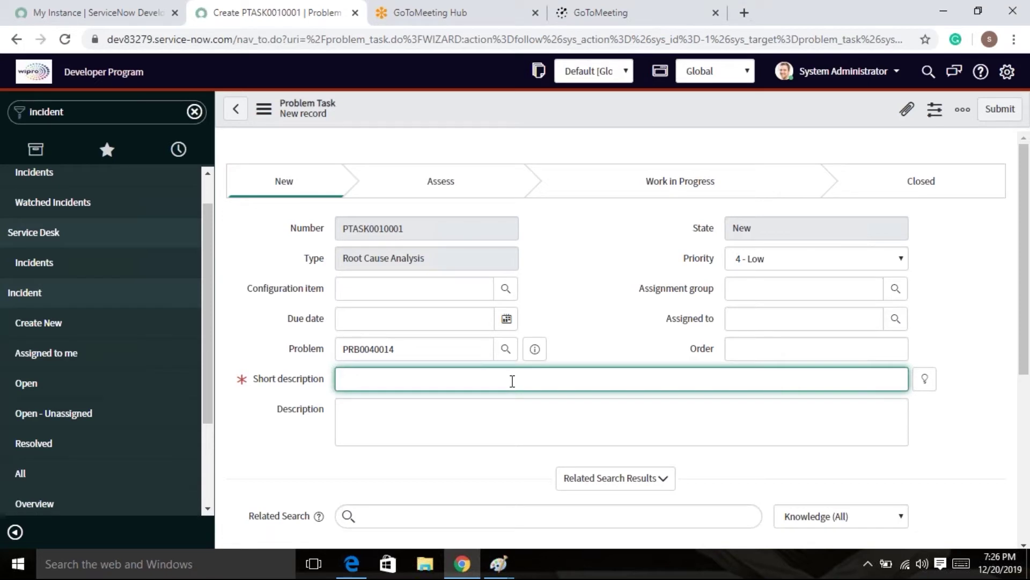
pyautogui.write('Fix the issue dns probem')
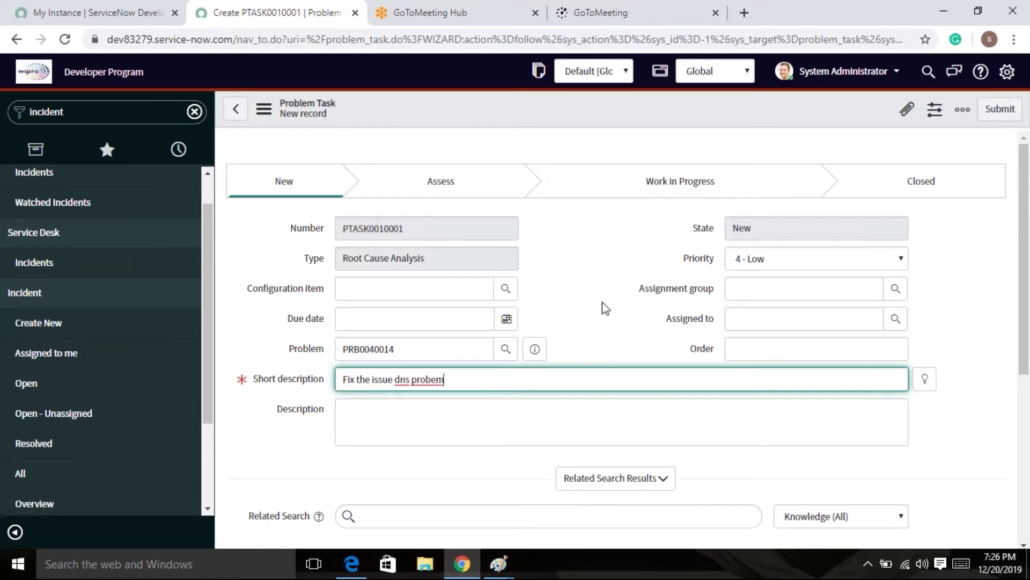
pyautogui.click(606, 309)
# - Give the task the description 'Please work on DNS level' and submit it
pyautogui.scroll(-1, 1027, 337)
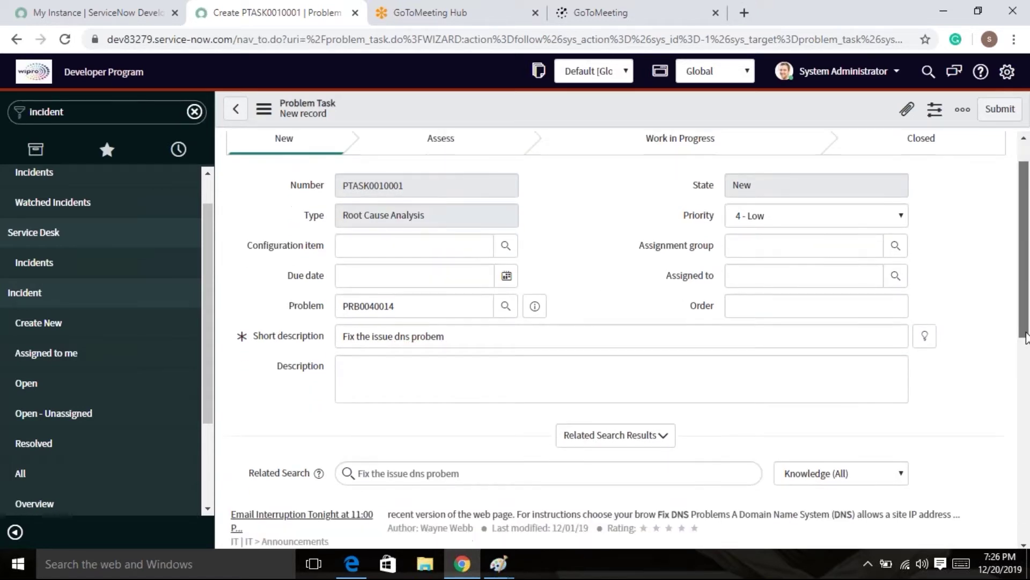
pyautogui.scroll(-3, 1027, 337)
pyautogui.click(576, 205)
pyautogui.write('Please work')
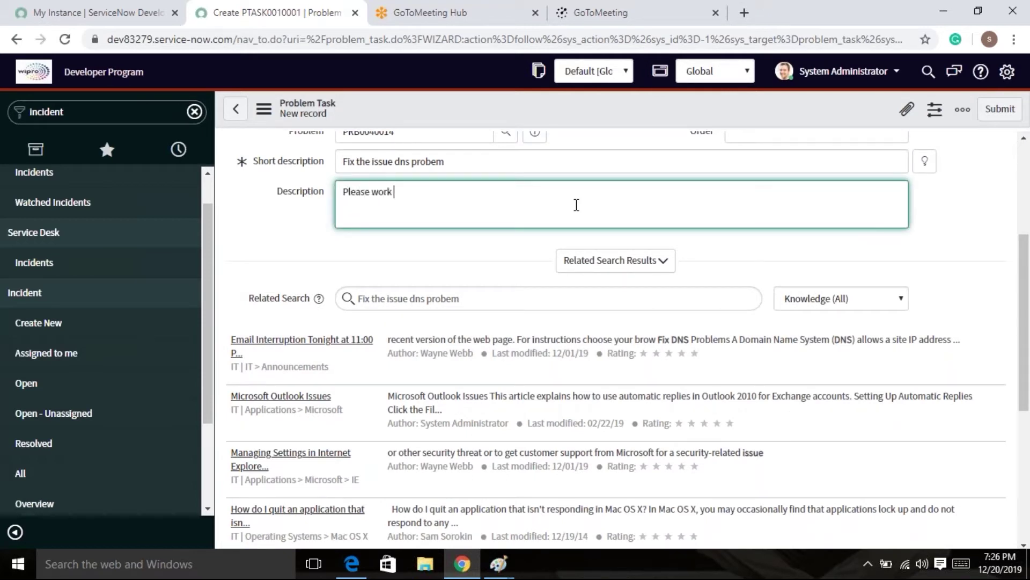
pyautogui.write('n DNS level')
pyautogui.click(996, 196)
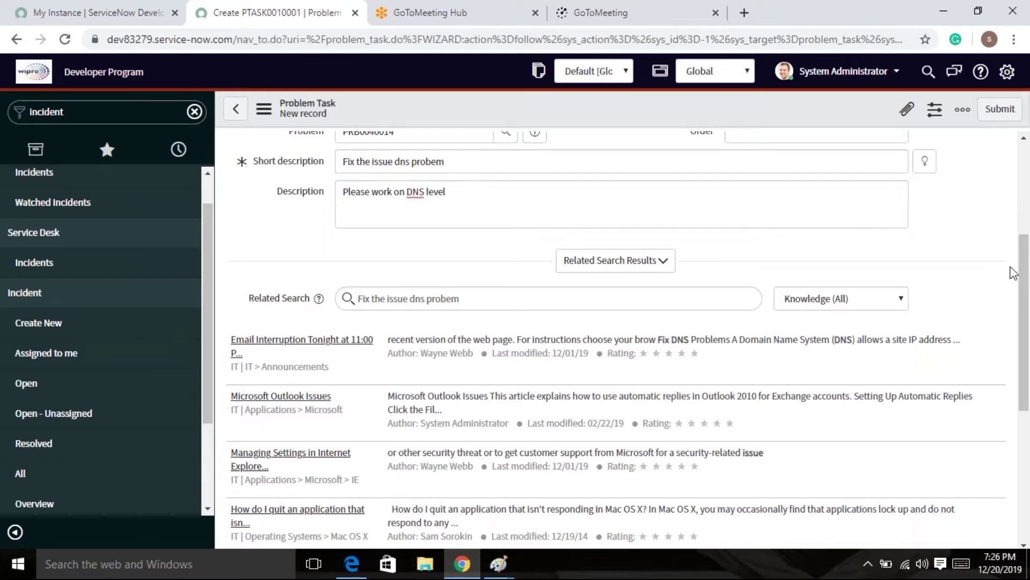
pyautogui.moveTo(1027, 339); pyautogui.dragTo(1026, 248)
pyautogui.click(994, 110)
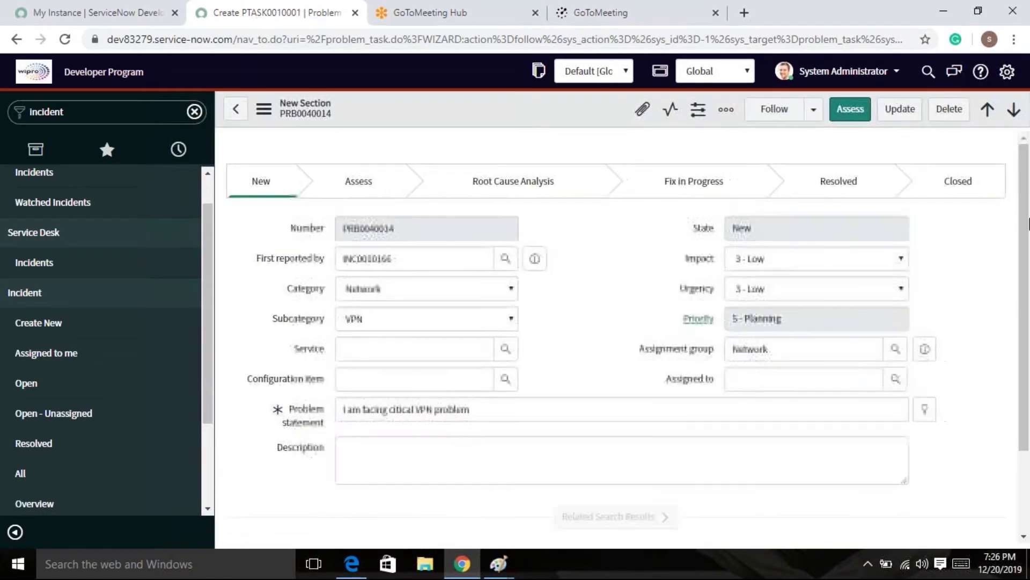
# - Create Root Cause Analysis task PTASK0010002 with description 'Look in to DHCP', short description left empty
pyautogui.moveTo(1025, 189); pyautogui.dragTo(1028, 316)
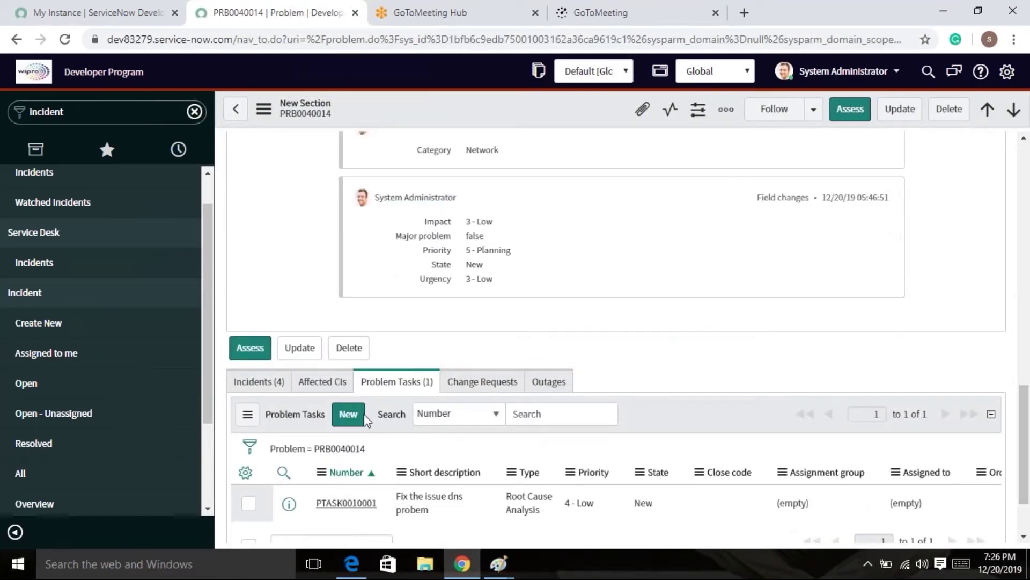
pyautogui.click(349, 415)
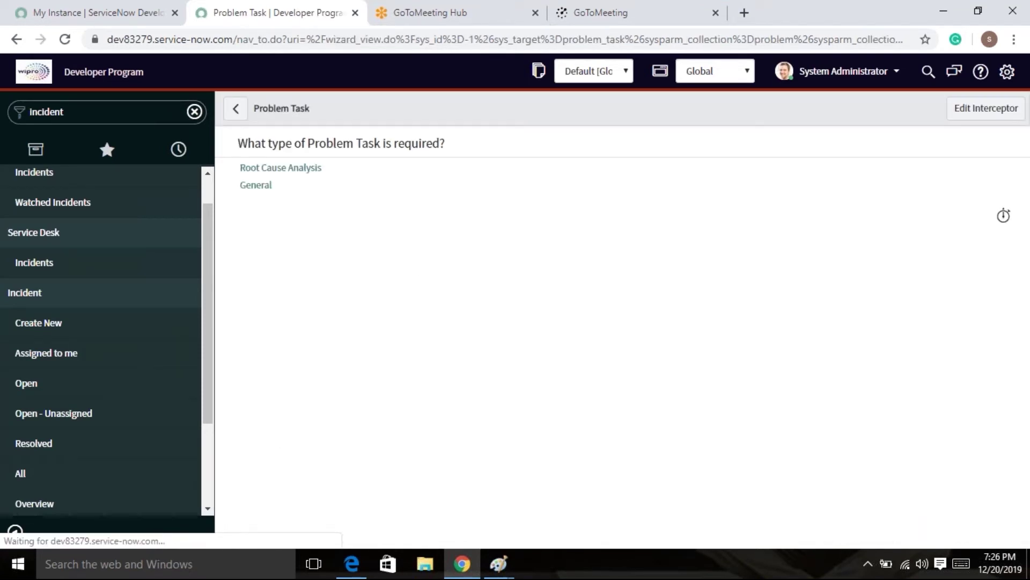
pyautogui.click(280, 167)
pyautogui.click(428, 378)
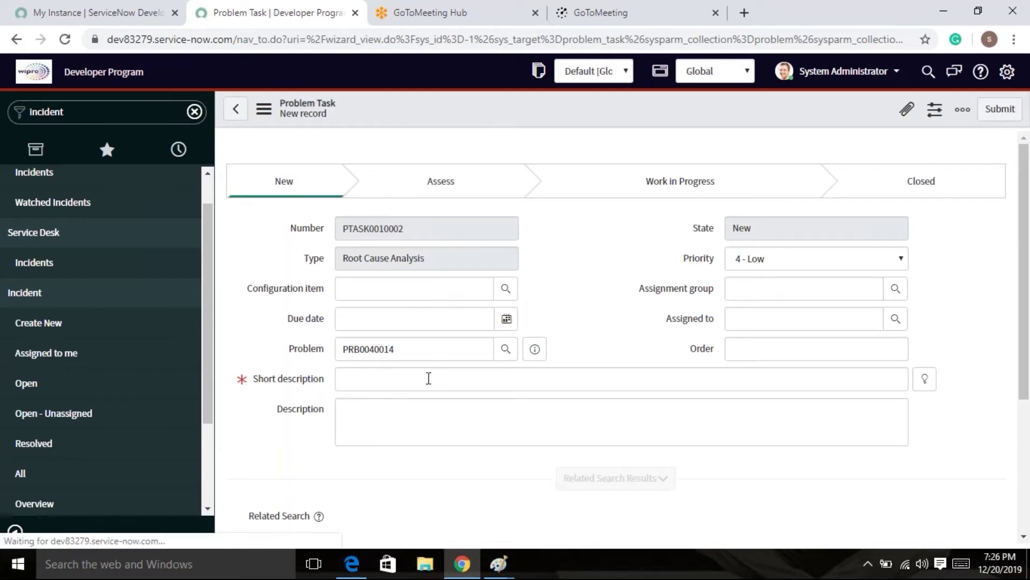
pyautogui.click(412, 433)
pyautogui.write('Look in')
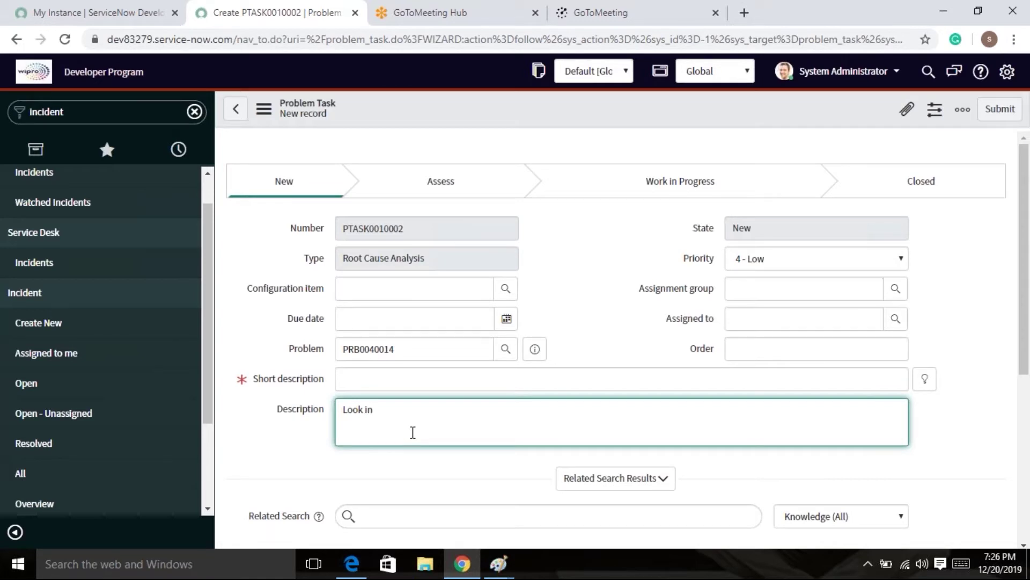
pyautogui.write(' to DHCP')
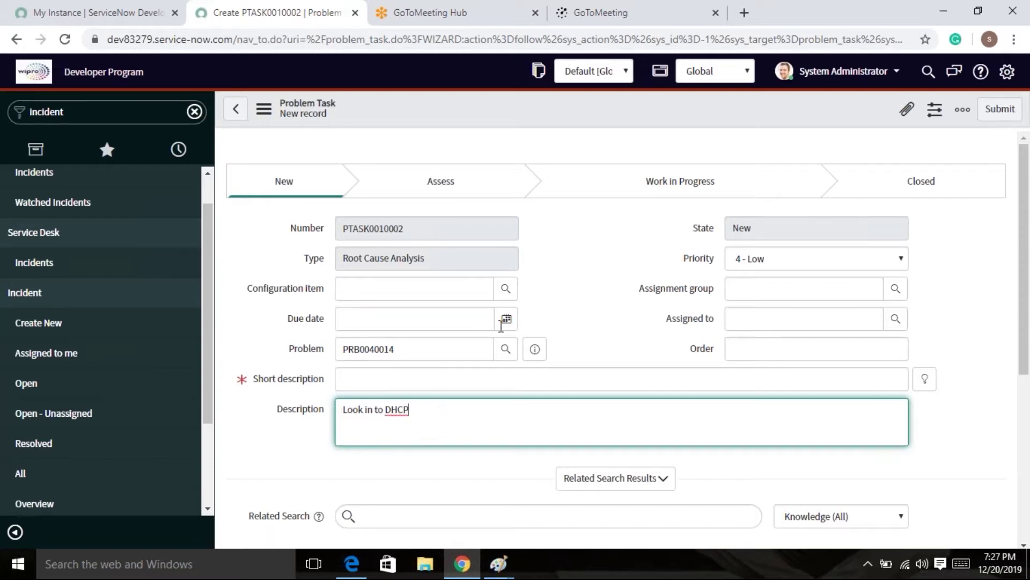
pyautogui.click(590, 316)
pyautogui.click(520, 437)
pyautogui.click(1028, 274)
pyautogui.scroll(-1, 1028, 274)
# - Fill the second task's short description with 'Look in to DHCP and fix the issue' and submit it
pyautogui.click(1009, 110)
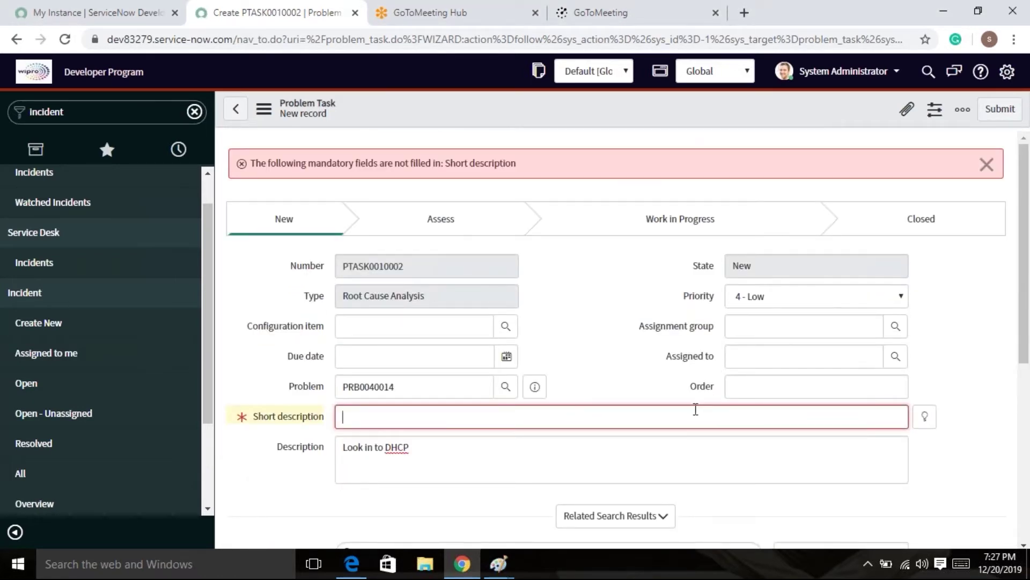
pyautogui.moveTo(412, 449); pyautogui.dragTo(299, 452)
pyautogui.hotkey('ctrl', 'c')
pyautogui.click(411, 422)
pyautogui.hotkey('ctrl', 'v')
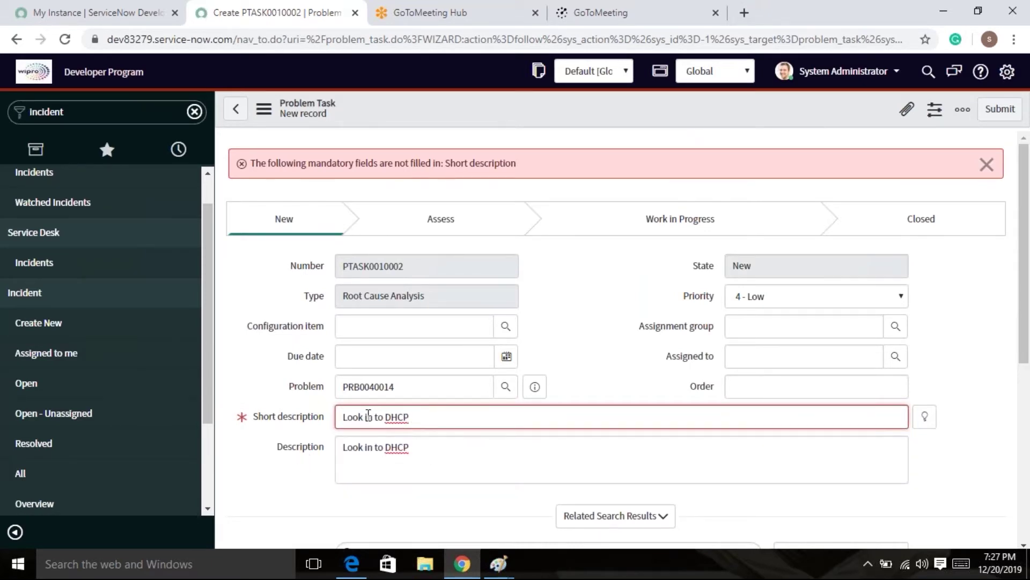
pyautogui.write('and fix')
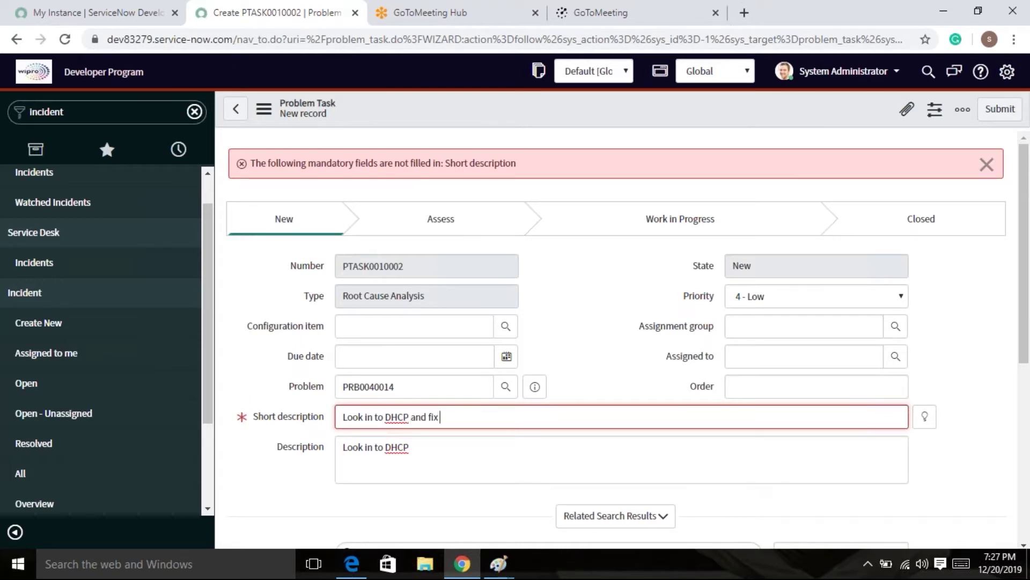
pyautogui.write(' the issue')
pyautogui.click(734, 327)
pyautogui.click(986, 165)
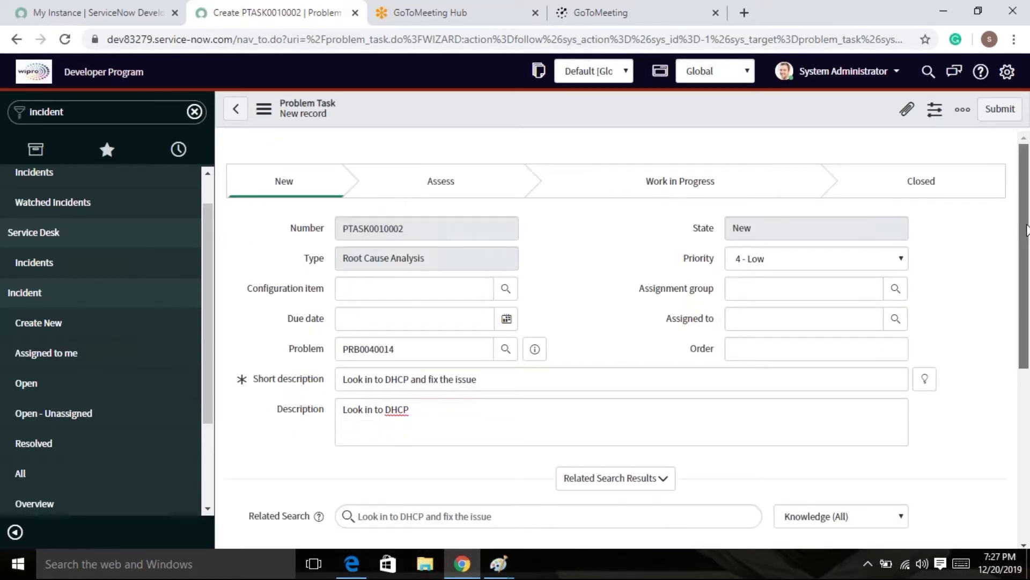
pyautogui.scroll(-5, 856, 277)
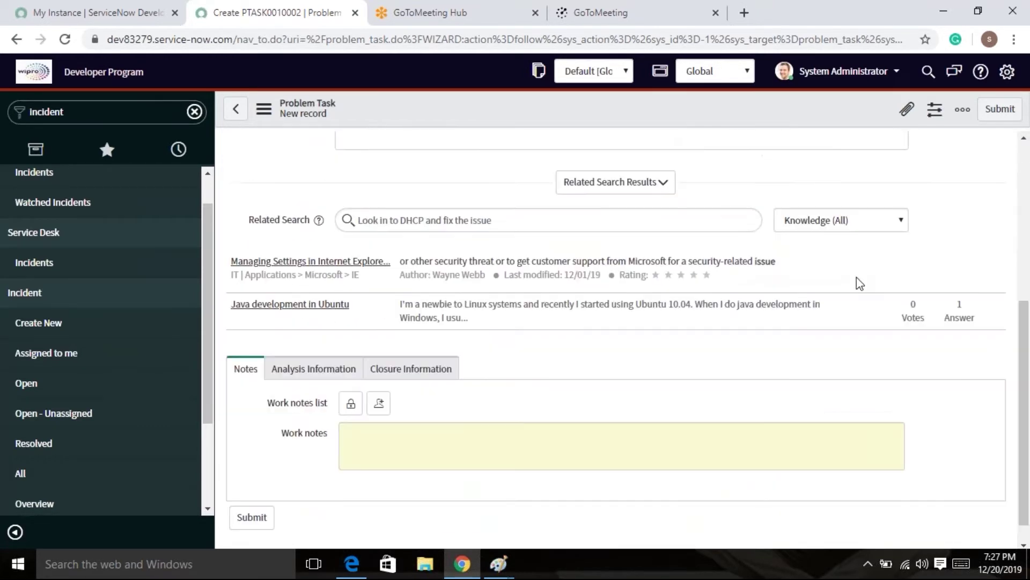
pyautogui.click(992, 112)
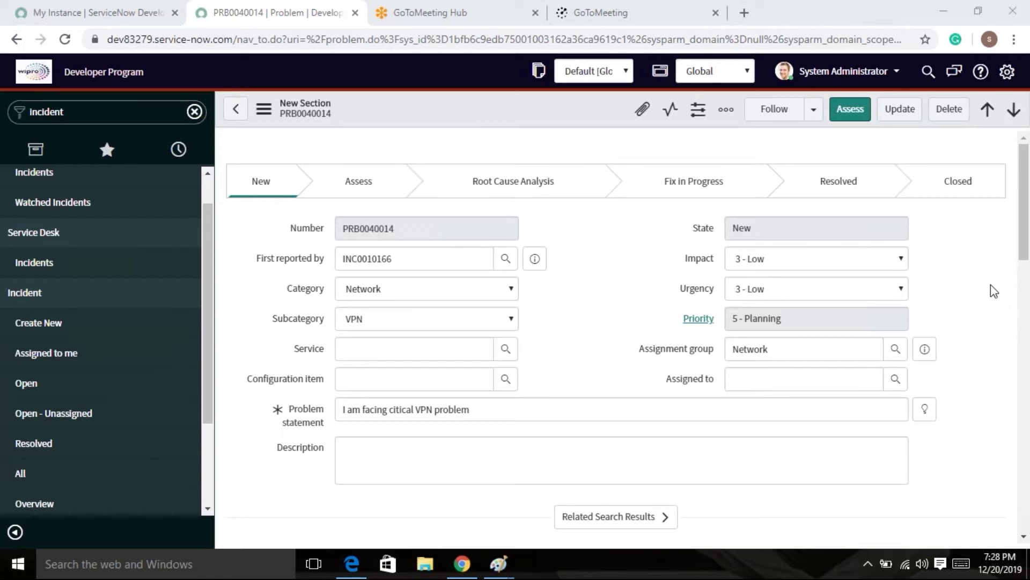
# - Scroll down to the Problem Tasks list to verify both tasks, then scroll back up
pyautogui.scroll(-2, 1025, 226)
pyautogui.scroll(-3, 1025, 250)
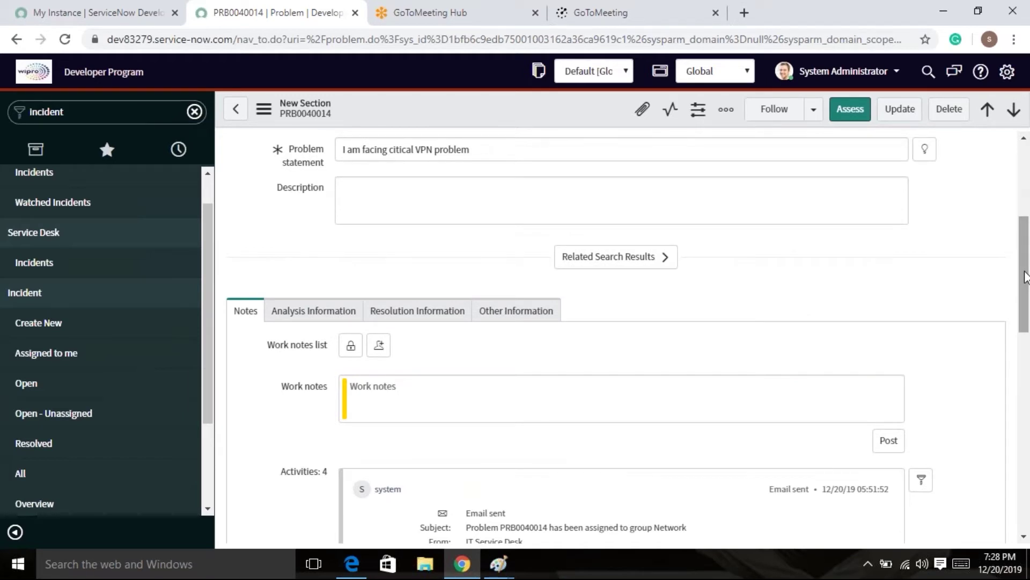
pyautogui.moveTo(1026, 276); pyautogui.dragTo(1028, 446)
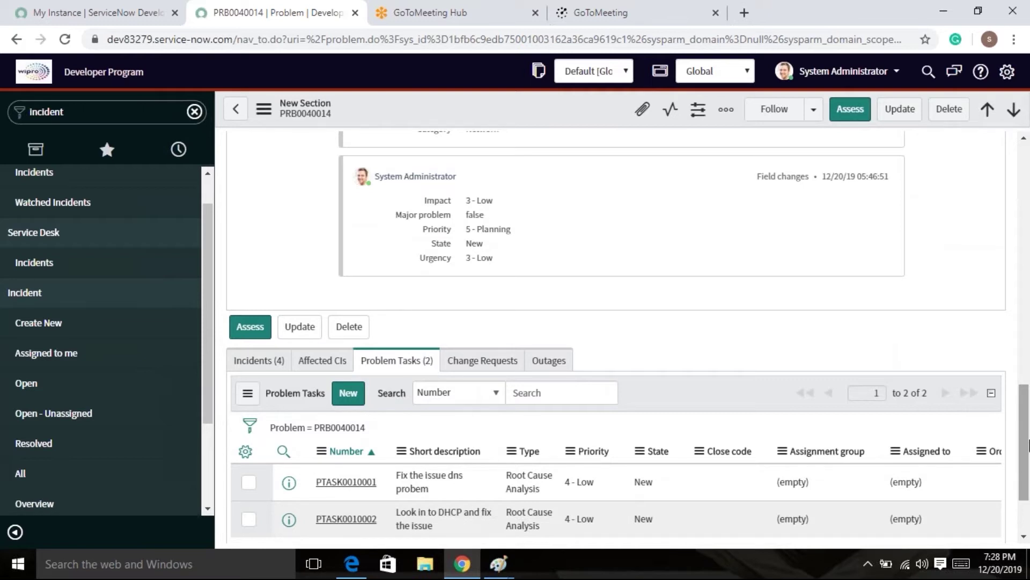
pyautogui.moveTo(1026, 424); pyautogui.dragTo(1028, 151)
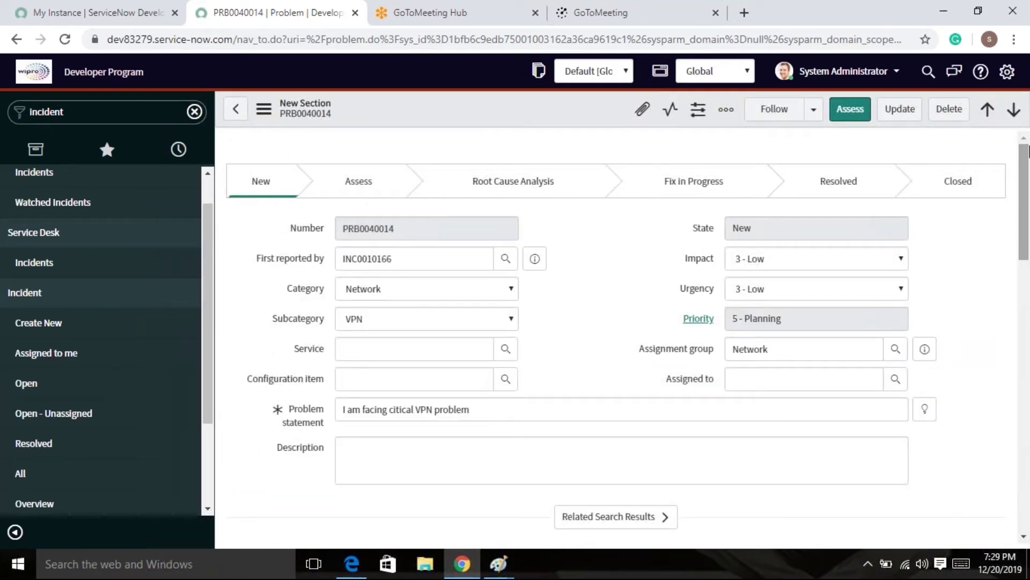
pyautogui.moveTo(1028, 166)
pyautogui.mouseDown()
pyautogui.moveTo(1029, 424)
pyautogui.moveTo(1029, 150)
pyautogui.mouseUp()
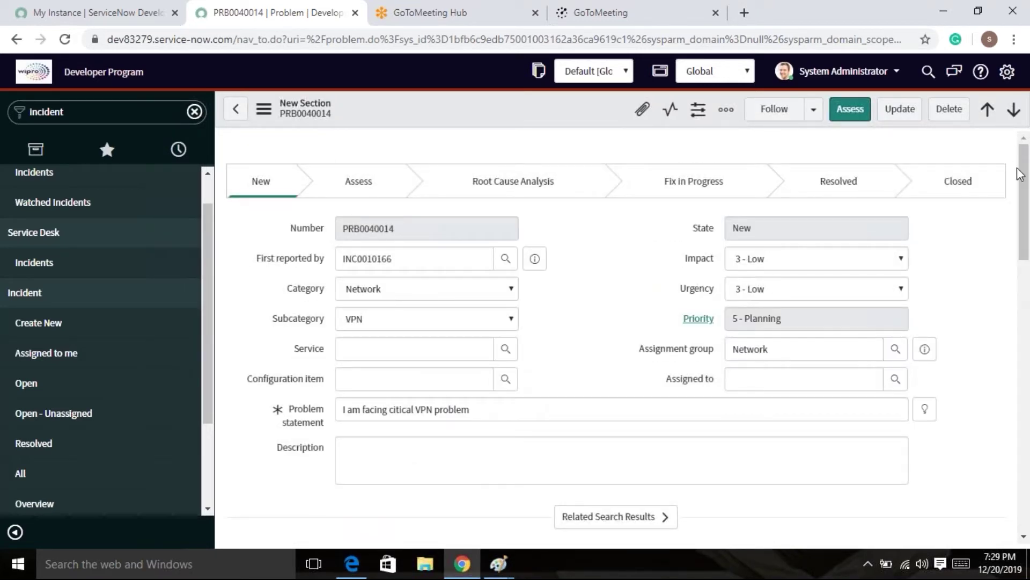
pyautogui.moveTo(1025, 196); pyautogui.dragTo(1028, 294)
pyautogui.moveTo(1028, 154); pyautogui.dragTo(1028, 140)
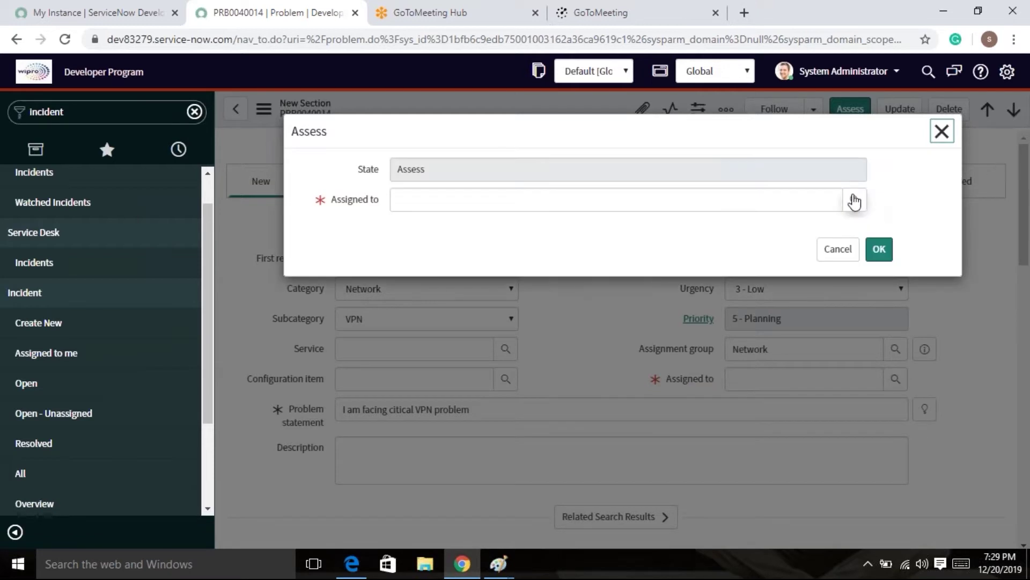
# - From the Assigned to lookup, start a new user record and enter the user's ID
pyautogui.click(855, 199)
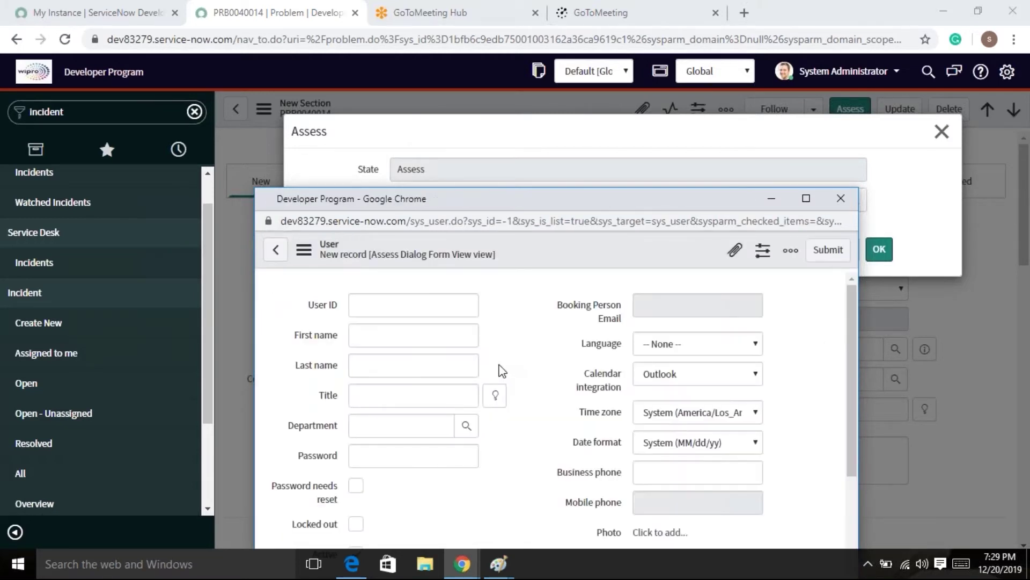
pyautogui.click(431, 306)
pyautogui.write('admin')
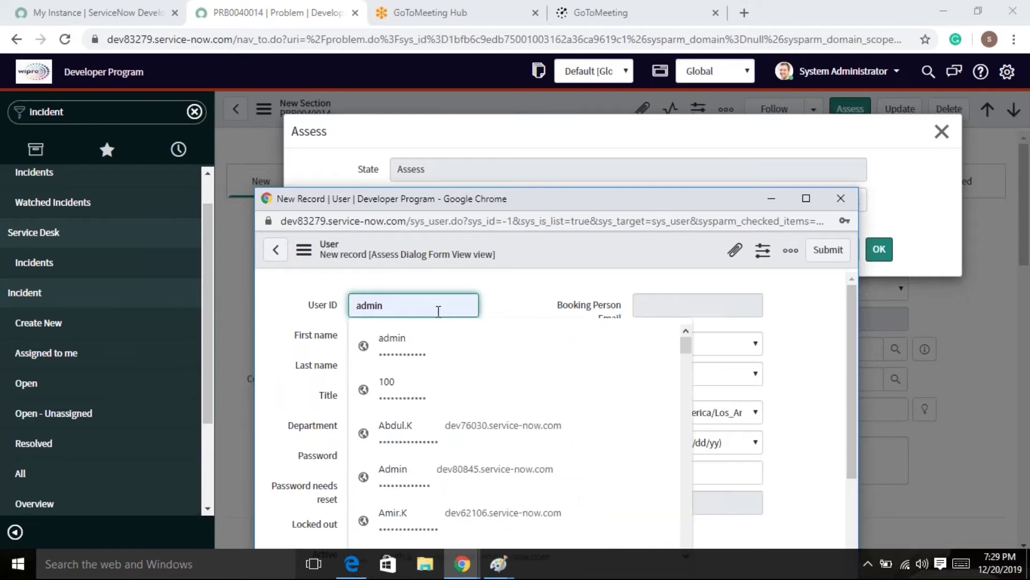
pyautogui.hotkey('ctrl', 'a')
pyautogui.write('Sr')
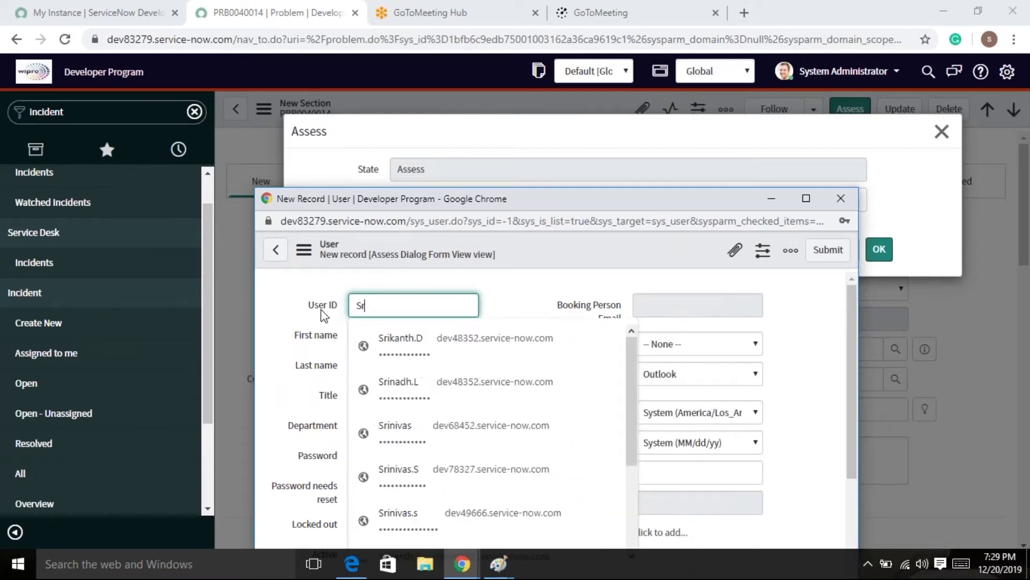
pyautogui.write('inivas')
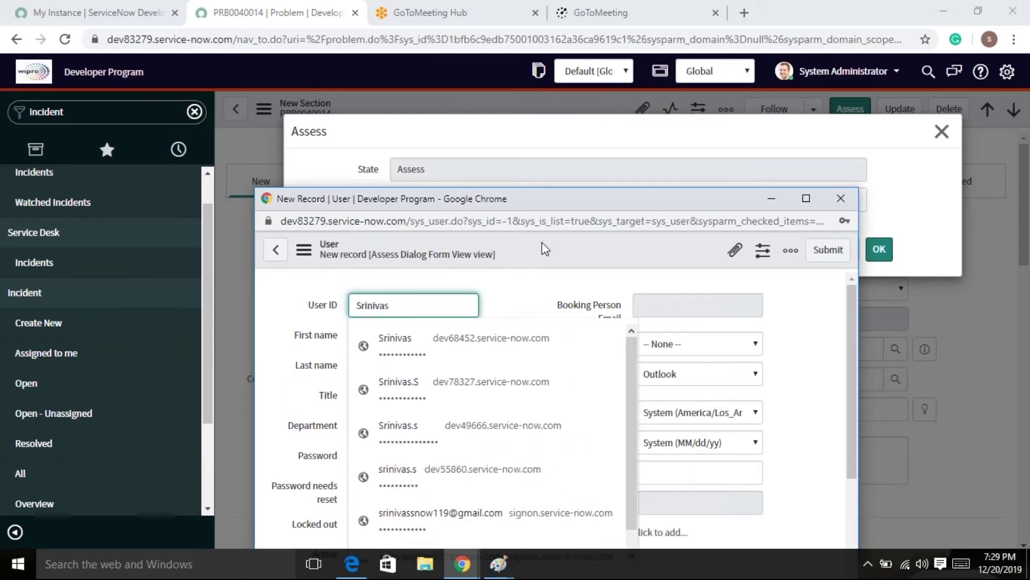
pyautogui.click(558, 306)
pyautogui.click(416, 340)
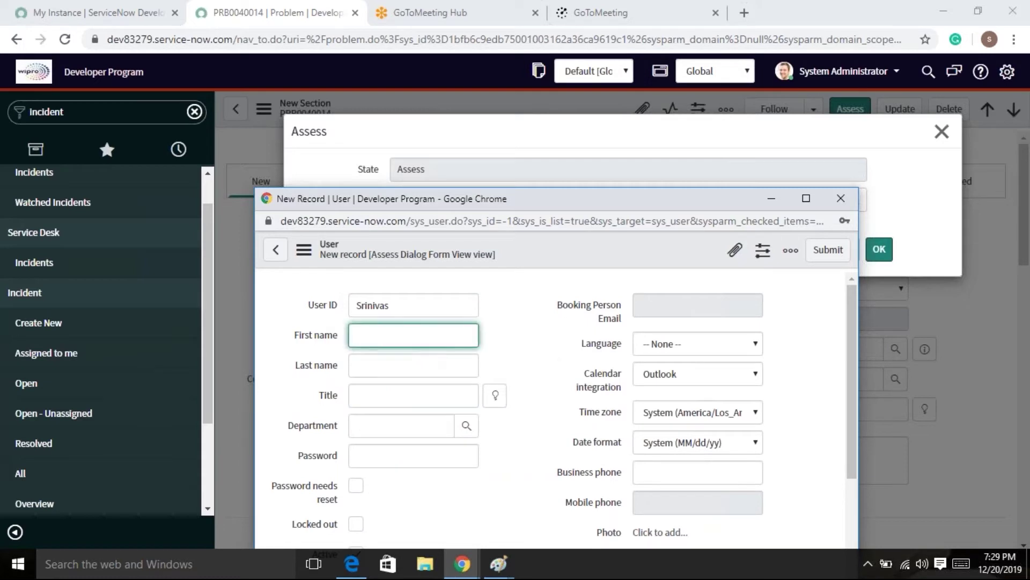
pyautogui.click(406, 305)
pyautogui.write('.S')
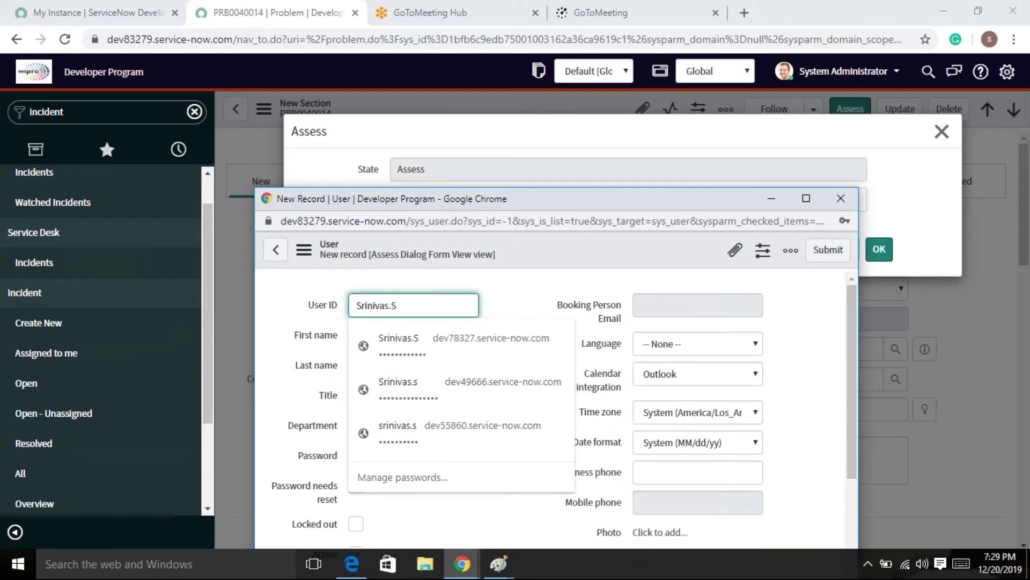
# - Fill the new user's first and last name, save it, and close the Assess dialog unassessed
pyautogui.click(469, 339)
pyautogui.click(375, 342)
pyautogui.click(412, 365)
pyautogui.click(828, 250)
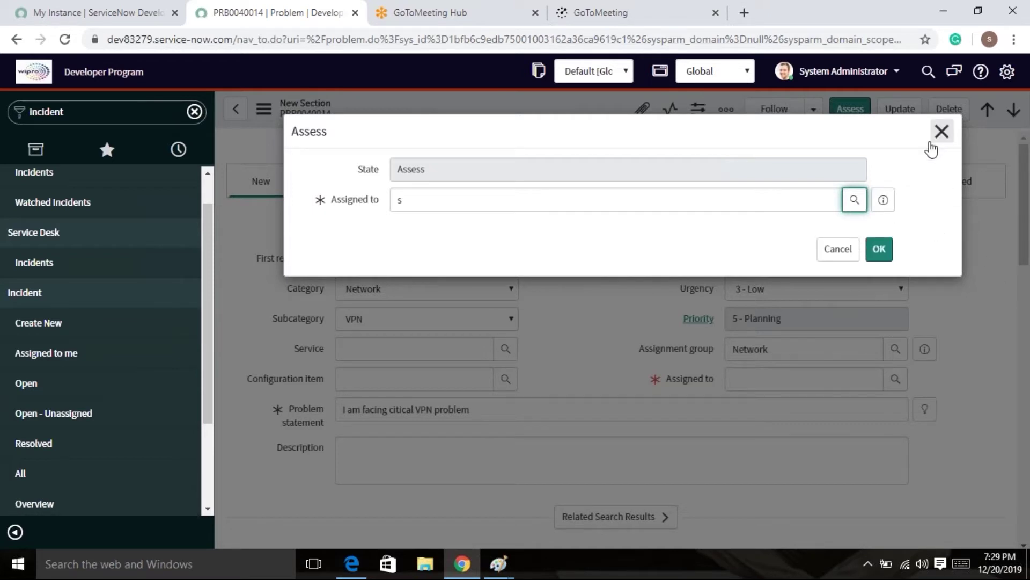
pyautogui.click(942, 131)
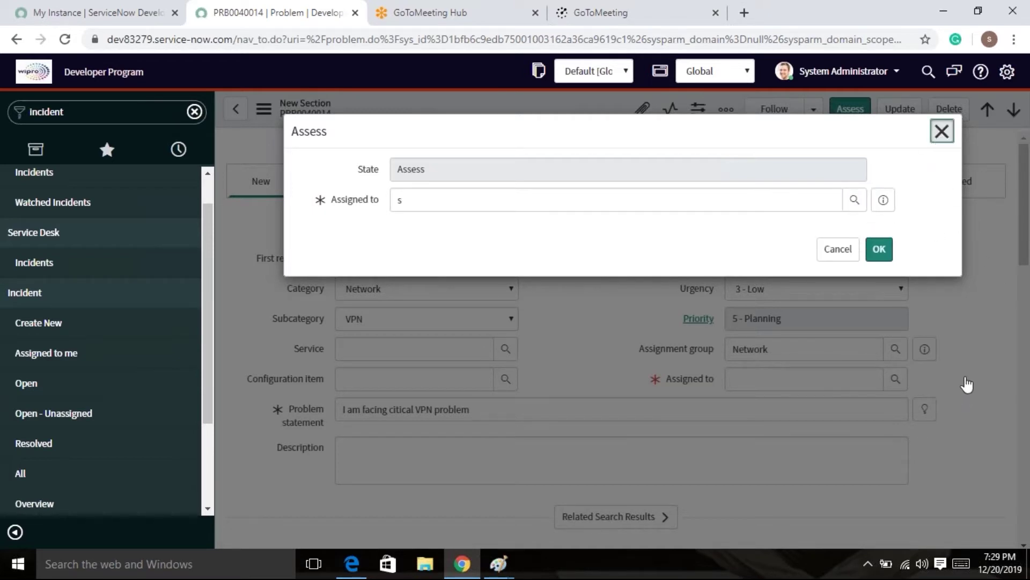
pyautogui.click(880, 249)
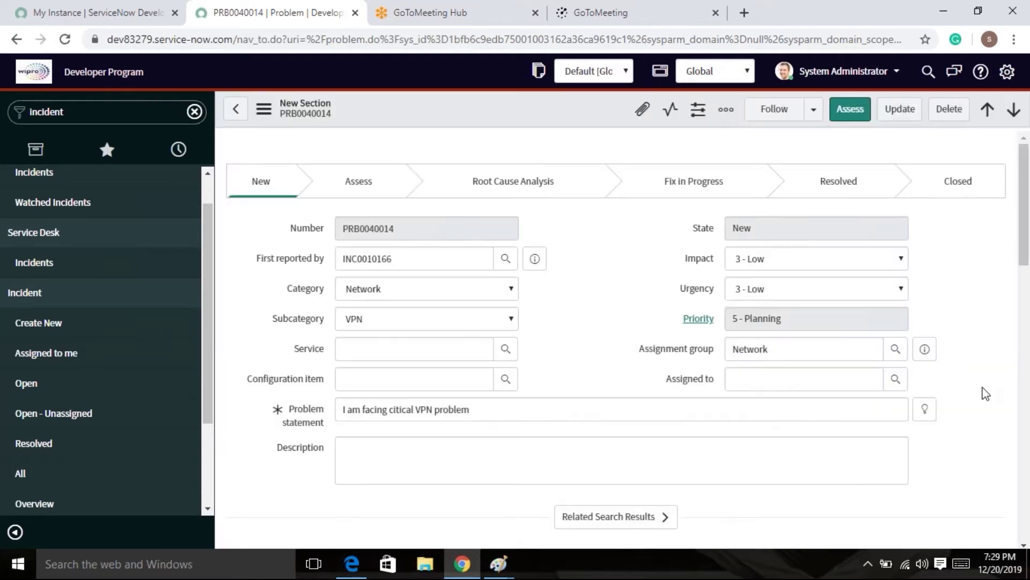
# - Clear the invalid Assigned to entry and reopen the Users lookup popup
pyautogui.click(840, 383)
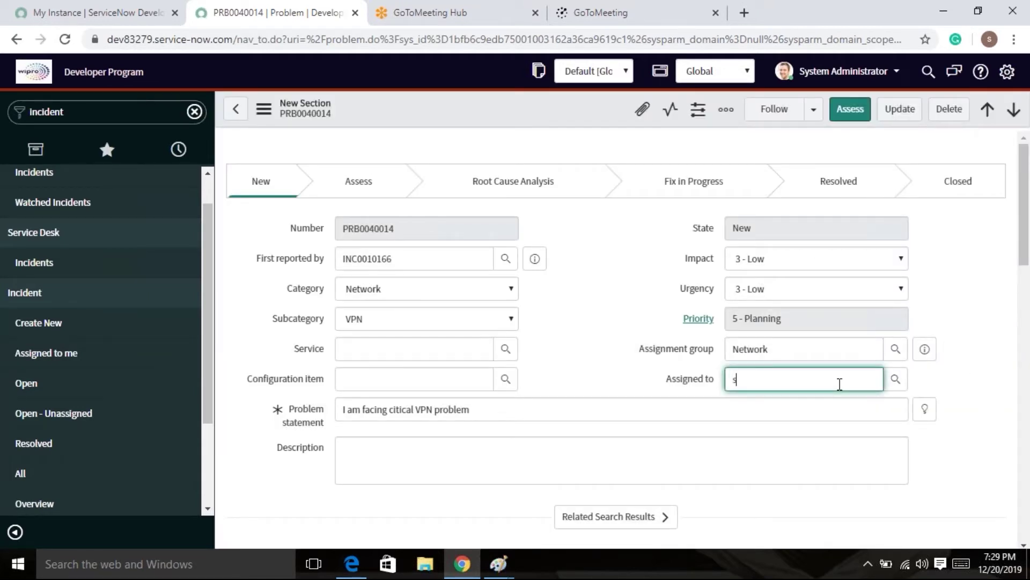
pyautogui.write('s')
pyautogui.click(953, 380)
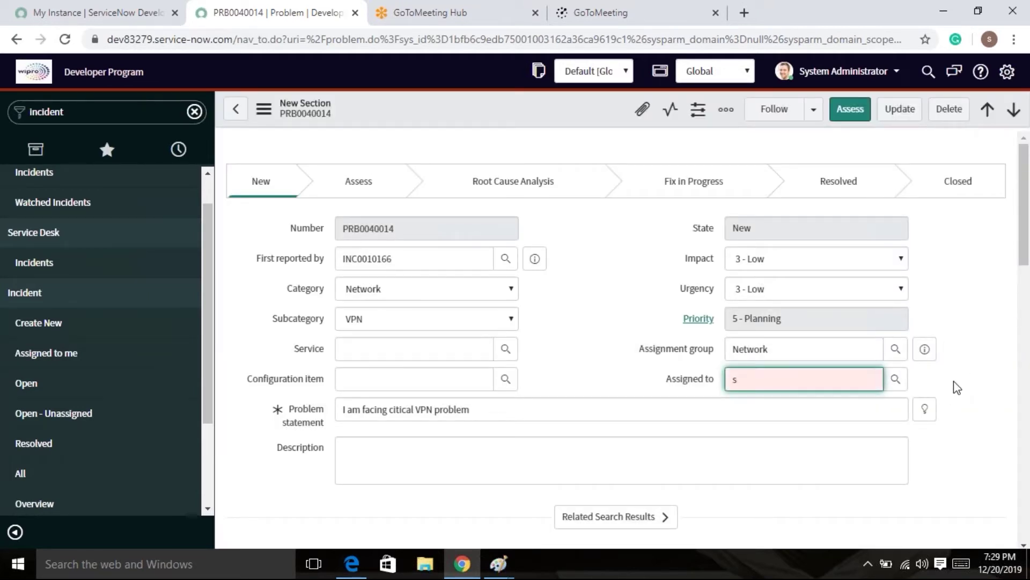
pyautogui.click(895, 379)
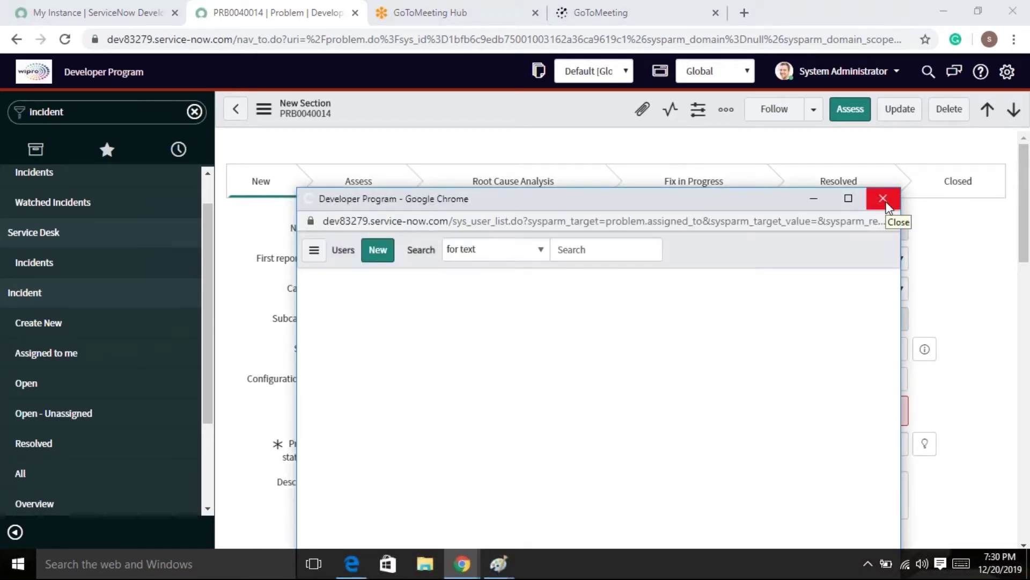
pyautogui.click(836, 371)
pyautogui.press('BackSpace')
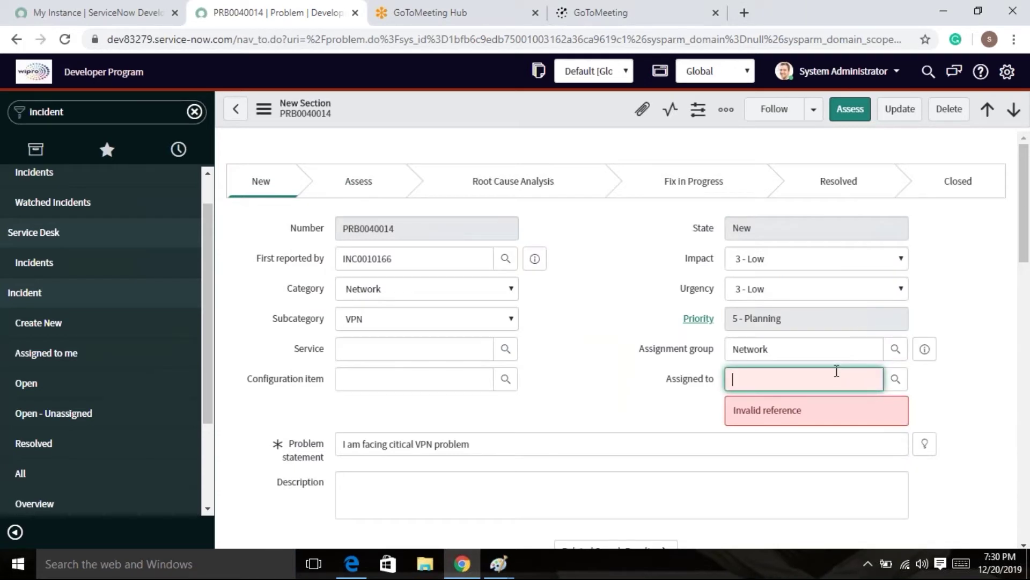
pyautogui.click(962, 272)
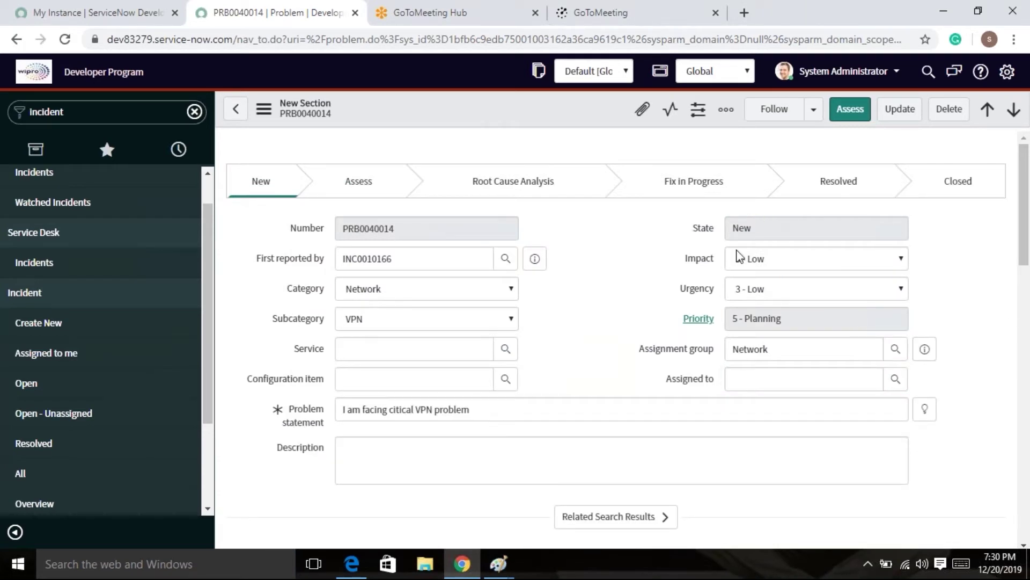
pyautogui.click(896, 379)
pyautogui.moveTo(664, 198); pyautogui.dragTo(669, 172)
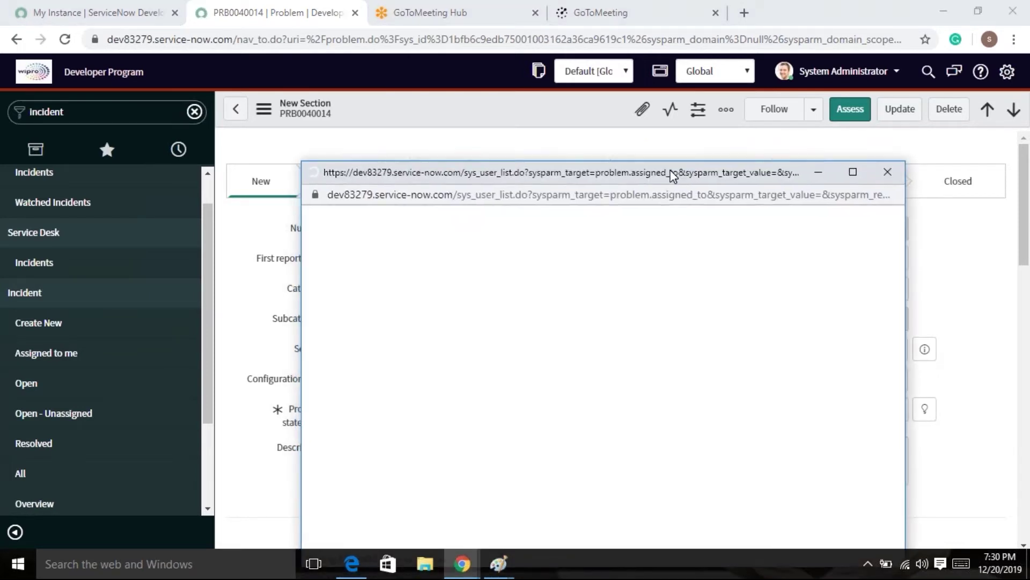
pyautogui.click(887, 171)
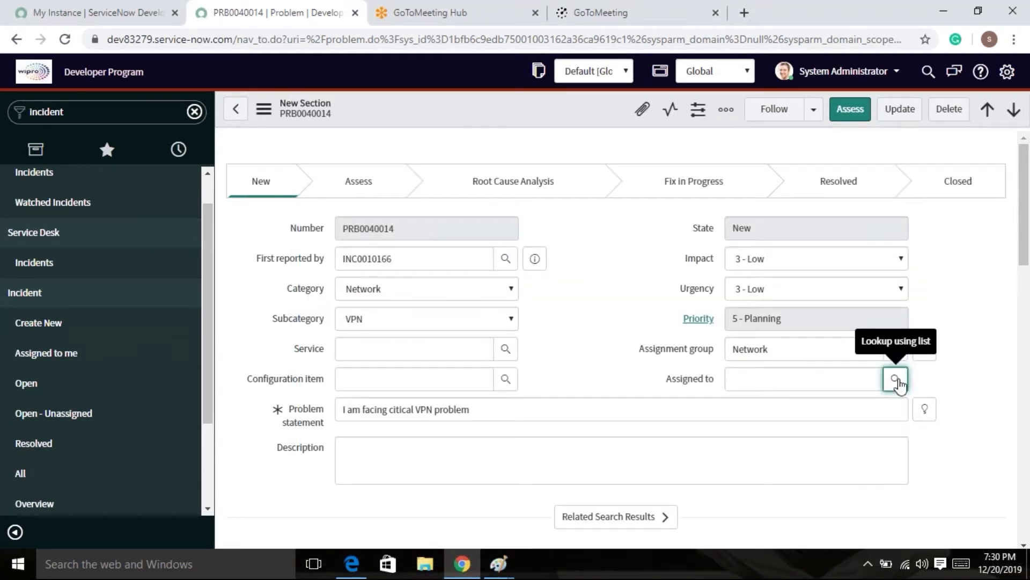
pyautogui.click(894, 379)
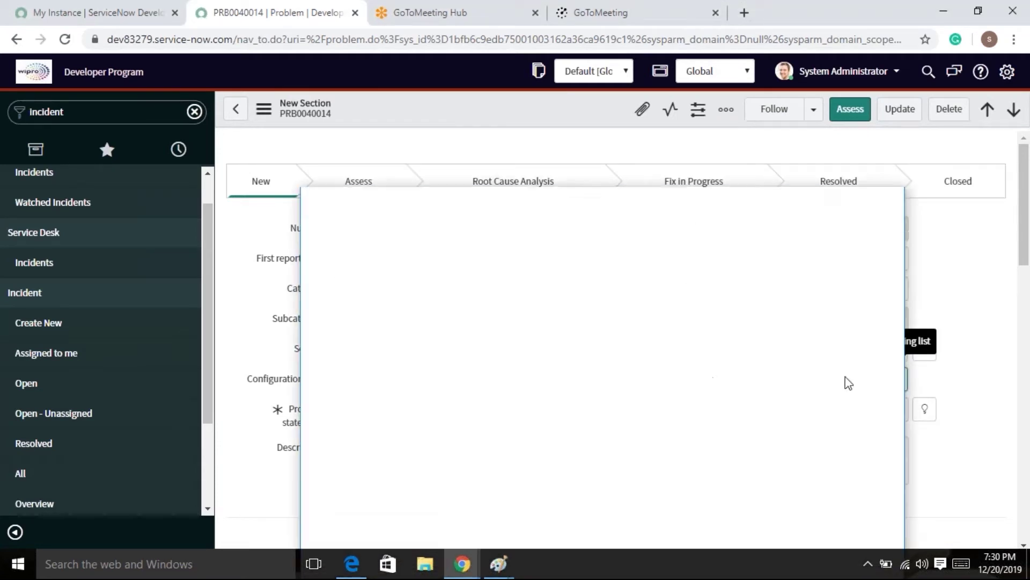
# - Create a new user with a user ID and first name and submit it as the assignee
pyautogui.click(382, 250)
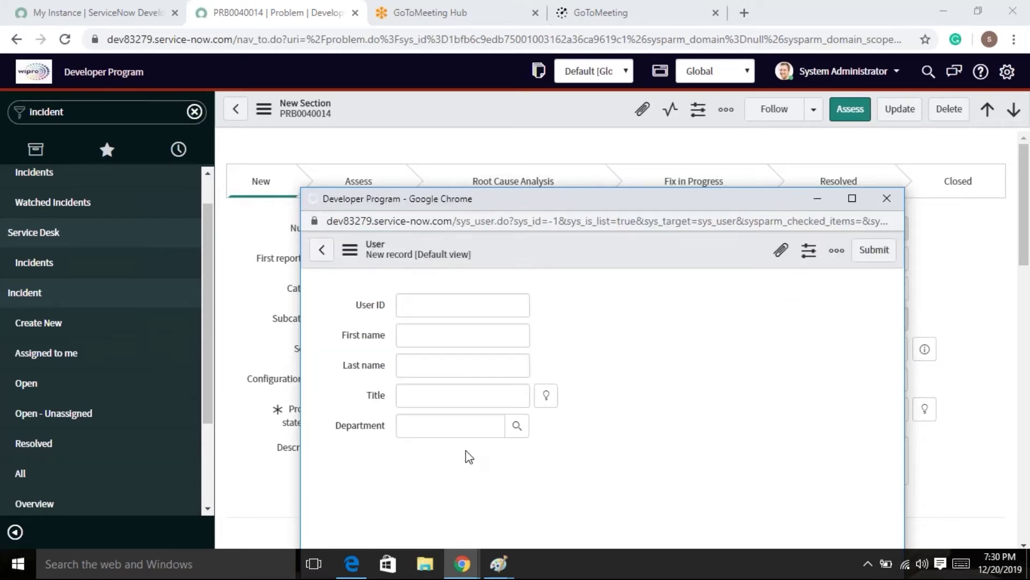
pyautogui.click(446, 308)
pyautogui.write('Srinivas.S')
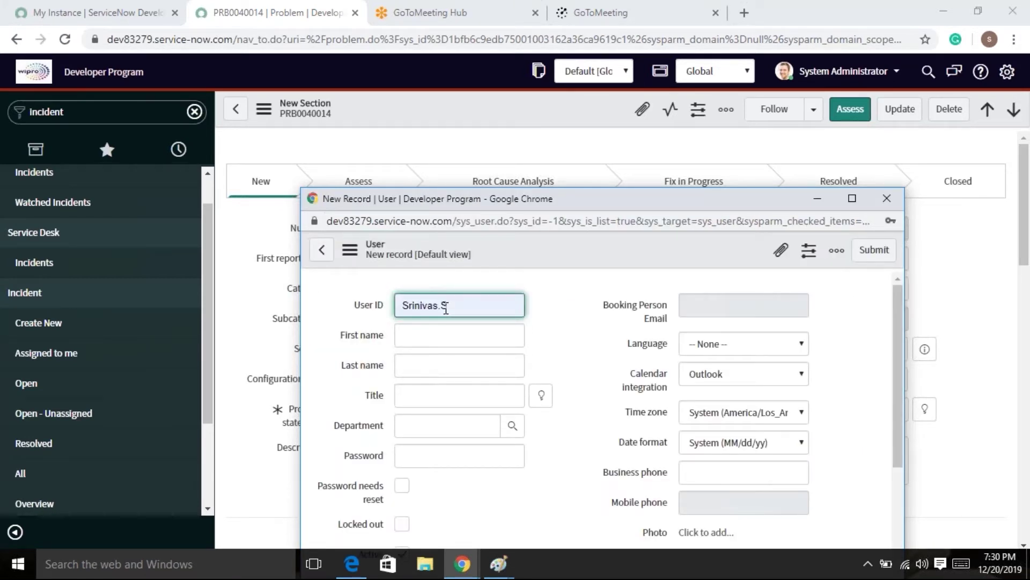
pyautogui.write('rniva')
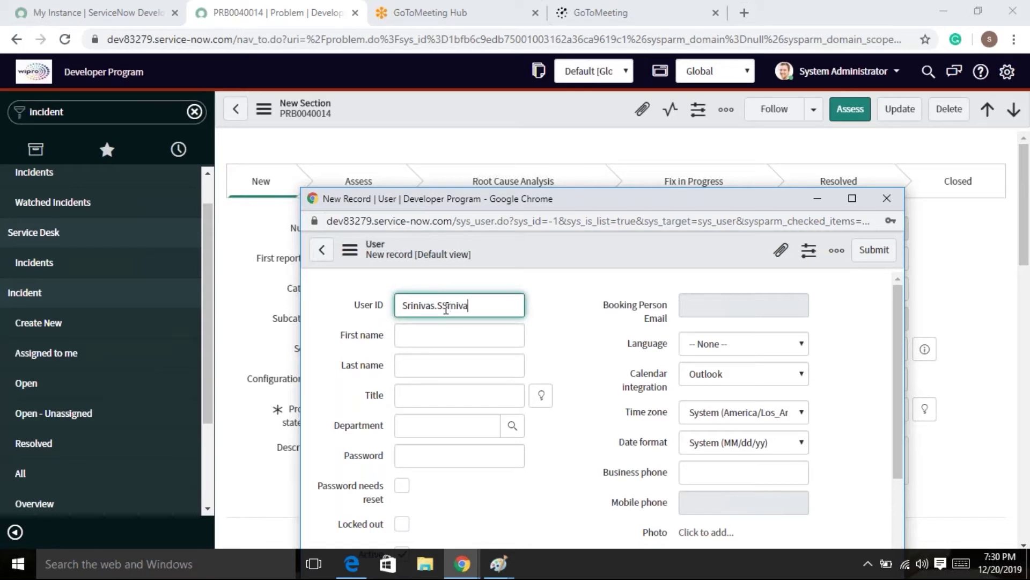
pyautogui.press('BackSpace')
pyautogui.press('BackSpace')
pyautogui.press('BackSpace')
pyautogui.press('BackSpace')
pyautogui.press('BackSpace')
pyautogui.click(474, 336)
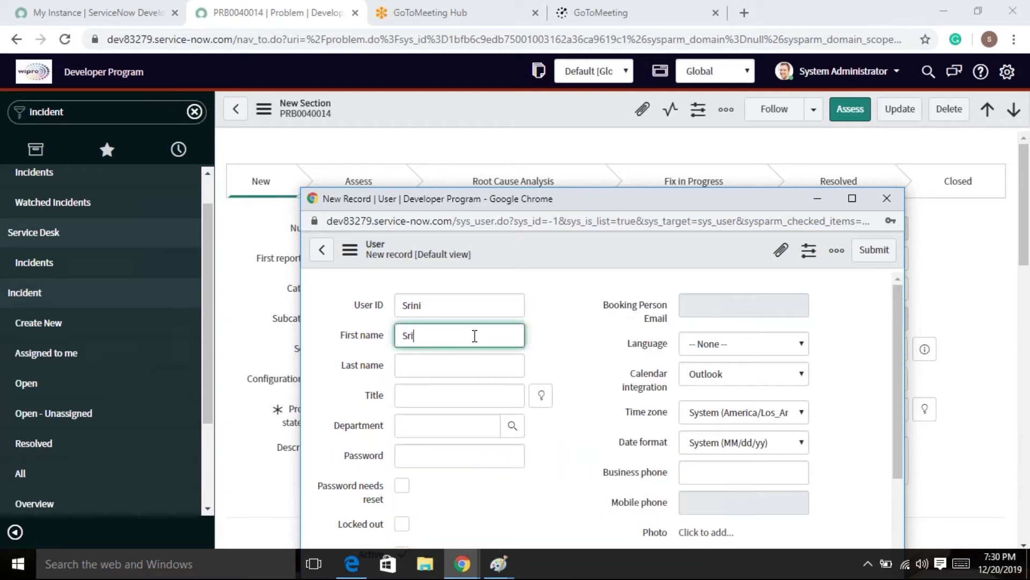
pyautogui.click(564, 358)
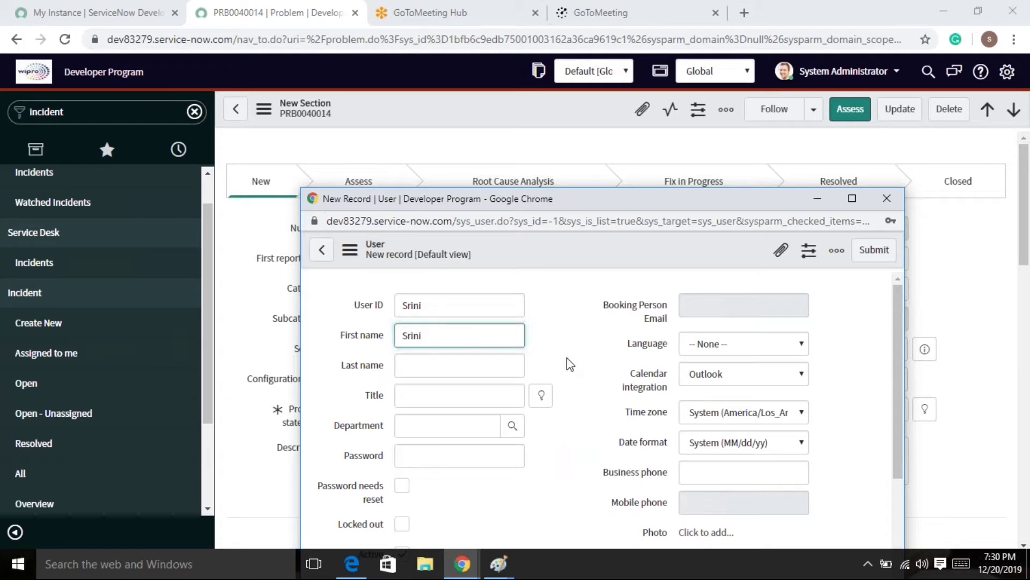
pyautogui.click(868, 253)
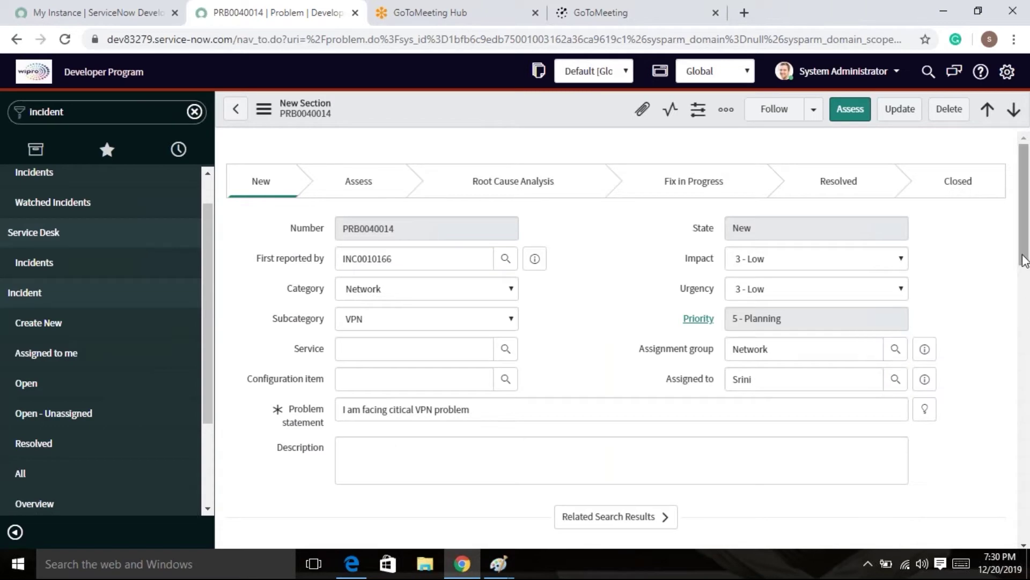
pyautogui.moveTo(1020, 244); pyautogui.dragTo(1028, 516)
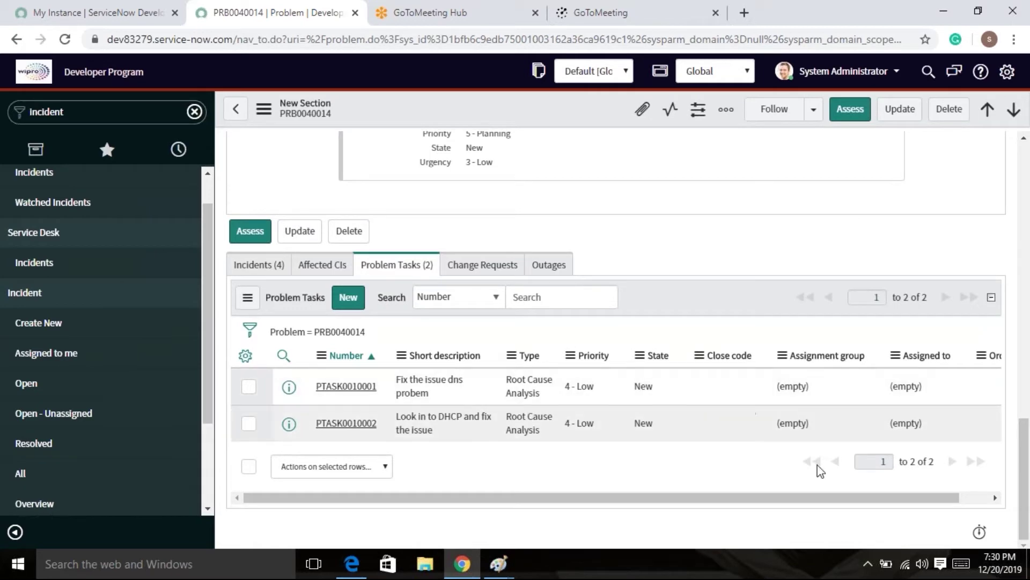
pyautogui.moveTo(1024, 429); pyautogui.dragTo(1028, 153)
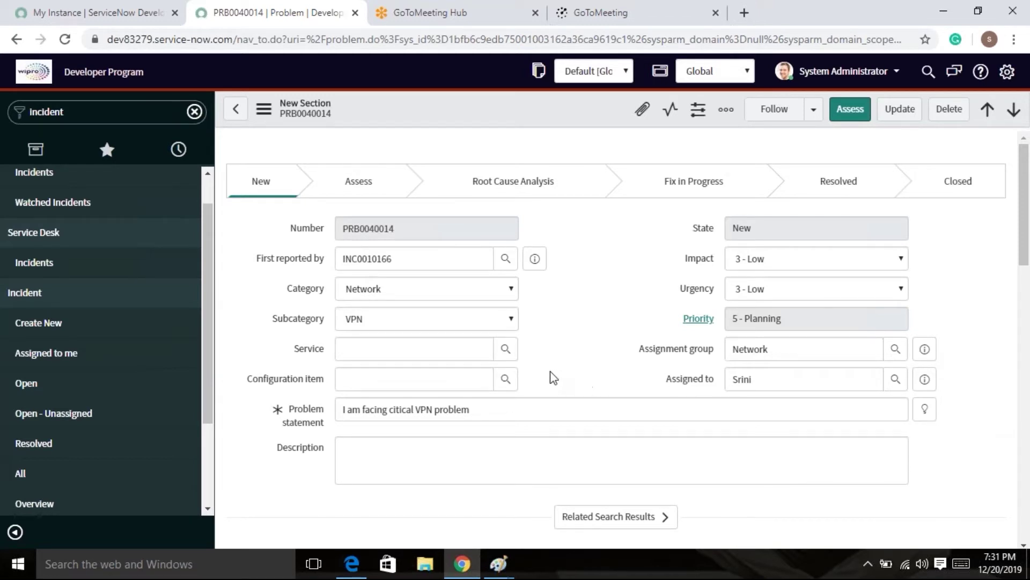
# - Set Service to SAP Financial Accounting and open its full service record from the info popup
pyautogui.click(504, 349)
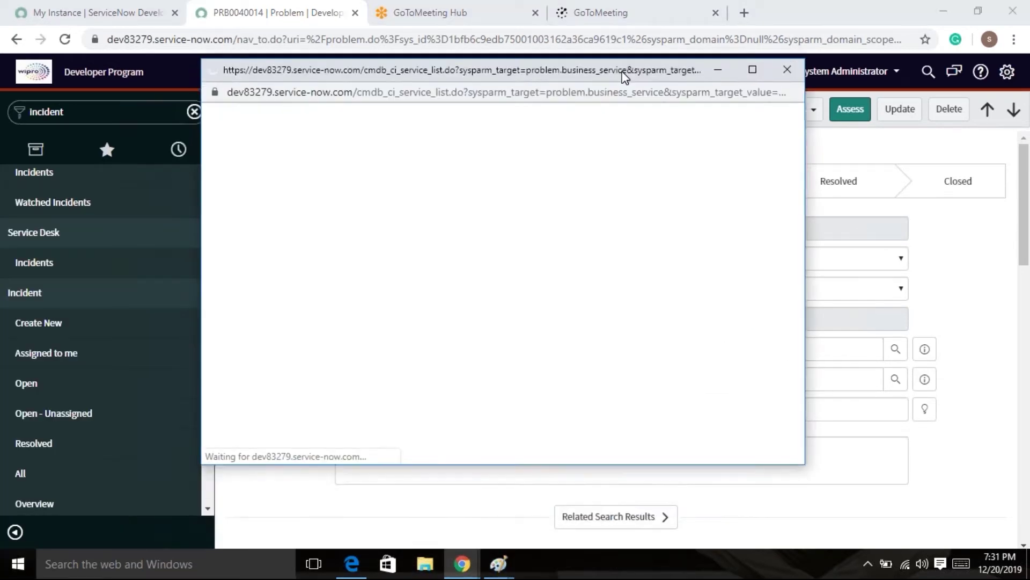
pyautogui.click(298, 359)
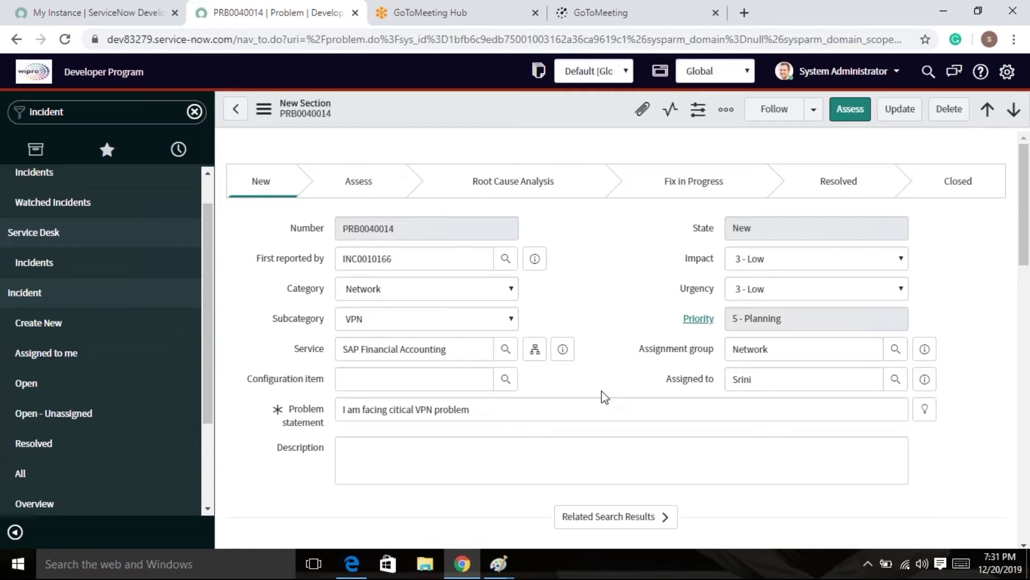
pyautogui.moveTo(477, 356); pyautogui.dragTo(298, 357)
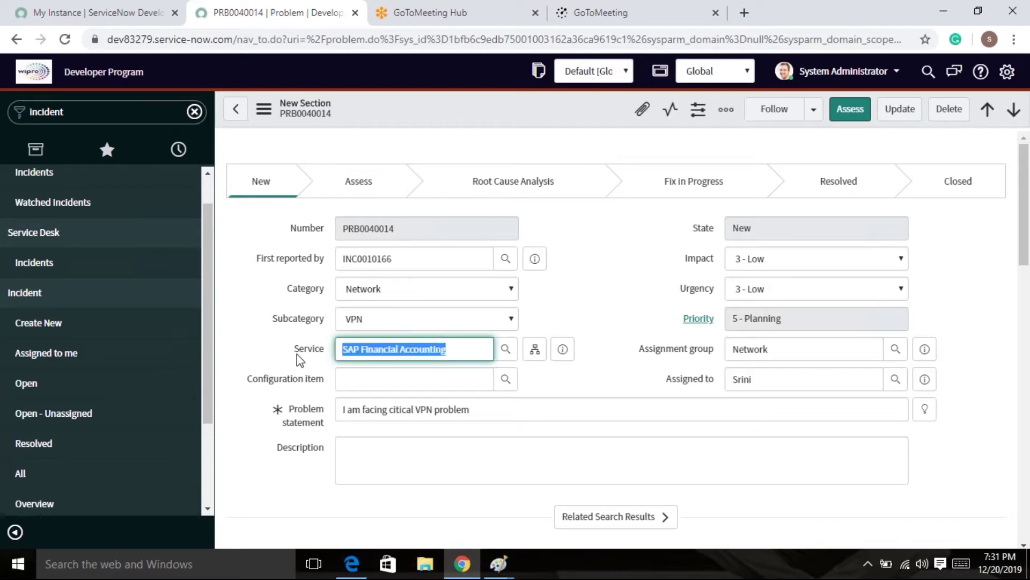
pyautogui.click(603, 299)
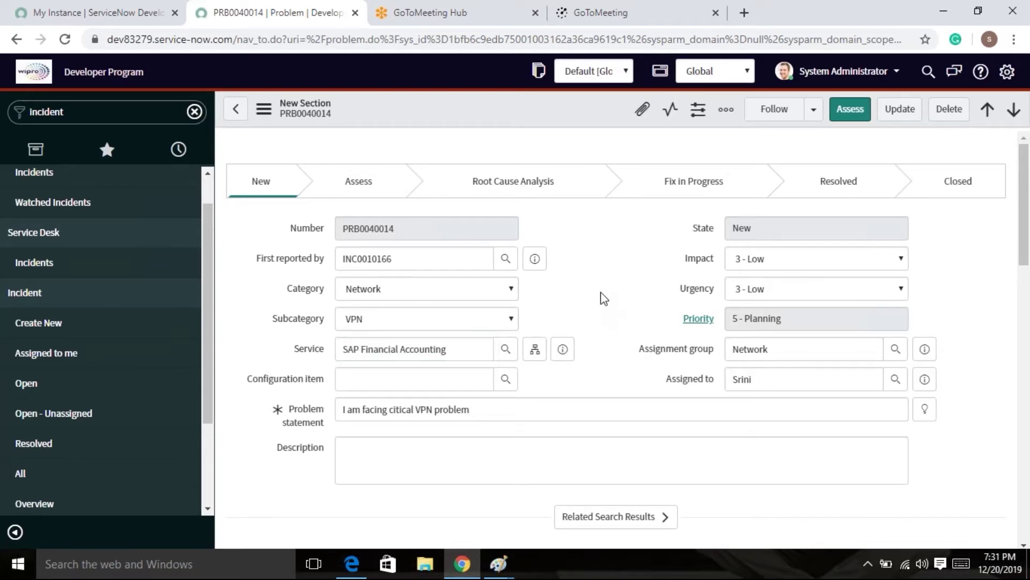
pyautogui.click(564, 350)
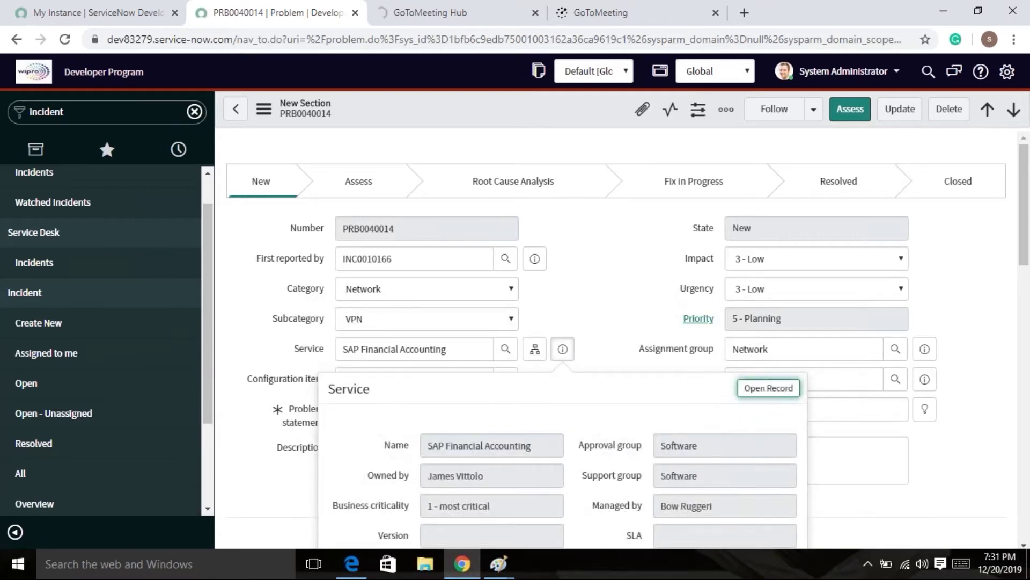
pyautogui.click(775, 389)
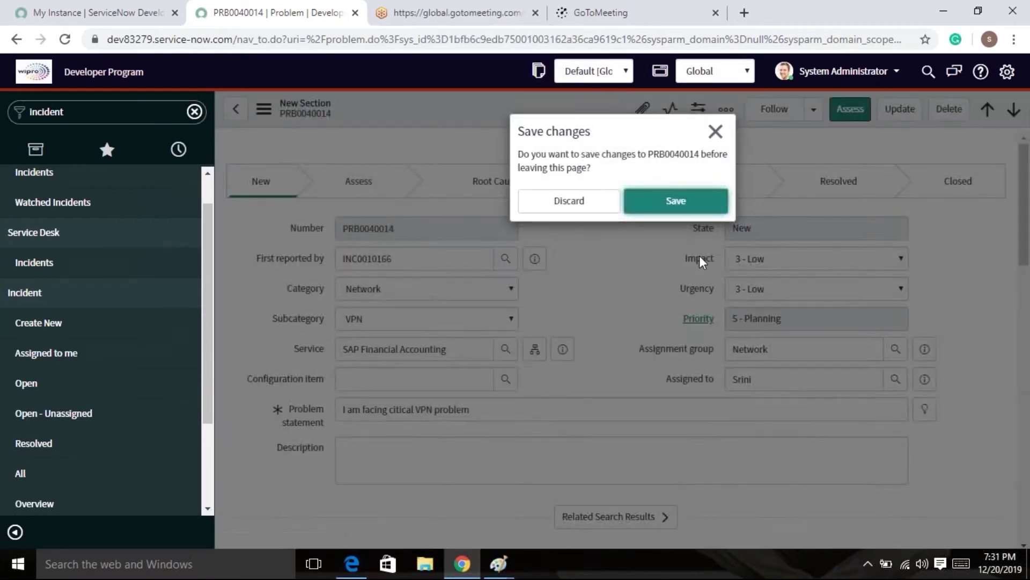
# - Save PRB0040014, return to it from the service record, and open the service dependency map
pyautogui.click(689, 202)
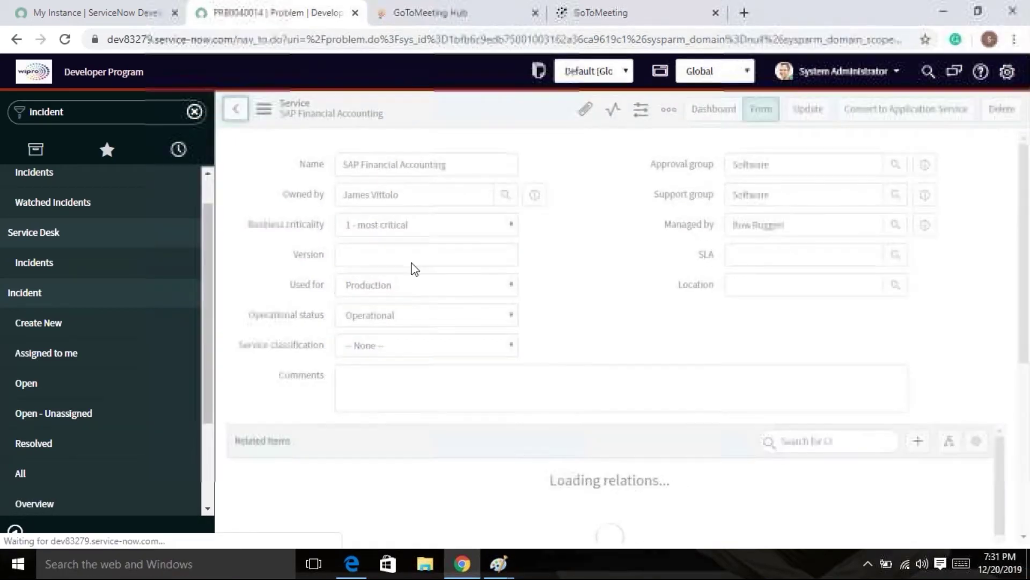
pyautogui.click(243, 113)
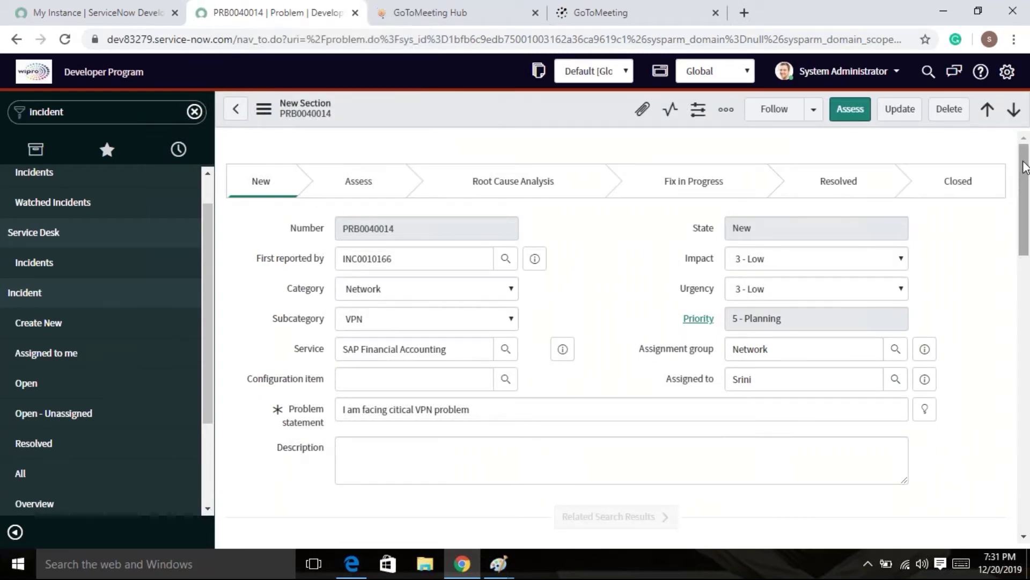
pyautogui.moveTo(1025, 192)
pyautogui.mouseDown()
pyautogui.moveTo(1025, 234)
pyautogui.moveTo(1024, 190)
pyautogui.mouseUp()
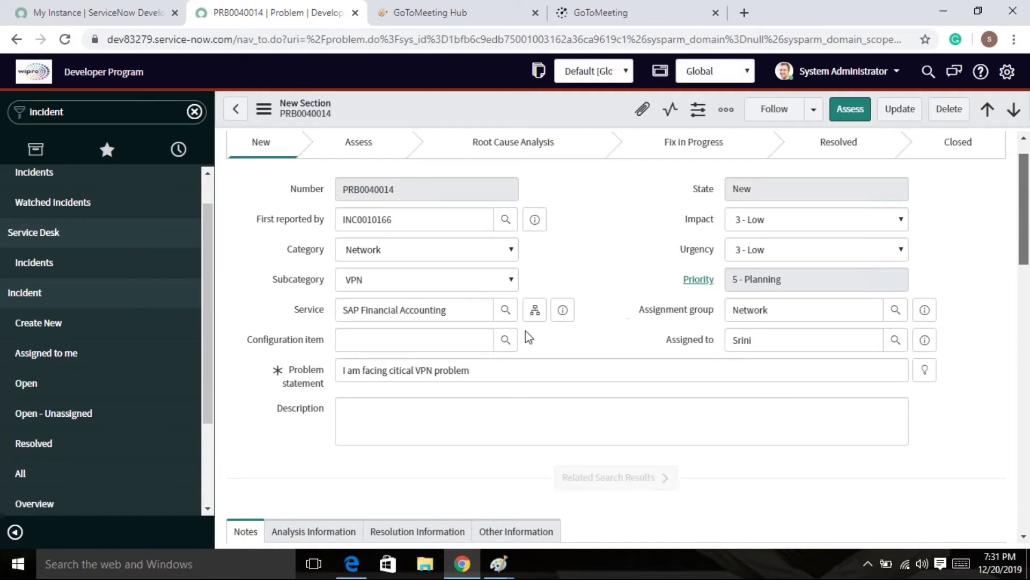
pyautogui.click(534, 350)
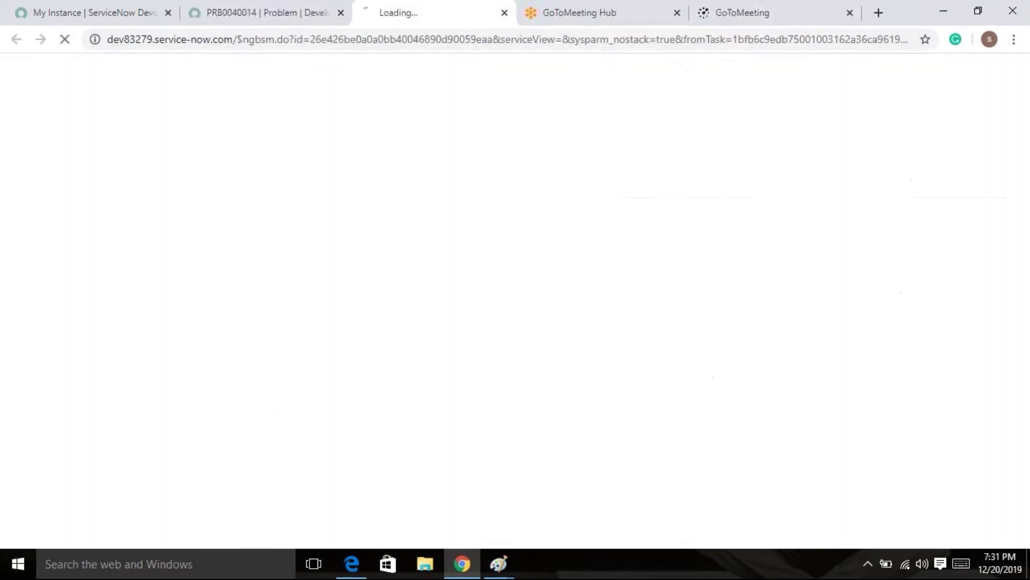
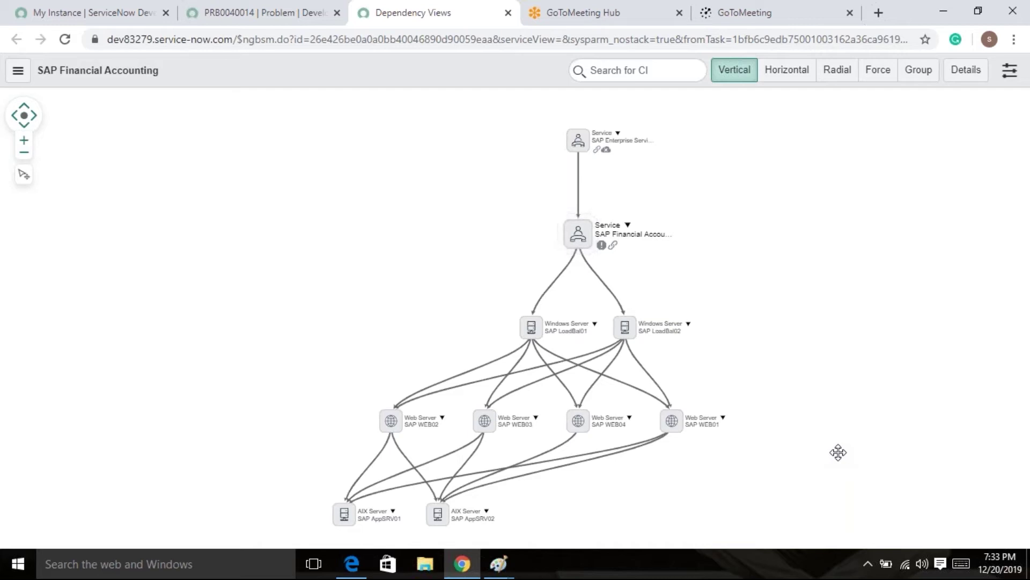
# - Open problem task PTASK0010001 from the Problem Tasks list of problem PRB0040014
pyautogui.click(263, 12)
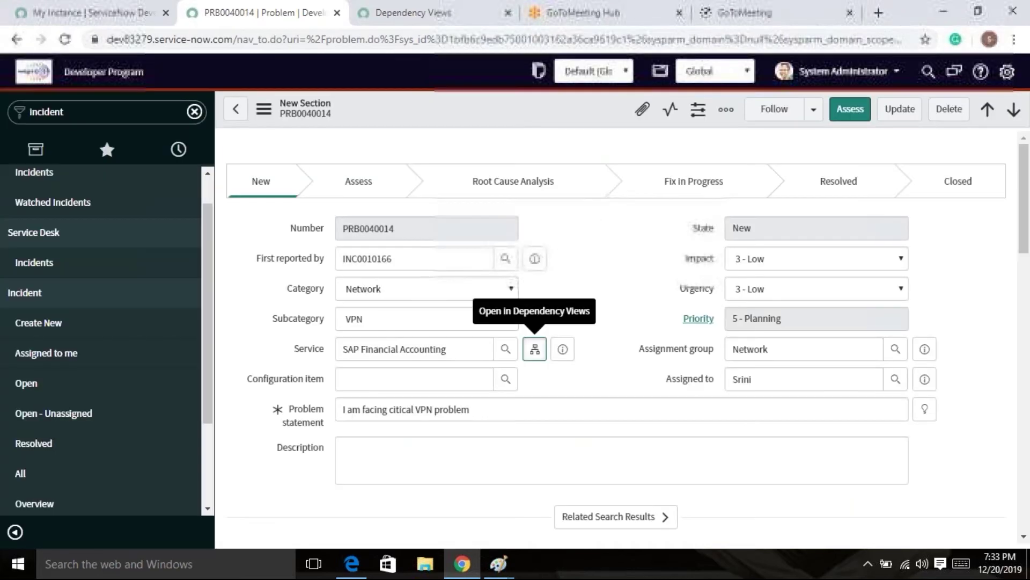
pyautogui.scroll(-10, 472, 403)
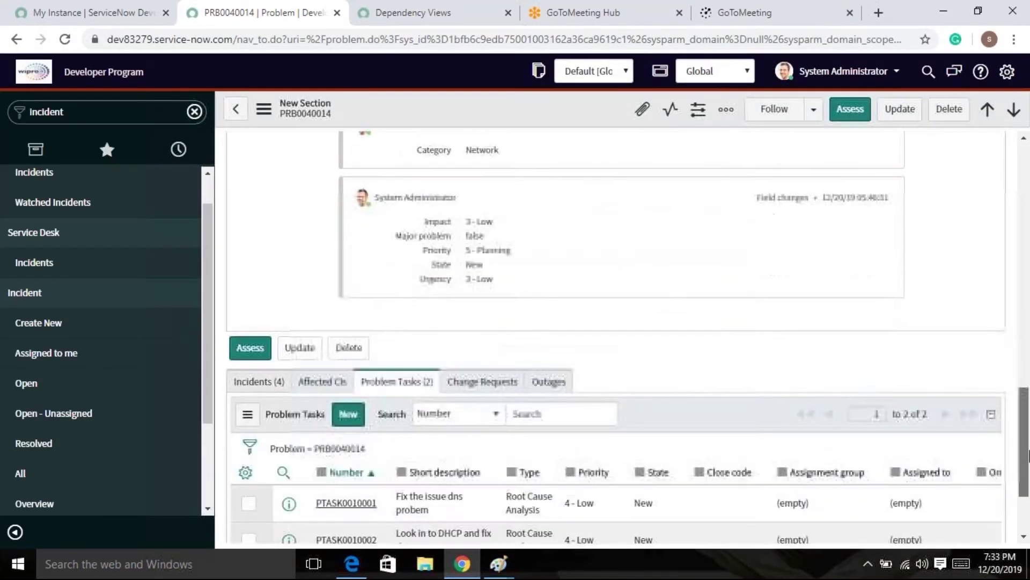
pyautogui.click(341, 378)
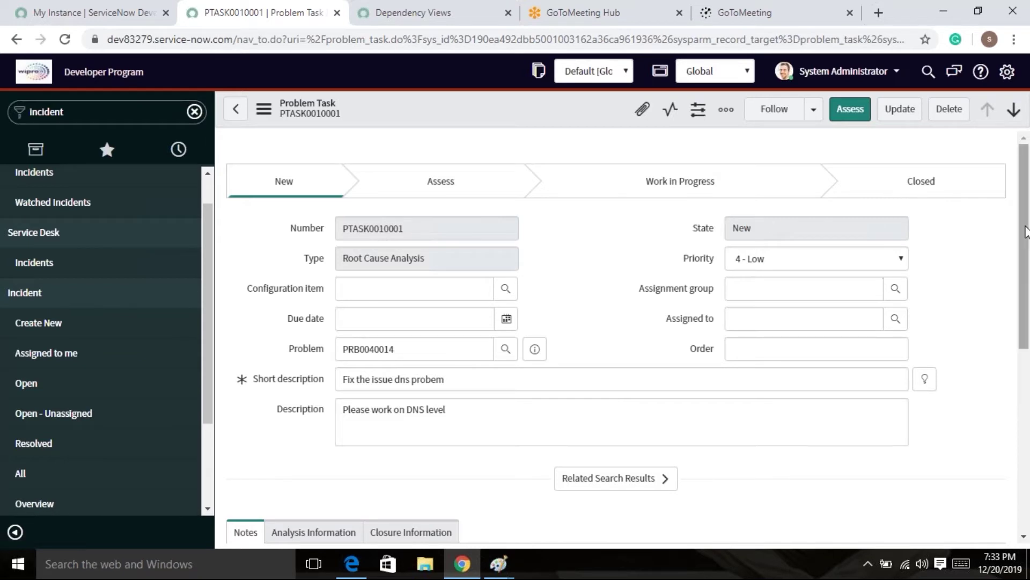
# - Look over the problem task form, then show all 127 incidents via Incident > All
pyautogui.scroll(-1, 1028, 279)
pyautogui.scroll(-6, 1027, 279)
pyautogui.scroll(7, 1028, 225)
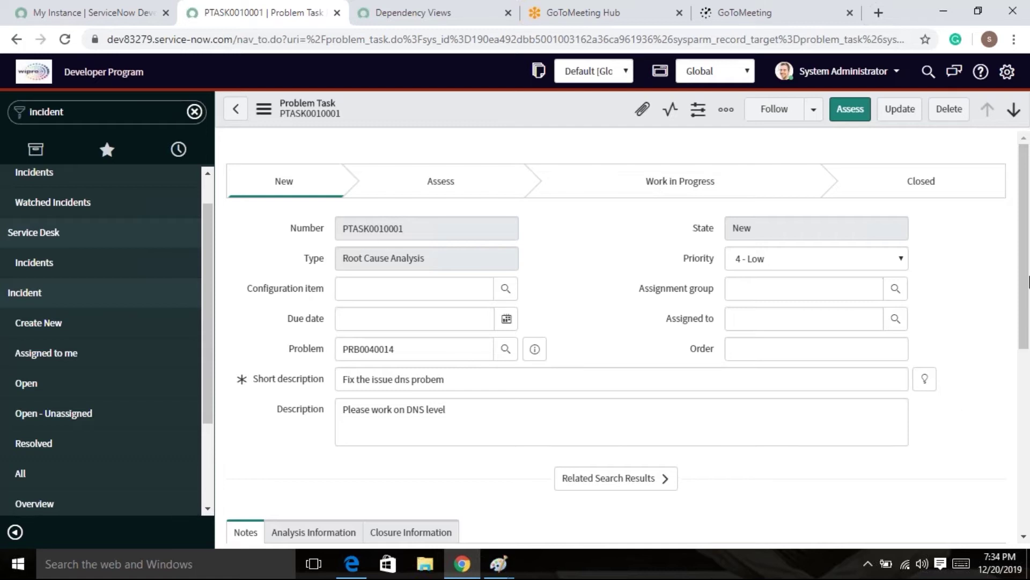
pyautogui.scroll(-7, 1028, 278)
pyautogui.scroll(7, 1027, 242)
pyautogui.click(21, 478)
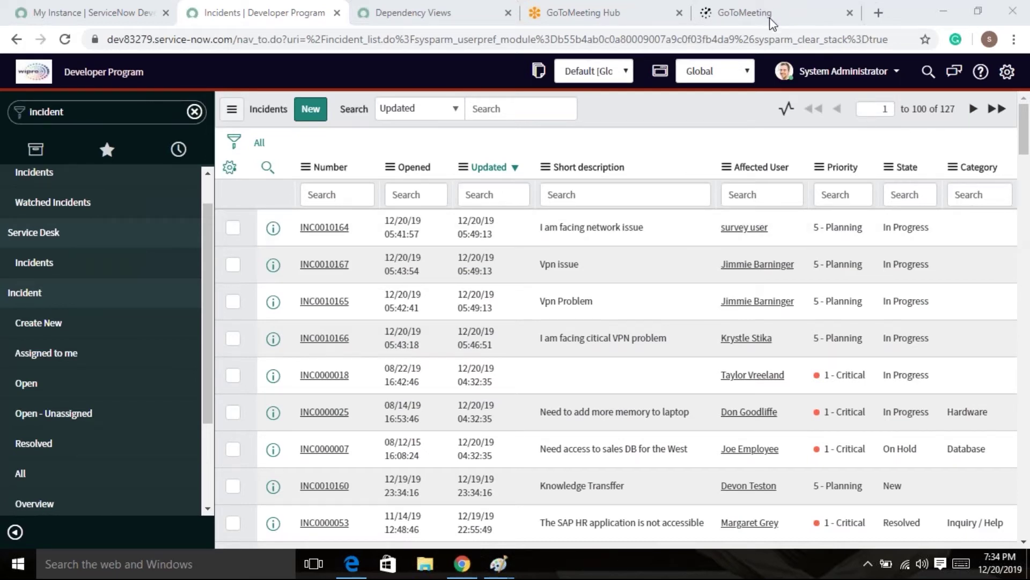
# - Search Google for 'problem management' in a new browser tab
pyautogui.click(878, 12)
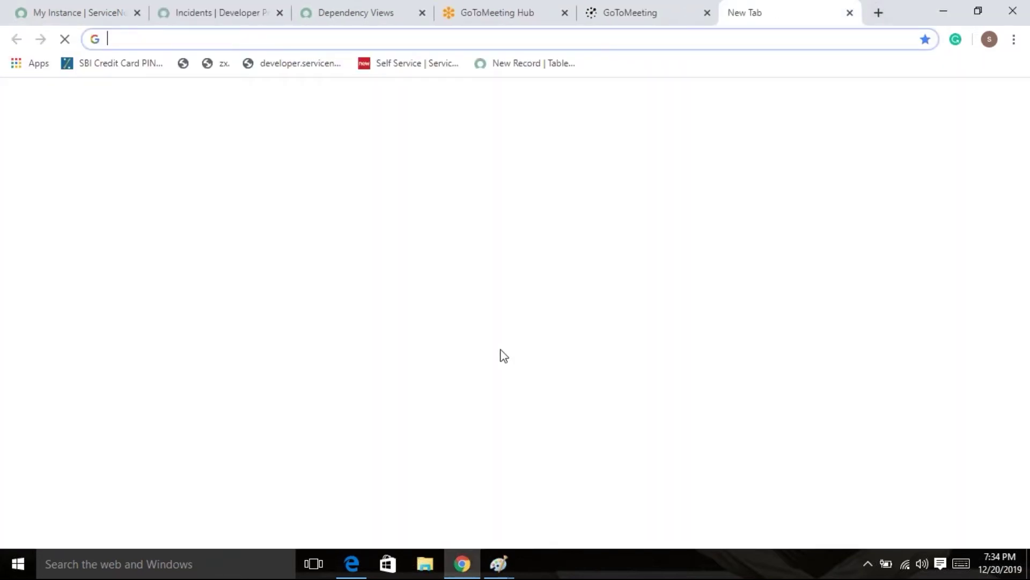
pyautogui.click(498, 311)
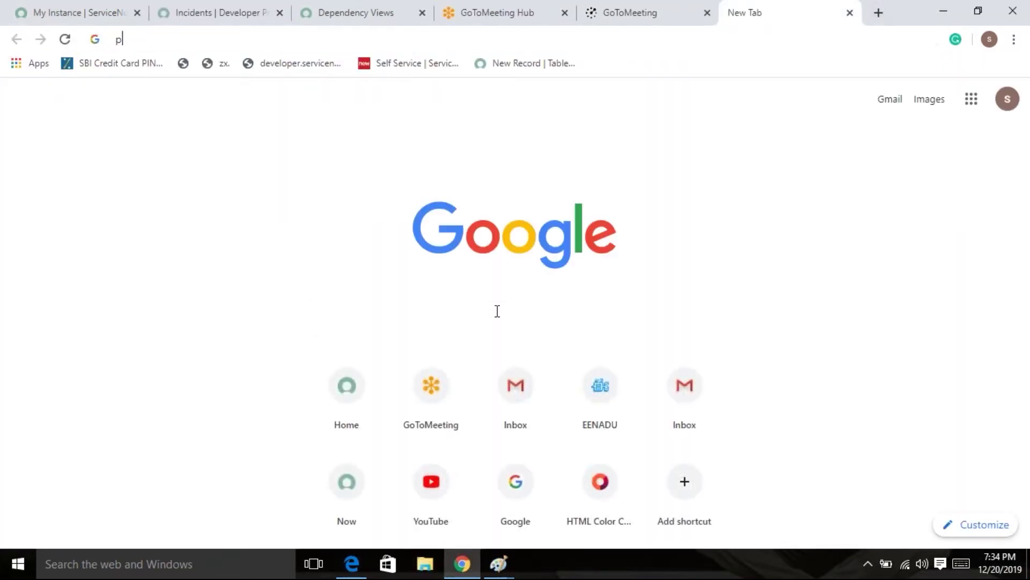
pyautogui.write('problem')
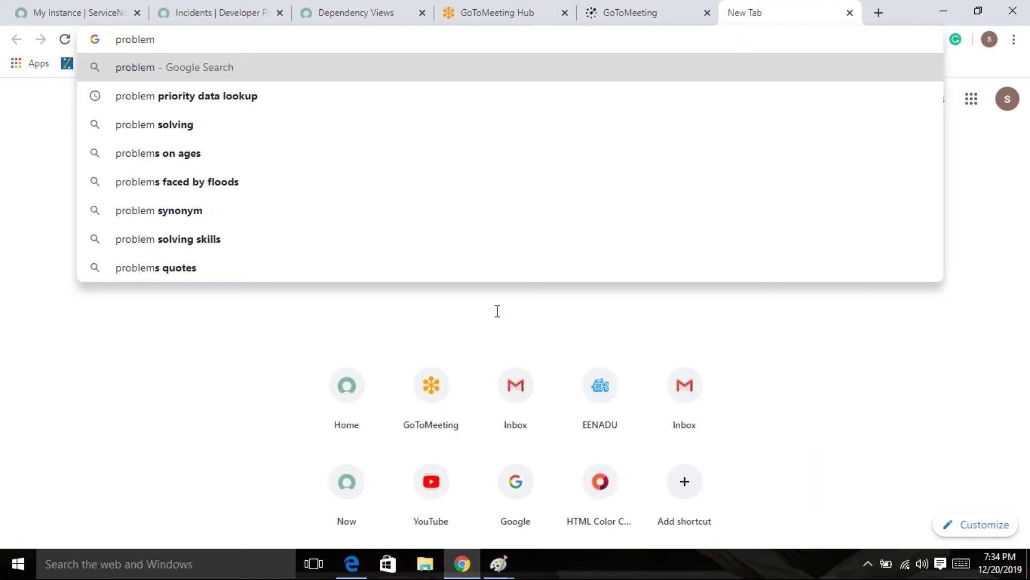
pyautogui.write(' manga')
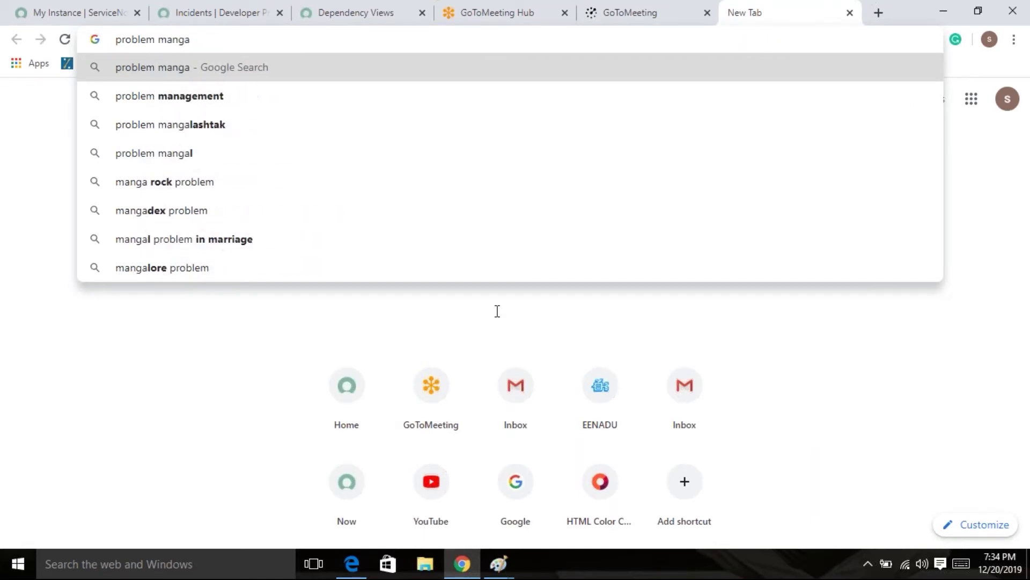
pyautogui.click(219, 102)
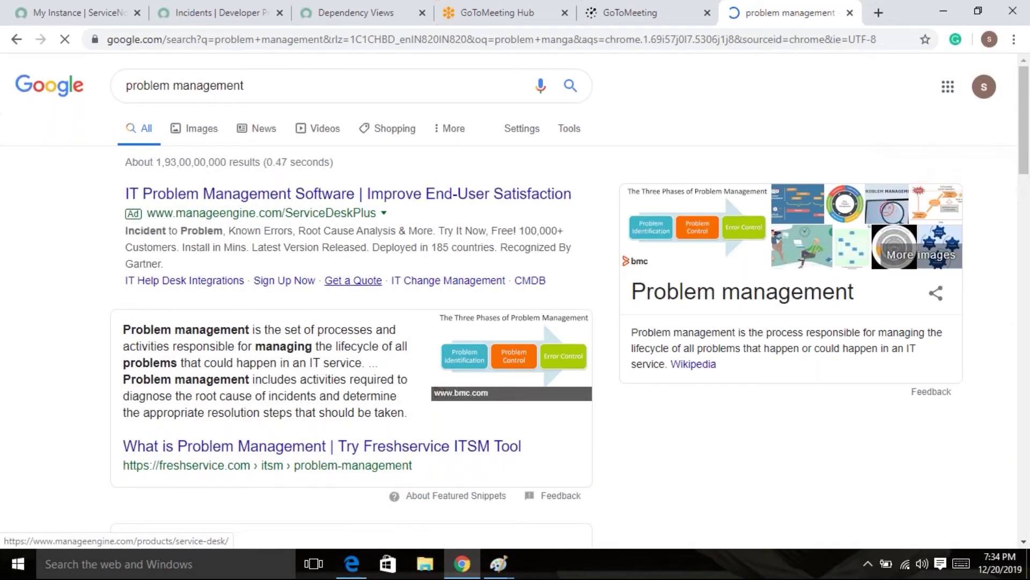
# - Refine the Google search to 'problem management in servicenow'
pyautogui.scroll(-12, 456, 322)
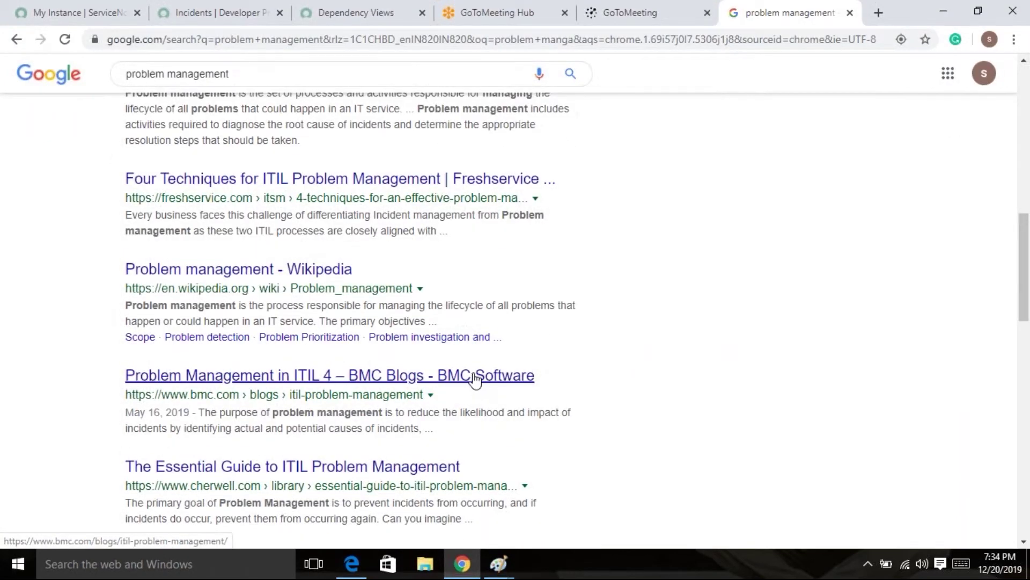
pyautogui.scroll(3, 477, 385)
pyautogui.scroll(6, 349, 322)
pyautogui.scroll(-3, 349, 322)
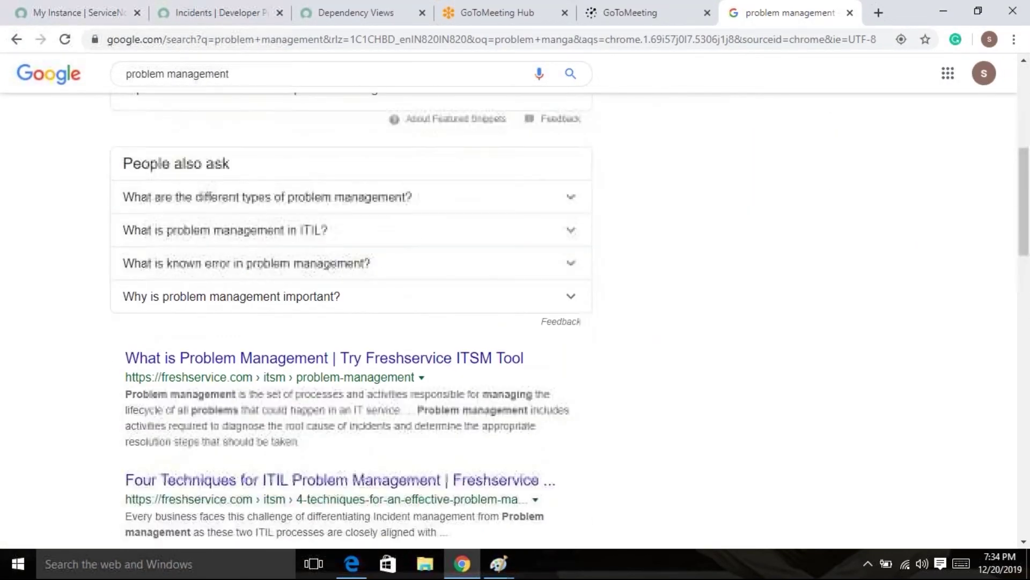
pyautogui.click(229, 74)
pyautogui.write('in')
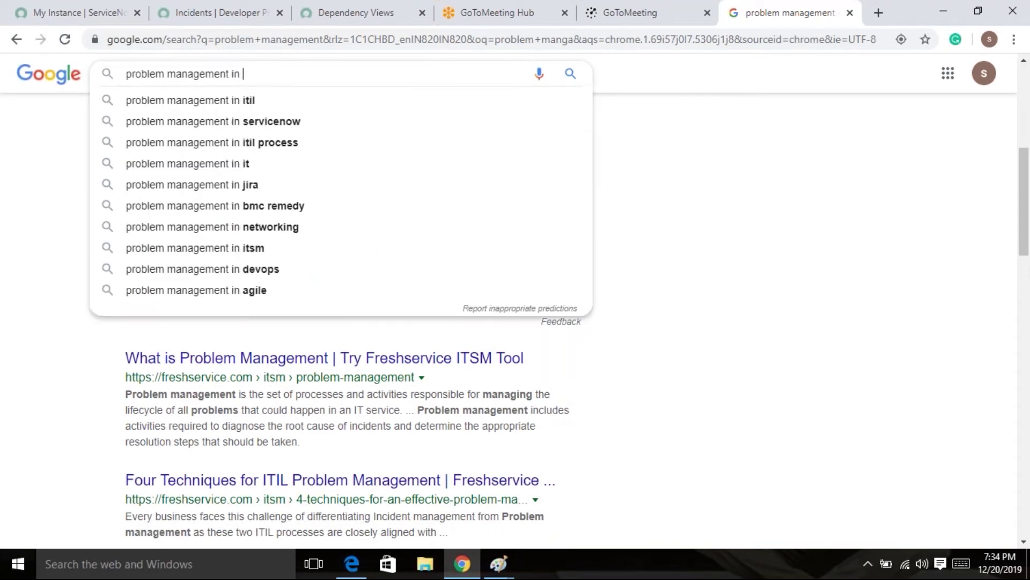
pyautogui.click(288, 121)
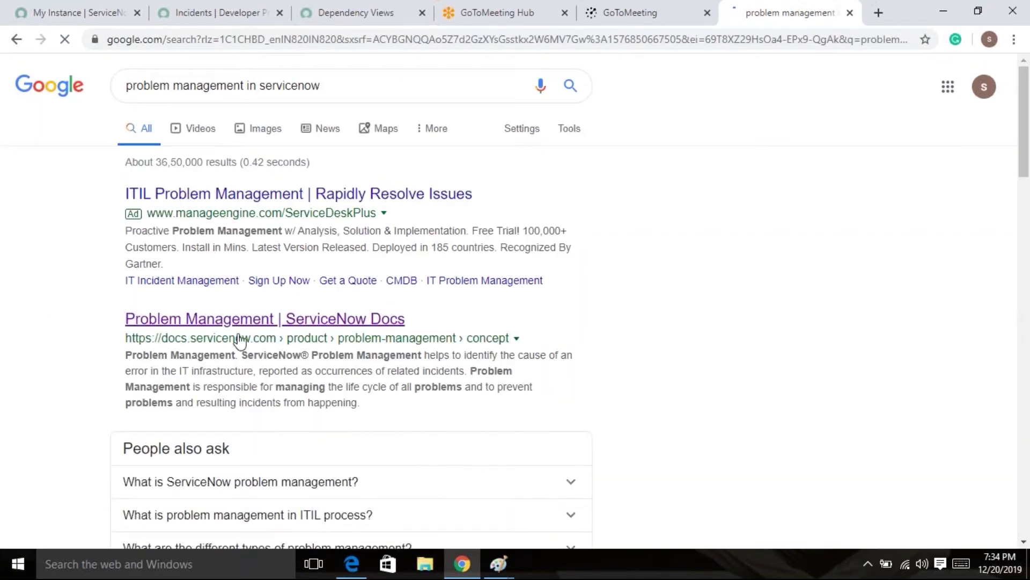
# - Read the ServiceNow Docs Problem Management page and go to the Problem Management process article
pyautogui.click(229, 322)
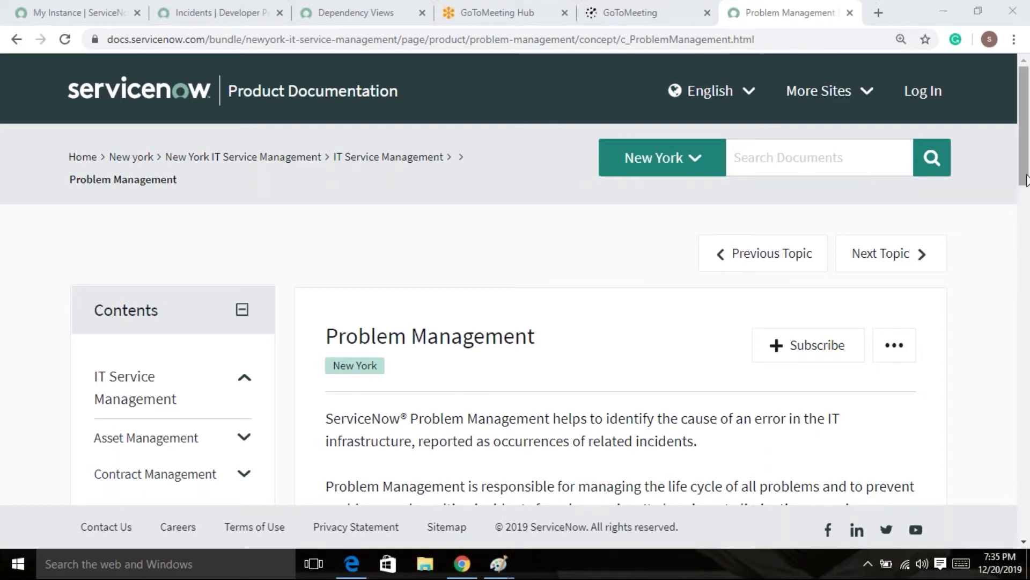
pyautogui.moveTo(1025, 157); pyautogui.dragTo(1021, 183)
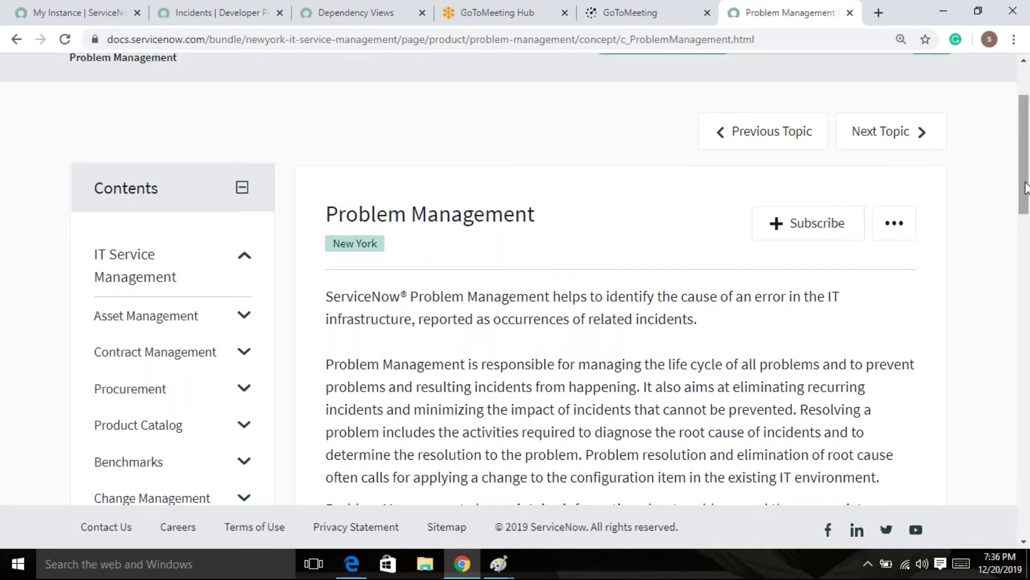
pyautogui.moveTo(1025, 188); pyautogui.dragTo(1025, 230)
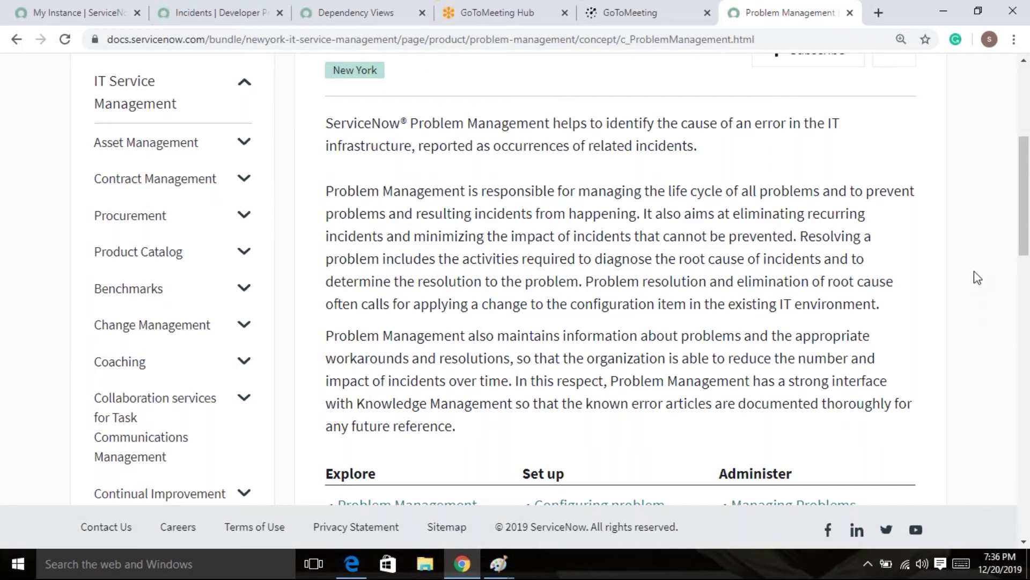
pyautogui.moveTo(1025, 216); pyautogui.dragTo(1025, 224)
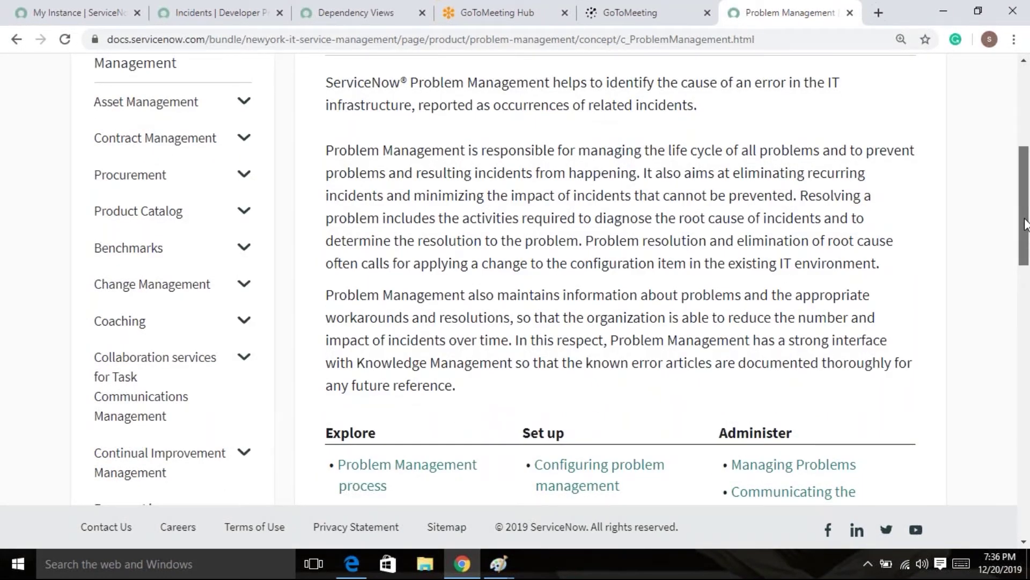
pyautogui.scroll(-10, 1025, 231)
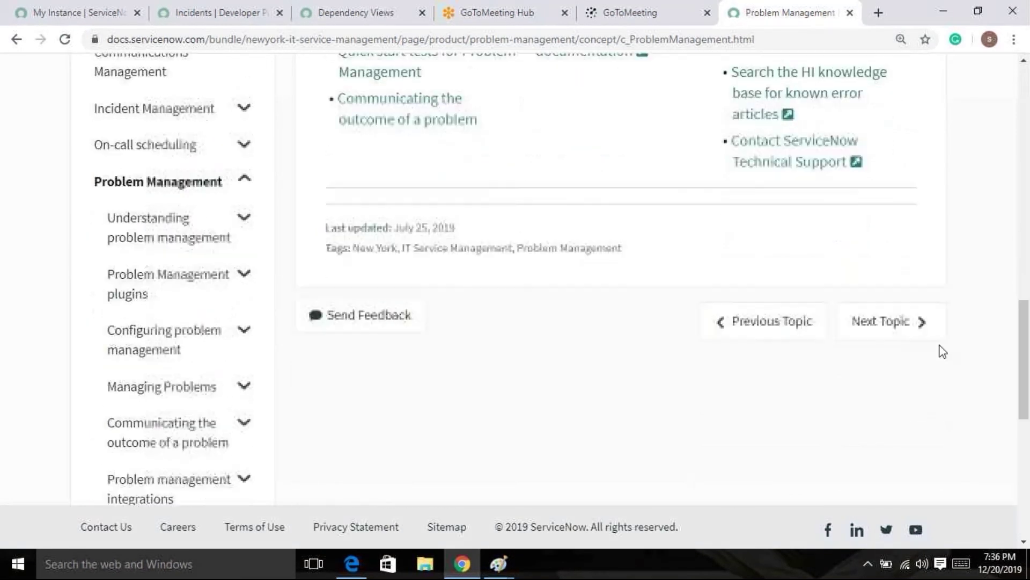
pyautogui.scroll(3, 909, 333)
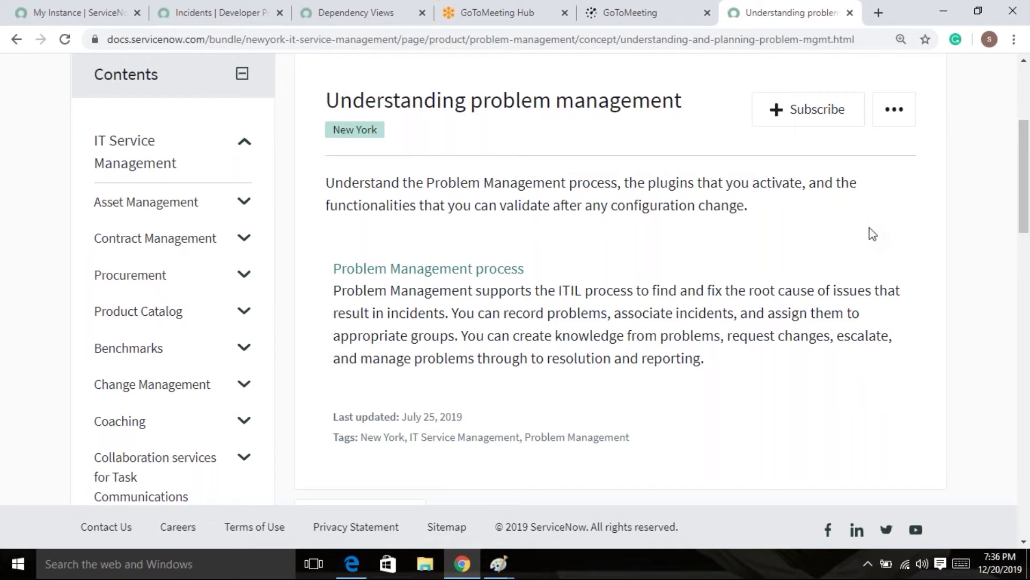
pyautogui.scroll(-2, 1022, 166)
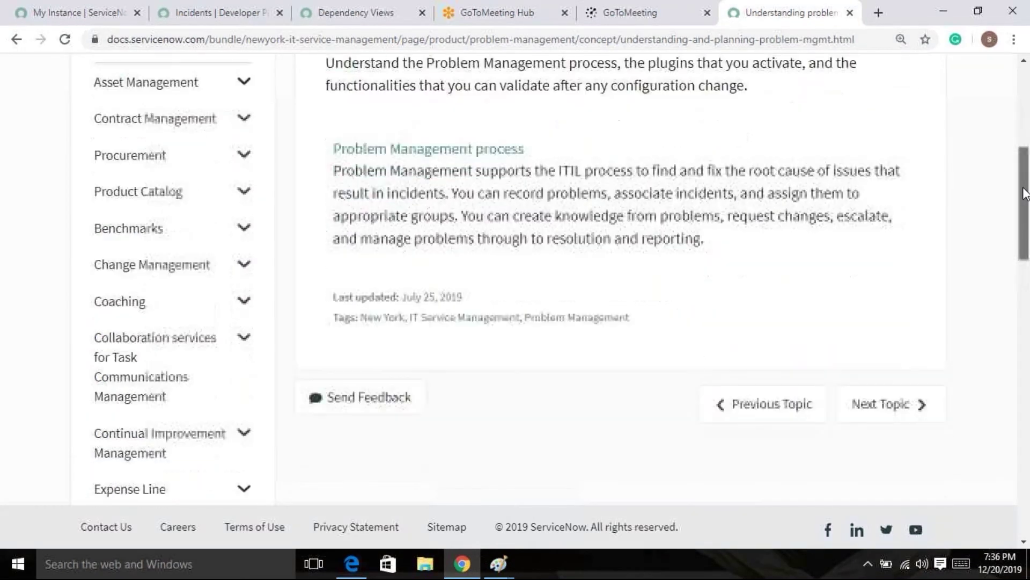
pyautogui.click(433, 153)
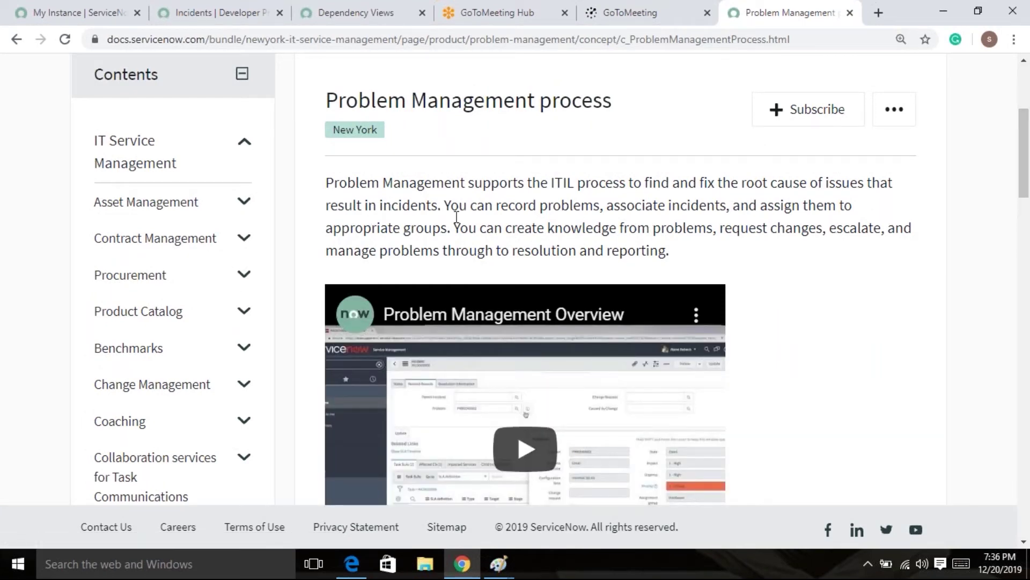
# - Read through the Problem Management process article, then bring the second Untitled Paint drawing forward
pyautogui.scroll(3, 527, 365)
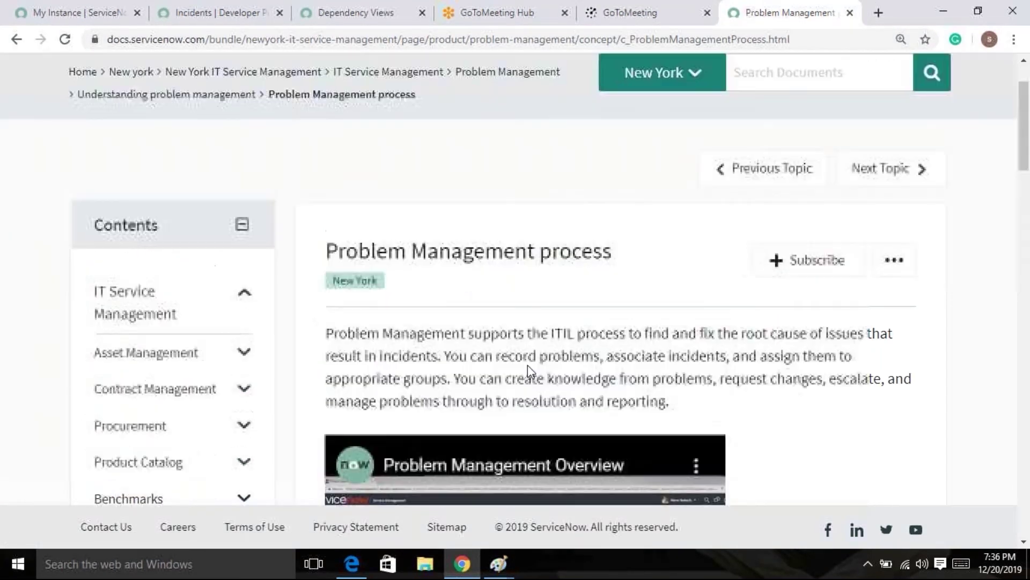
pyautogui.moveTo(1023, 149); pyautogui.dragTo(1028, 185)
pyautogui.scroll(-4, 1027, 185)
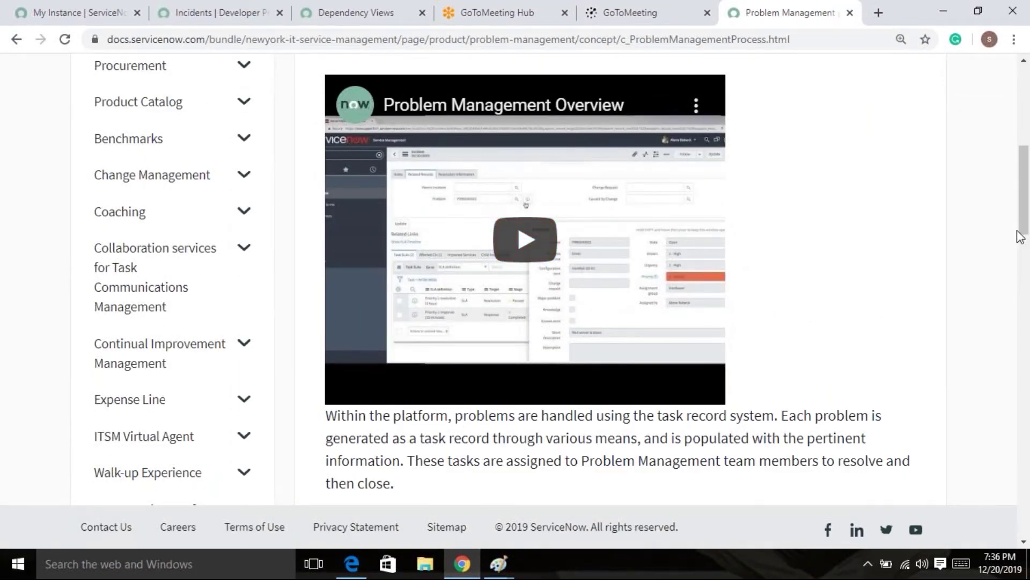
pyautogui.scroll(2, 1022, 174)
pyautogui.scroll(3, 1022, 174)
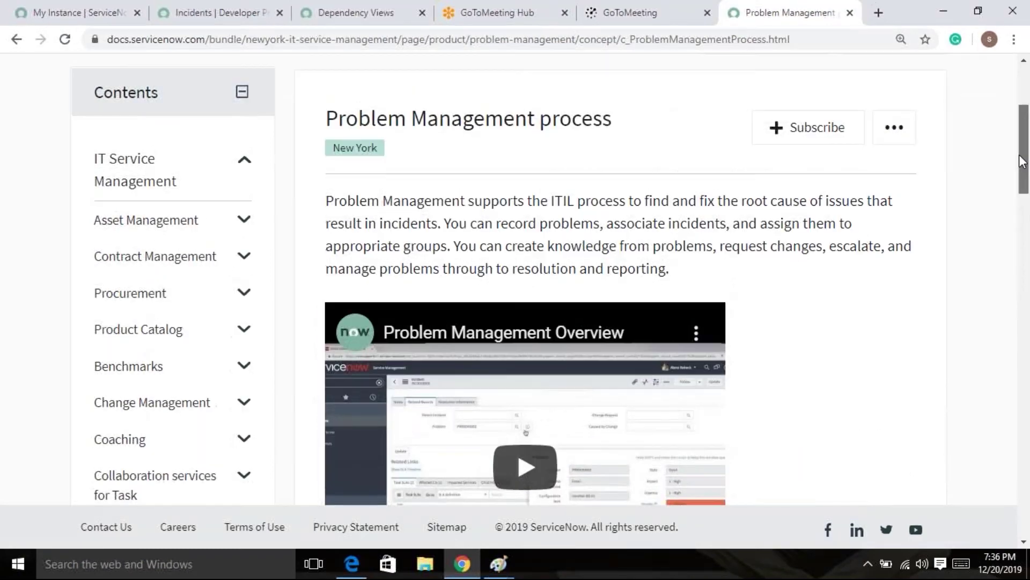
pyautogui.moveTo(1025, 163); pyautogui.dragTo(1024, 99)
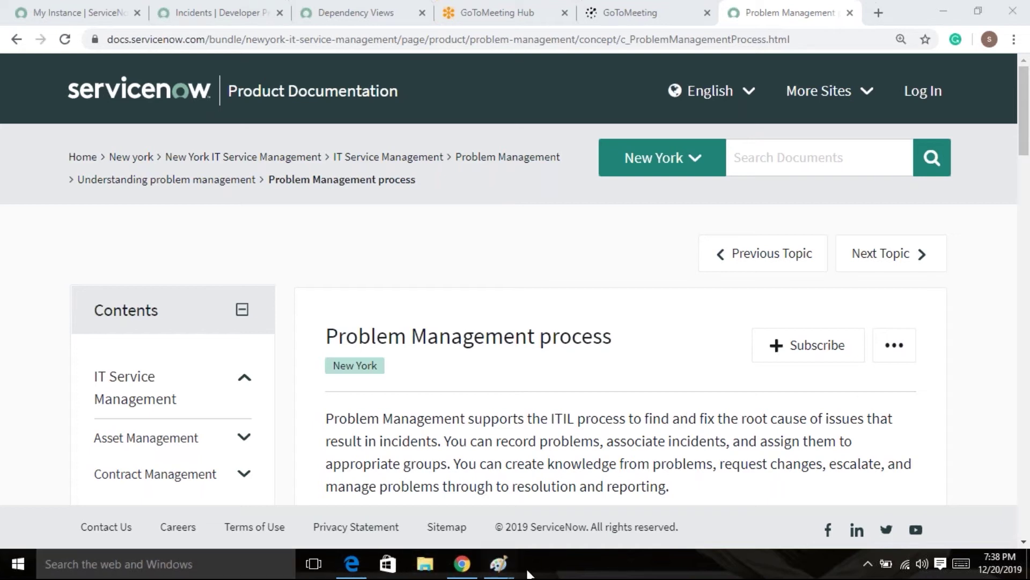
pyautogui.moveTo(501, 564)
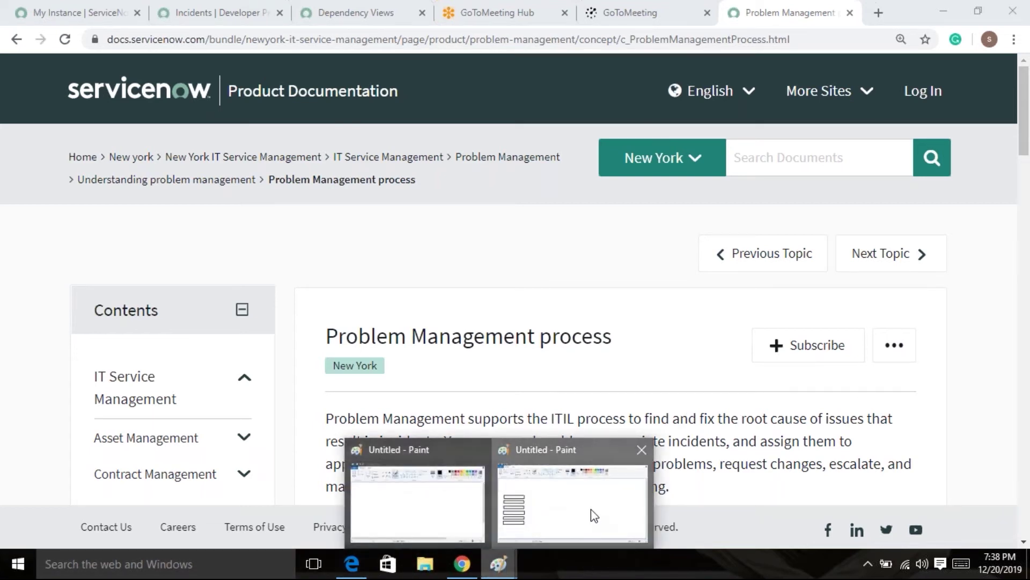
pyautogui.click(594, 516)
# - Undo the drawn rectangles in Paint, then switch between the browser docs page and Paint
pyautogui.hotkey('ctrl', 'z')
pyautogui.hotkey('ctrl', 'z')
pyautogui.hotkey('ctrl', 'z')
pyautogui.hotkey('ctrl', 'z')
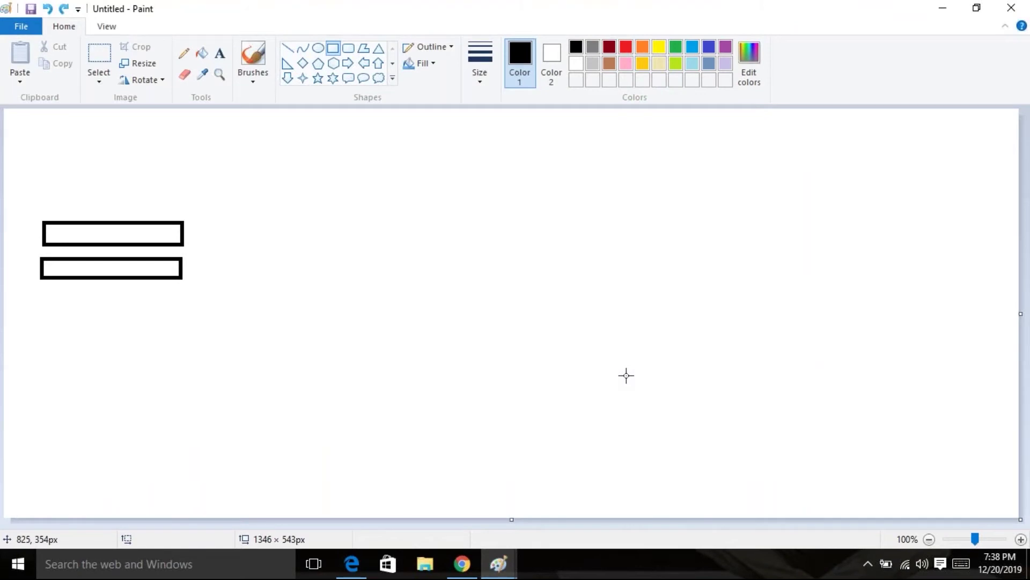
pyautogui.hotkey('ctrl', 'z')
pyautogui.hotkey('ctrl', 'z')
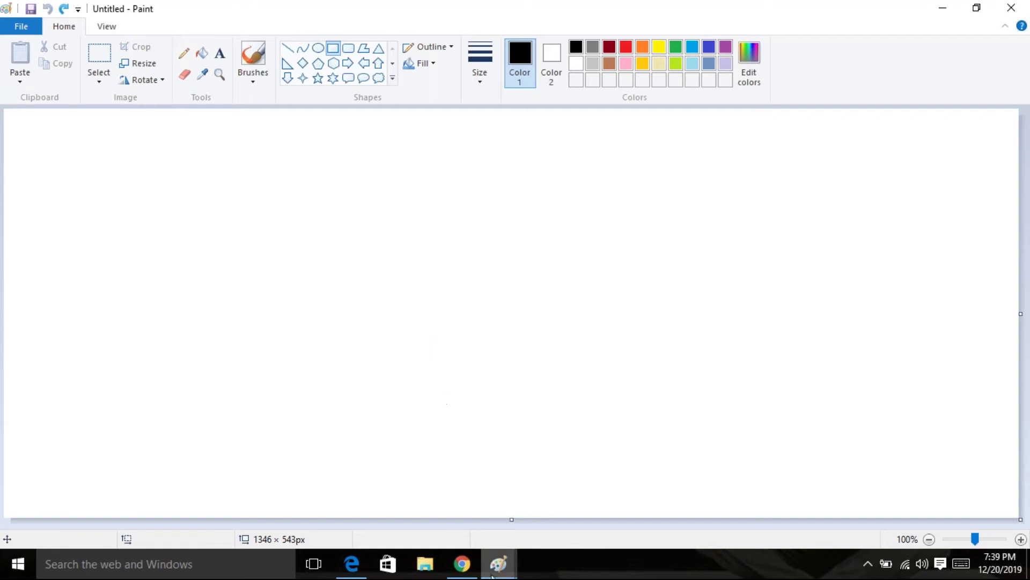
pyautogui.click(463, 564)
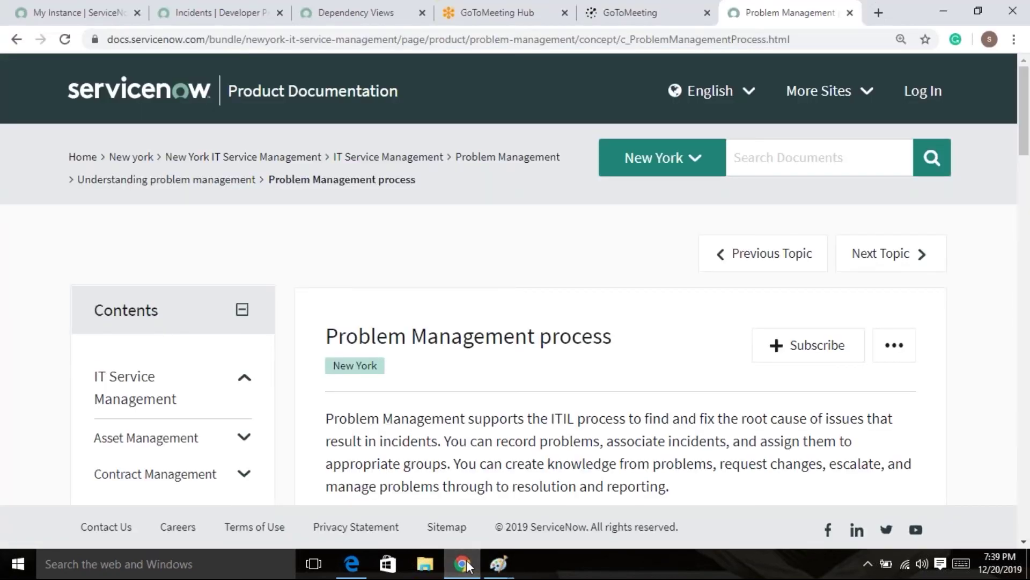
pyautogui.click(463, 564)
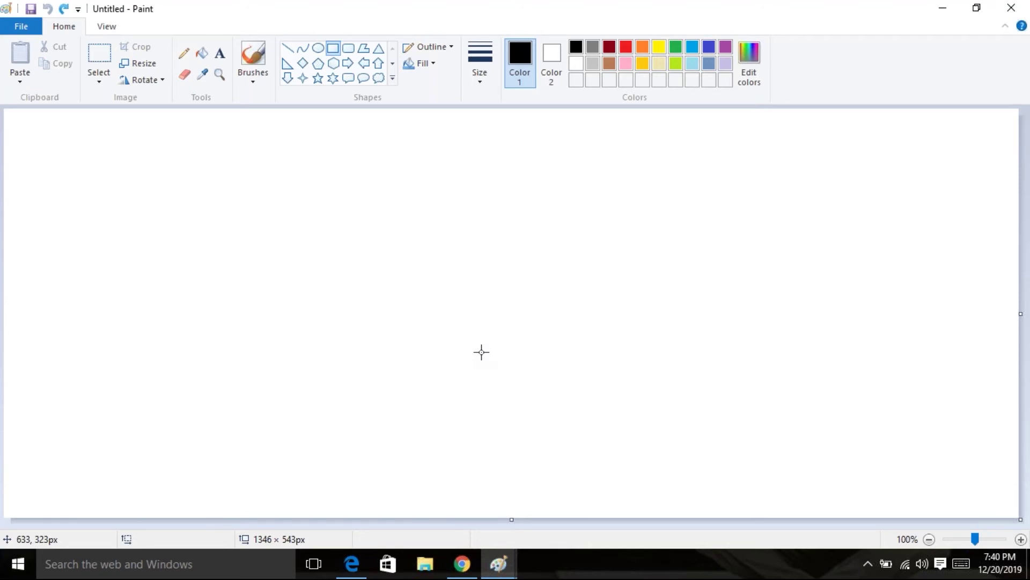
# - Bring the browser with the Problem Management process article back over the empty Paint canvas
pyautogui.click(471, 565)
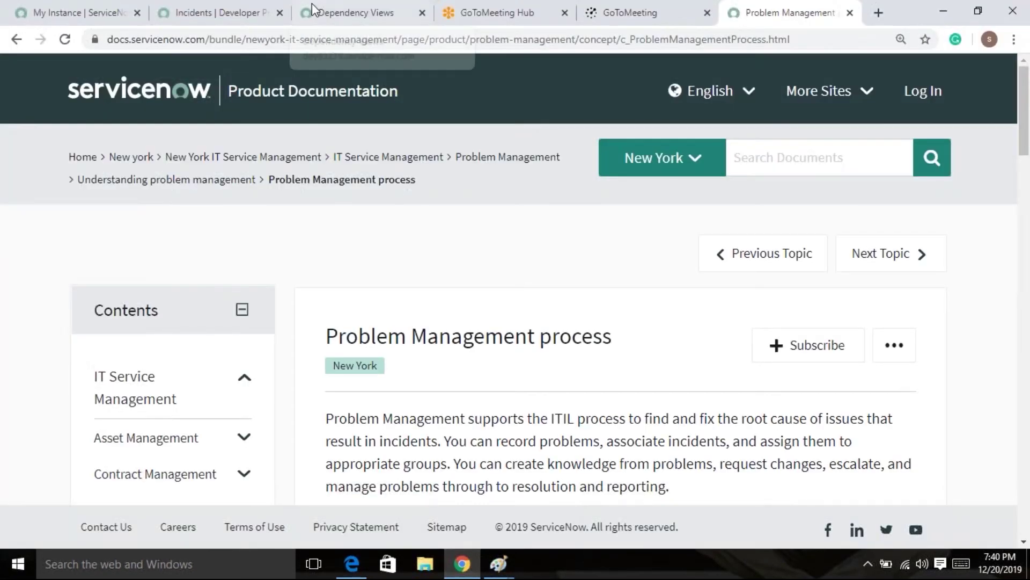
# - Close the Dependency Views browser tab
pyautogui.click(309, 11)
pyautogui.rightClick(329, 12)
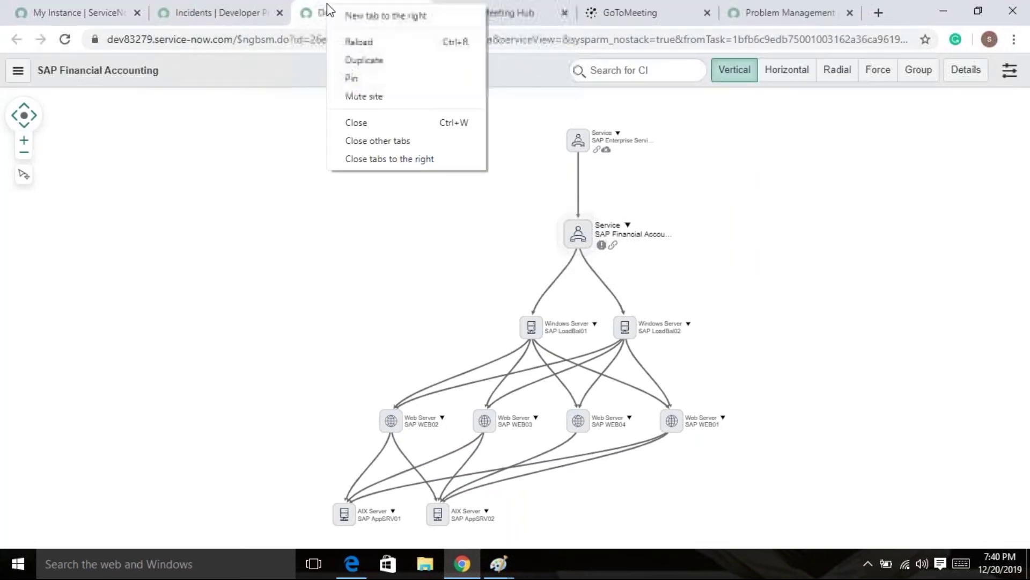
pyautogui.click(388, 124)
# - Return to the incident list at 125% zoom and start new incident INC0010168
pyautogui.click(276, 16)
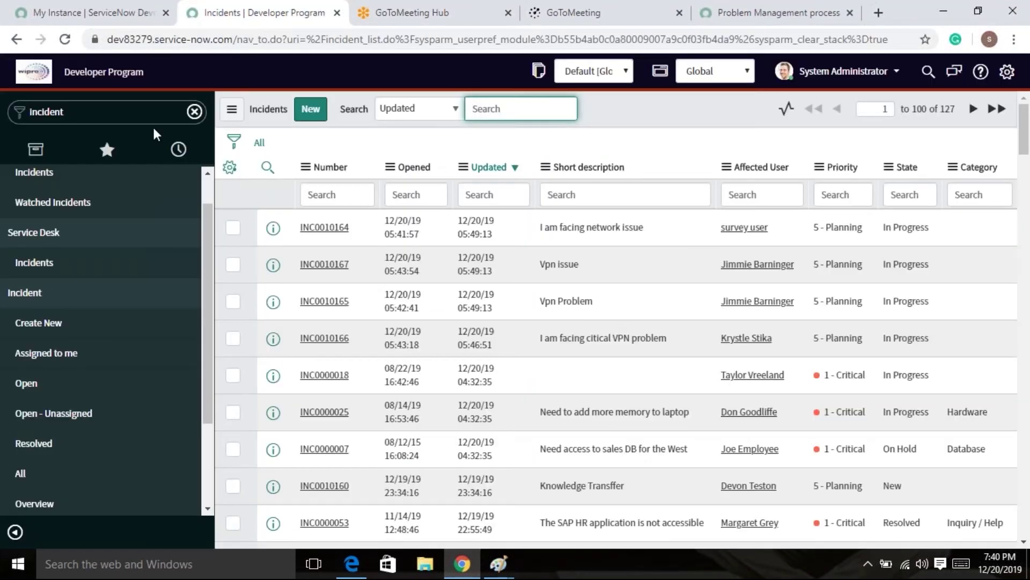
pyautogui.hotkey('ctrl', '+')
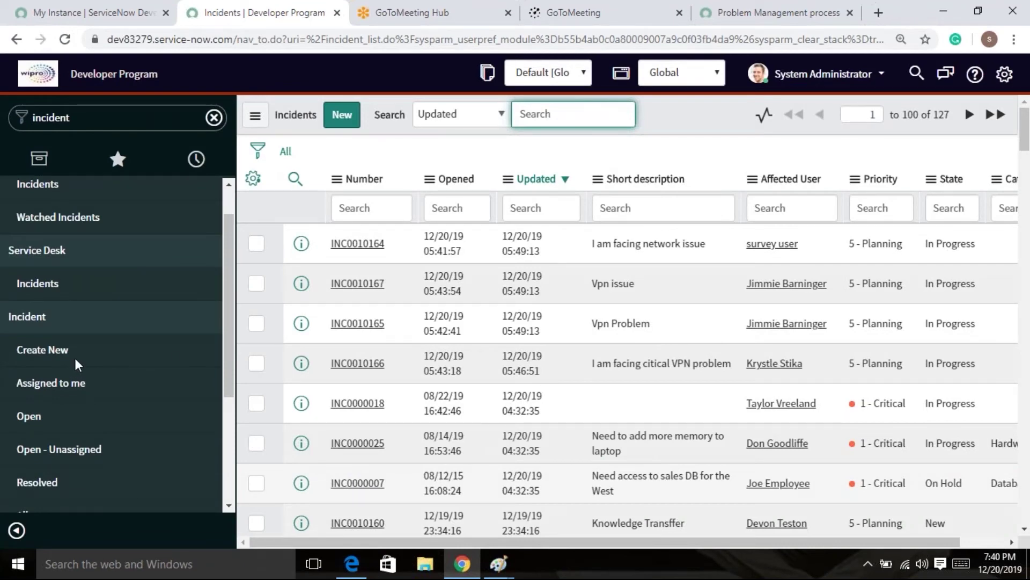
pyautogui.hotkey('ctrl', '-')
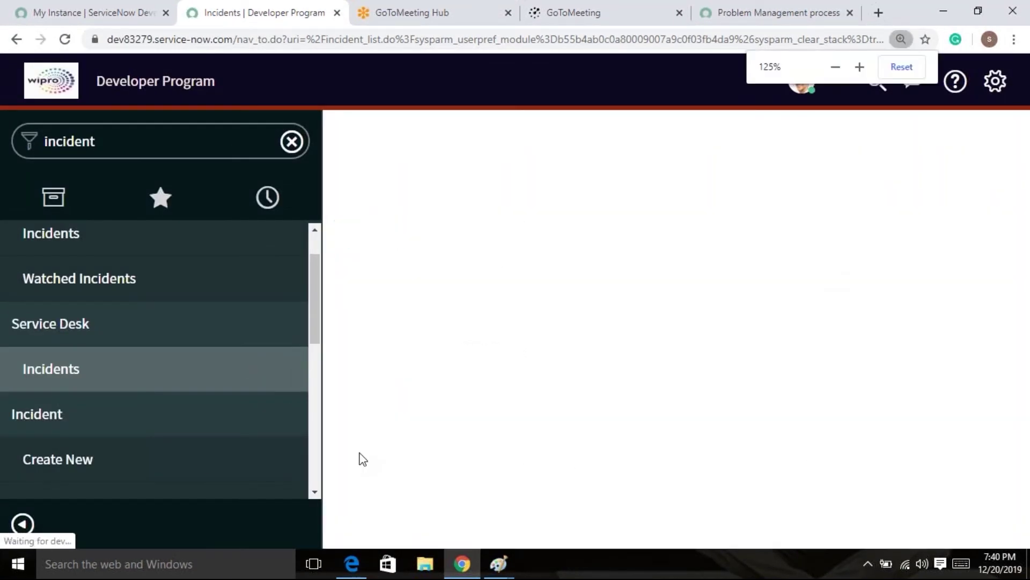
pyautogui.click(116, 404)
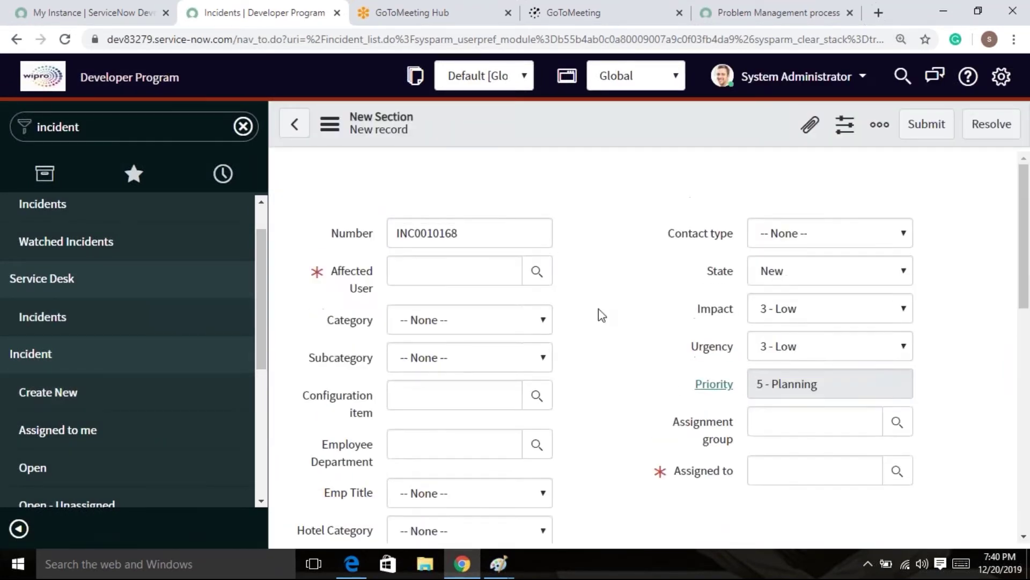
# - Check the Category choices on INC0010168, leaving Category at None
pyautogui.click(543, 322)
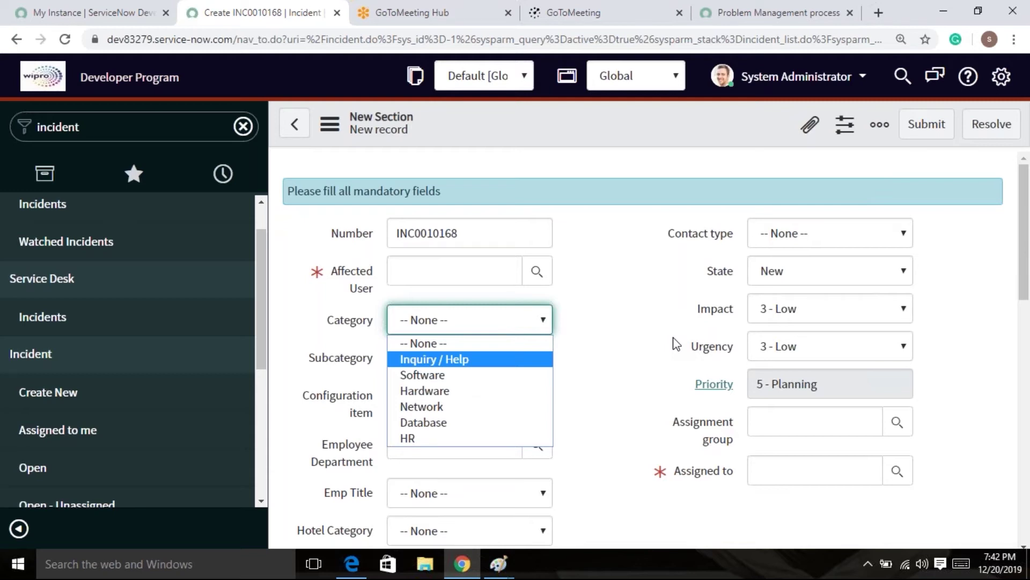
pyautogui.click(591, 368)
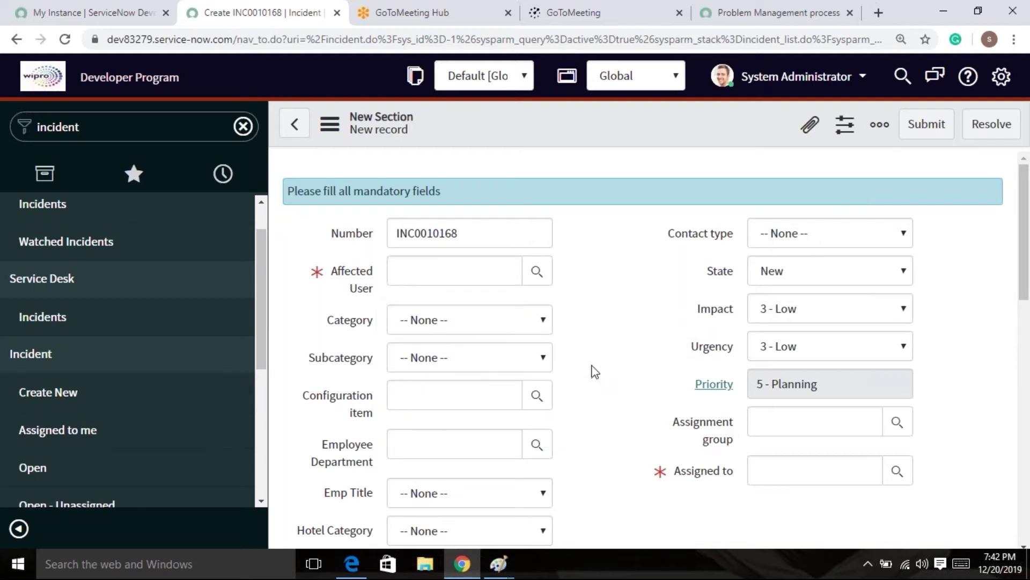
pyautogui.click(490, 319)
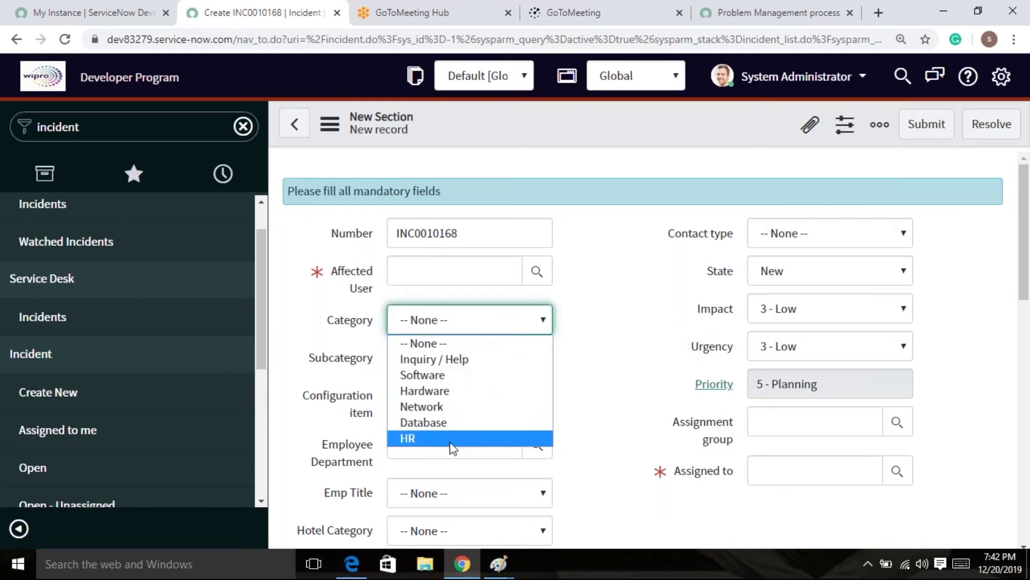
pyautogui.click(603, 291)
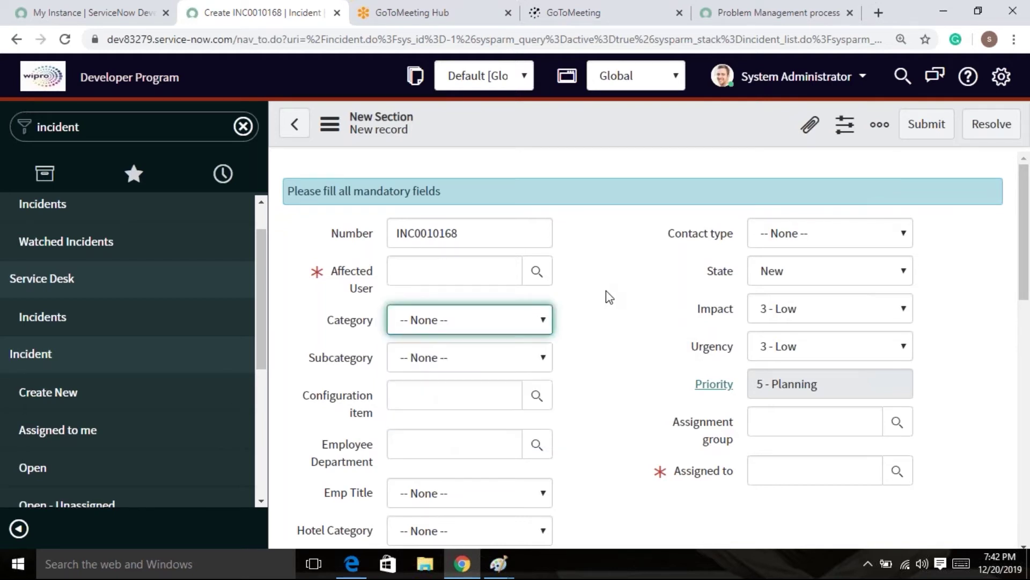
pyautogui.click(522, 327)
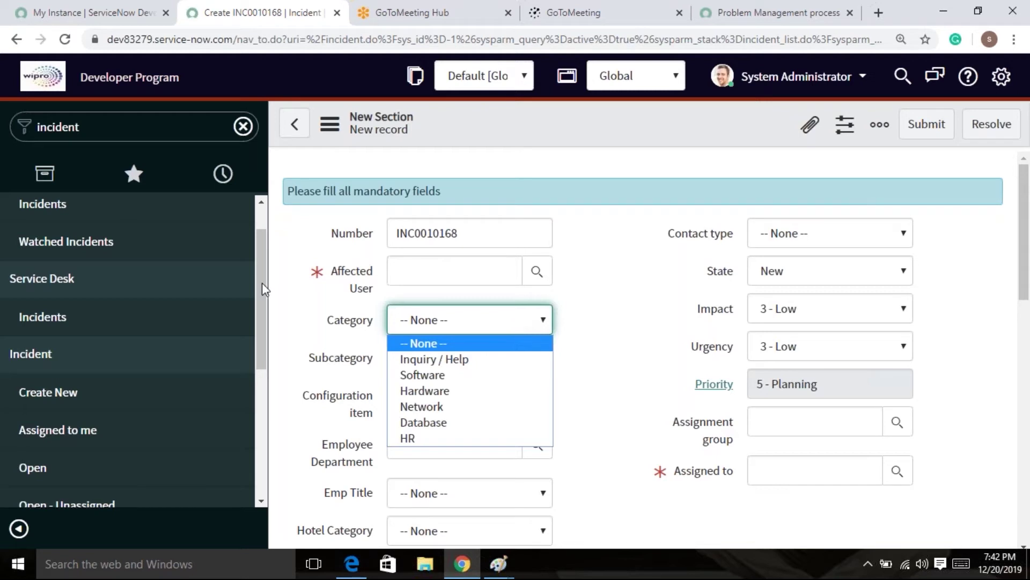
pyautogui.click(645, 281)
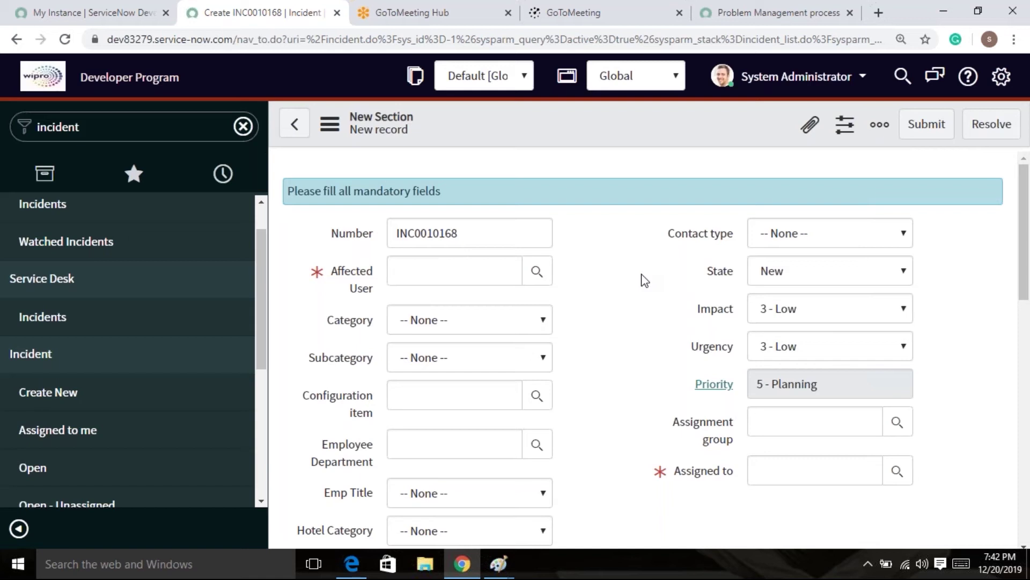
pyautogui.click(191, 123)
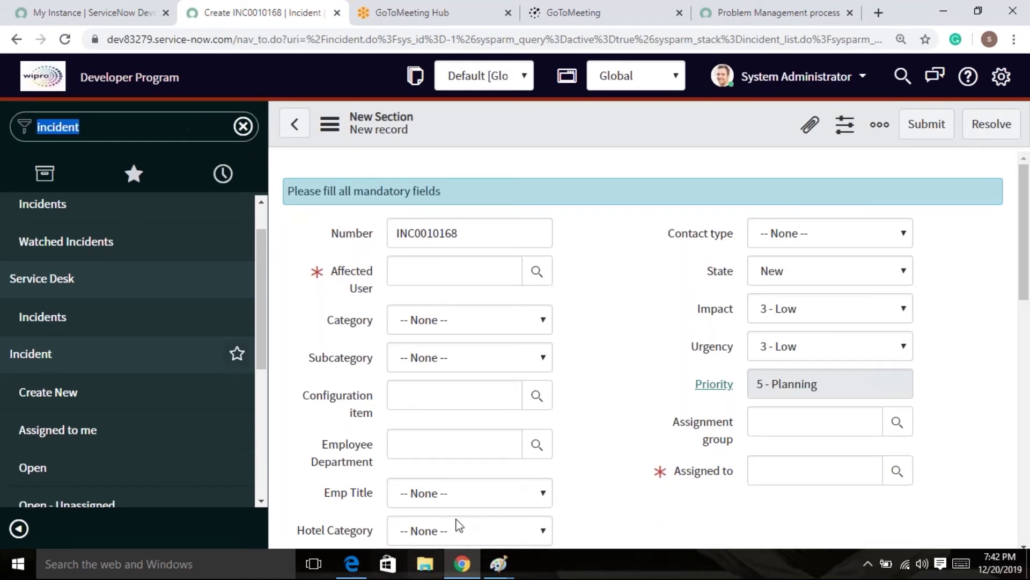
pyautogui.moveTo(462, 564)
pyautogui.click(499, 563)
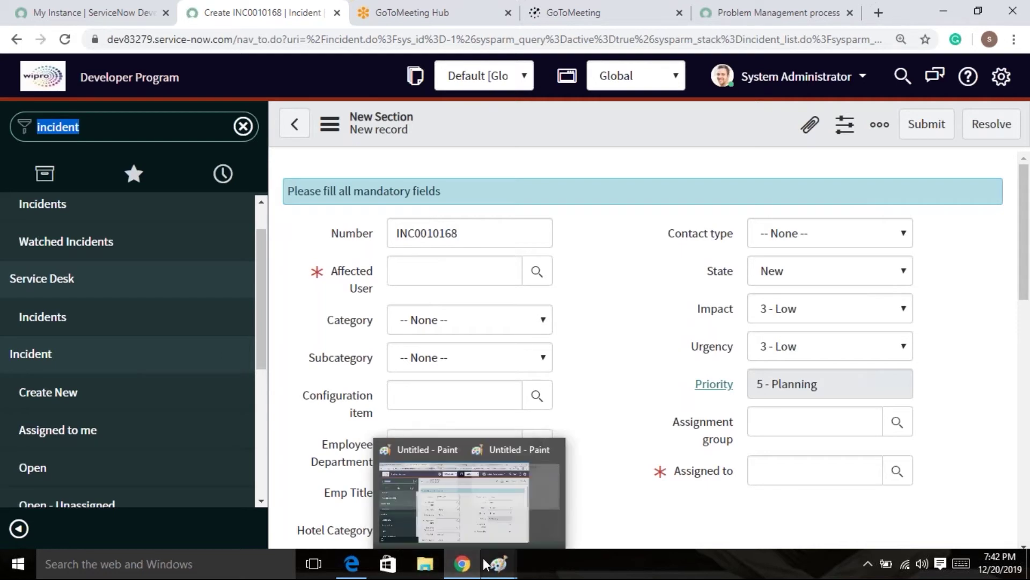
# - Bring Paint forward and write the label 'Normal Change' near the top of the canvas
pyautogui.click(546, 492)
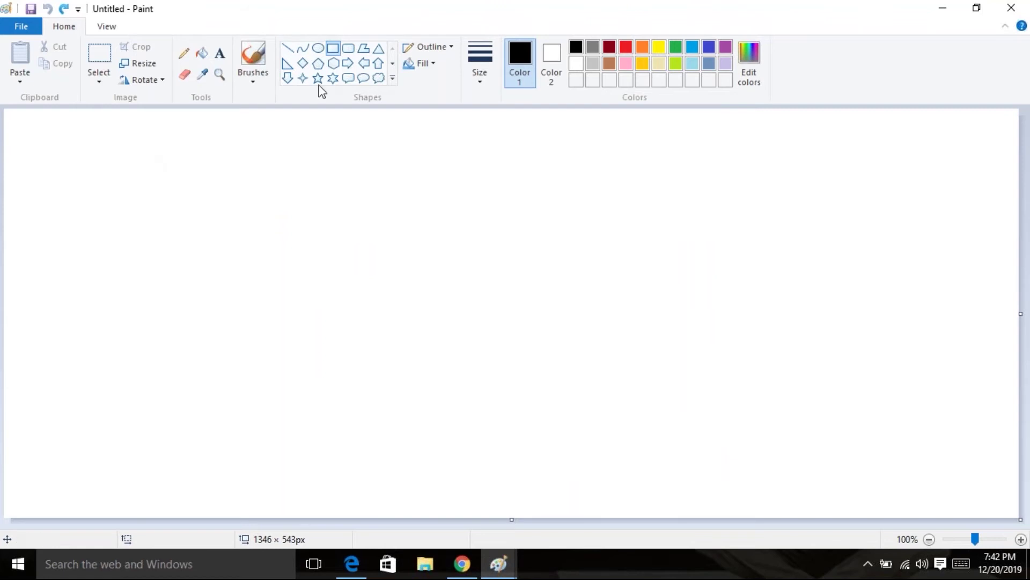
pyautogui.click(220, 53)
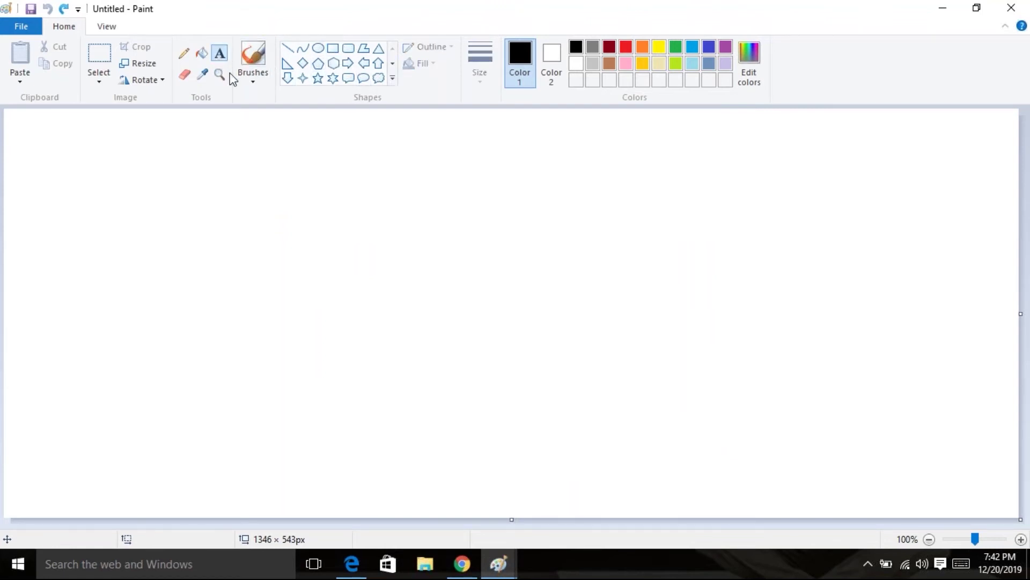
pyautogui.click(251, 175)
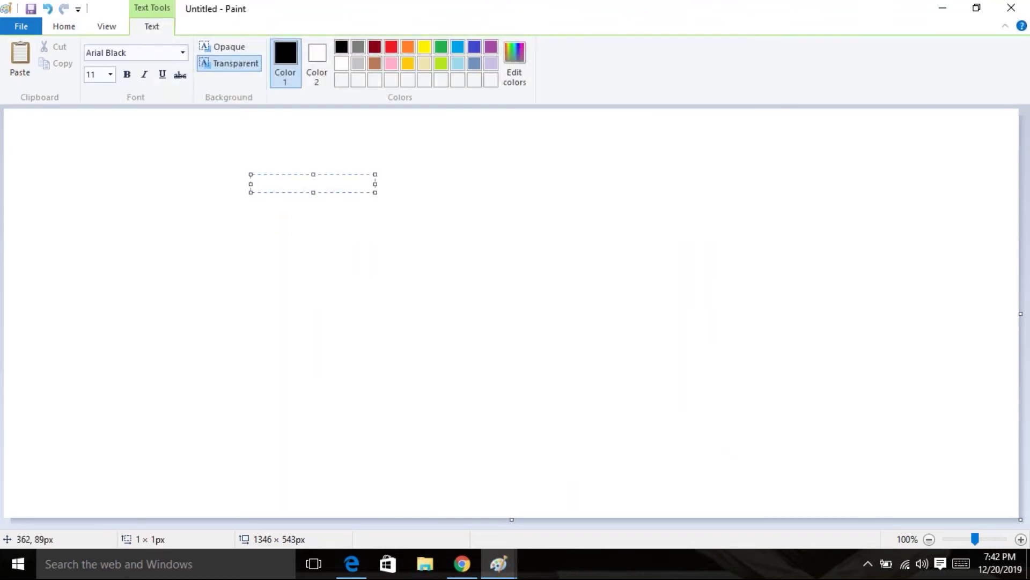
pyautogui.write('Normal Change')
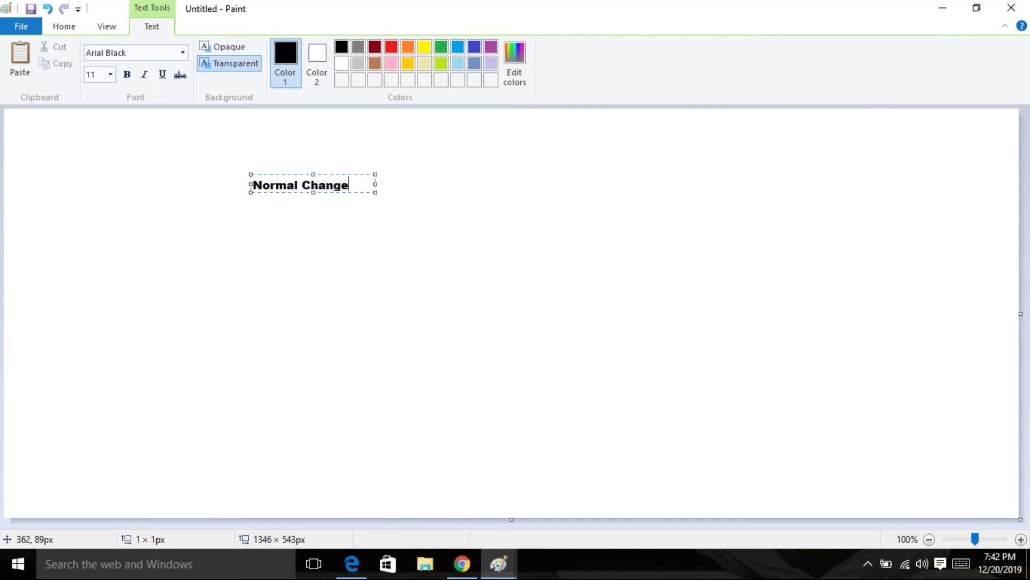
pyautogui.click(292, 242)
# - Add the labels 'Standard' and 'Emergency' stacked below 'Normal Change'
pyautogui.click(293, 231)
pyautogui.moveTo(299, 232); pyautogui.dragTo(266, 219)
pyautogui.write('Standar')
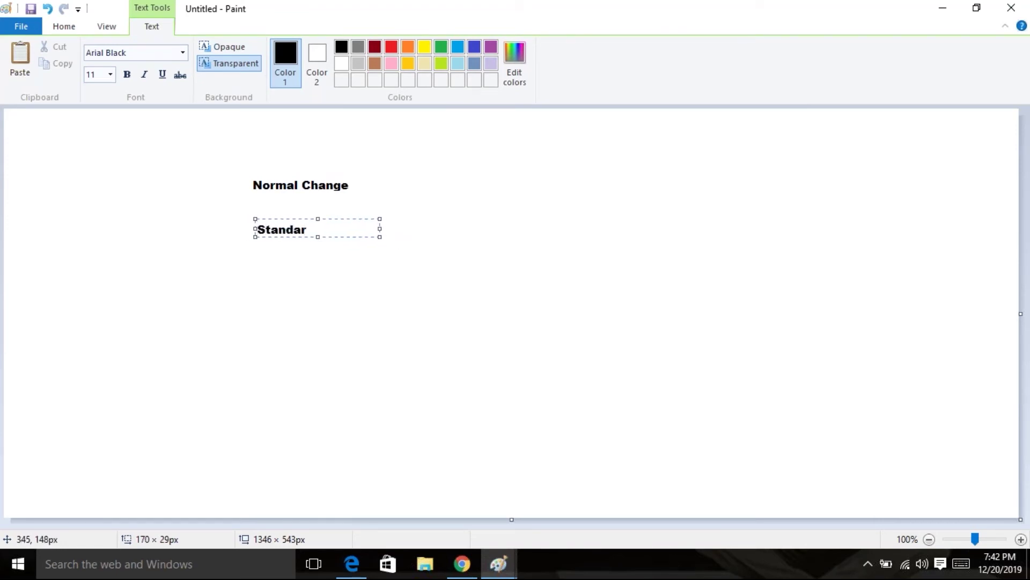
pyautogui.press('BackSpace')
pyautogui.write('rd')
pyautogui.click(280, 275)
pyautogui.click(278, 263)
pyautogui.moveTo(287, 263); pyautogui.dragTo(271, 263)
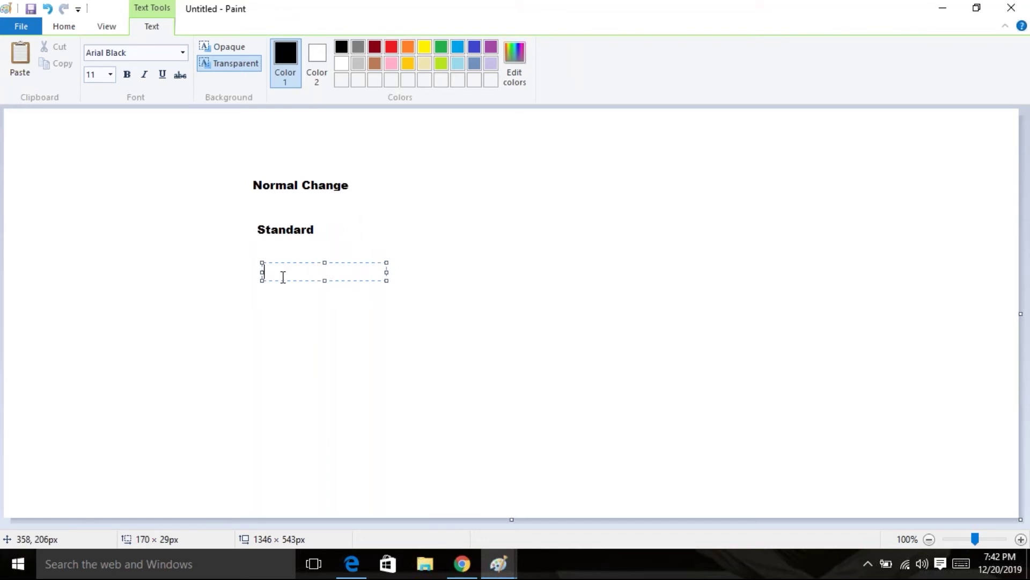
pyautogui.write('Emergency')
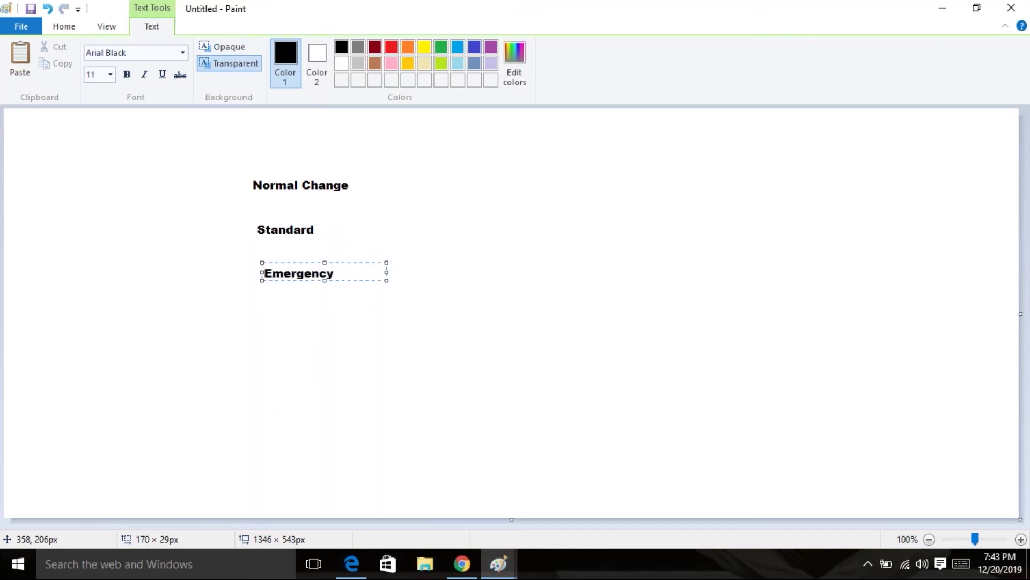
pyautogui.moveTo(363, 262); pyautogui.dragTo(354, 262)
pyautogui.click(396, 237)
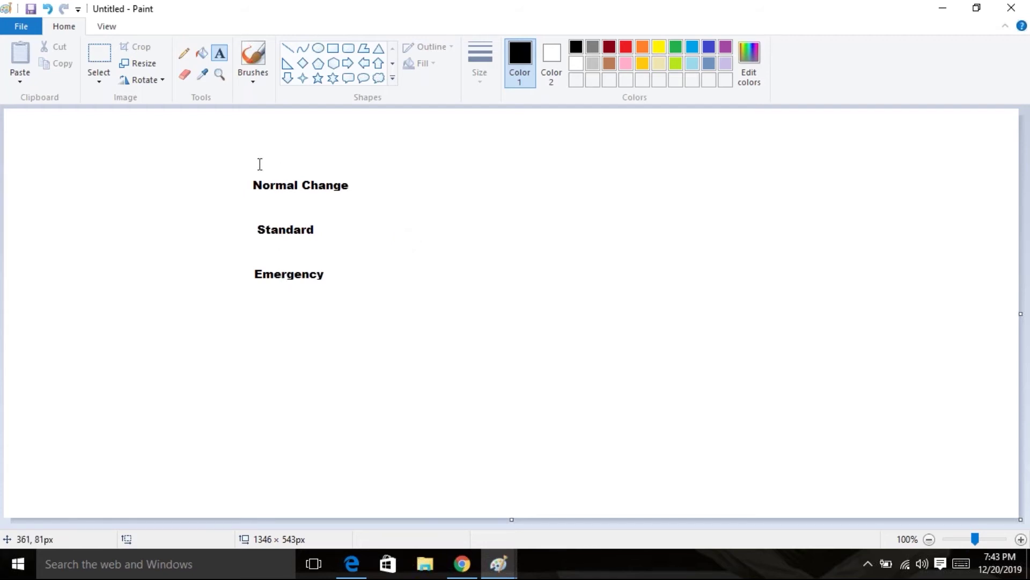
pyautogui.moveTo(251, 184); pyautogui.dragTo(373, 191)
pyautogui.click(401, 213)
# - Open a Paint text box over the 'Normal Change' label and commit it unchanged
pyautogui.moveTo(253, 185); pyautogui.dragTo(313, 187)
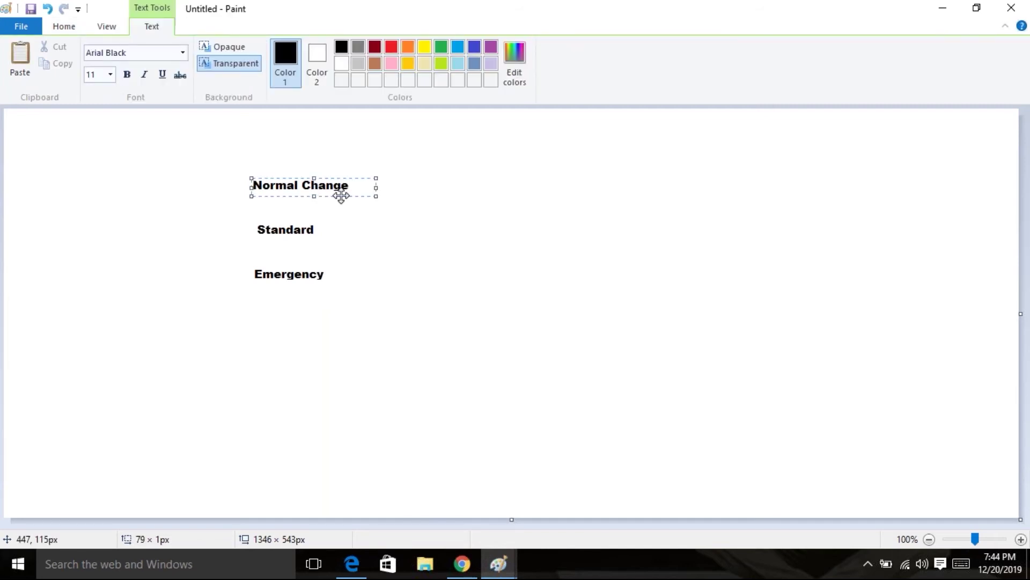
pyautogui.click(375, 326)
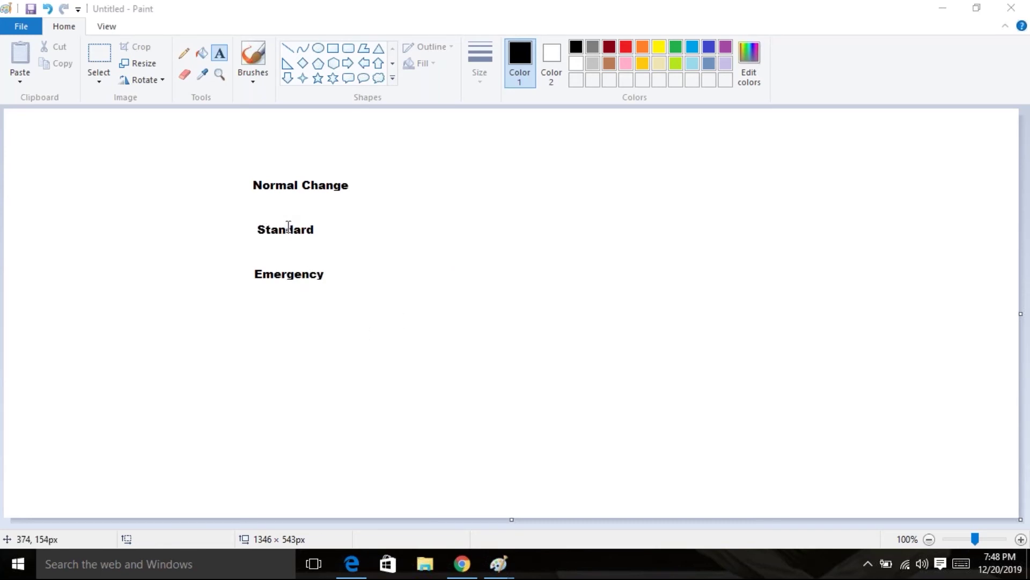
# - Cancel an empty text box over 'Standard' in Paint and switch back to the ServiceNow browser
pyautogui.moveTo(255, 223); pyautogui.dragTo(314, 233)
pyautogui.click(374, 274)
pyautogui.click(462, 563)
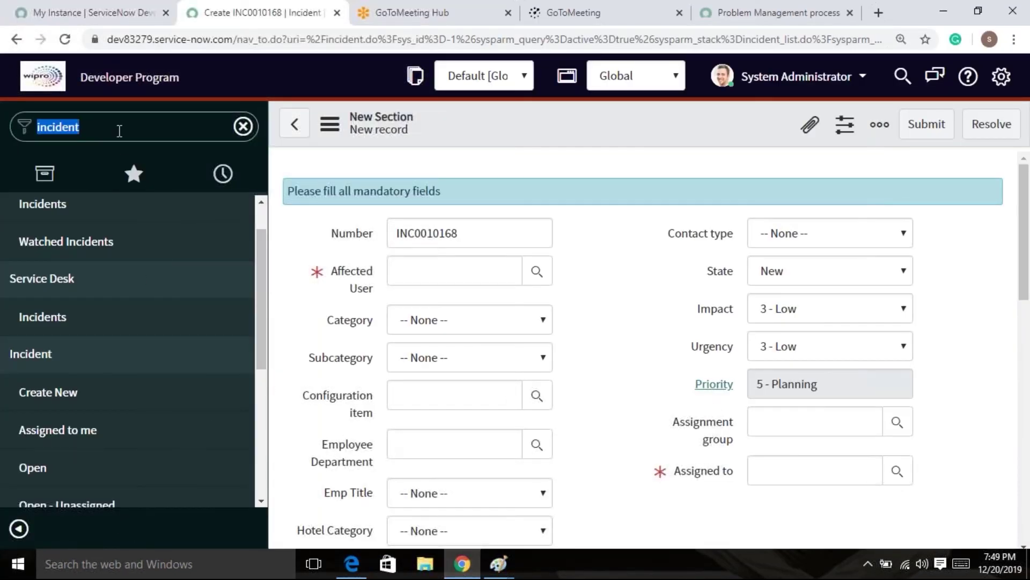
# - Filter the navigator for 'change' and choose Create New under Change
pyautogui.write('chnage')
pyautogui.press('BackSpace')
pyautogui.press('BackSpace')
pyautogui.press('BackSpace')
pyautogui.press('BackSpace')
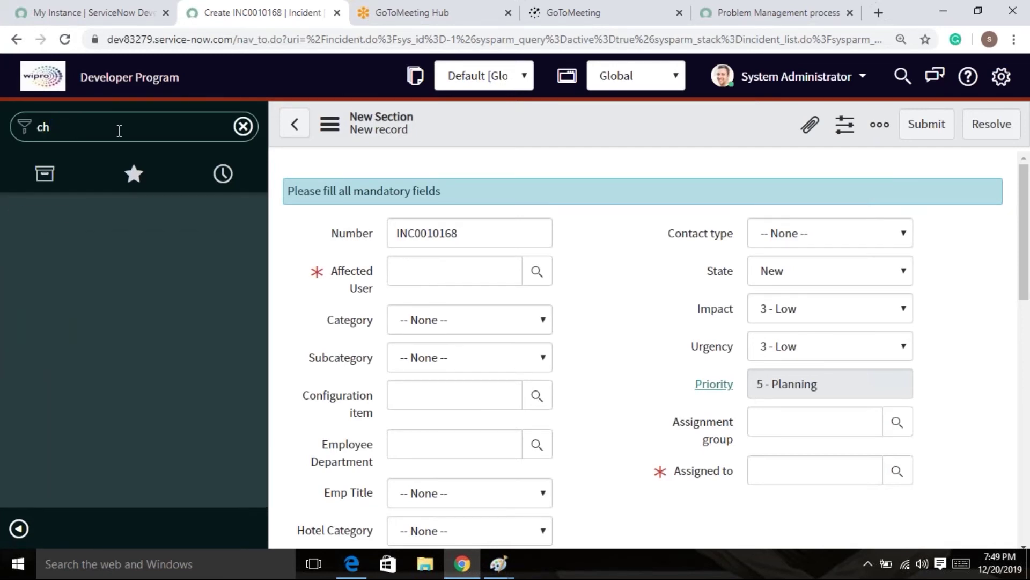
pyautogui.write('ange')
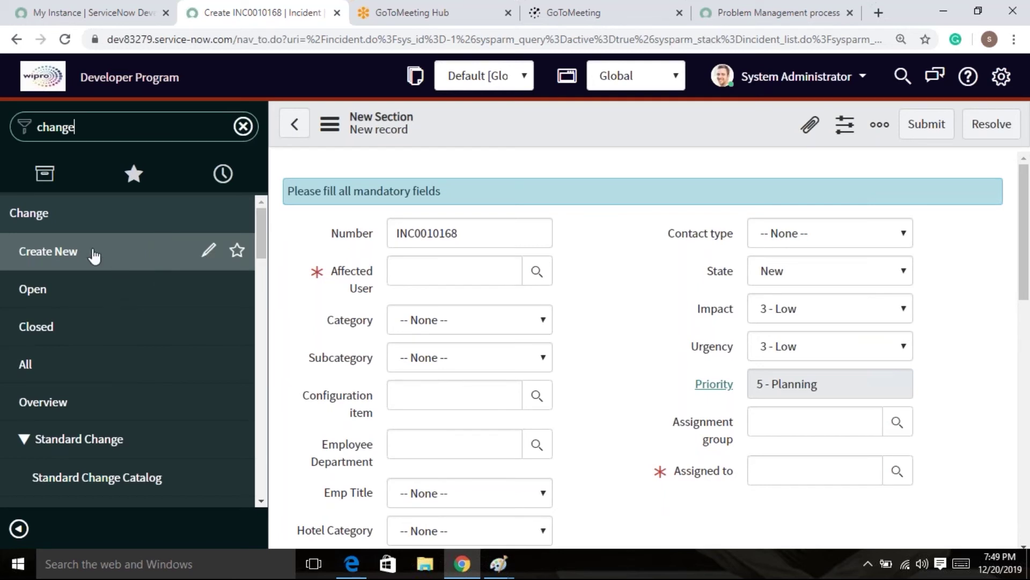
pyautogui.click(92, 252)
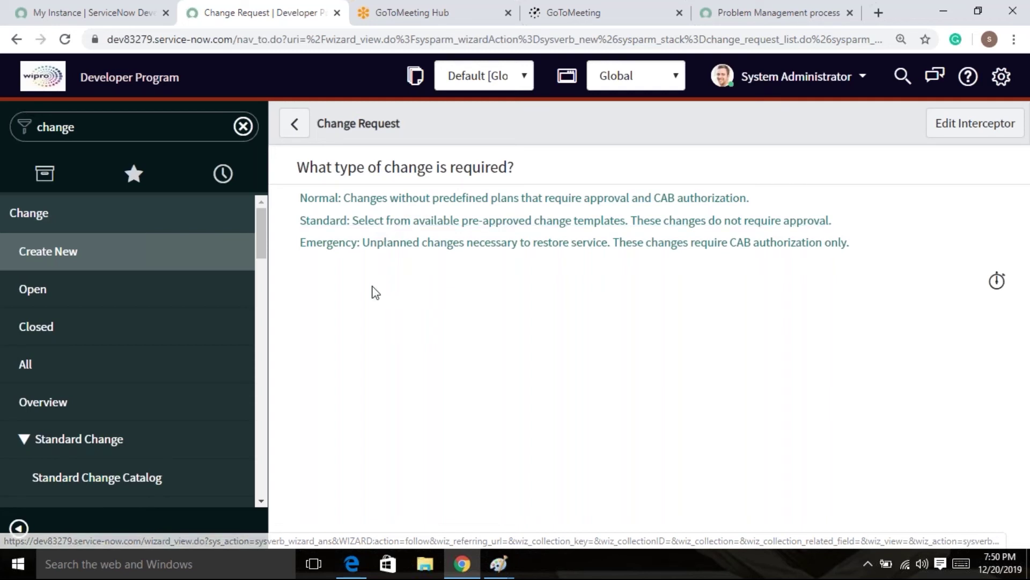
# - After first trying Emergency, restart Create New and pick Normal, opening CHG0030004
pyautogui.click(393, 244)
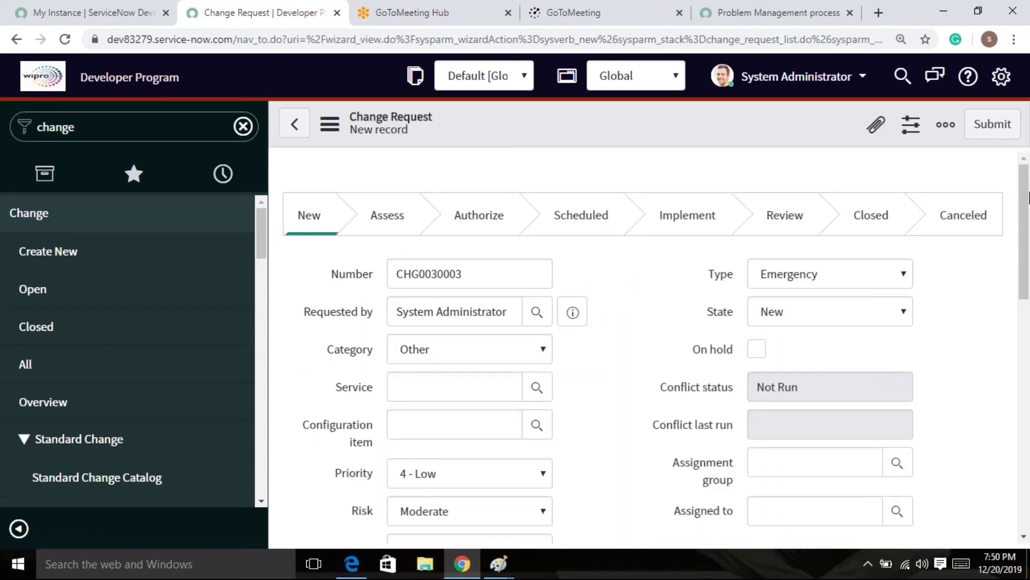
pyautogui.click(52, 254)
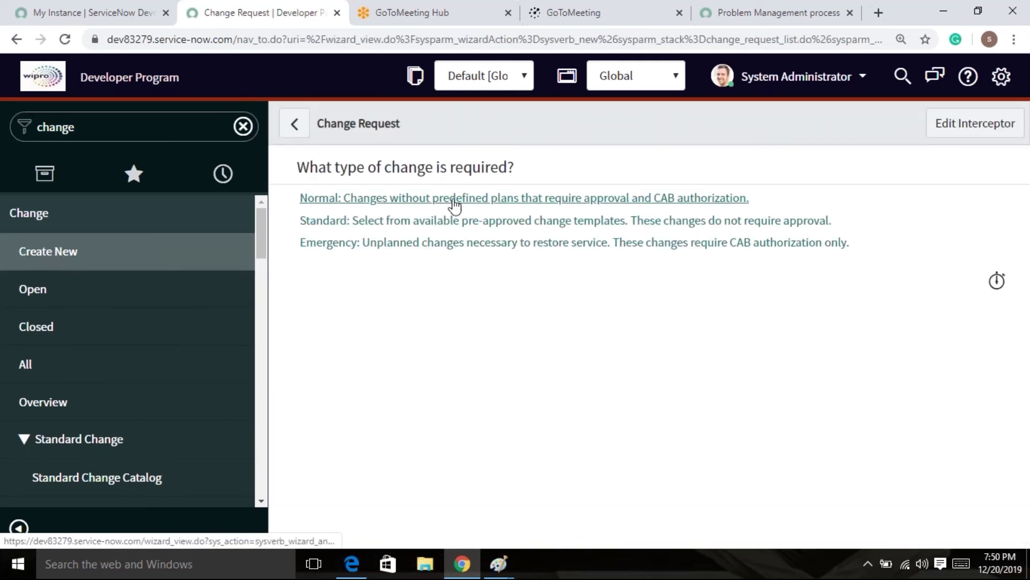
pyautogui.click(455, 198)
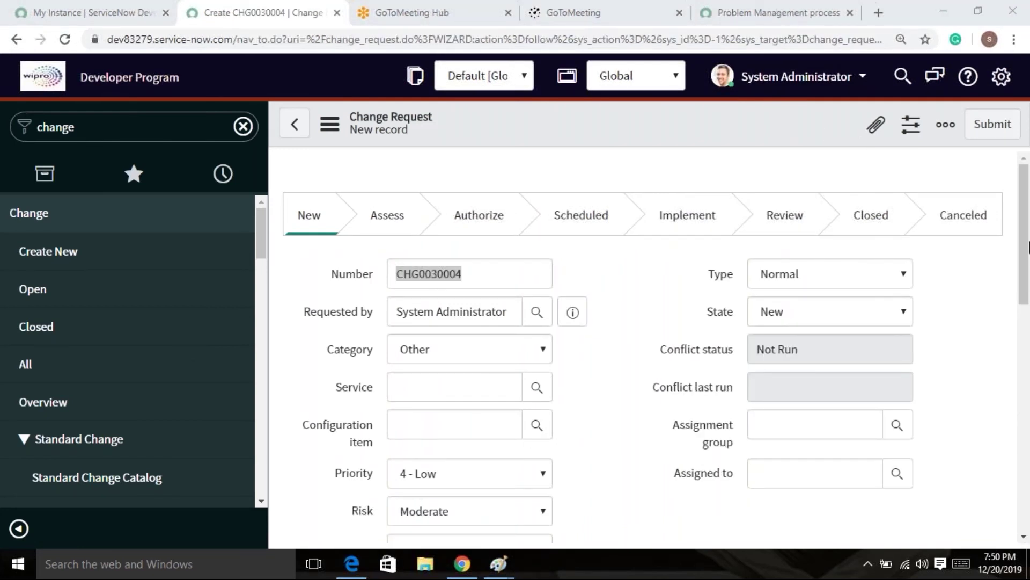
pyautogui.moveTo(1028, 249); pyautogui.dragTo(1029, 352)
# - Enter the Short description 'Please add a new choice to category field in incident table'
pyautogui.click(820, 299)
pyautogui.write('Pleae')
pyautogui.press('BackSpace')
pyautogui.write('se add')
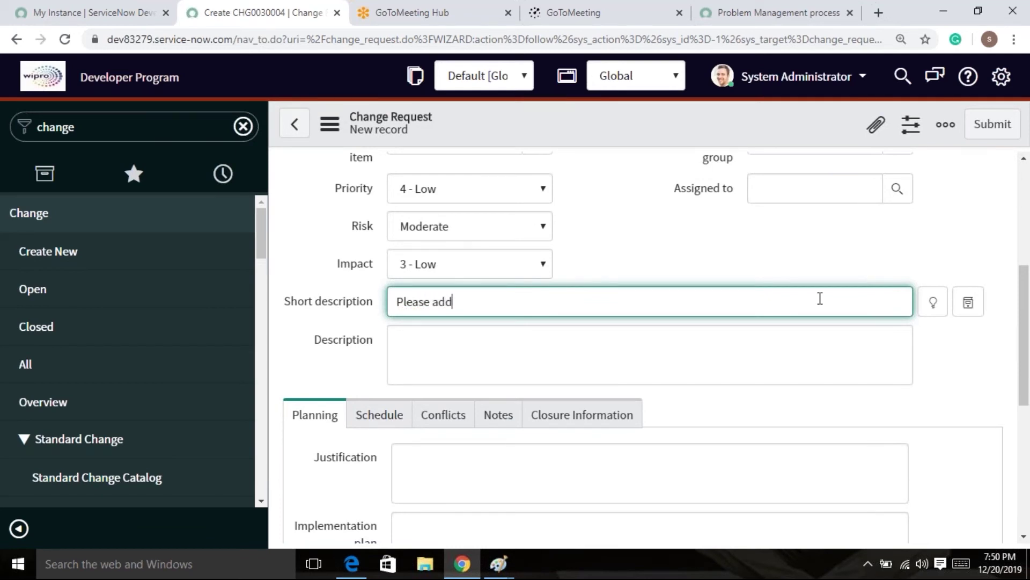
pyautogui.write(' a new choice to')
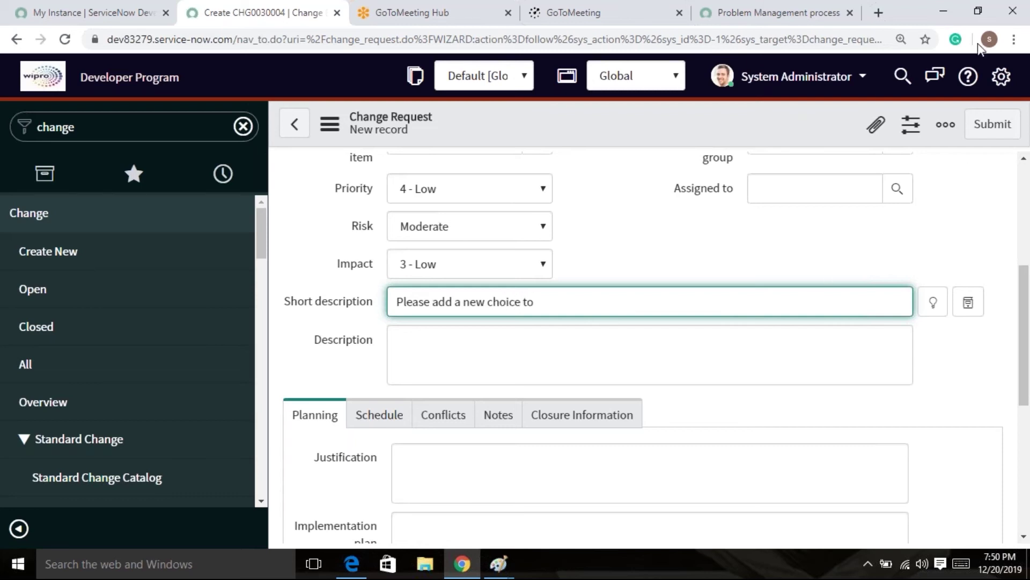
pyautogui.click(788, 27)
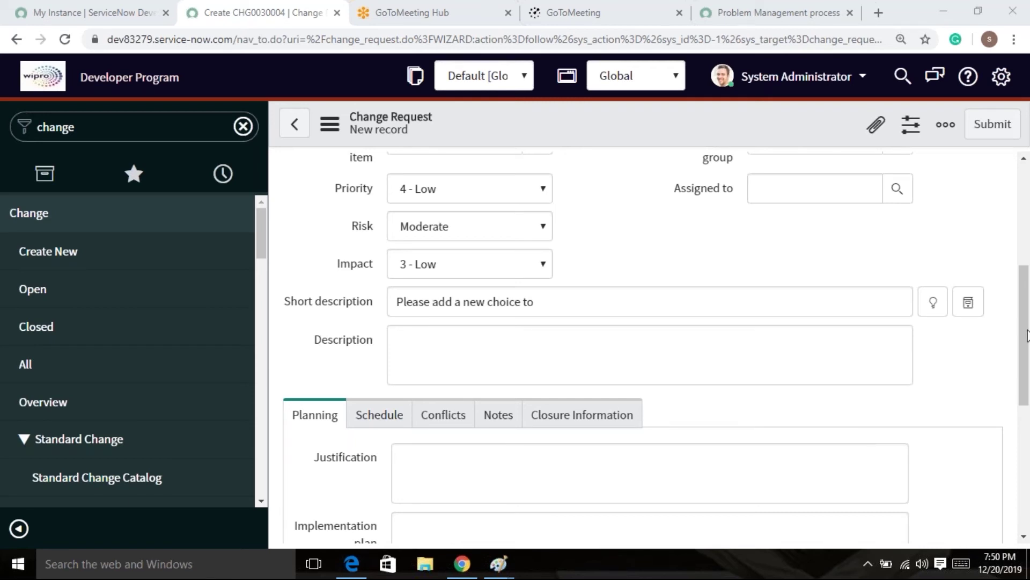
pyautogui.click(577, 307)
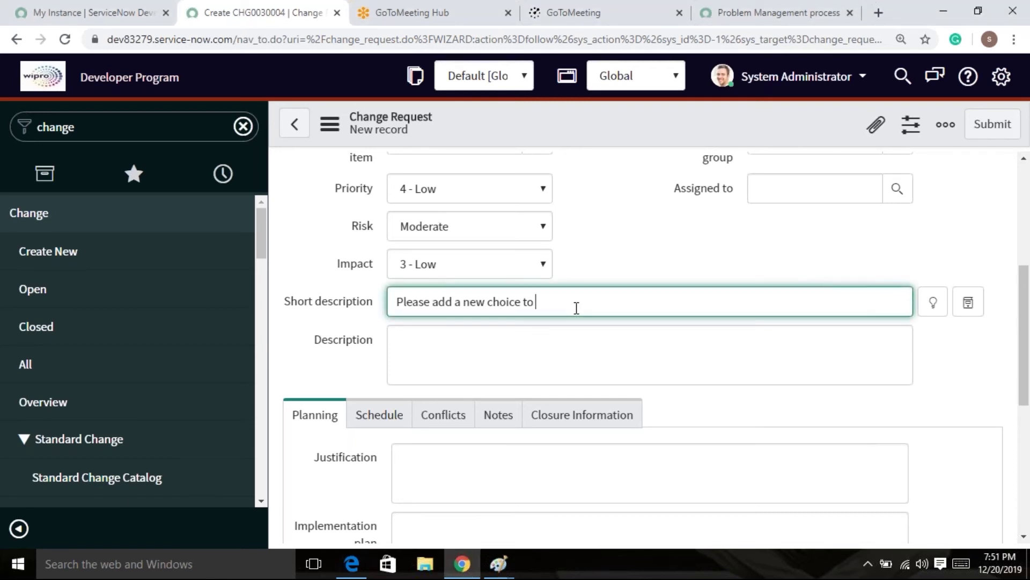
pyautogui.write('Please add a new choice to category field in incid')
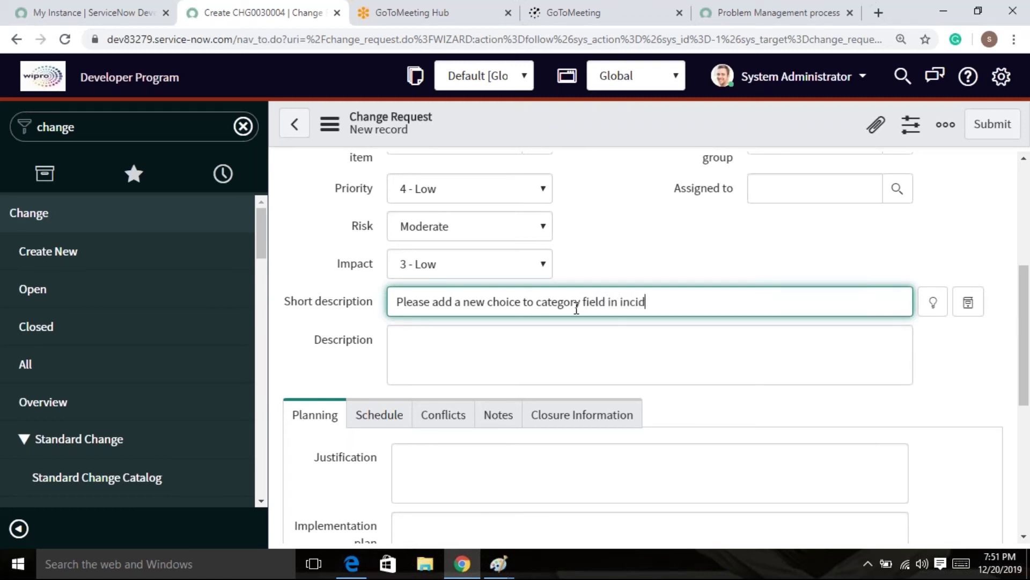
pyautogui.write('ent table')
pyautogui.click(785, 249)
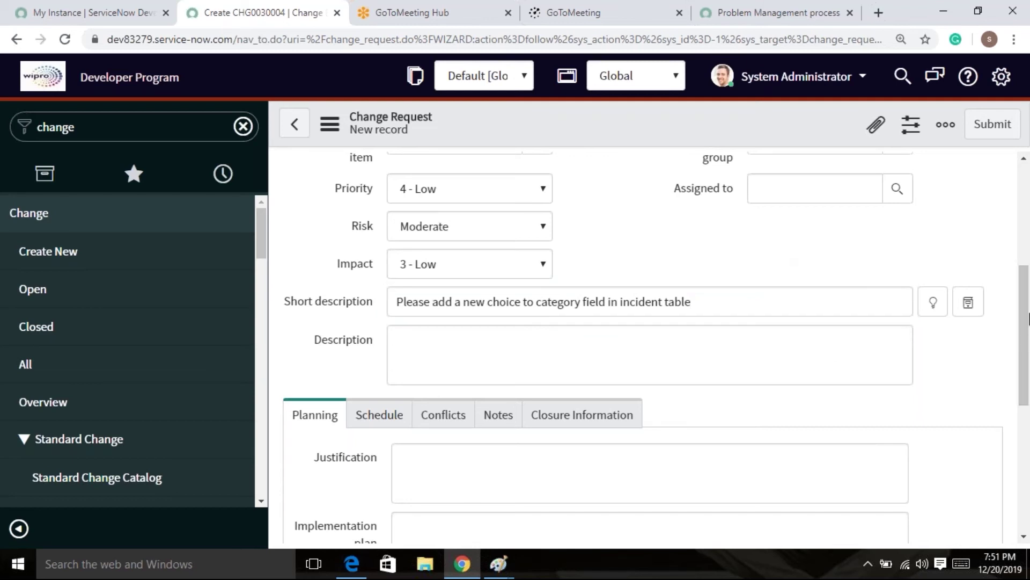
# - Write the Description 'Need to add new choice to incident category' with a second line 'Choice = Marketing'
pyautogui.click(653, 341)
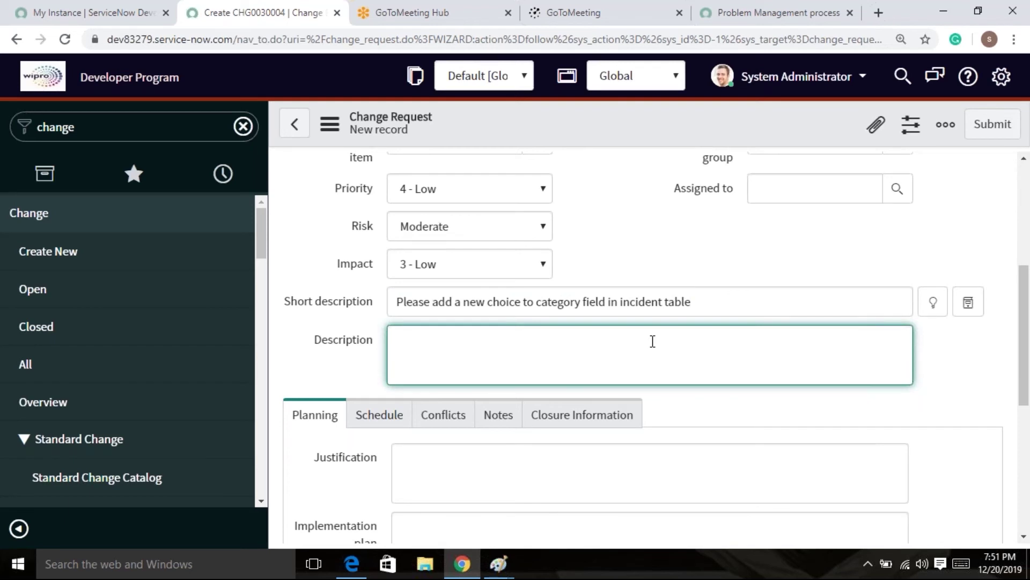
pyautogui.write('Need to')
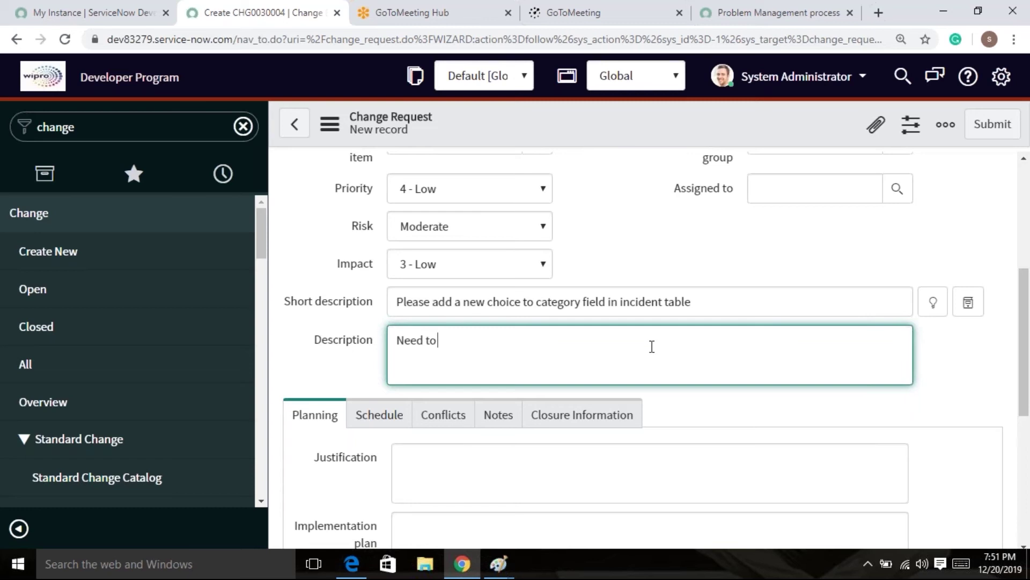
pyautogui.write('add new choice to incident ca')
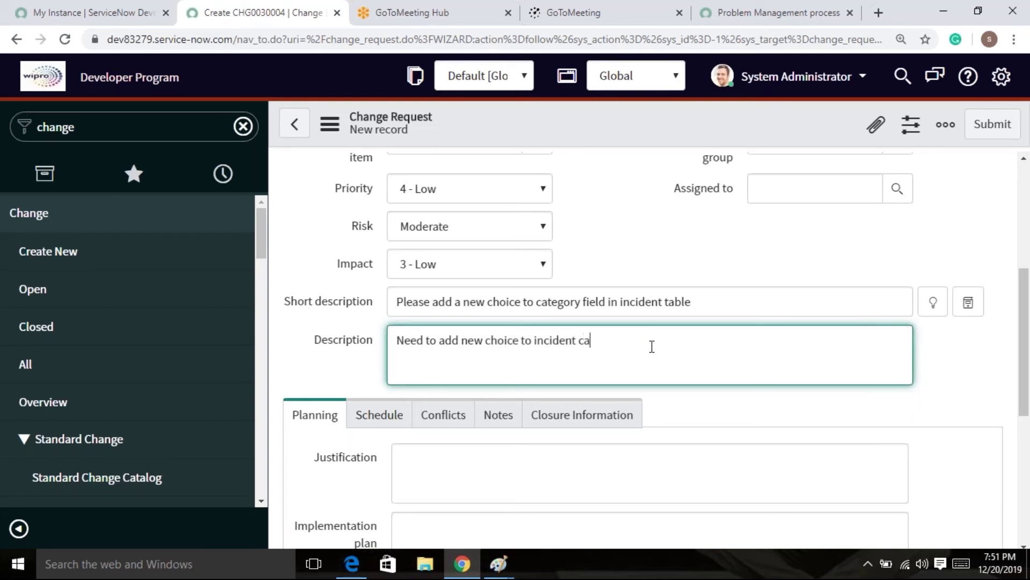
pyautogui.write('tegory')
pyautogui.press('Return')
pyautogui.write('Choice')
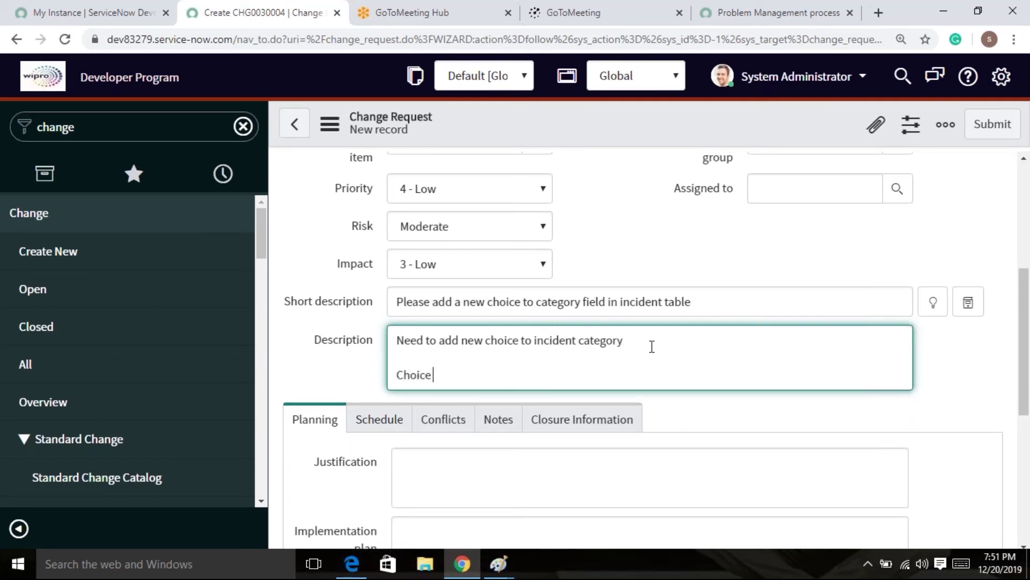
pyautogui.write(' = Marketing')
pyautogui.click(983, 359)
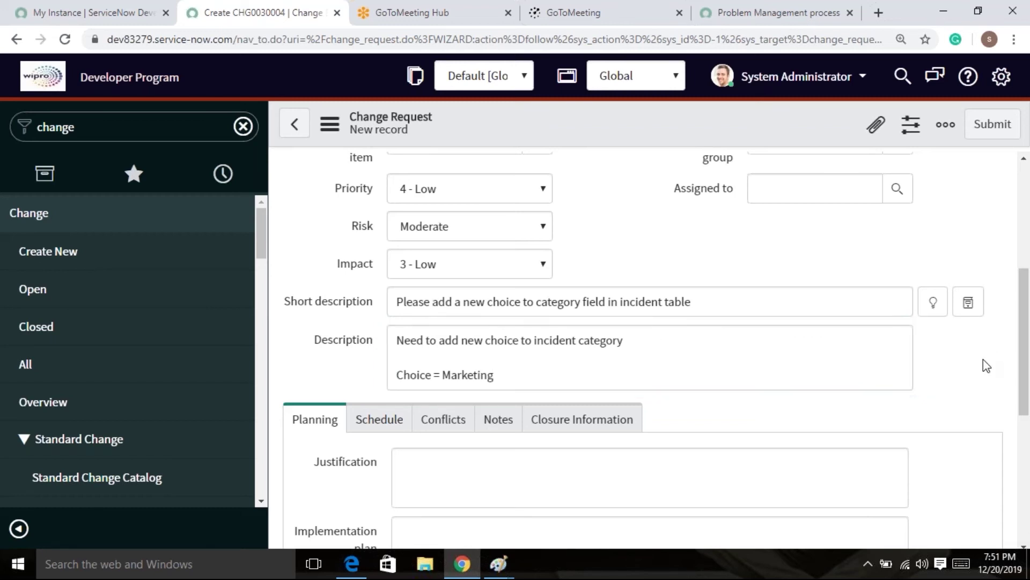
# - Save CHG0030004 and request approval, dismissing the missing assignment group error
pyautogui.scroll(5, 1024, 299)
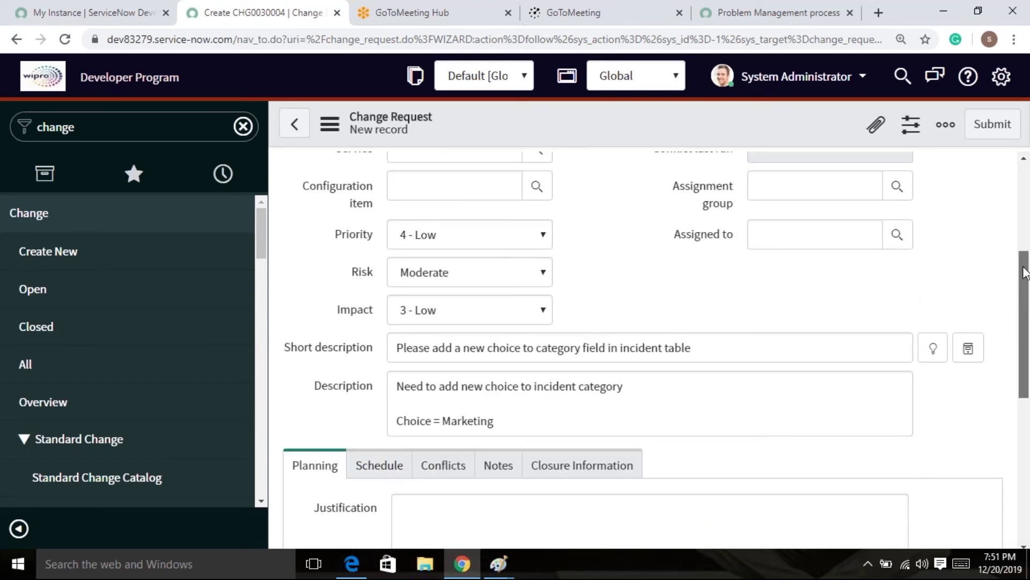
pyautogui.scroll(-11, 1025, 322)
pyautogui.scroll(10, 1025, 352)
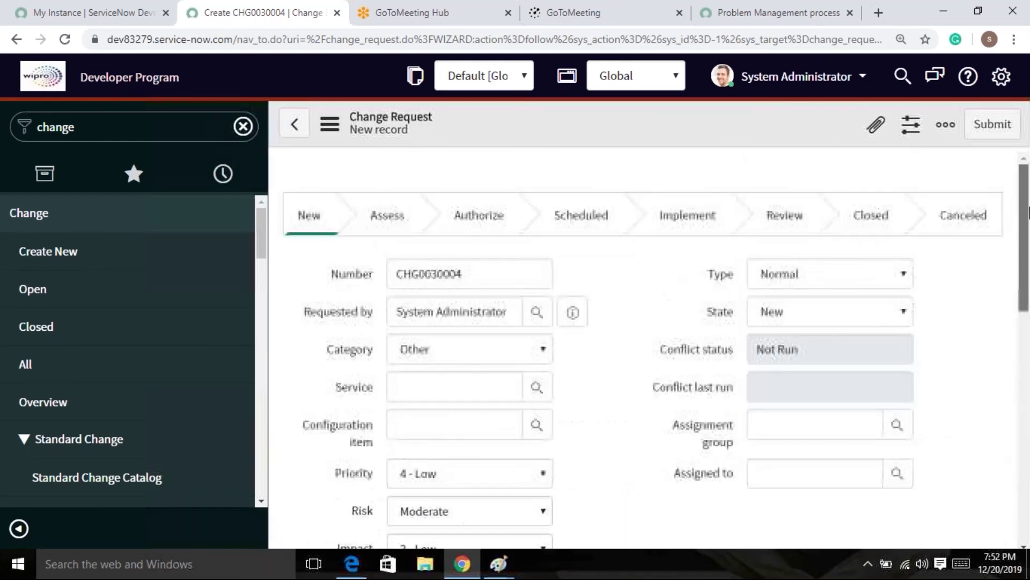
pyautogui.rightClick(669, 127)
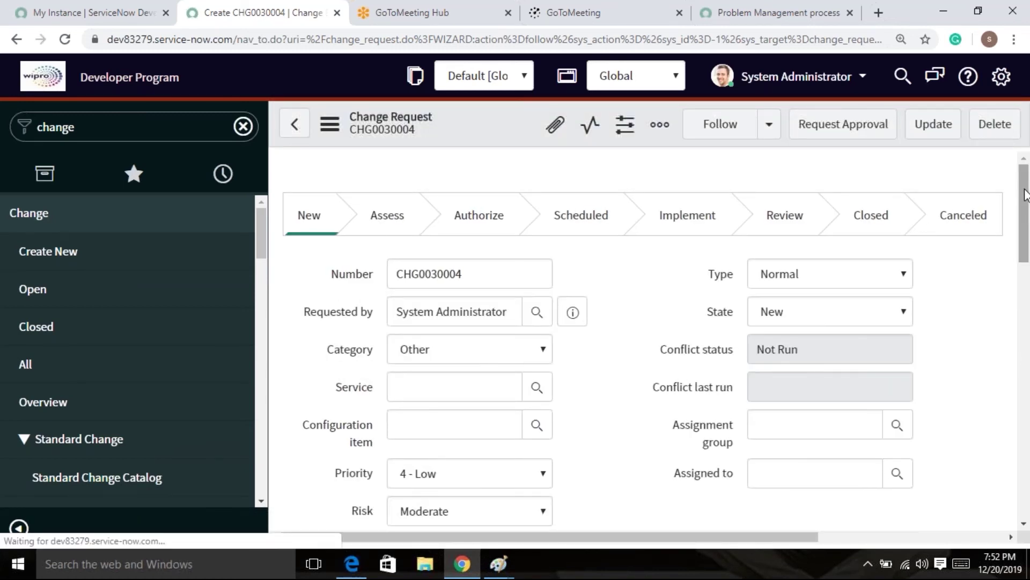
pyautogui.moveTo(1025, 195); pyautogui.dragTo(1025, 161)
pyautogui.click(840, 127)
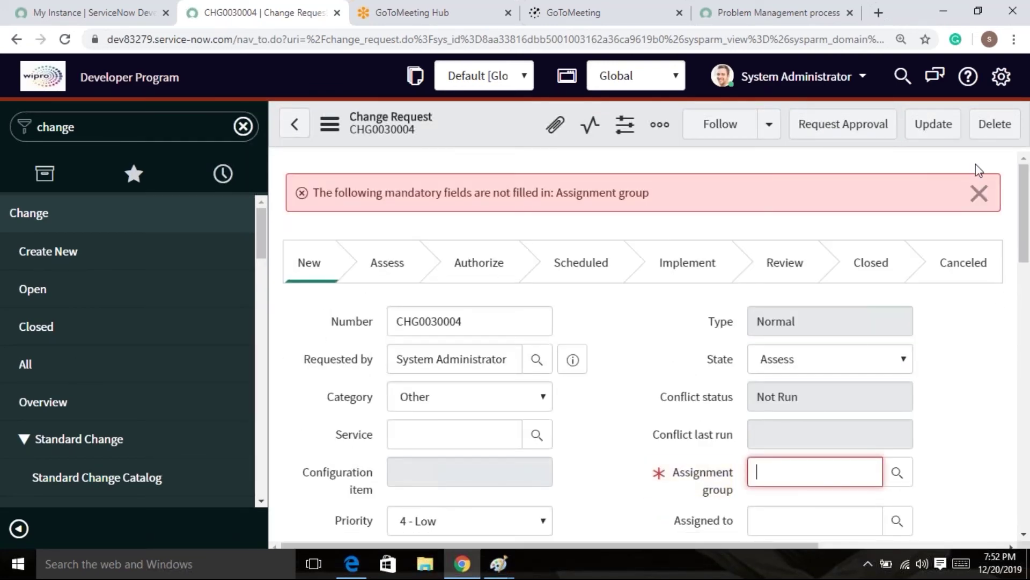
pyautogui.click(981, 193)
# - Set the Assignment group to Network through the lookup window
pyautogui.click(897, 425)
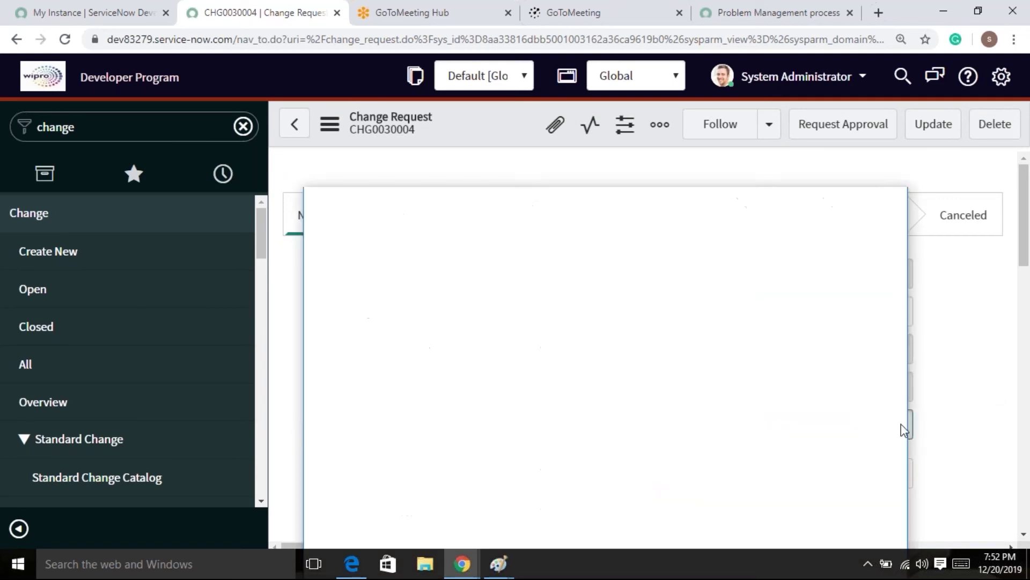
pyautogui.moveTo(714, 198); pyautogui.dragTo(720, 146)
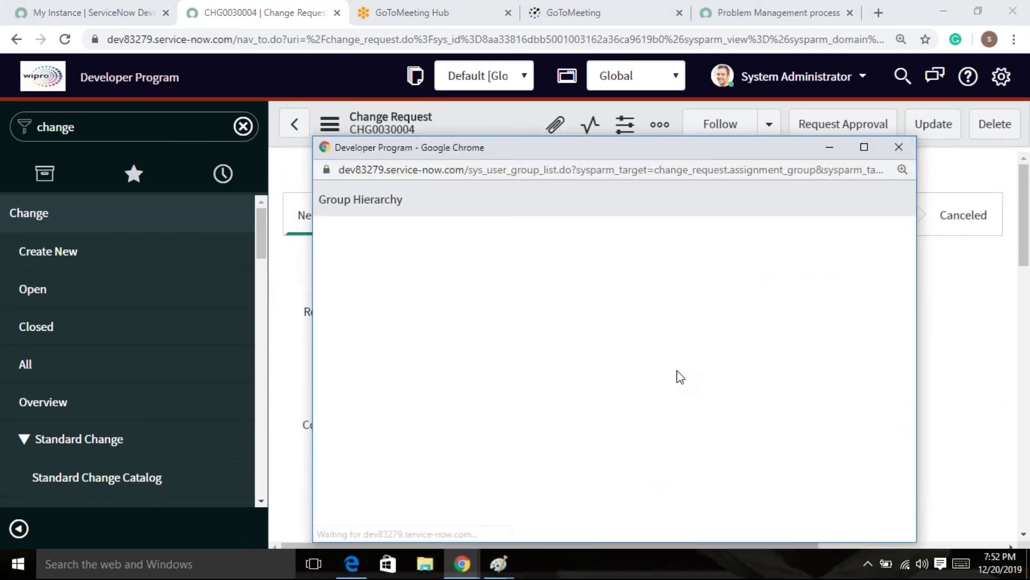
pyautogui.click(387, 479)
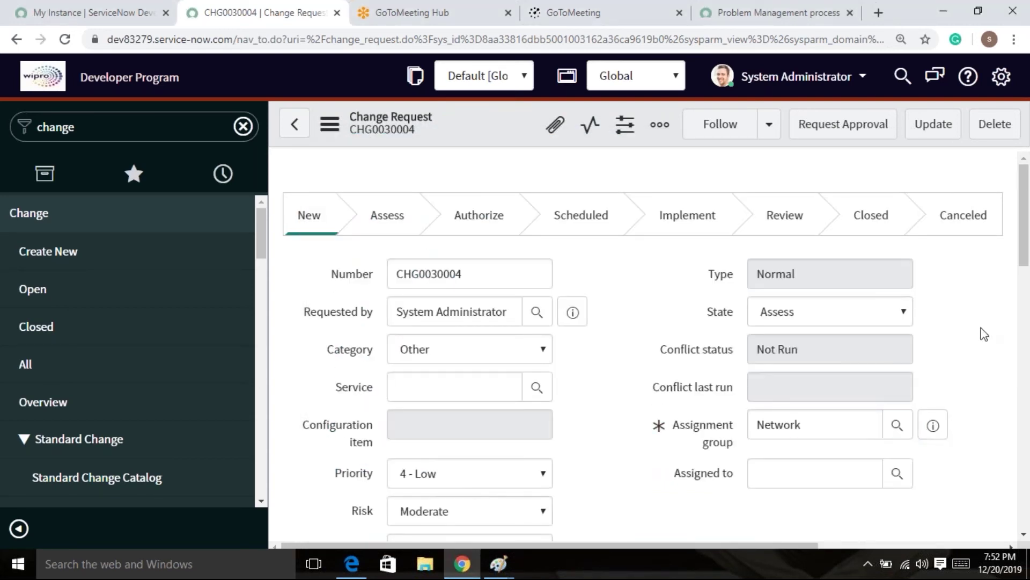
# - Save the change, choose a user for Assigned to from the lookup, and save again
pyautogui.rightClick(503, 118)
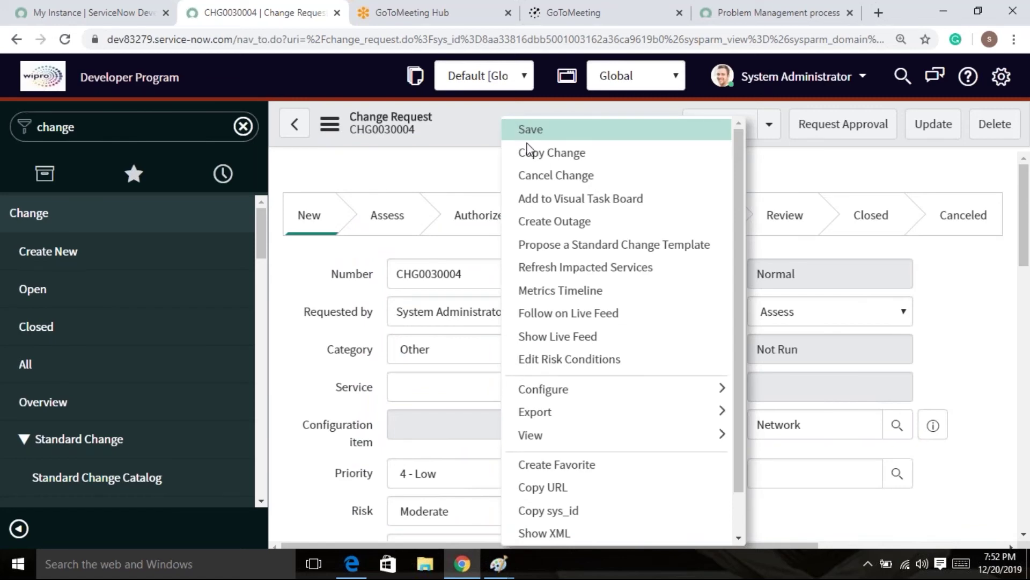
pyautogui.click(597, 234)
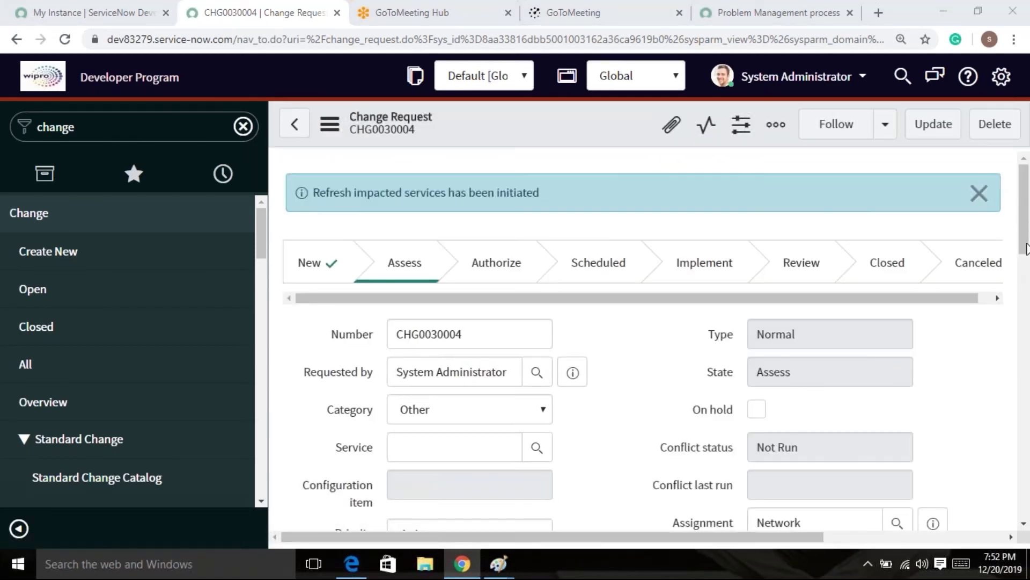
pyautogui.scroll(-3, 1024, 223)
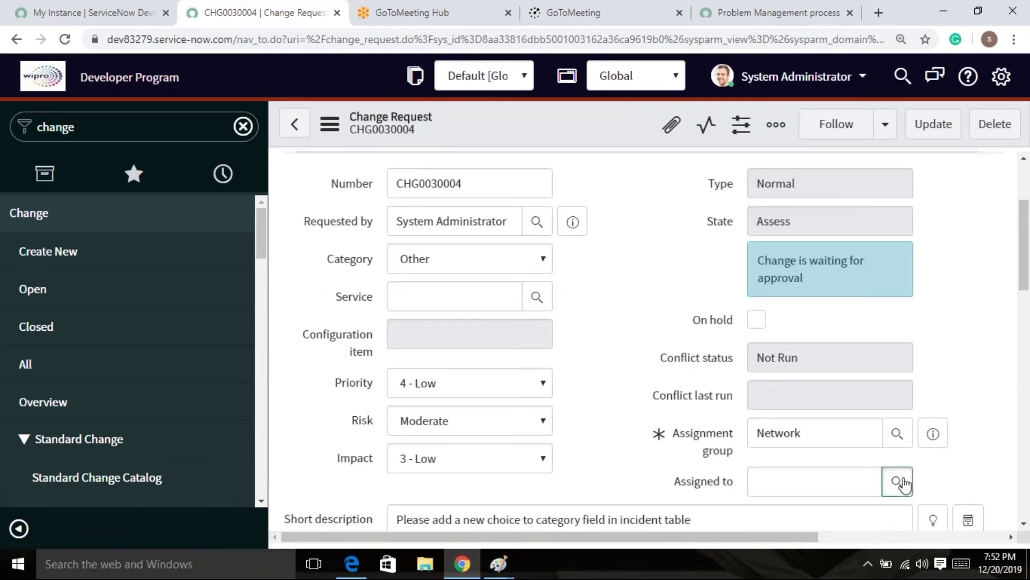
pyautogui.click(897, 481)
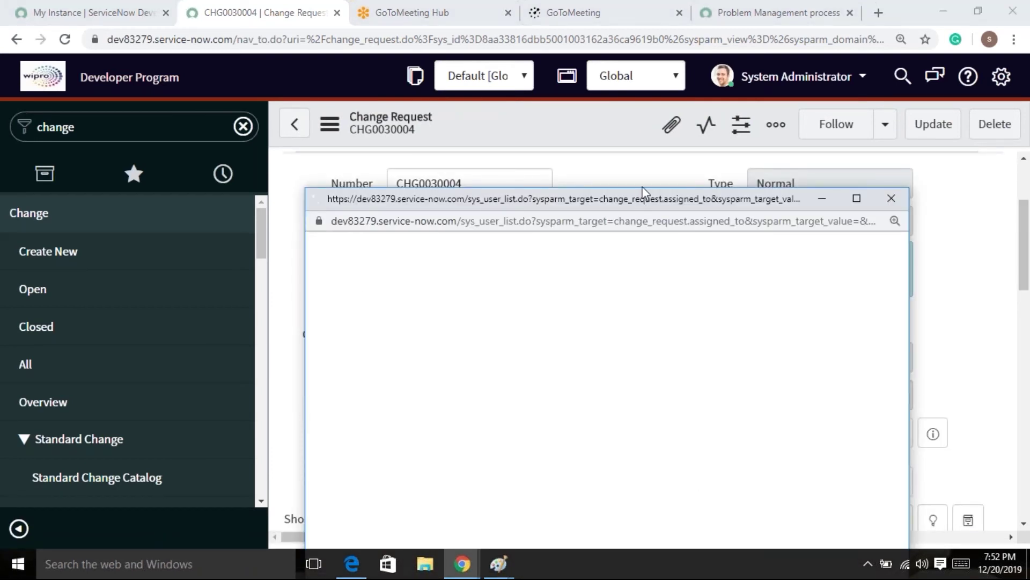
pyautogui.moveTo(643, 190); pyautogui.dragTo(665, 135)
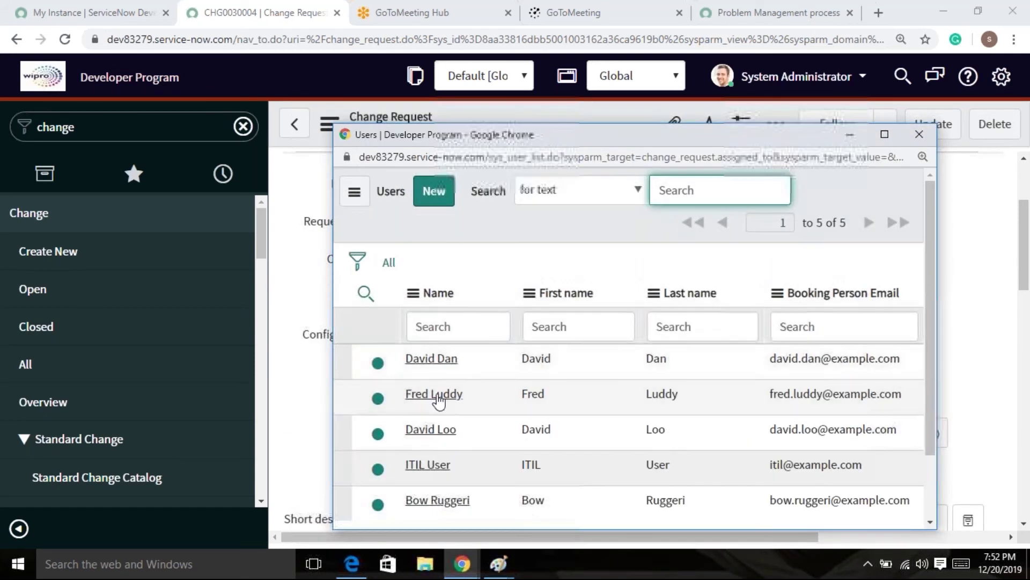
pyautogui.click(434, 394)
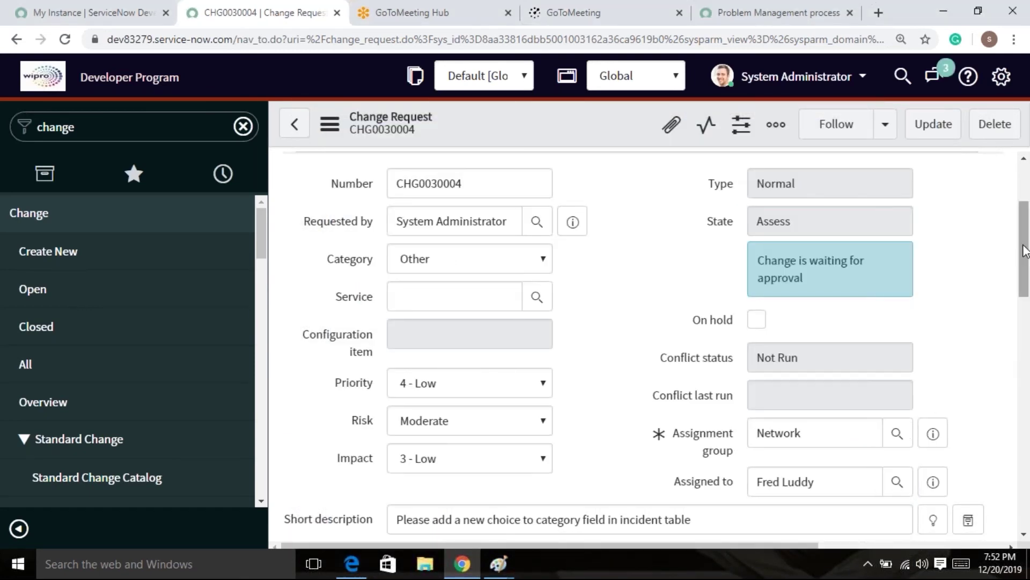
pyautogui.rightClick(570, 133)
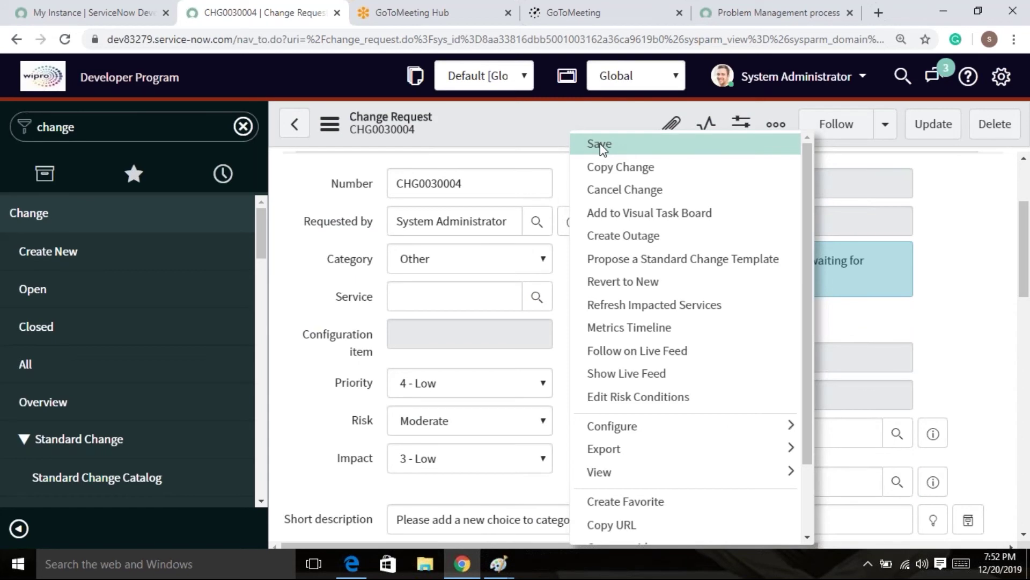
pyautogui.click(600, 144)
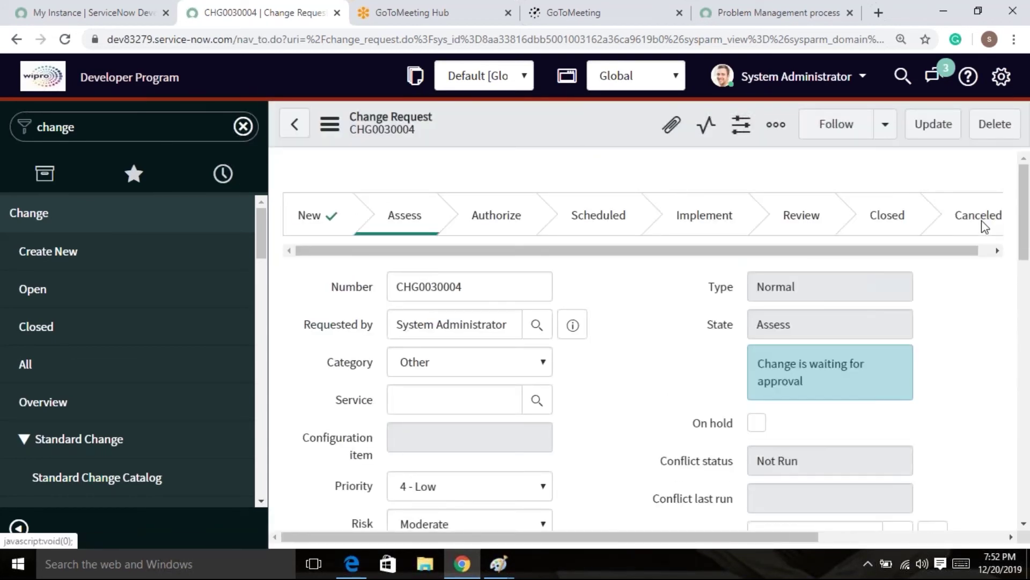
# - Check the approvers list and its linked record, then return to CHG0030004's Planning fields
pyautogui.moveTo(1023, 208); pyautogui.dragTo(1025, 466)
pyautogui.click(413, 259)
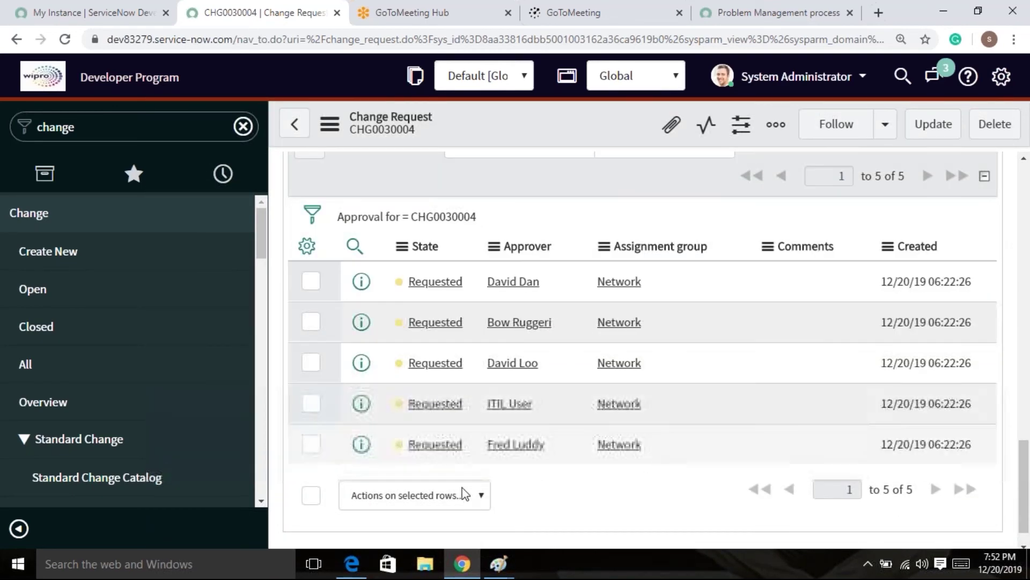
pyautogui.click(433, 364)
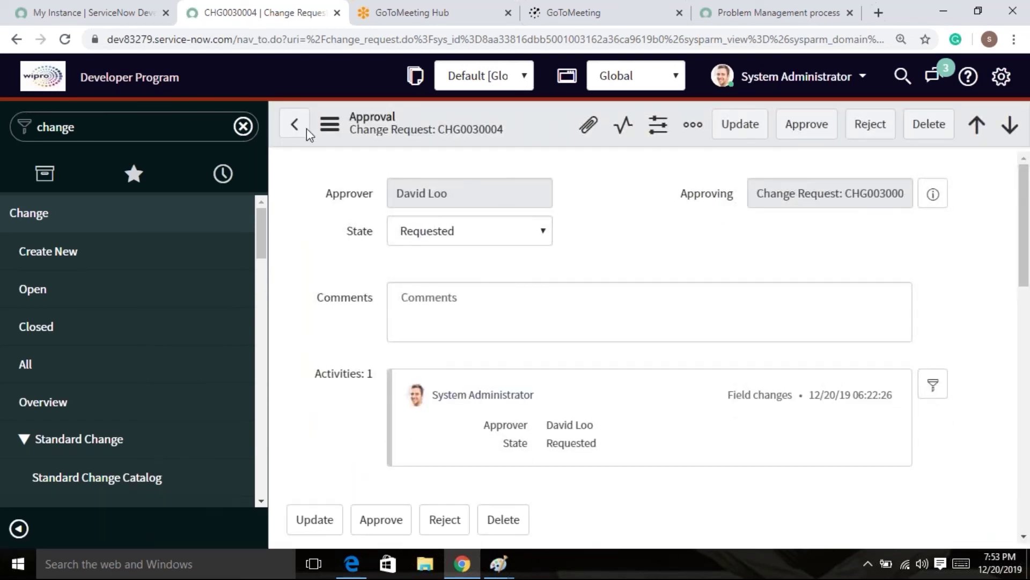
pyautogui.click(307, 128)
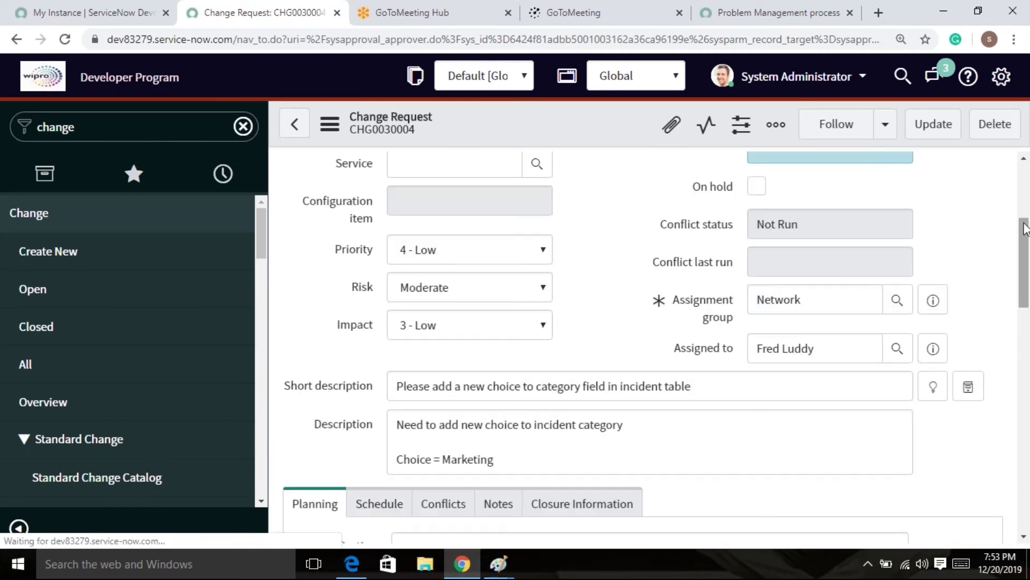
pyautogui.scroll(-6, 945, 285)
pyautogui.click(630, 249)
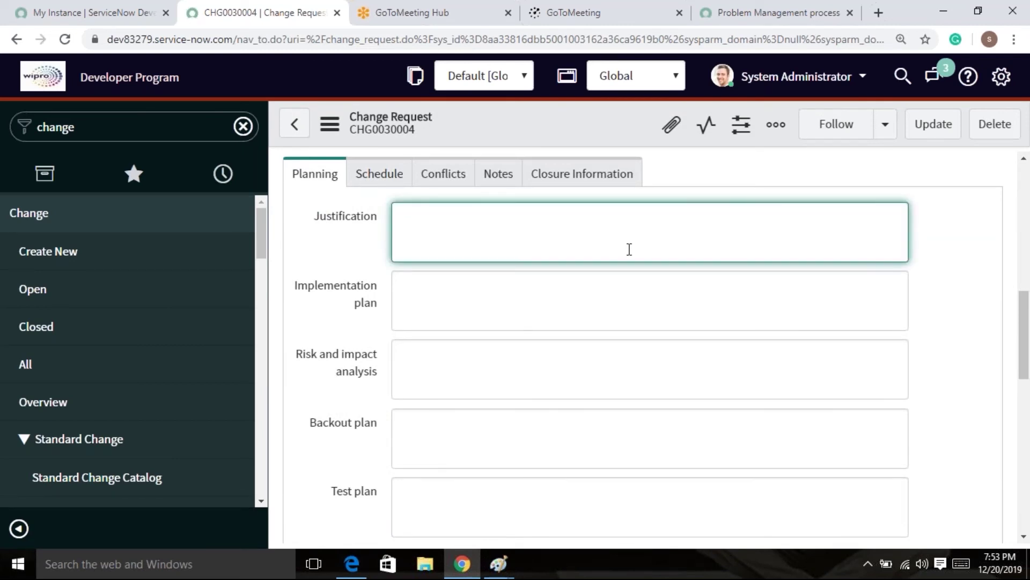
# - Type 'As per client requirement' into Justification, fixing the typos with spell-check
pyautogui.write('As per client requitrreent')
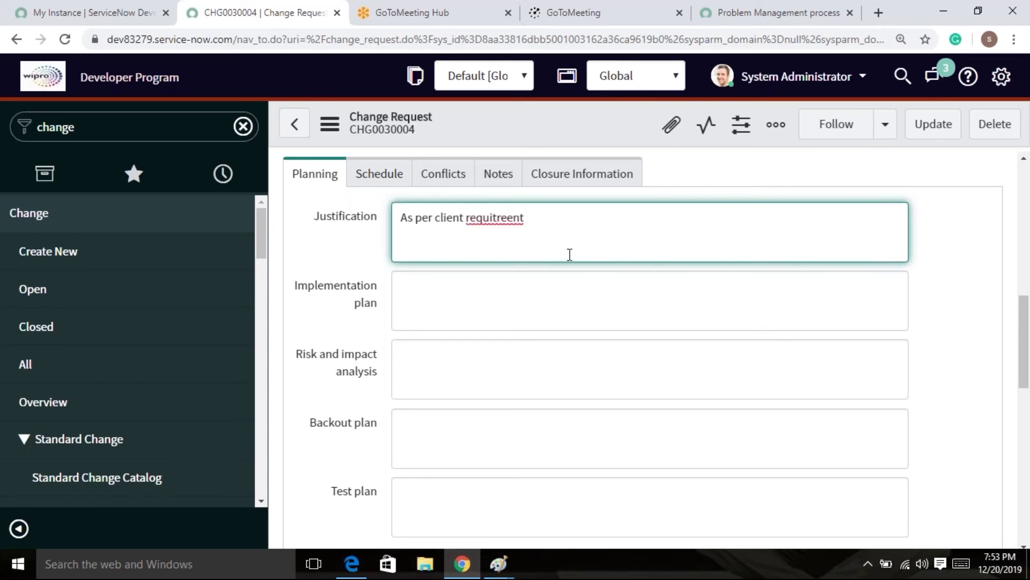
pyautogui.click(498, 219)
pyautogui.press('BackSpace')
pyautogui.moveTo(524, 221); pyautogui.dragTo(465, 211)
pyautogui.write('re')
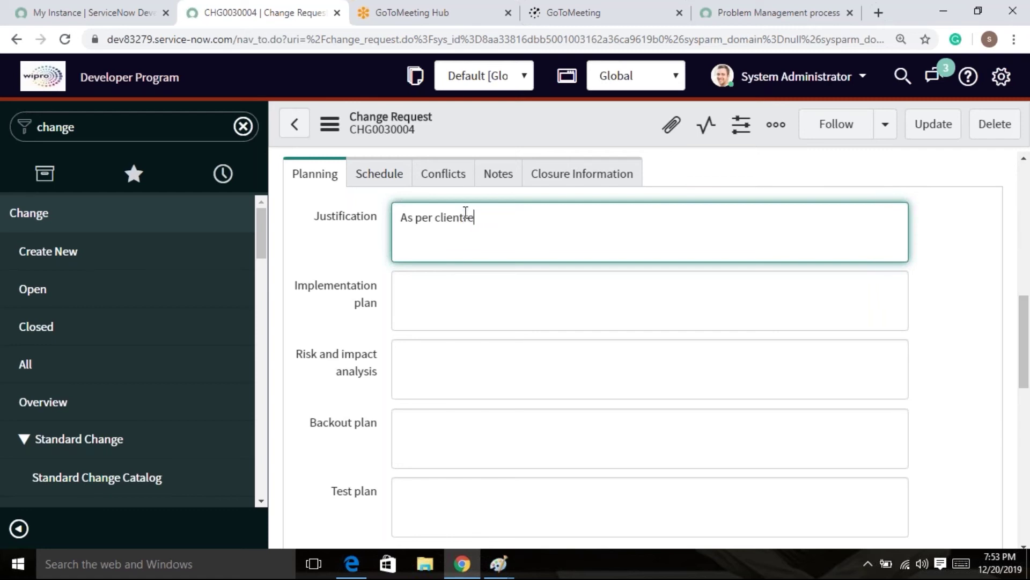
pyautogui.write('quirement')
pyautogui.click(468, 215)
pyautogui.click(484, 223)
pyautogui.rightClick(485, 225)
pyautogui.press('Escape')
pyautogui.press('Left')
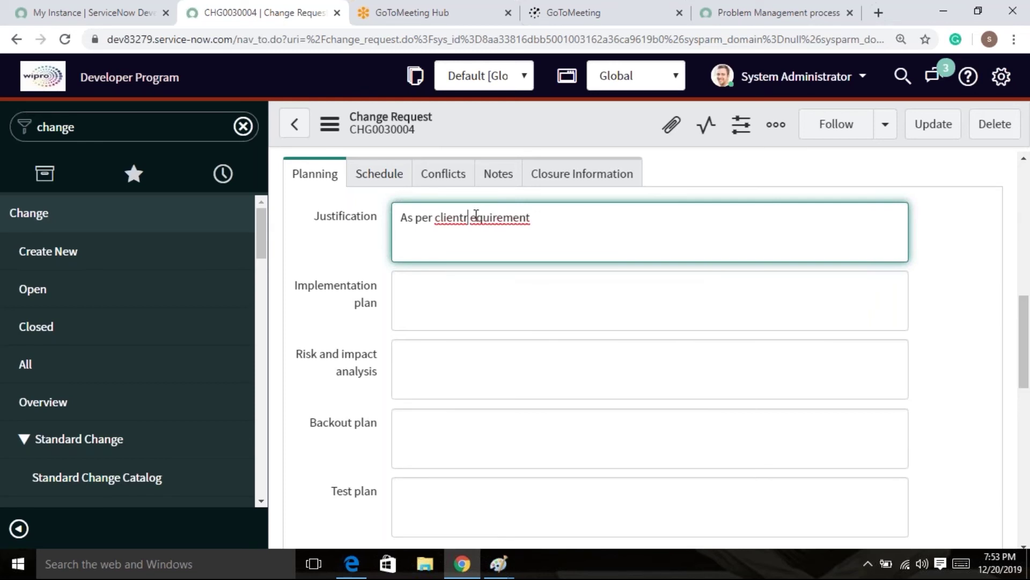
pyautogui.write('r')
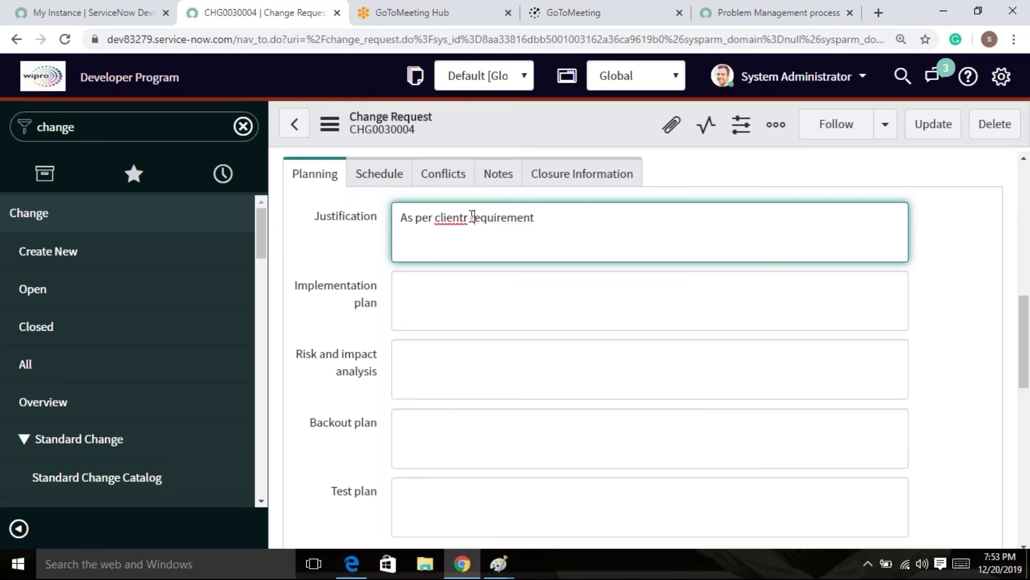
pyautogui.rightClick(452, 221)
pyautogui.click(475, 235)
pyautogui.click(549, 222)
# - Finish the justification with 'am gong to implement these changes', correcting typos
pyautogui.write('am gong')
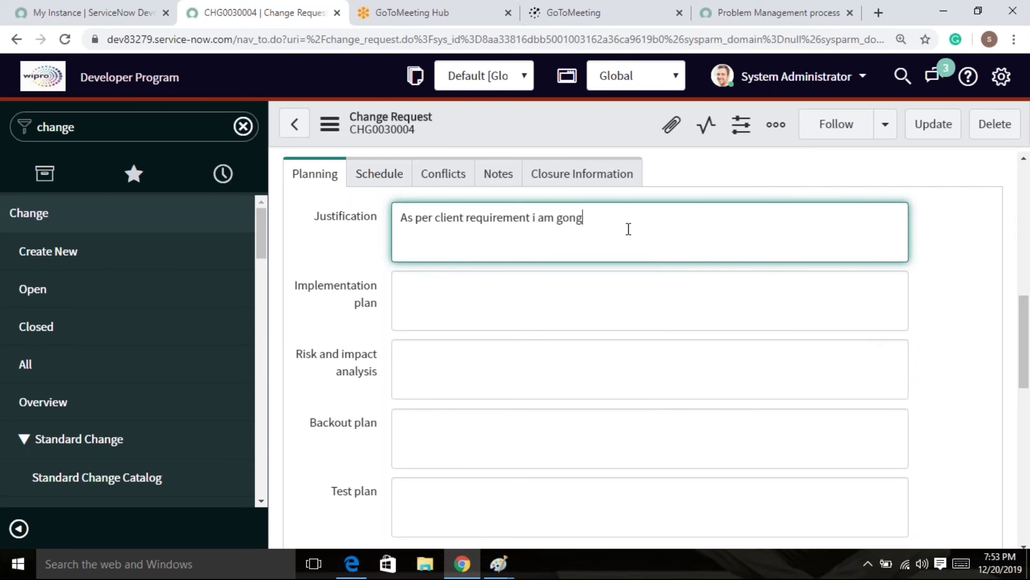
pyautogui.write(' to implemet')
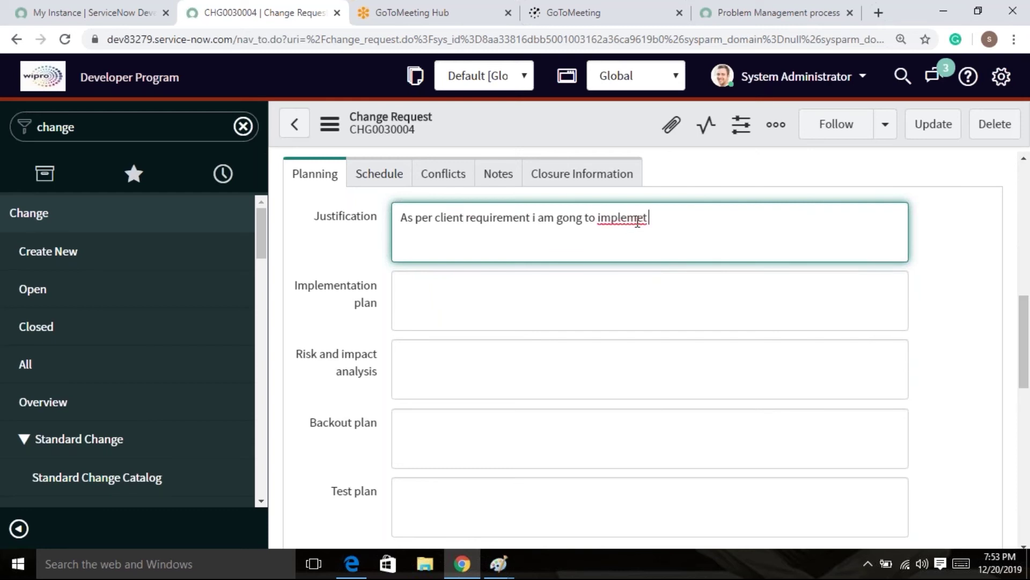
pyautogui.press('BackSpace')
pyautogui.write('nt these chnages')
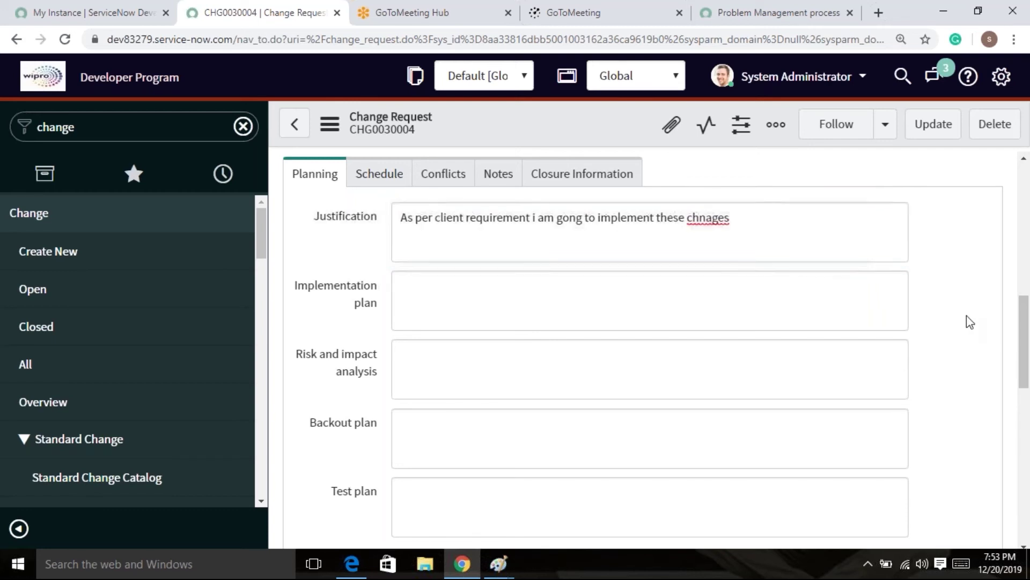
pyautogui.rightClick(708, 217)
pyautogui.click(735, 234)
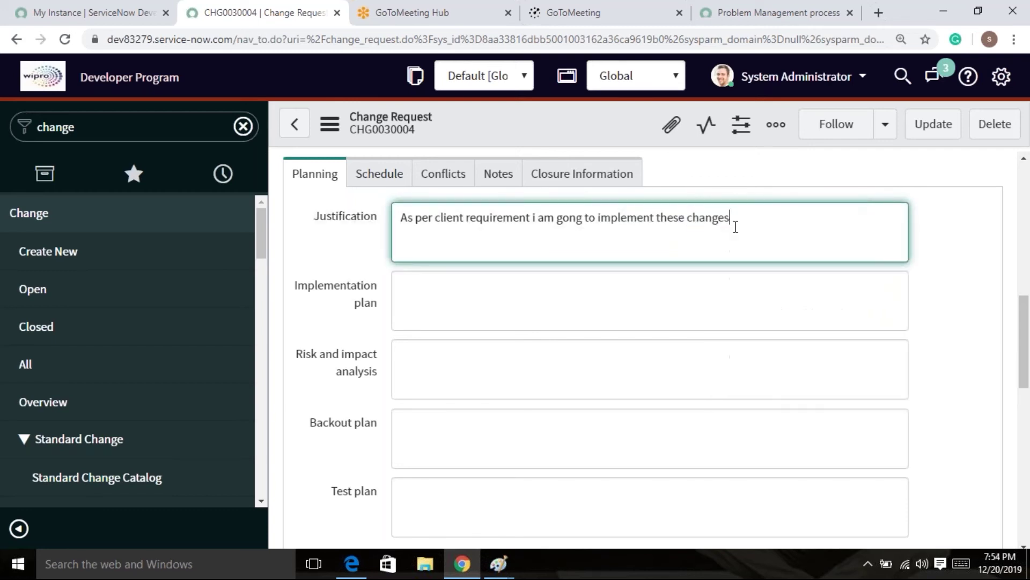
pyautogui.click(661, 310)
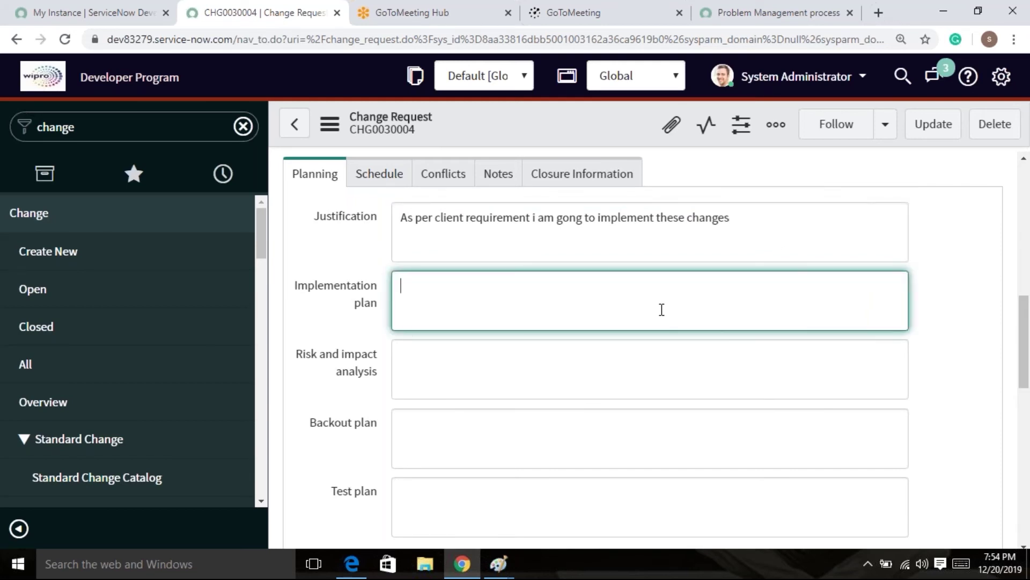
# - Start the Implementation plan with 'We can implement this change', fixing typos via spell-check
pyautogui.write('We')
pyautogui.write(' a')
pyautogui.write('an ')
pyautogui.write('impleme')
pyautogui.press('BackSpace')
pyautogui.press('BackSpace')
pyautogui.write('nt')
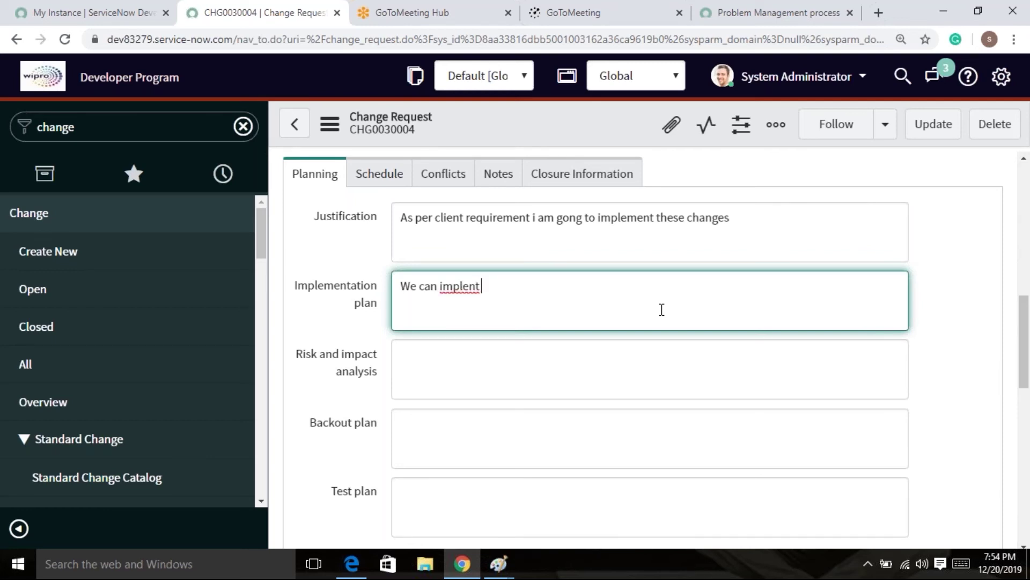
pyautogui.press('BackSpace')
pyautogui.press('BackSpace')
pyautogui.write('ment this chnage')
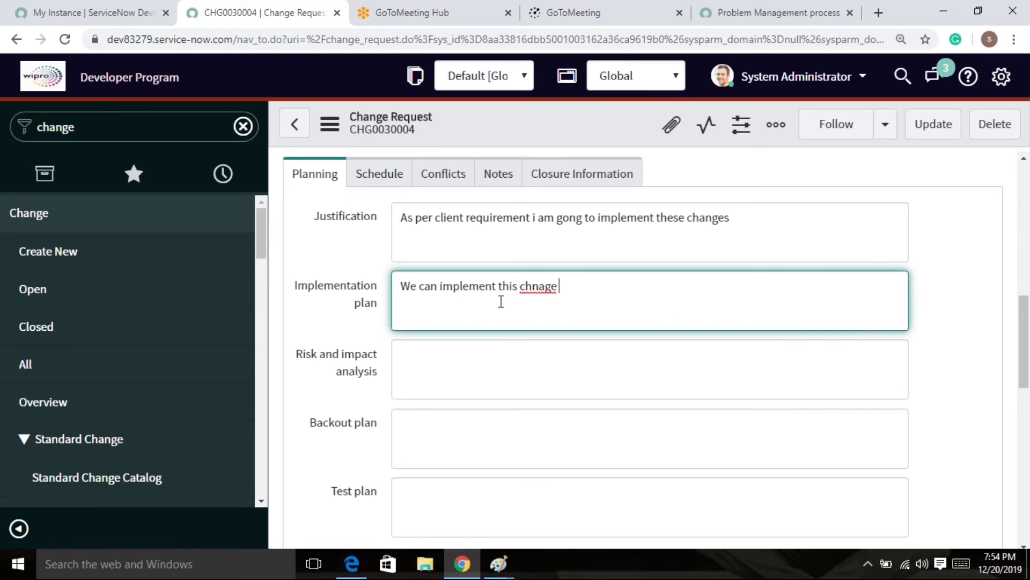
pyautogui.rightClick(543, 287)
pyautogui.click(576, 304)
# - Complete the plan with 'on next week on Dev instance', leaving 'Dev' unchanged
pyautogui.write('on next')
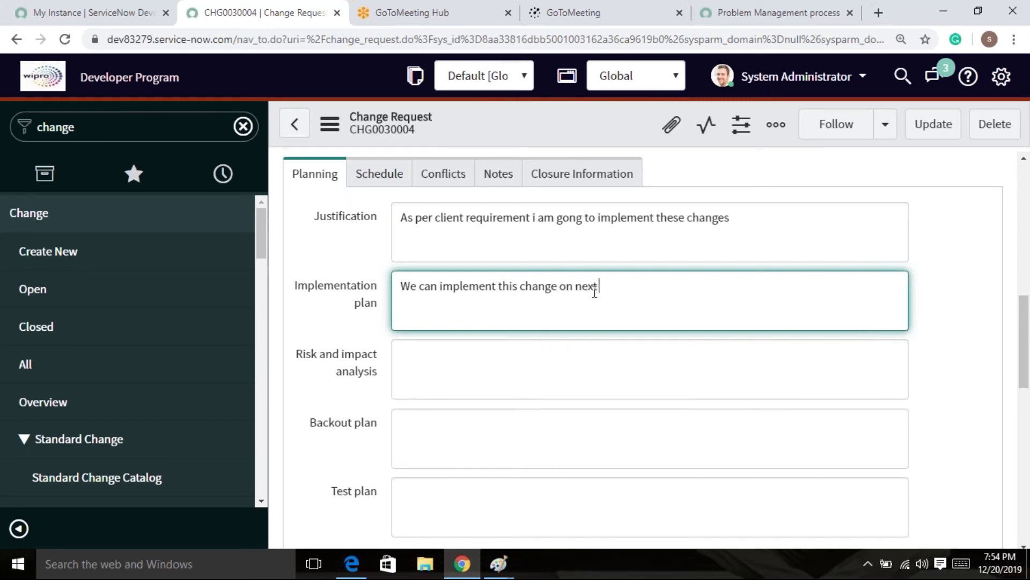
pyautogui.write(' week on Dev instanve')
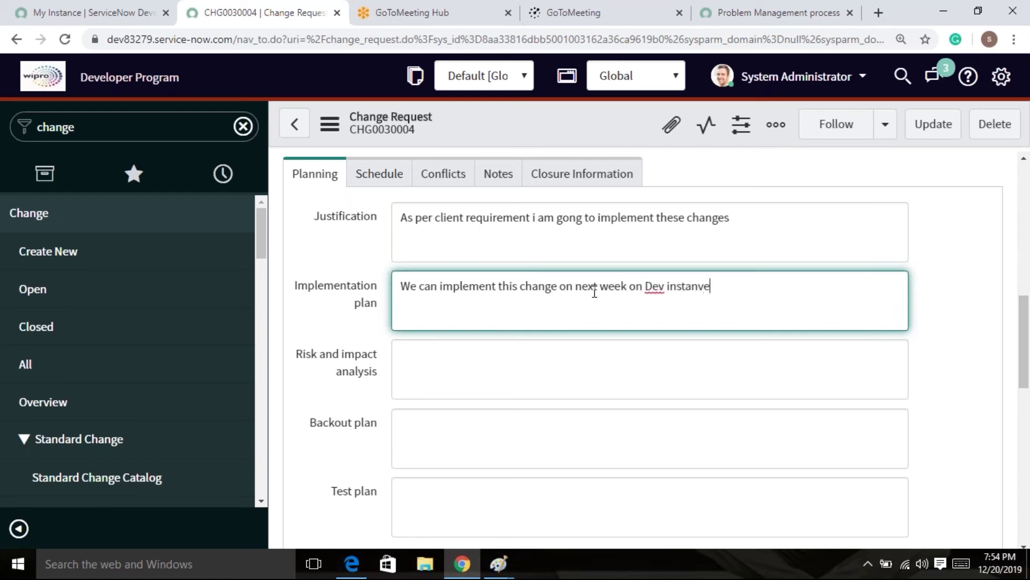
pyautogui.press('BackSpace')
pyautogui.press('BackSpace')
pyautogui.write('ce')
pyautogui.rightClick(653, 286)
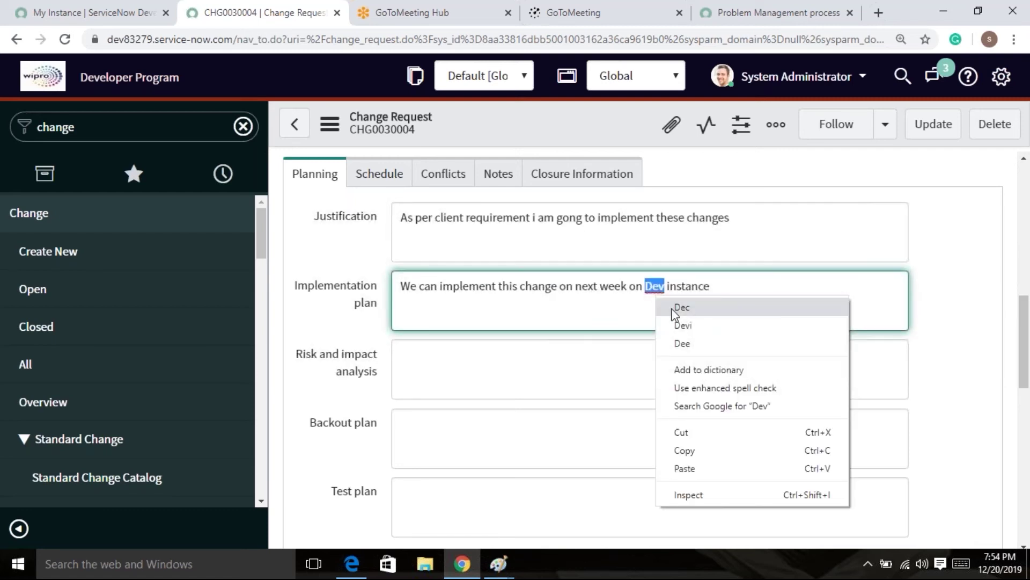
pyautogui.click(655, 290)
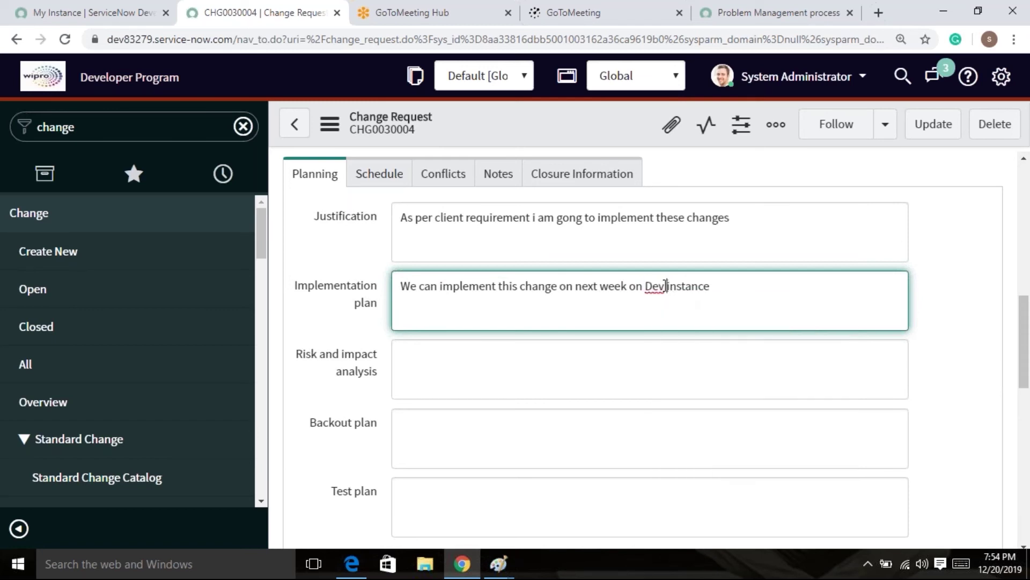
pyautogui.rightClick(656, 289)
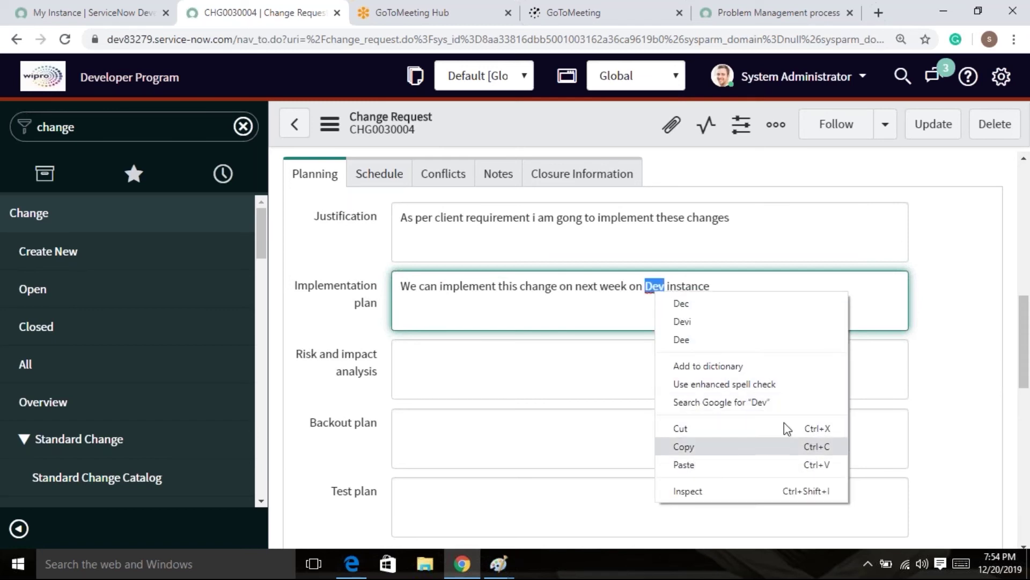
pyautogui.click(829, 341)
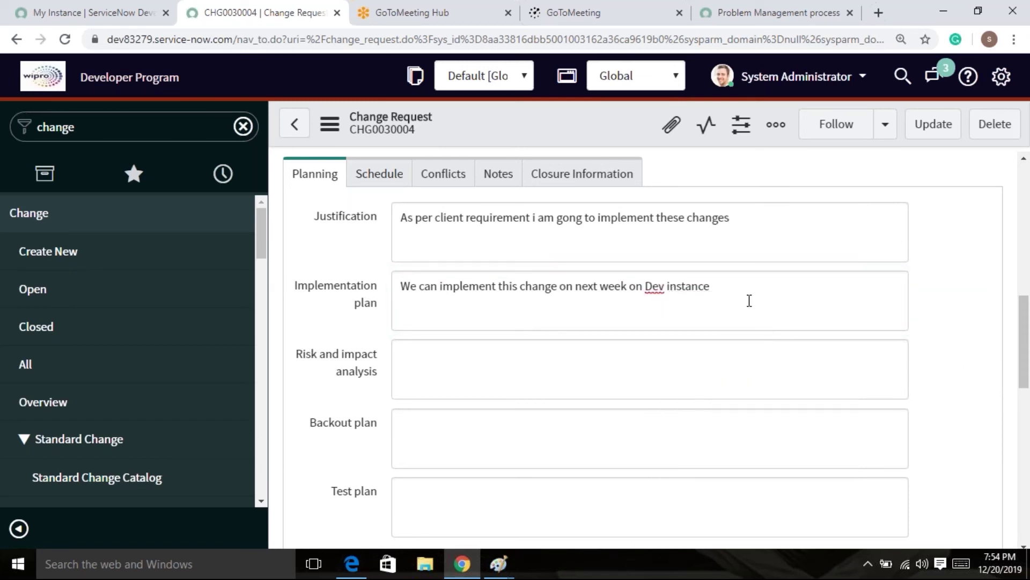
pyautogui.moveTo(1027, 336); pyautogui.dragTo(976, 332)
# - Enter 'No risk, No impact on business' as the risk and impact analysis
pyautogui.click(672, 334)
pyautogui.write('No')
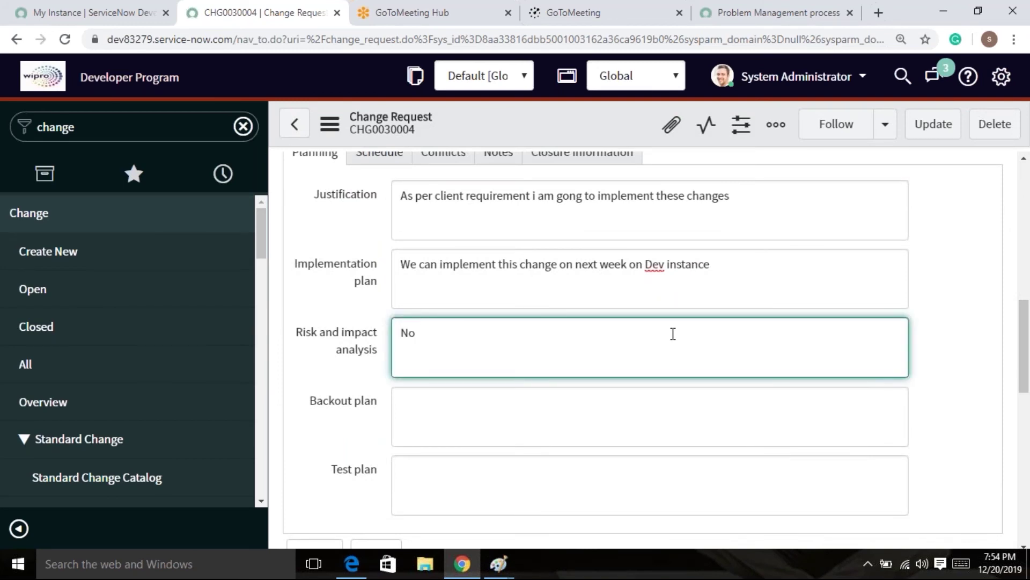
pyautogui.write(' tisk')
pyautogui.press('BackSpace')
pyautogui.press('BackSpace')
pyautogui.press('BackSpace')
pyautogui.write('isjk,')
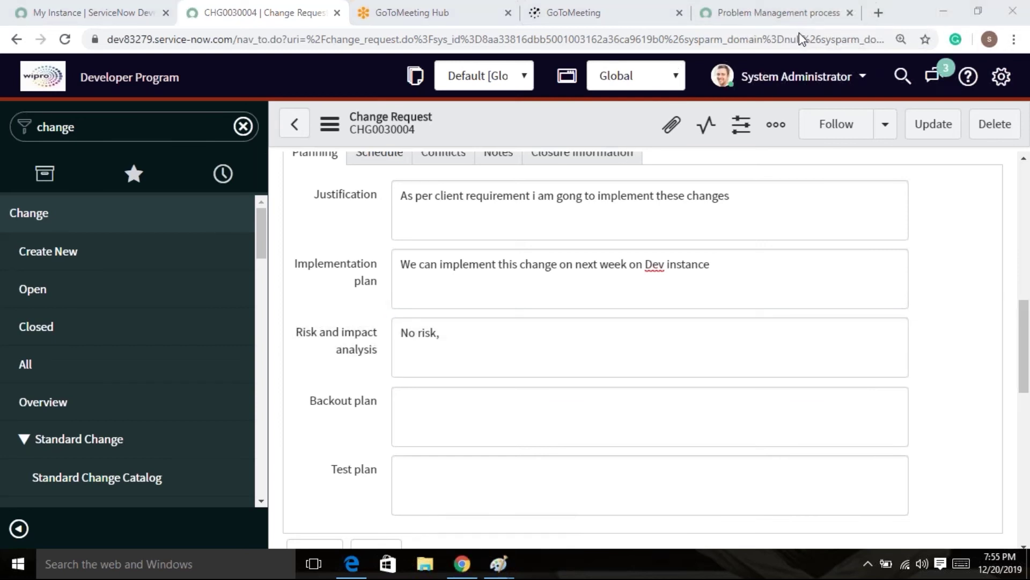
pyautogui.click(539, 335)
pyautogui.write('No imp')
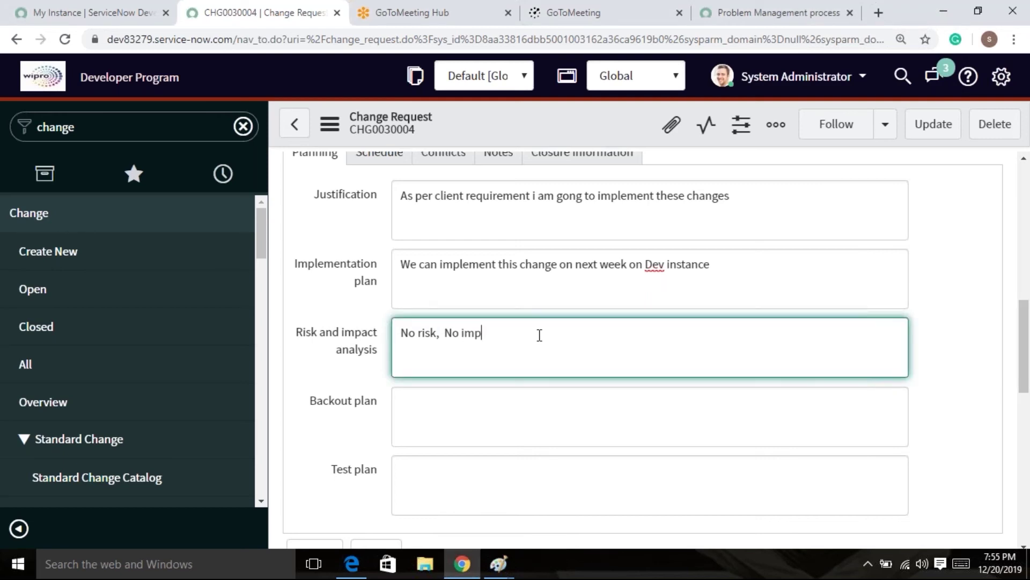
pyautogui.write('act on business')
# - Begin the backout plan with 'Yes back'
pyautogui.click(570, 429)
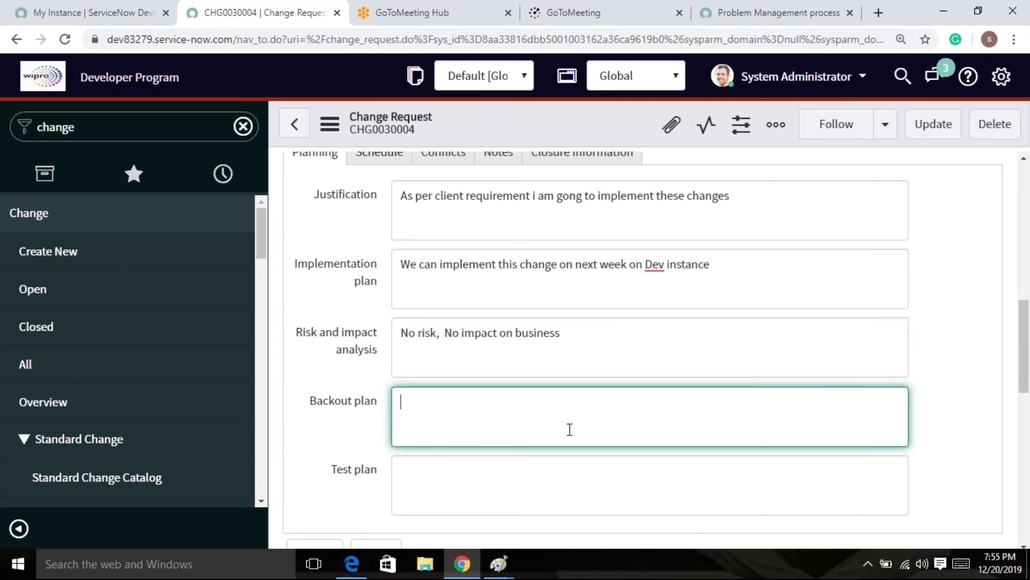
pyautogui.write('Yes back')
pyautogui.scroll(-3, 1026, 359)
# - Revise the backout plan to read 'Yes we have back out plan'
pyautogui.click(826, 320)
pyautogui.write('Iw')
pyautogui.press('BackSpace')
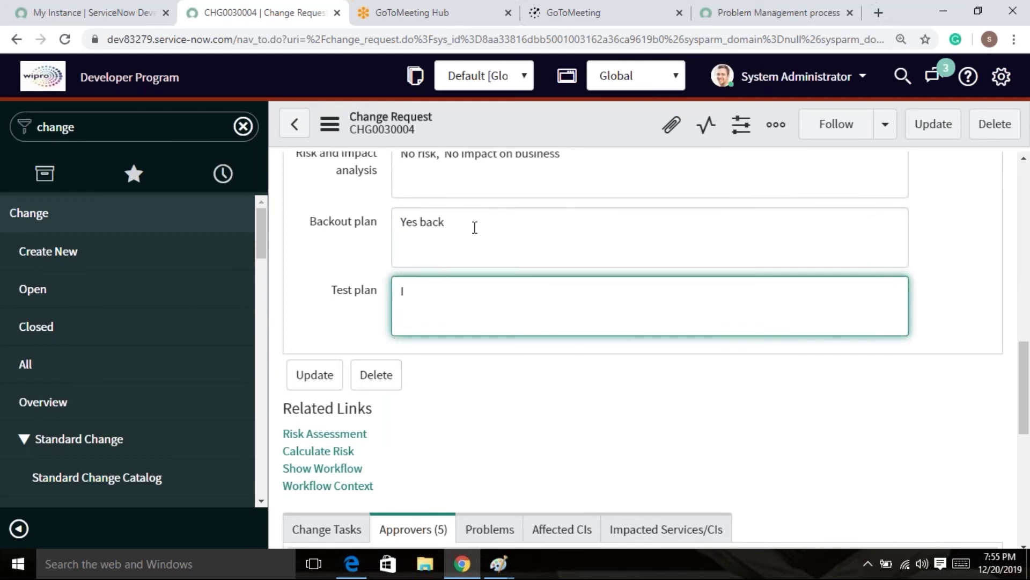
pyautogui.click(475, 227)
pyautogui.moveTo(460, 226); pyautogui.dragTo(420, 222)
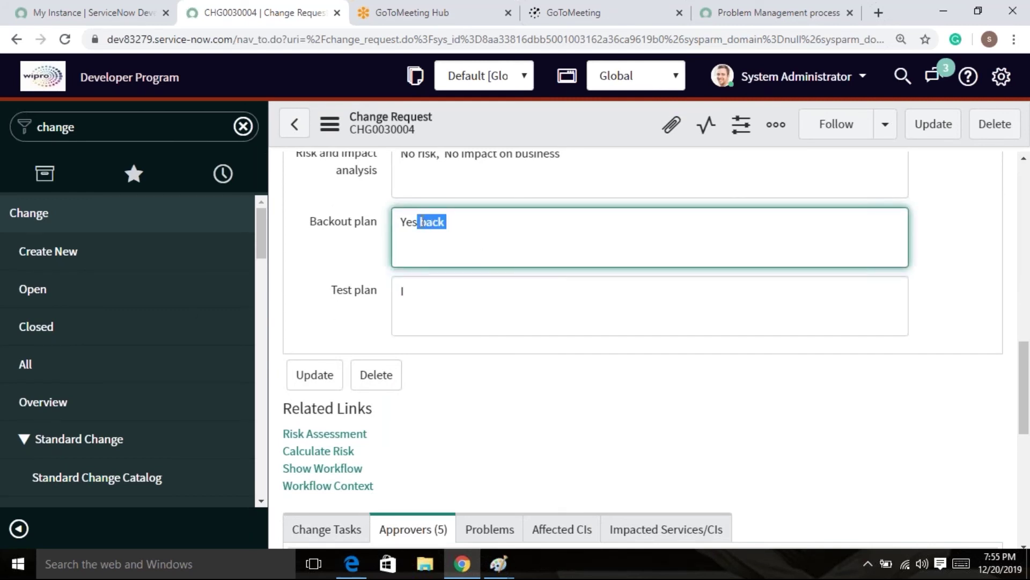
pyautogui.write('we have back ou')
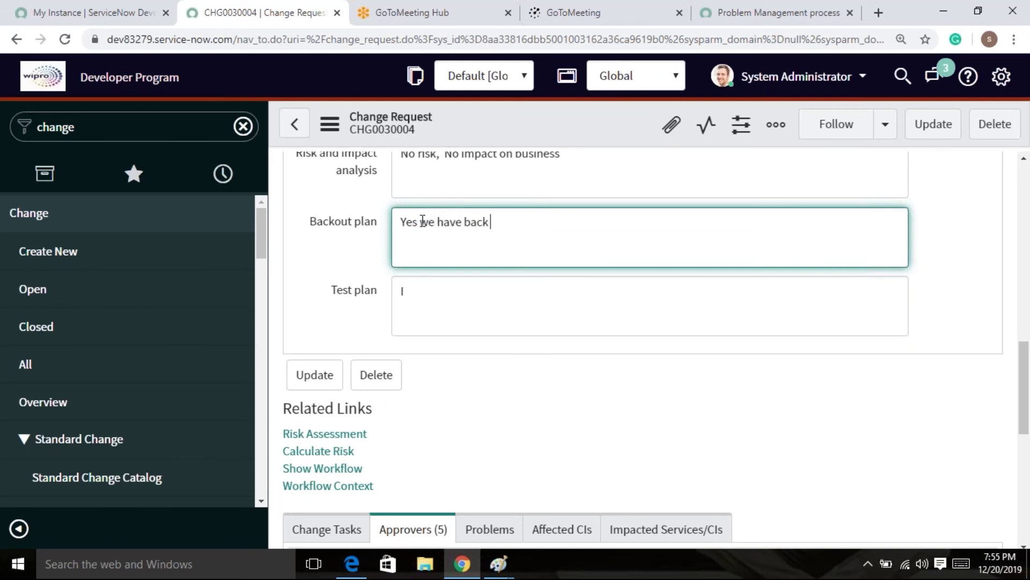
pyautogui.write('t plan')
# - Write the test plan 'Yes will move these changes into production on next week'
pyautogui.click(435, 296)
pyautogui.doubleClick(406, 297)
pyautogui.write('Yes will')
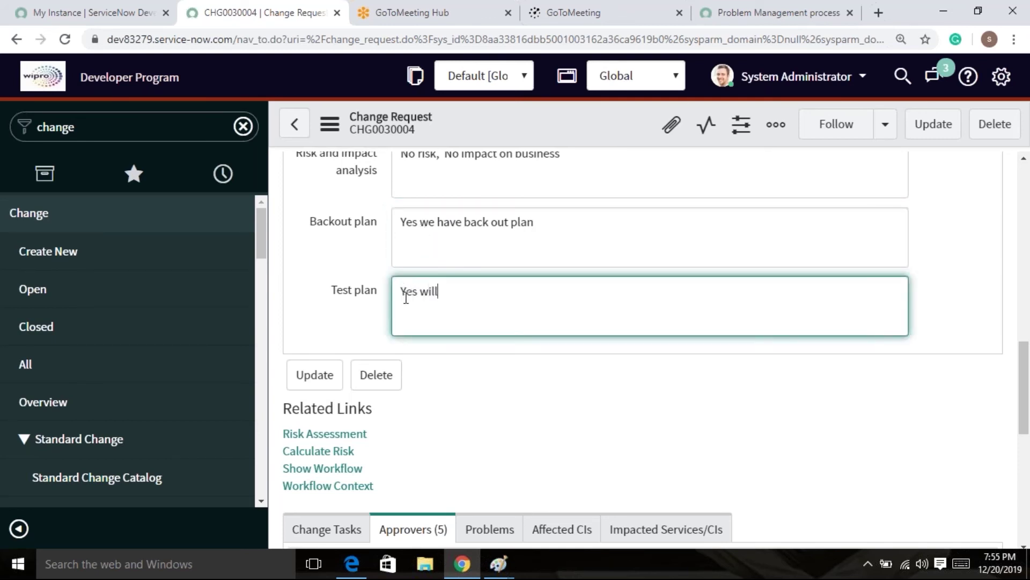
pyautogui.write(' move these change')
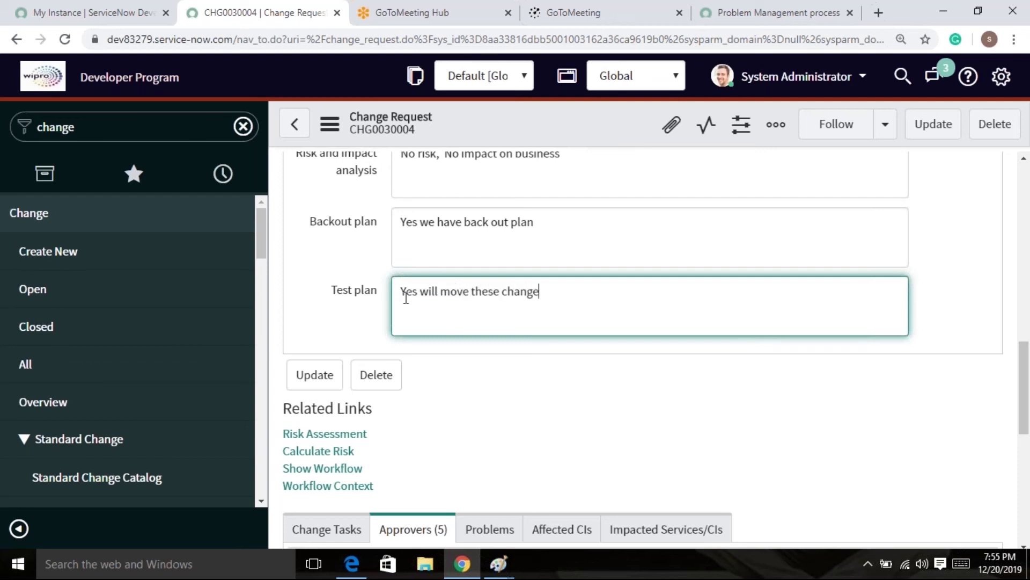
pyautogui.write('s o')
pyautogui.write('ntp')
pyautogui.write('o pro')
pyautogui.write('s')
pyautogui.write('uction ')
pyautogui.write('on next we')
pyautogui.write('k')
pyautogui.press('BackSpace')
pyautogui.write('eek')
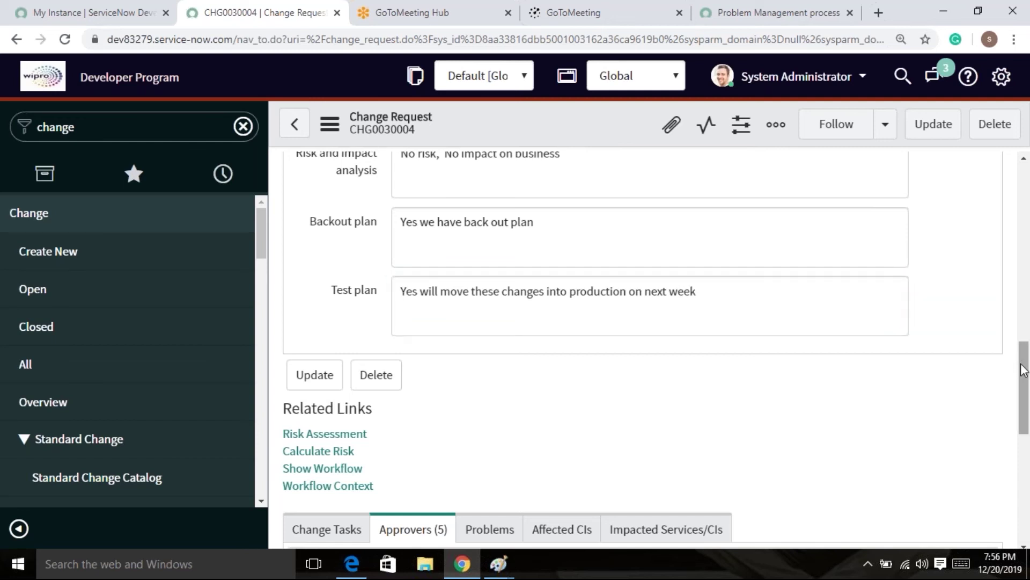
# - Update CHG0030004 and scroll the 101-record Change Requests list sideways to review its columns
pyautogui.scroll(5, 1027, 238)
pyautogui.scroll(6, 1027, 238)
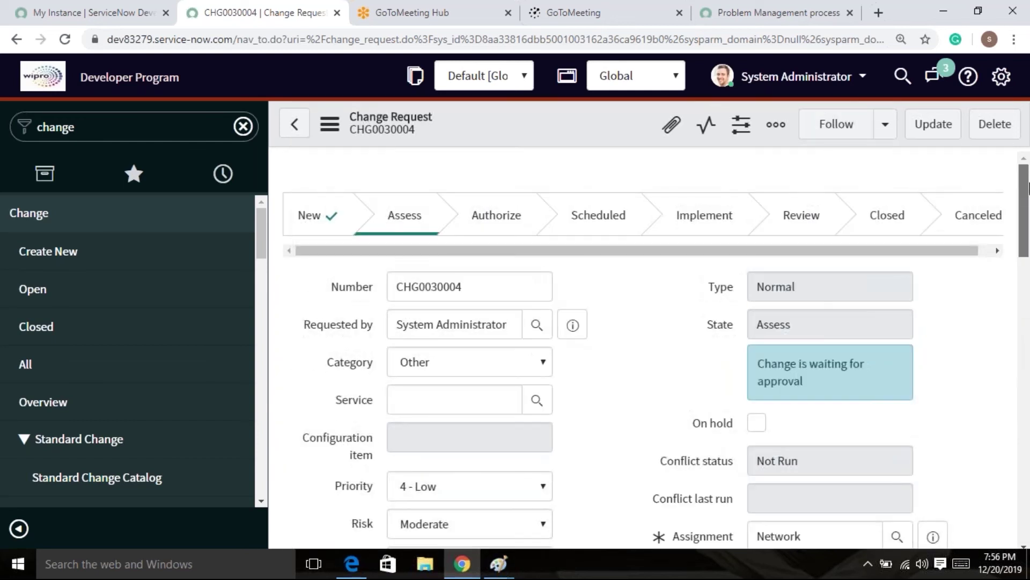
pyautogui.scroll(-9, 1026, 241)
pyautogui.scroll(-4, 1026, 298)
pyautogui.scroll(4, 1027, 242)
pyautogui.scroll(5, 1027, 211)
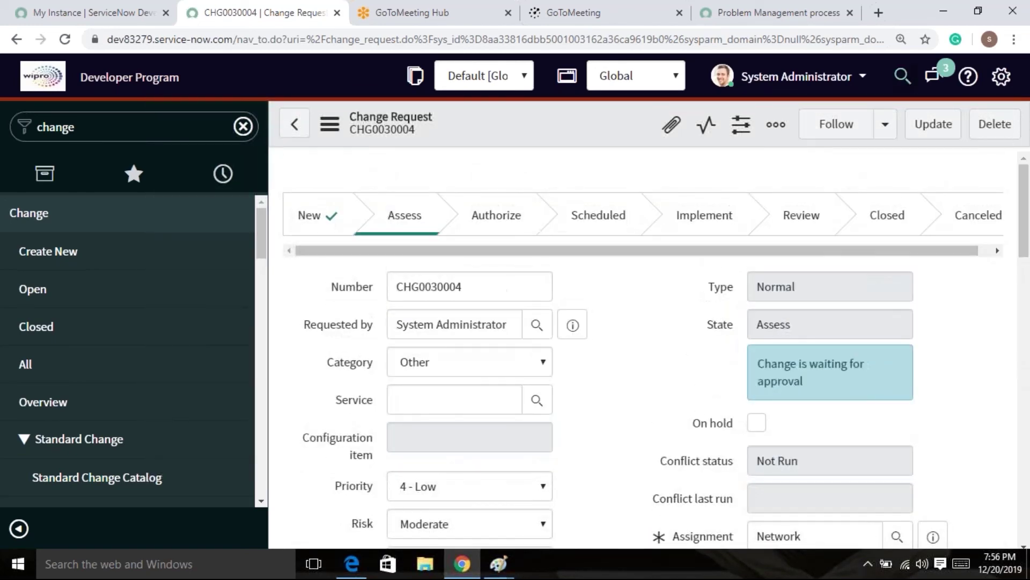
pyautogui.click(932, 131)
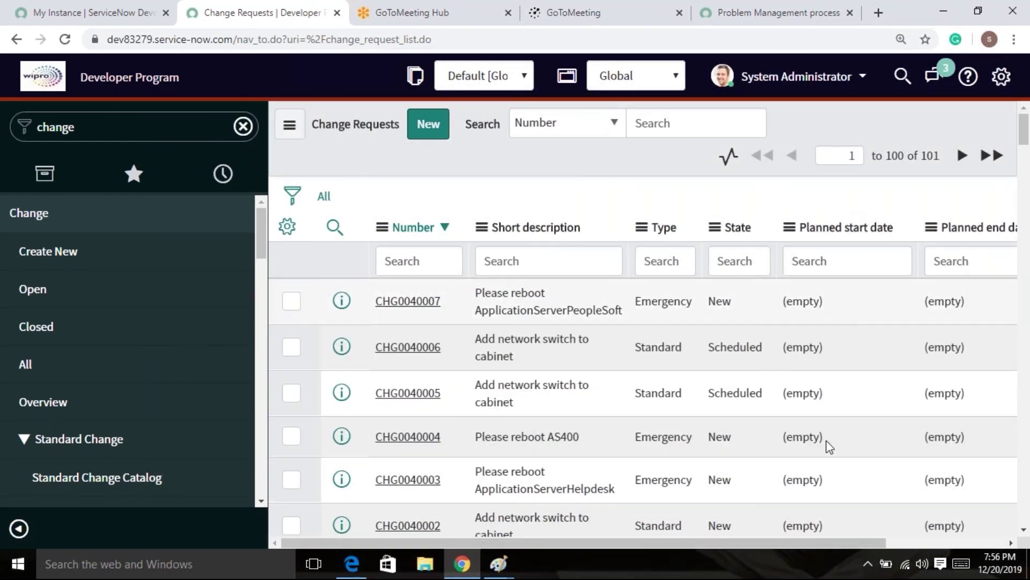
pyautogui.moveTo(764, 540); pyautogui.dragTo(918, 540)
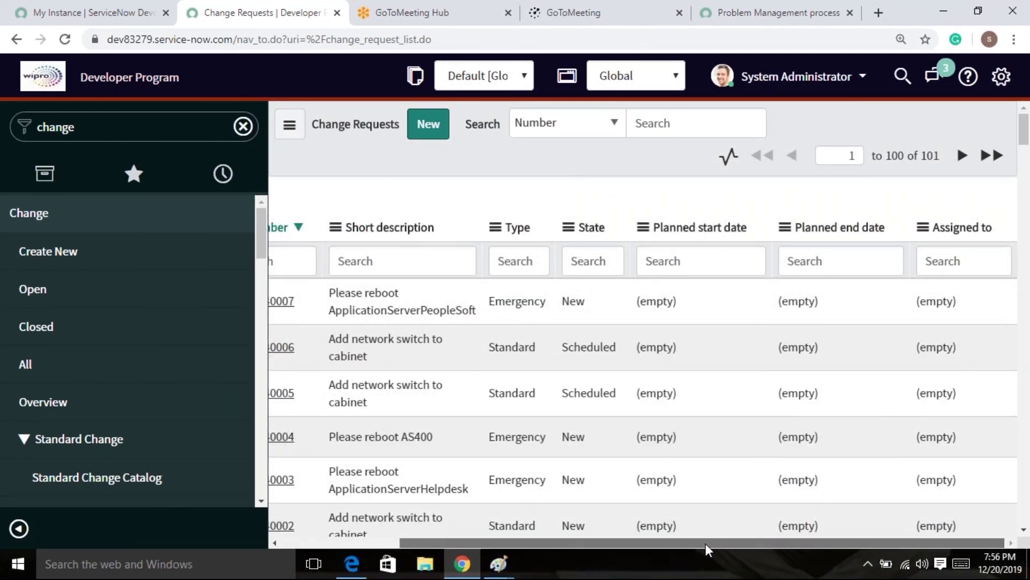
pyautogui.moveTo(705, 543); pyautogui.dragTo(588, 543)
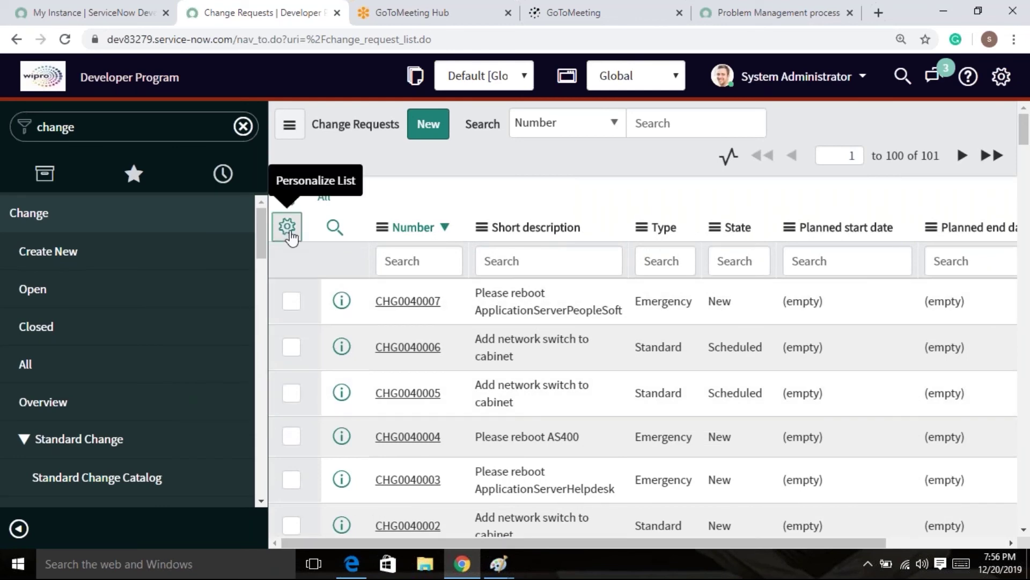
# - Personalize the list to show the Updated column directly below Short description
pyautogui.click(287, 227)
pyautogui.moveTo(573, 253); pyautogui.dragTo(571, 452)
pyautogui.moveTo(570, 458); pyautogui.dragTo(574, 479)
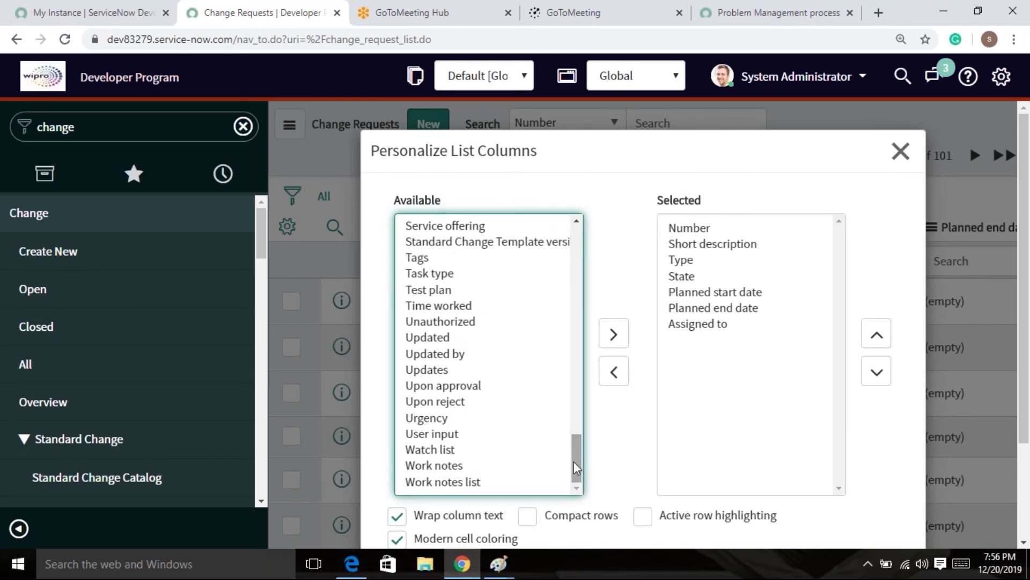
pyautogui.moveTo(579, 454)
pyautogui.mouseDown()
pyautogui.moveTo(584, 335)
pyautogui.moveTo(582, 448)
pyautogui.mouseUp()
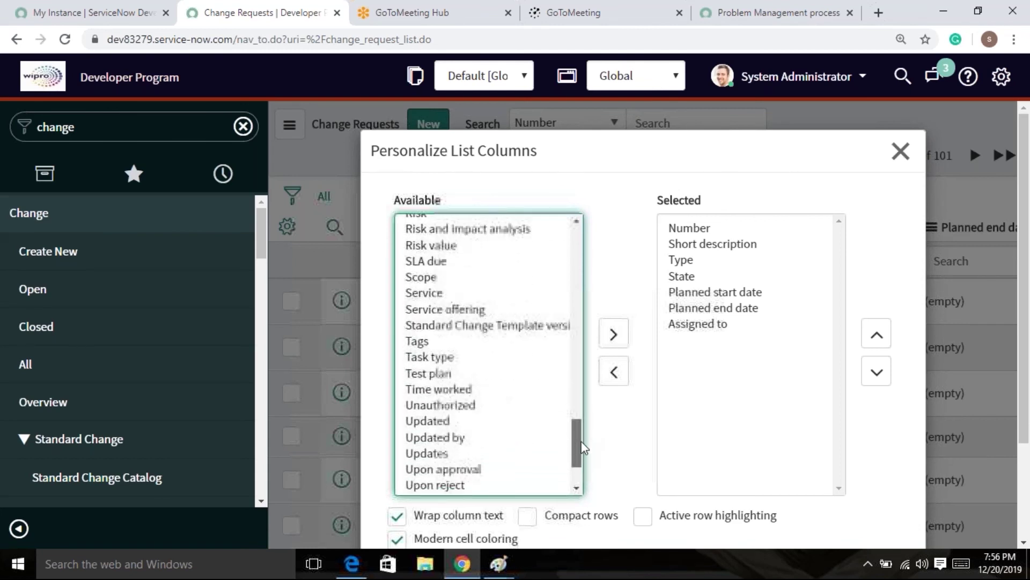
pyautogui.click(450, 421)
pyautogui.click(614, 334)
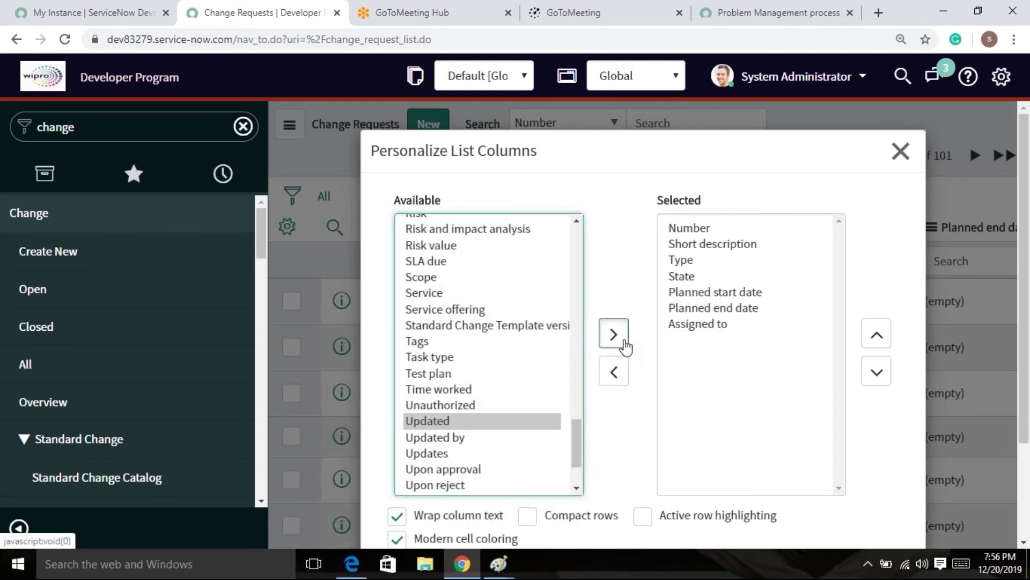
pyautogui.click(876, 343)
pyautogui.click(876, 344)
pyautogui.click(877, 344)
pyautogui.click(877, 343)
pyautogui.click(876, 344)
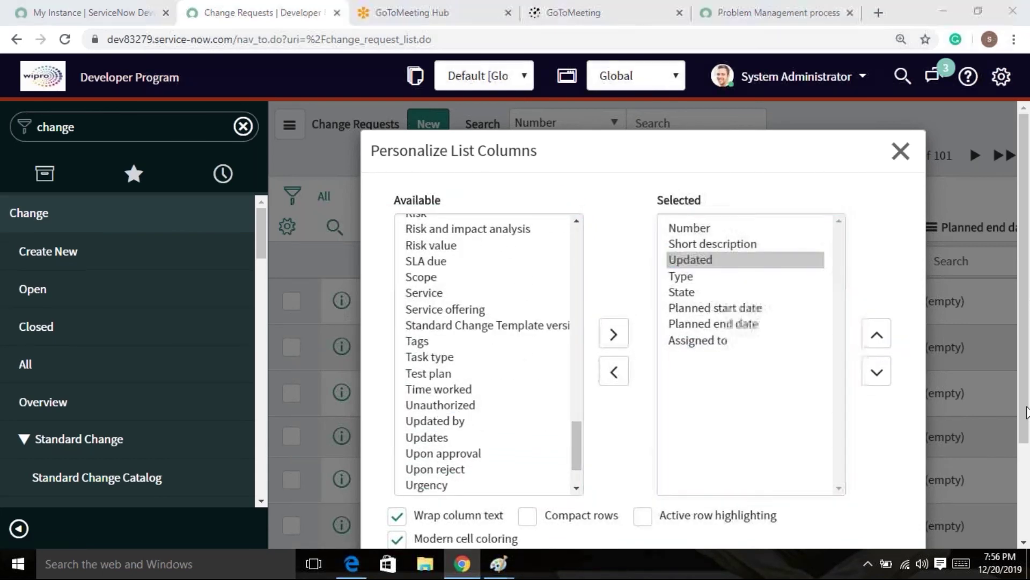
pyautogui.moveTo(1025, 416); pyautogui.dragTo(1027, 510)
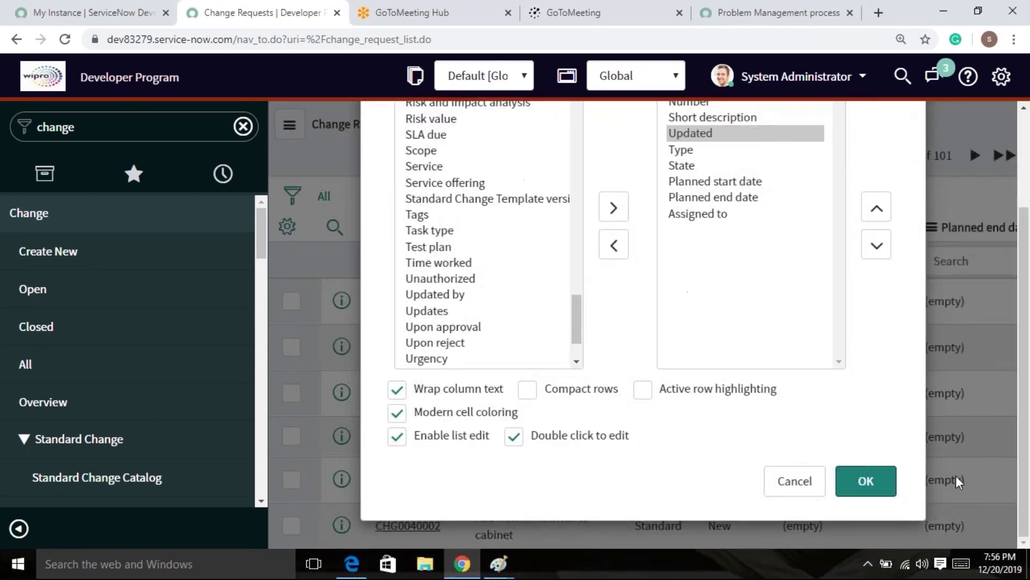
pyautogui.click(865, 481)
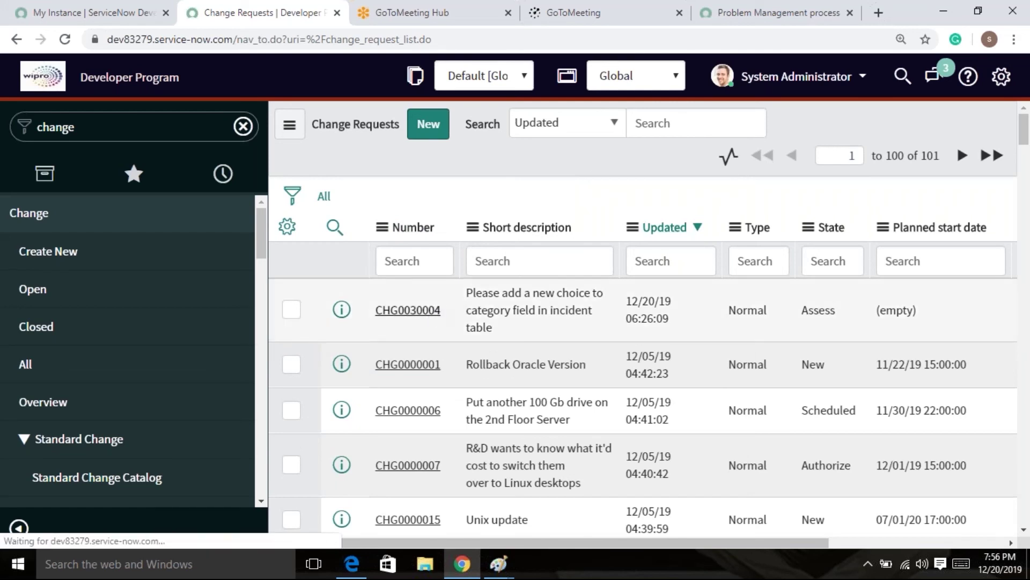
# - Open CHG0030004 and one of its Requested Network approvals from the Approvers list
pyautogui.click(408, 310)
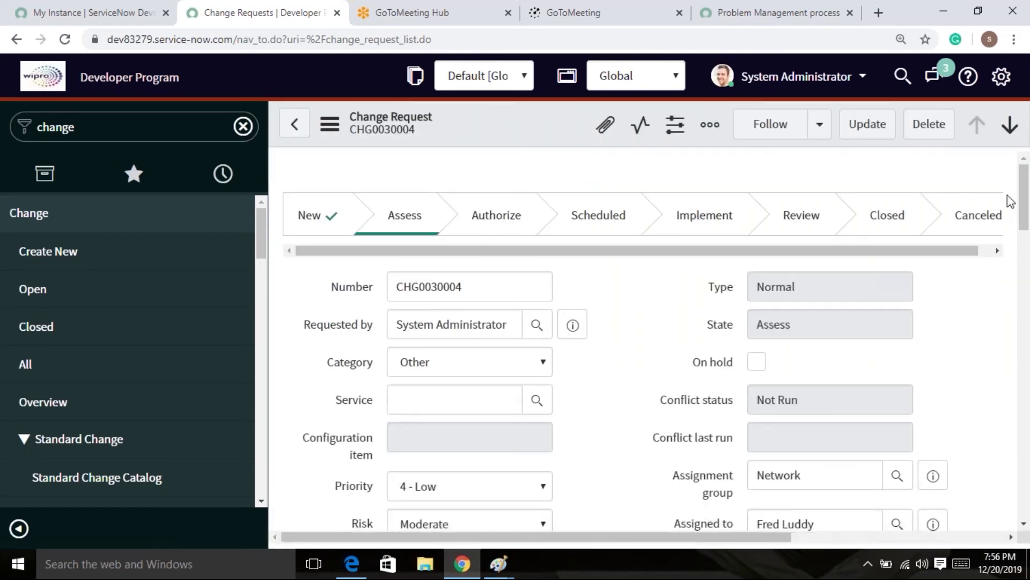
pyautogui.scroll(-10, 1025, 226)
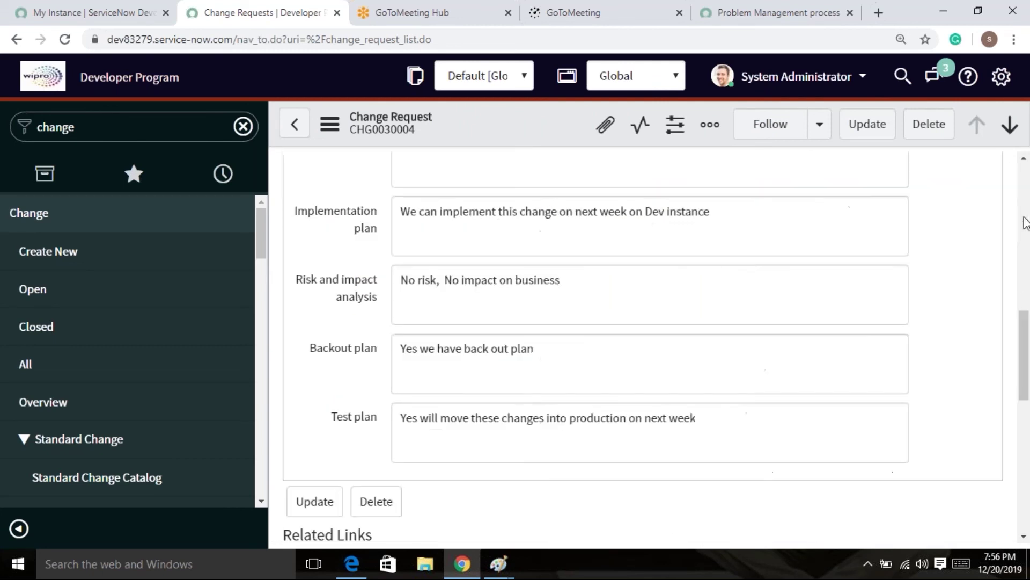
pyautogui.scroll(-5, 1024, 376)
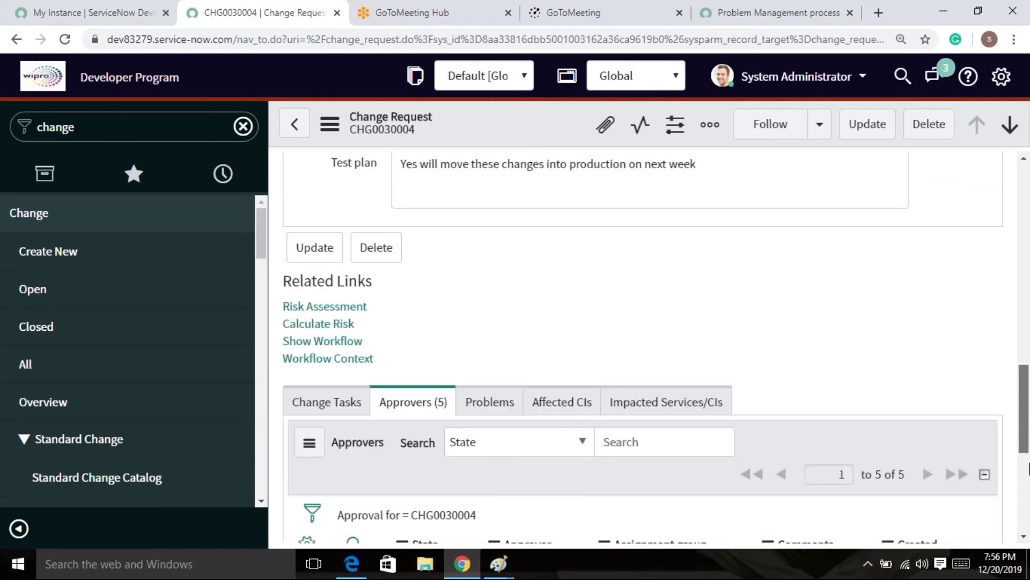
pyautogui.scroll(-5, 1022, 439)
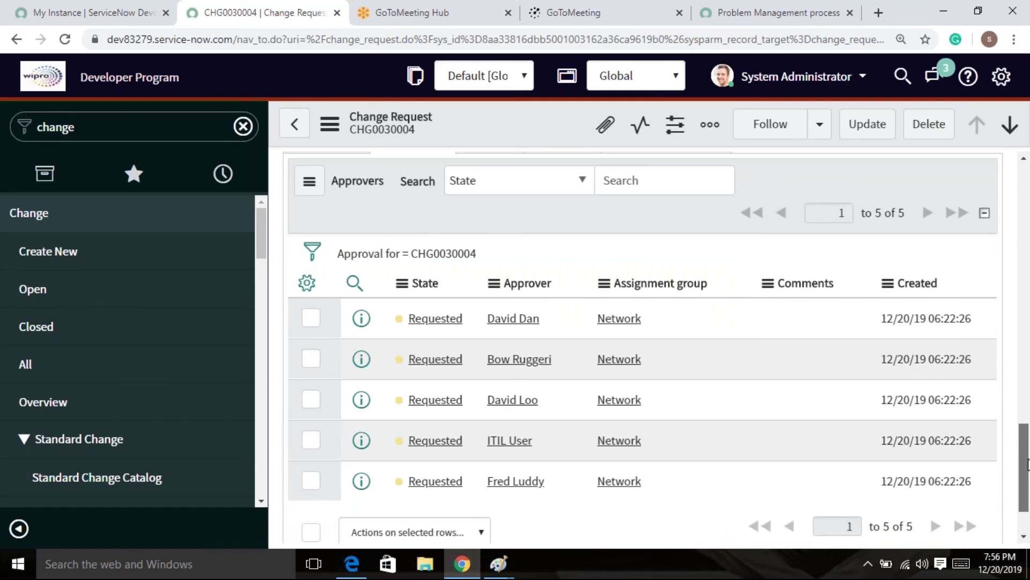
pyautogui.scroll(2, 1027, 457)
pyautogui.scroll(-1, 1027, 457)
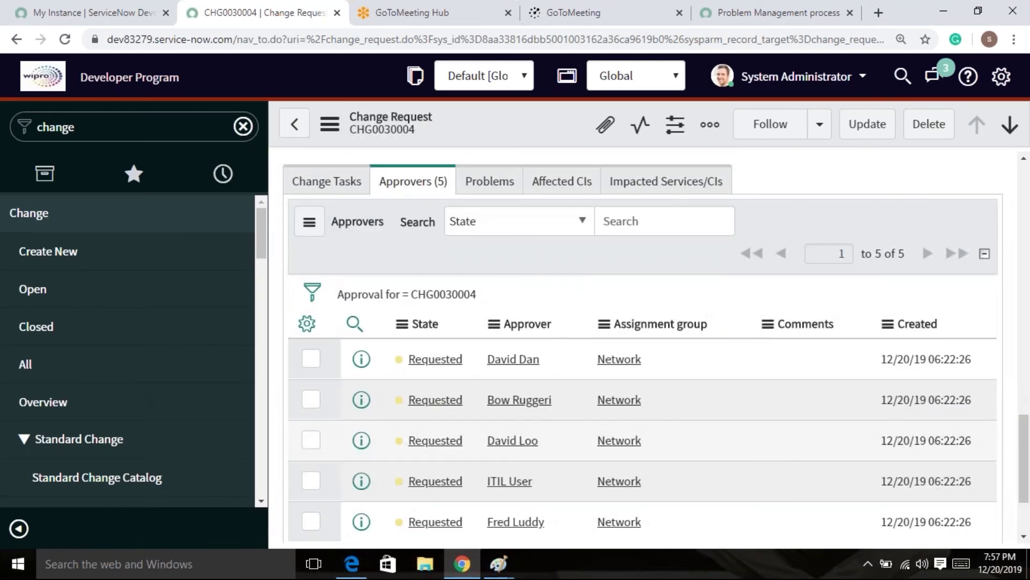
pyautogui.click(453, 441)
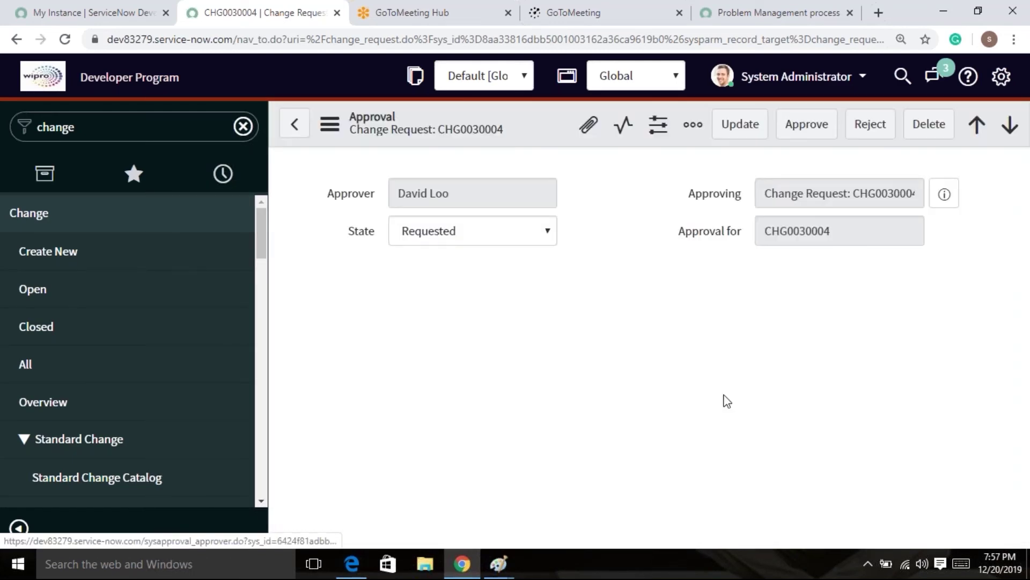
# - Approve the Network approval, then open the CAB approver's Requested approval record
pyautogui.click(806, 124)
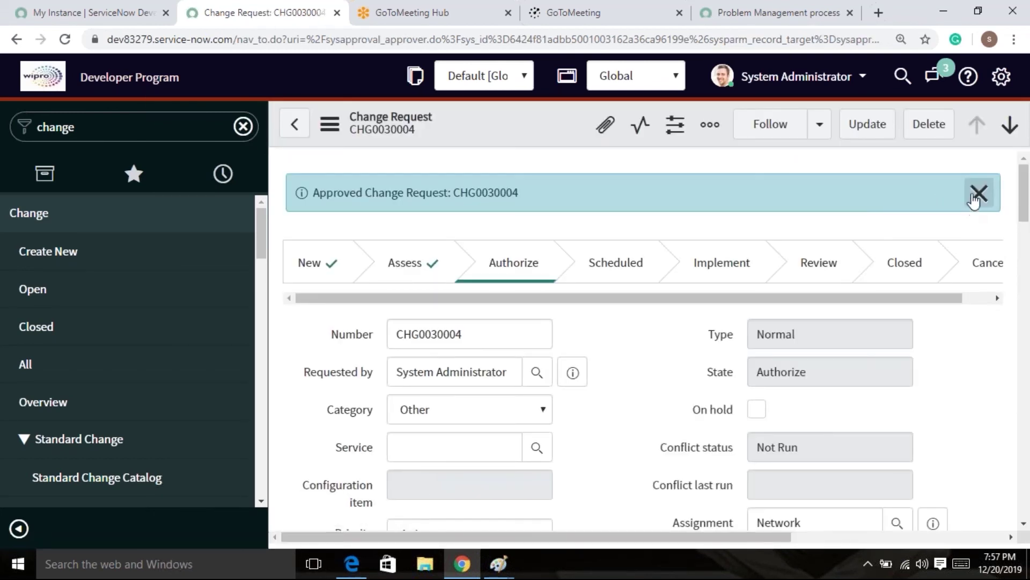
pyautogui.click(978, 194)
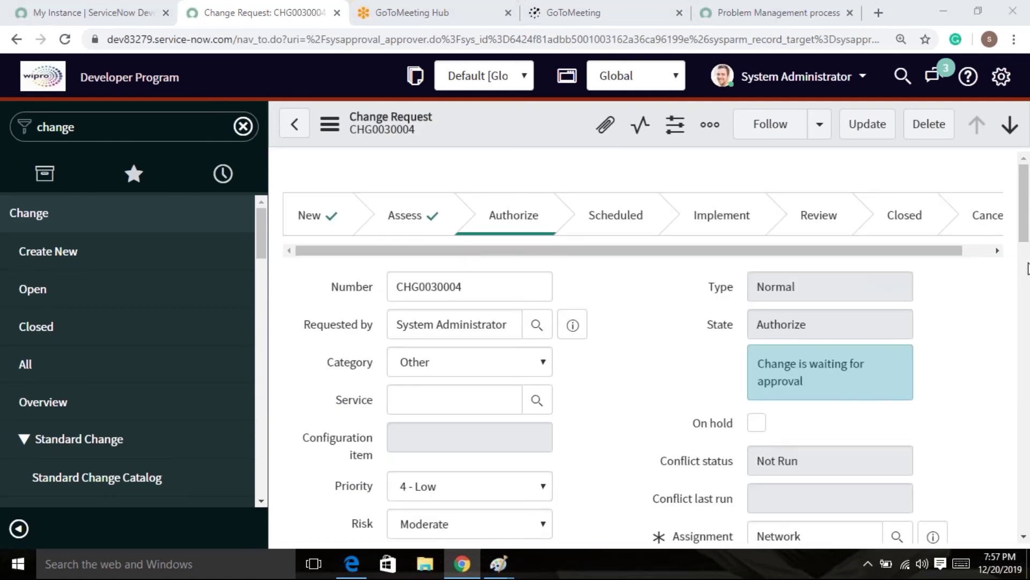
pyautogui.moveTo(1025, 209); pyautogui.dragTo(1026, 439)
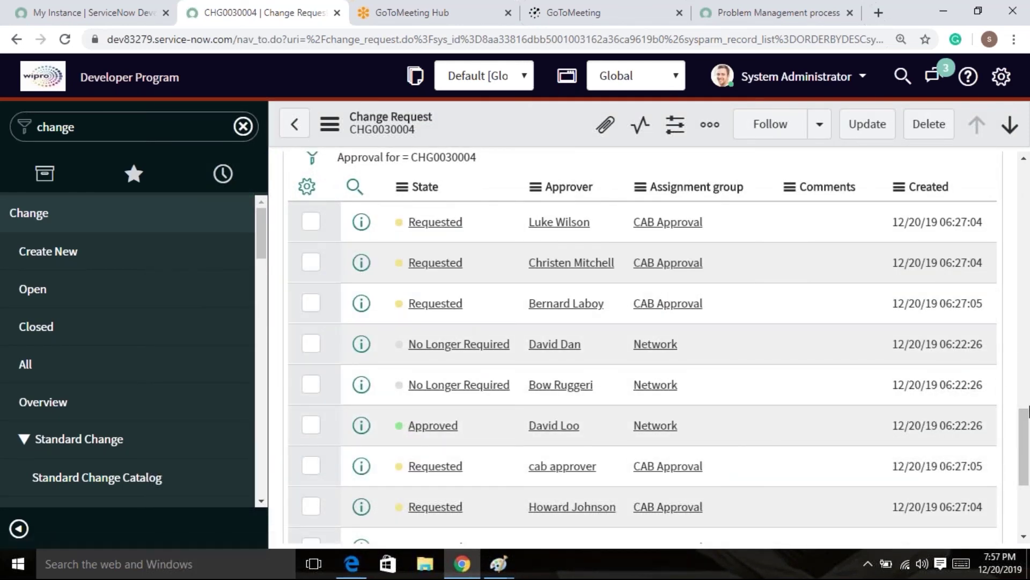
pyautogui.click(434, 467)
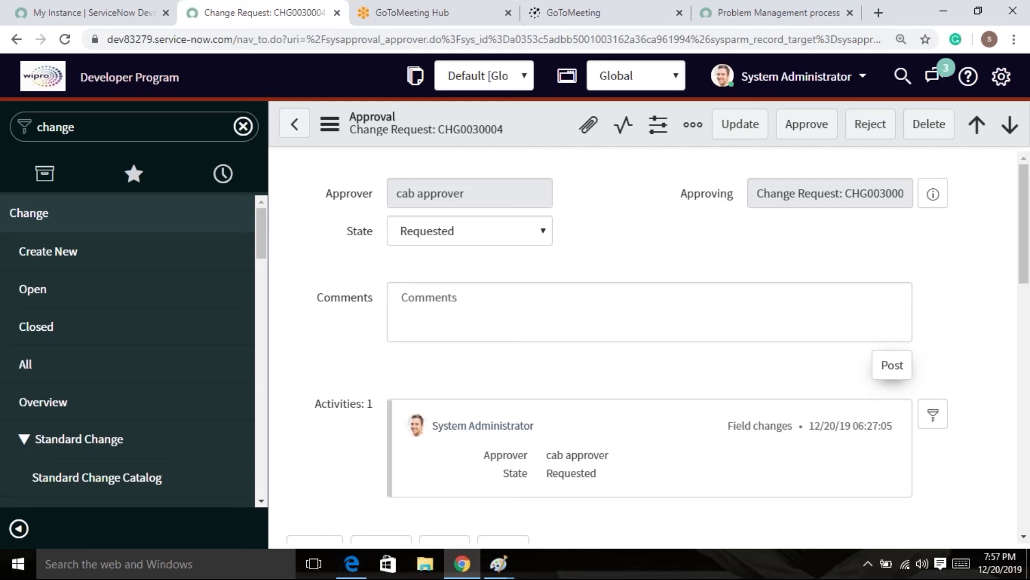
# - Approve the CAB approval, moving CHG0030004 to Scheduled
pyautogui.click(806, 126)
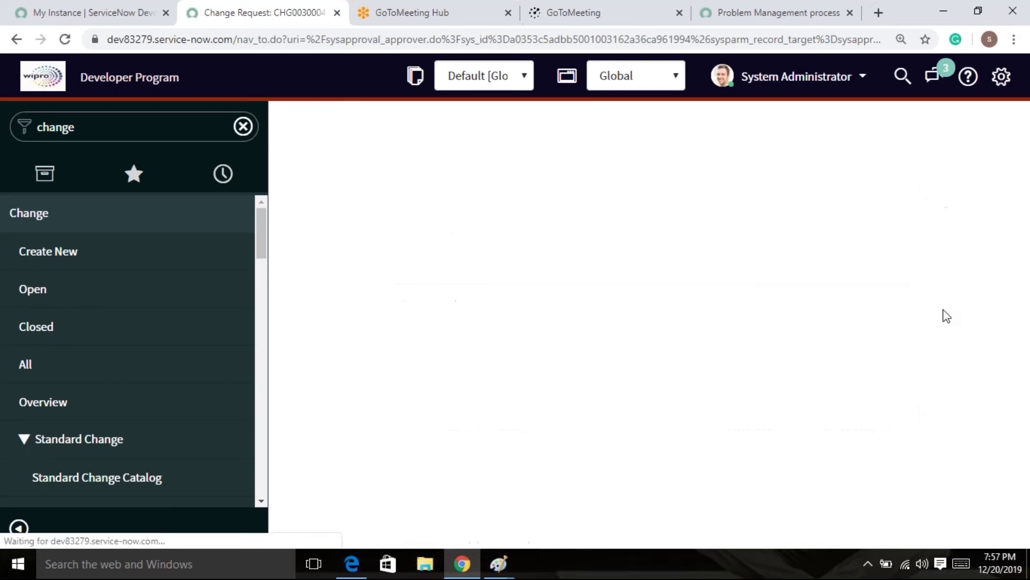
pyautogui.click(977, 193)
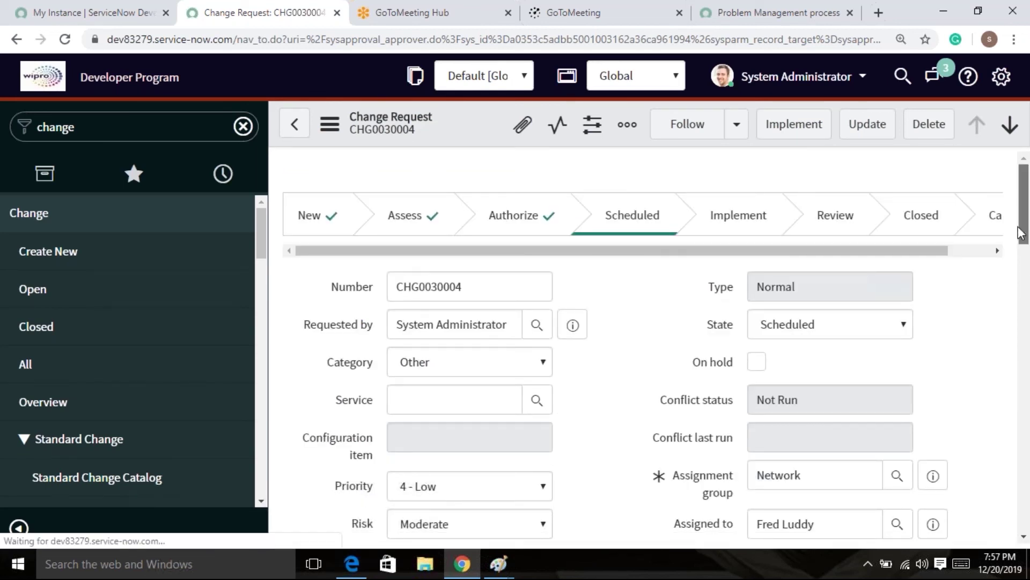
pyautogui.scroll(-5, 1018, 244)
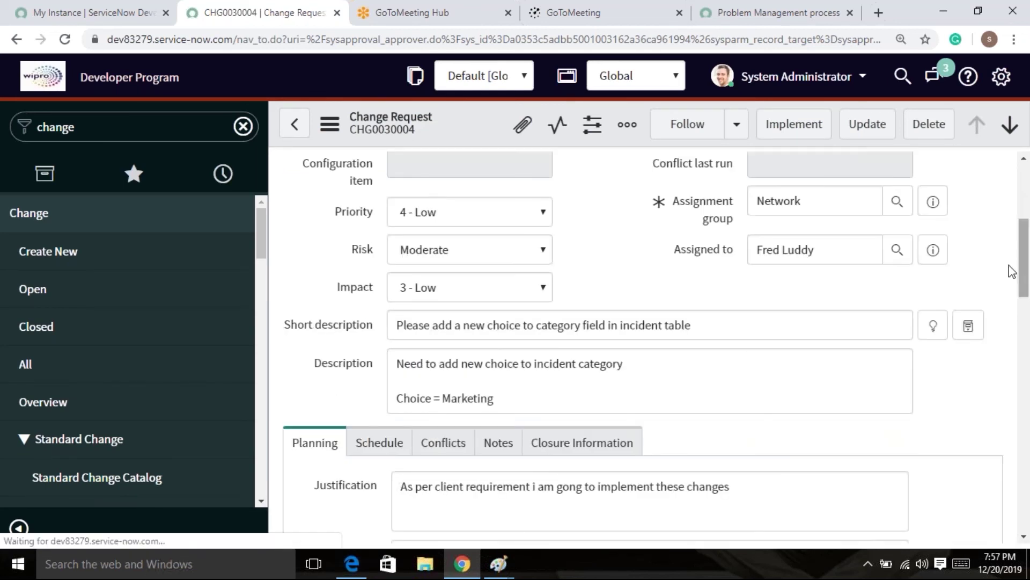
# - On the Schedule tab, set planned start to December 22 and planned end to December 30
pyautogui.click(375, 444)
pyautogui.moveTo(1026, 261); pyautogui.dragTo(1024, 359)
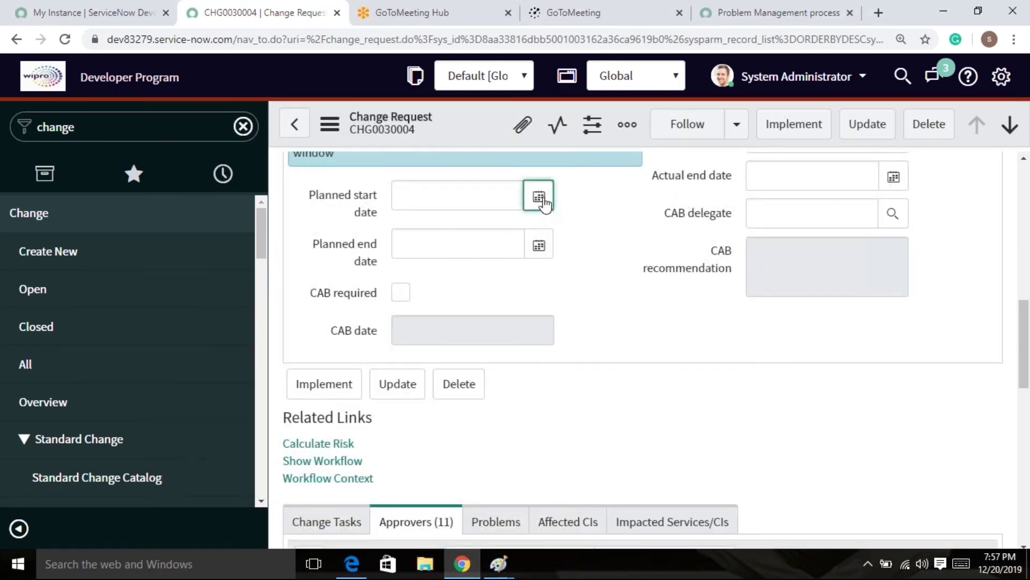
pyautogui.click(540, 198)
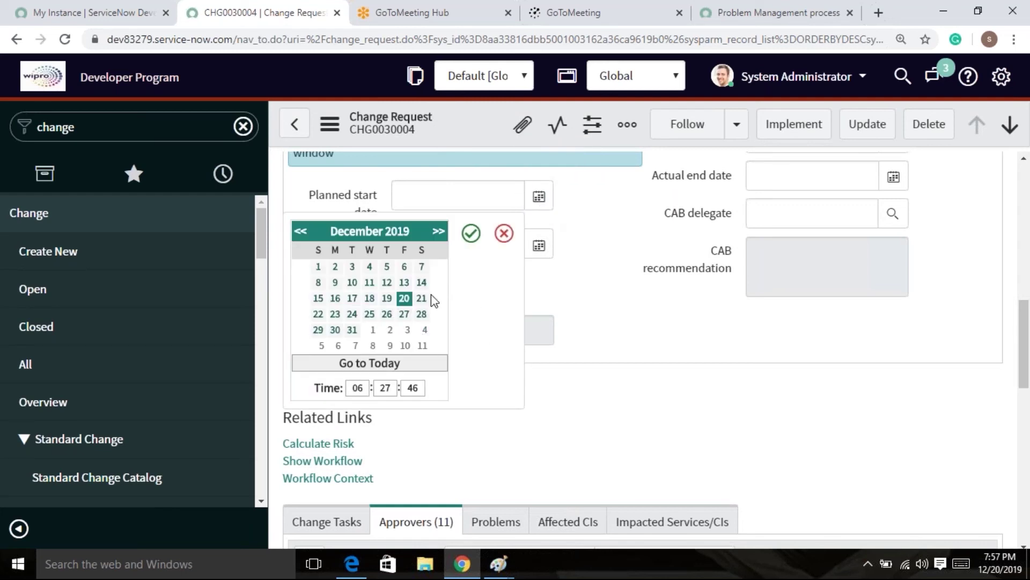
pyautogui.click(318, 314)
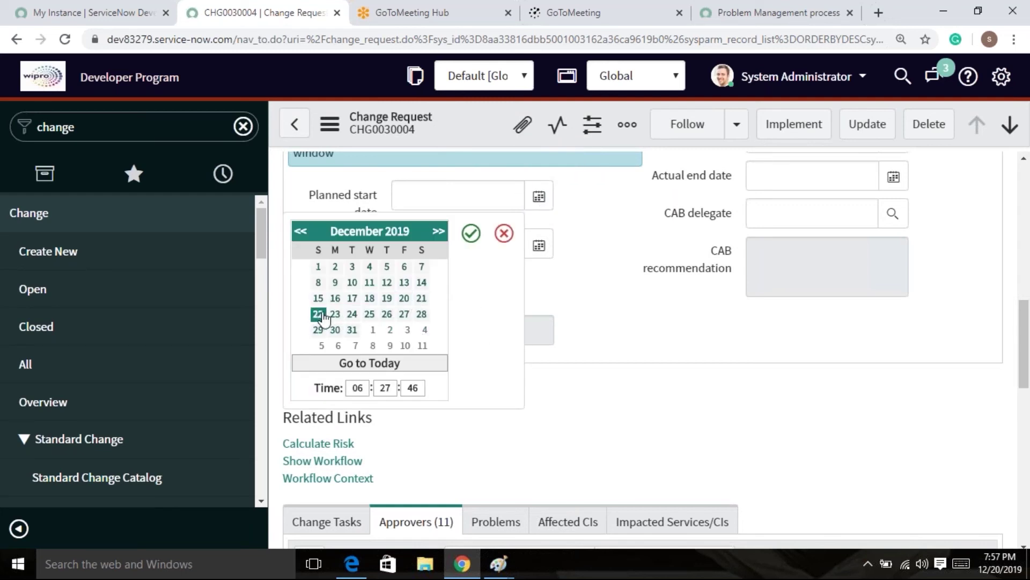
pyautogui.click(471, 233)
pyautogui.click(538, 245)
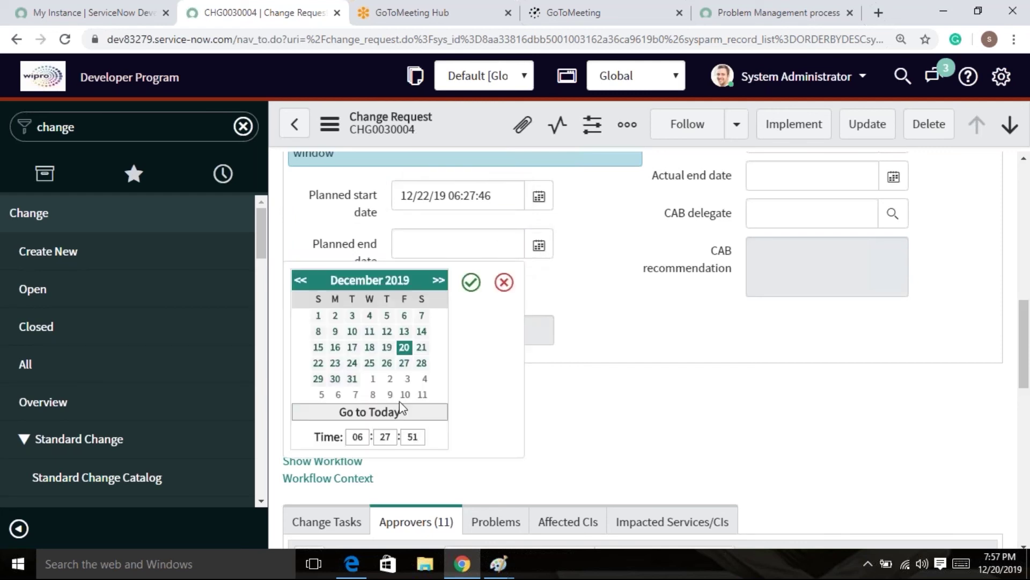
pyautogui.click(336, 379)
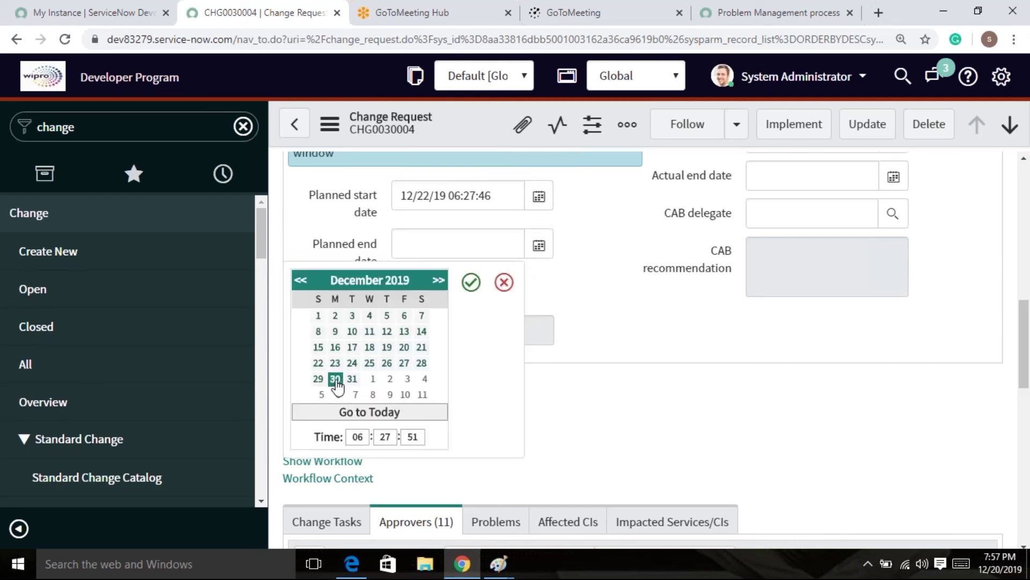
pyautogui.click(471, 282)
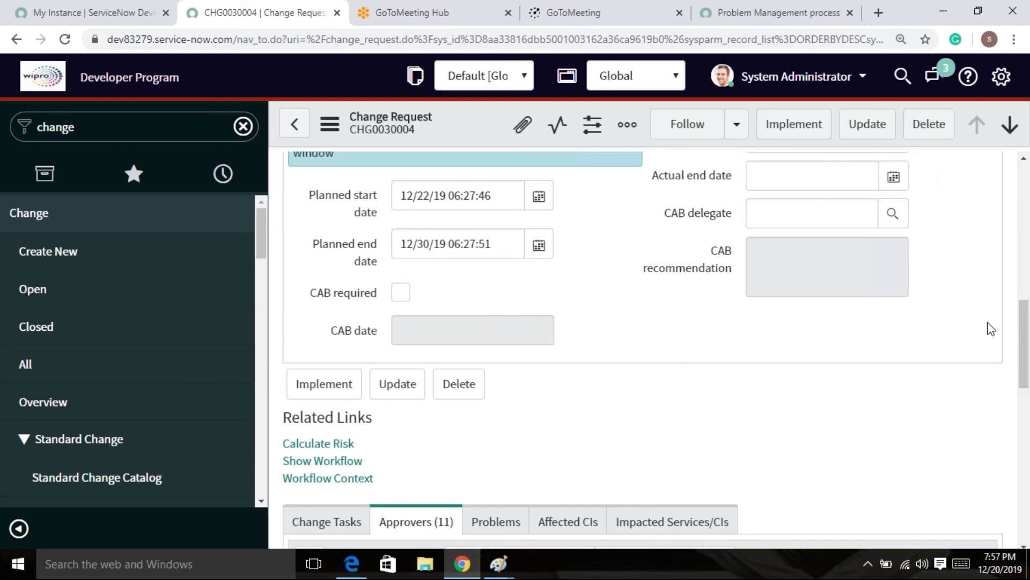
pyautogui.scroll(4, 989, 327)
pyautogui.scroll(-4, 1026, 338)
pyautogui.scroll(2, 1027, 327)
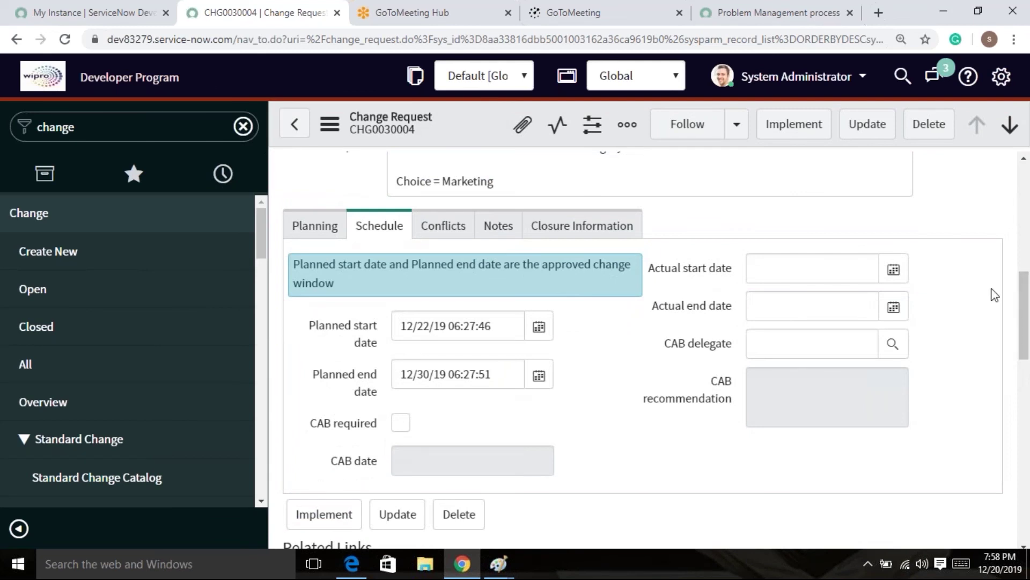
# - Set the actual start date to 12/25/19 and actual end date to 12/30/19
pyautogui.click(893, 270)
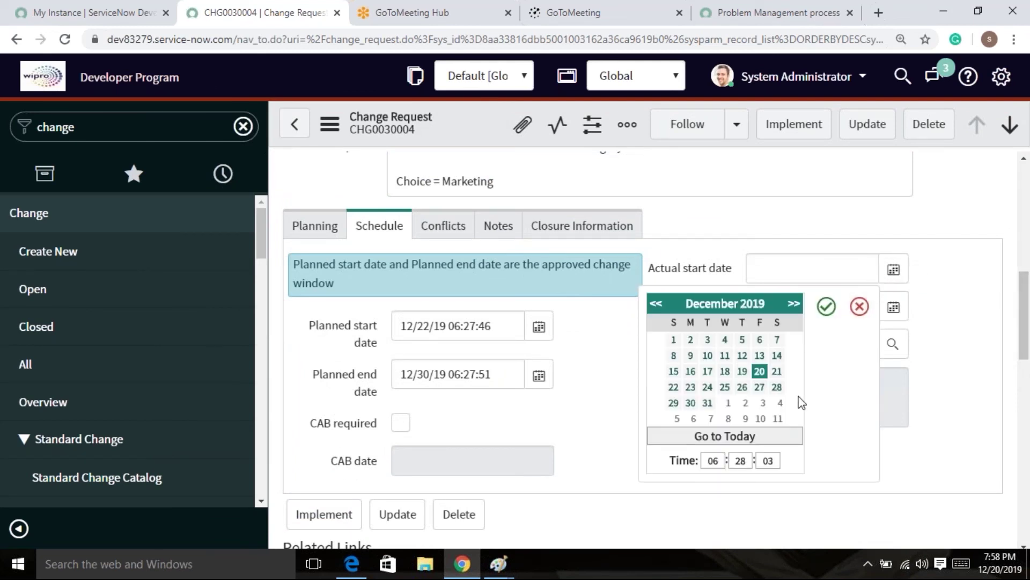
pyautogui.click(724, 387)
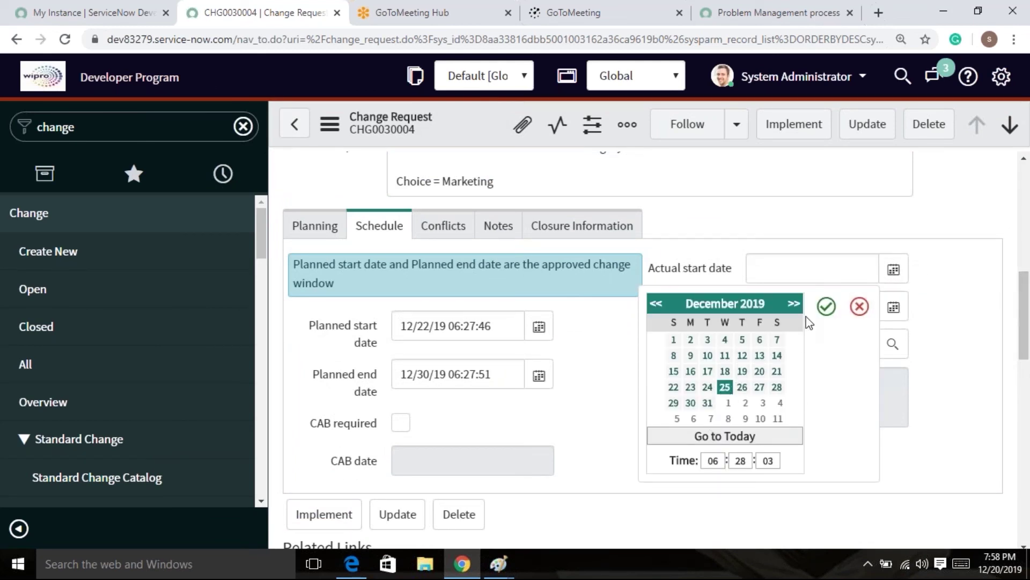
pyautogui.click(827, 306)
pyautogui.click(892, 307)
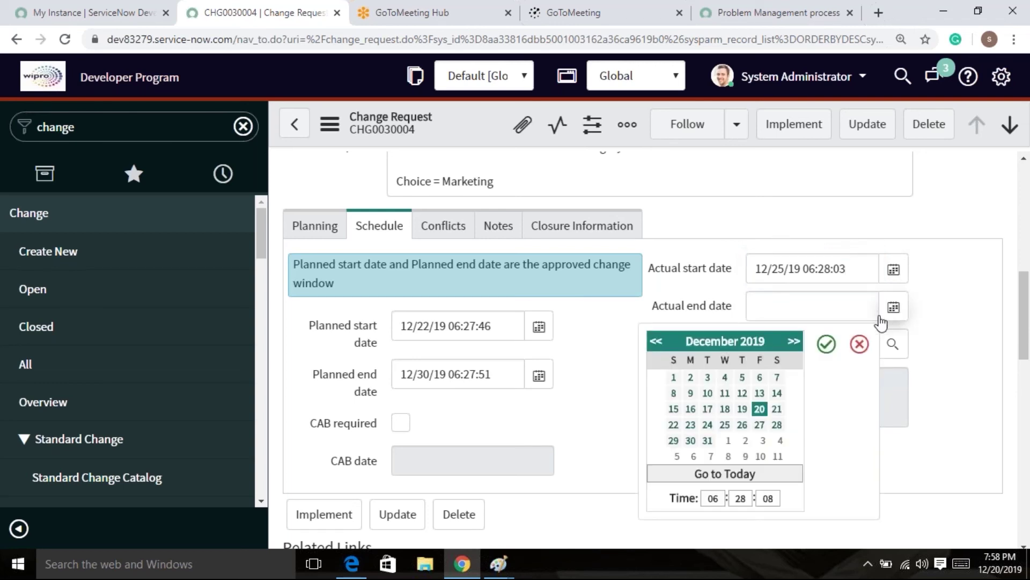
pyautogui.click(691, 446)
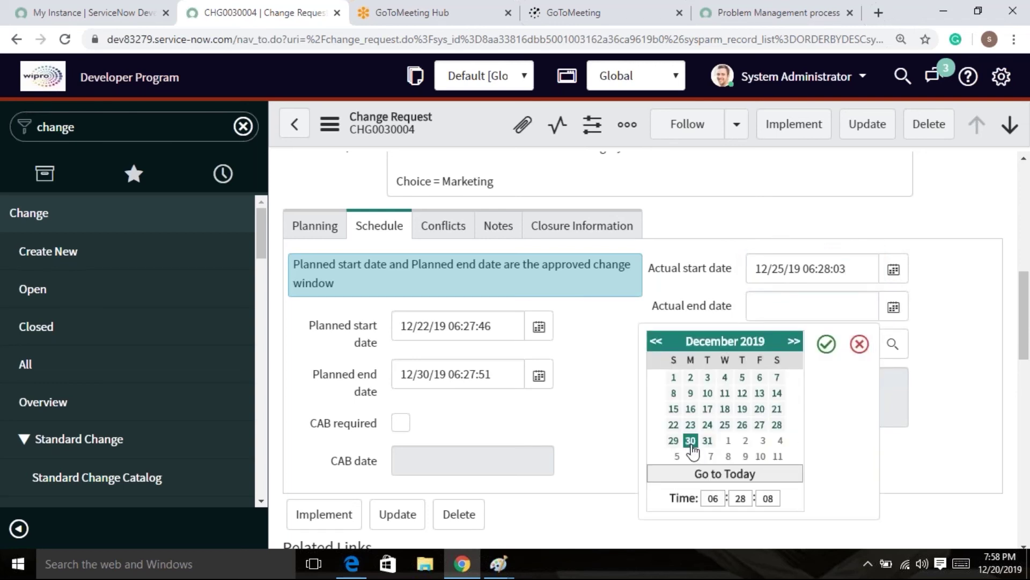
pyautogui.click(826, 344)
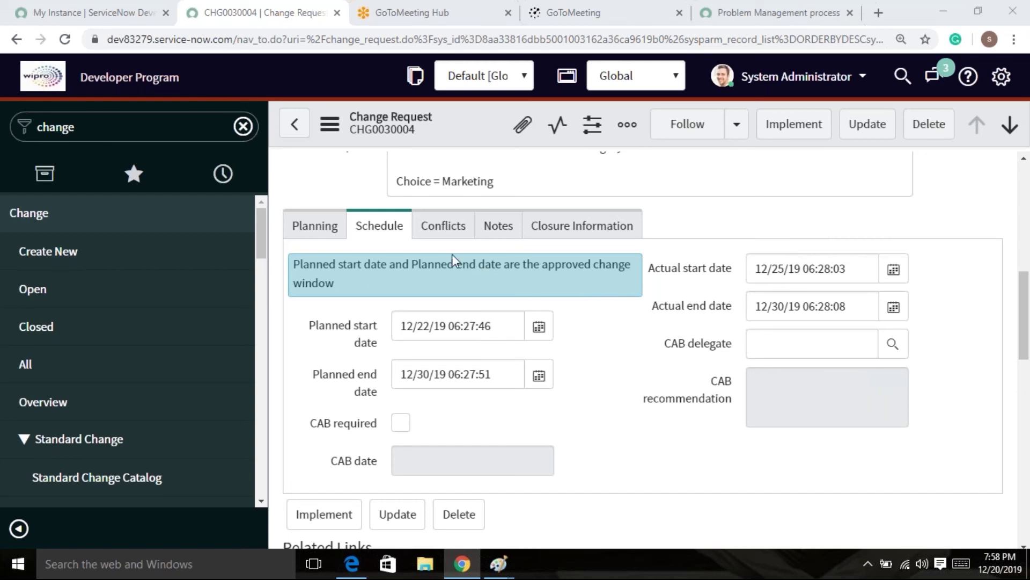
# - Advance CHG0030004 to the Implement state
pyautogui.moveTo(1026, 307); pyautogui.dragTo(1029, 198)
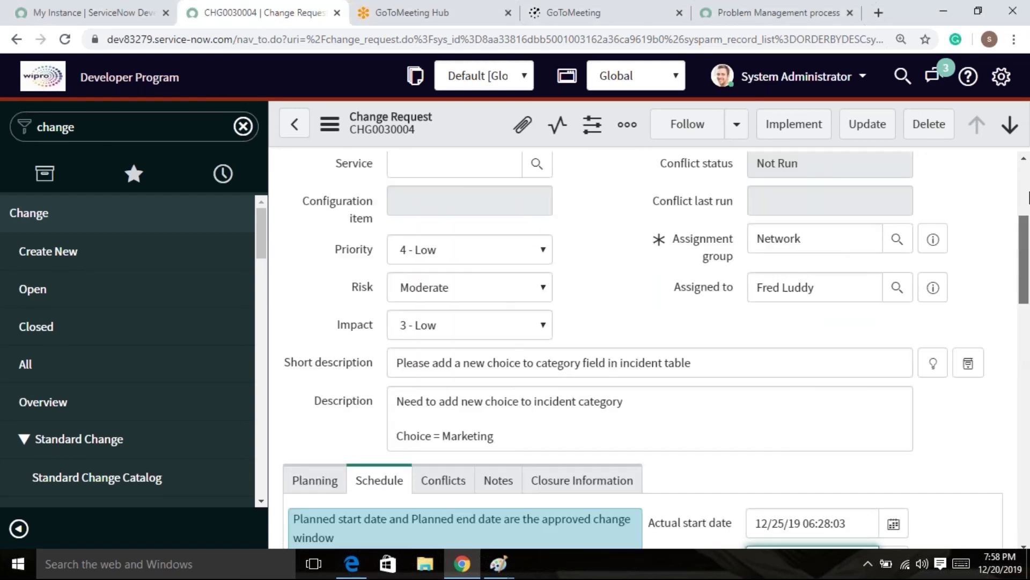
pyautogui.scroll(5, 819, 225)
pyautogui.click(813, 123)
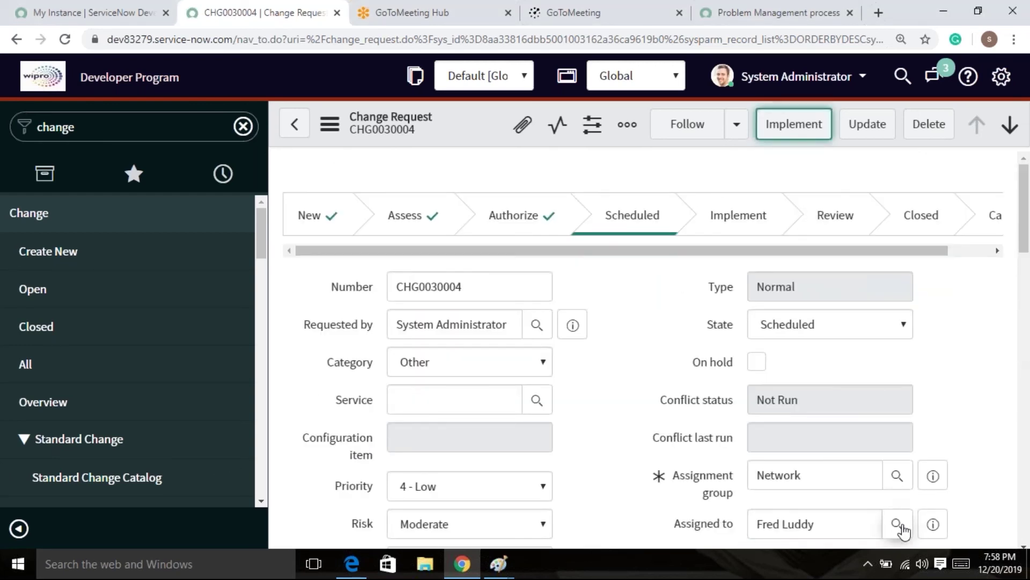
pyautogui.click(796, 122)
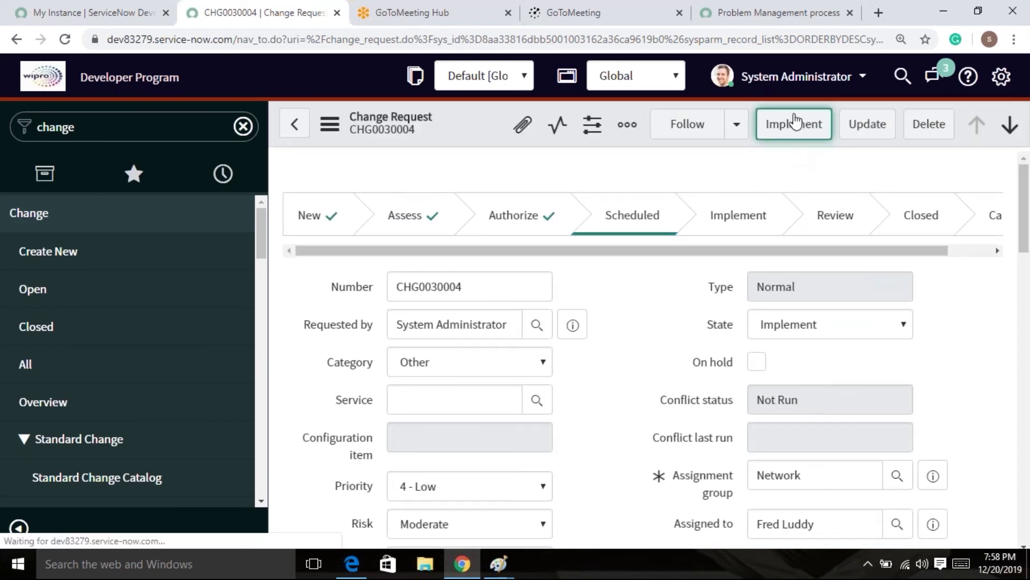
# - Filter the navigator for 'incident', open Incident > All, then open INC0010164
pyautogui.doubleClick(88, 129)
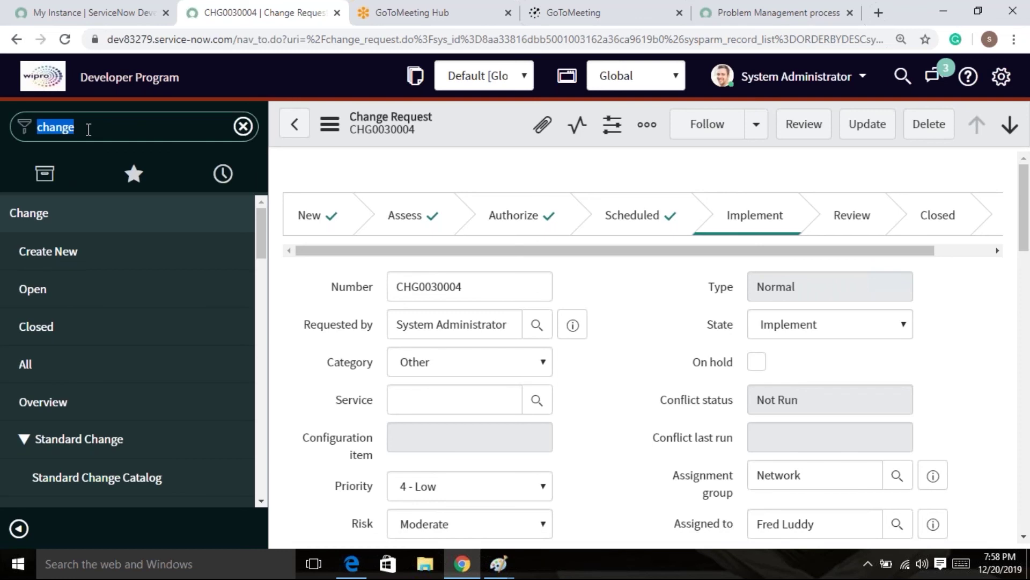
pyautogui.write('incident')
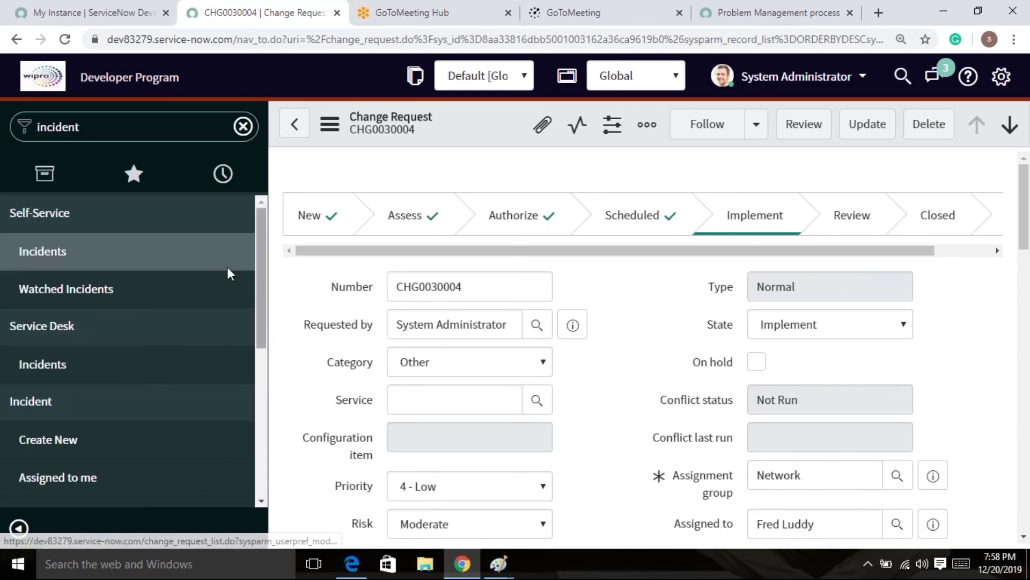
pyautogui.scroll(-2, 267, 333)
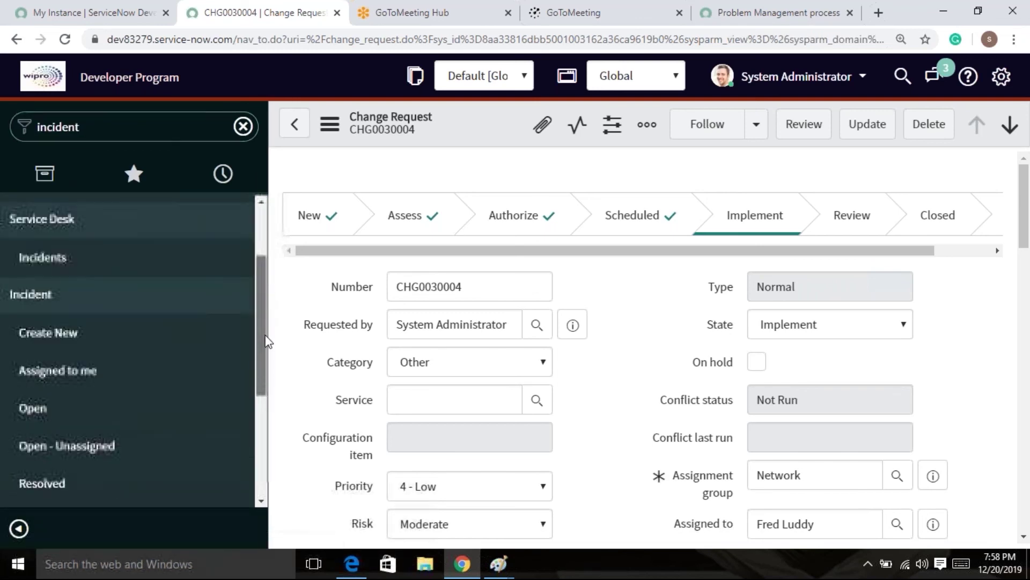
pyautogui.scroll(-2, 267, 334)
pyautogui.click(46, 496)
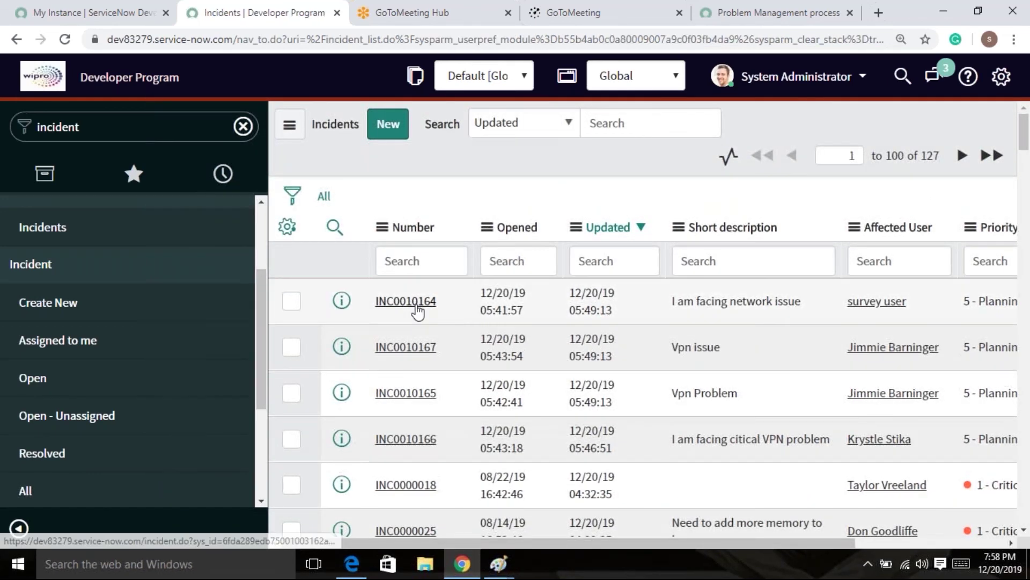
pyautogui.click(417, 305)
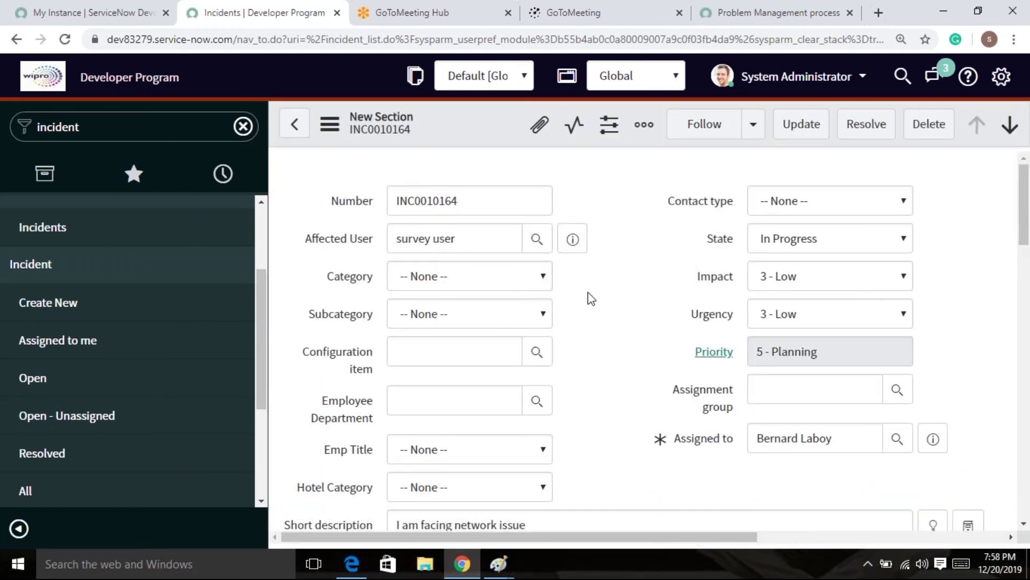
pyautogui.click(501, 321)
pyautogui.click(612, 358)
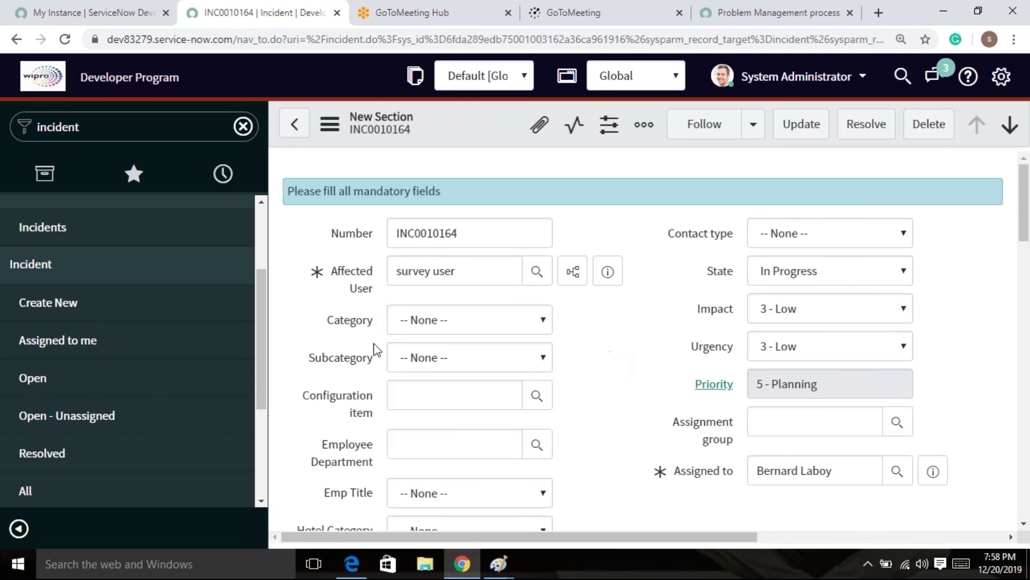
# - Add Marketing to the incident Category choice list, then update incident INC0010164
pyautogui.rightClick(348, 326)
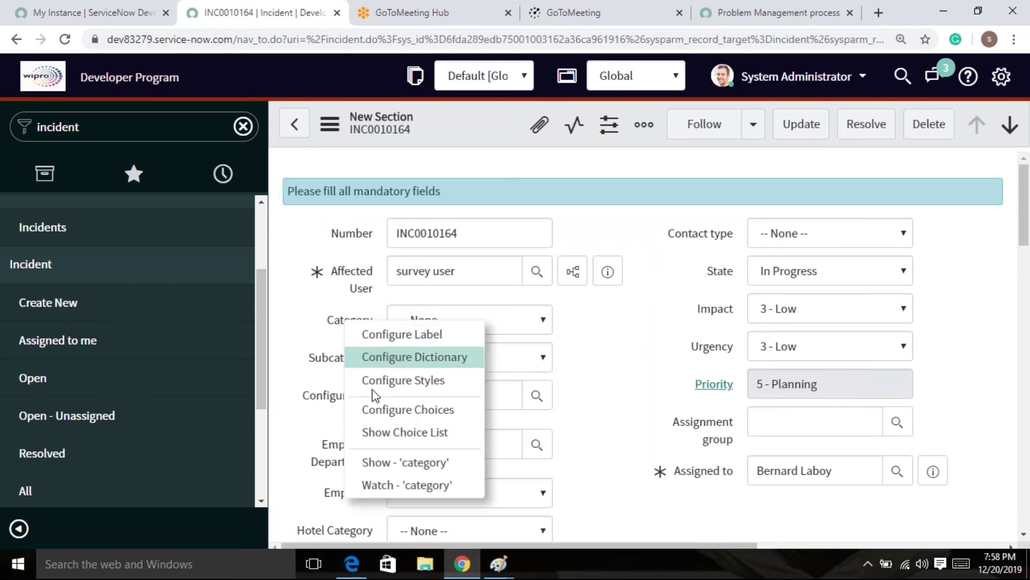
pyautogui.click(388, 407)
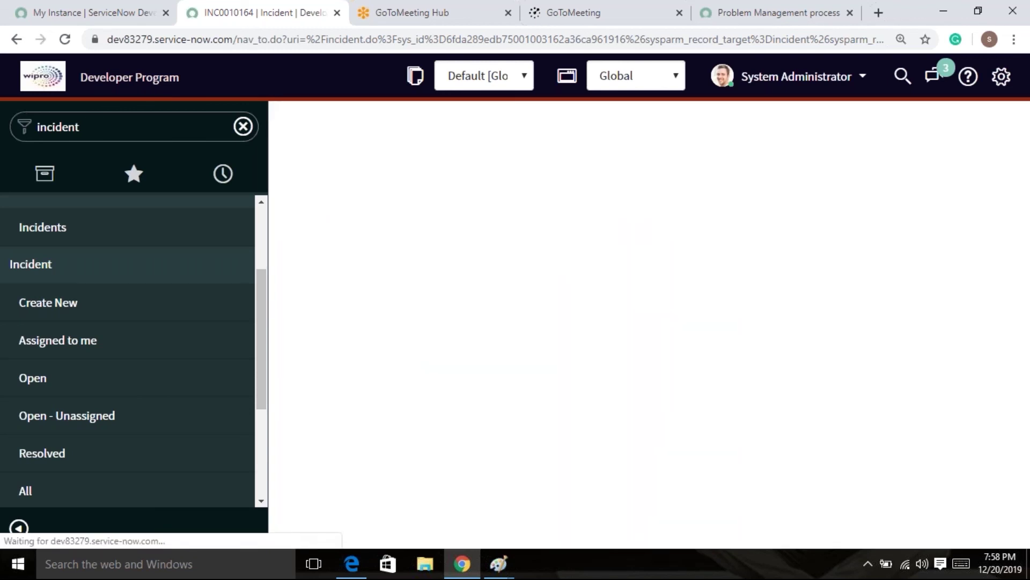
pyautogui.scroll(-2, 381, 505)
pyautogui.click(380, 524)
pyautogui.write('Marketing')
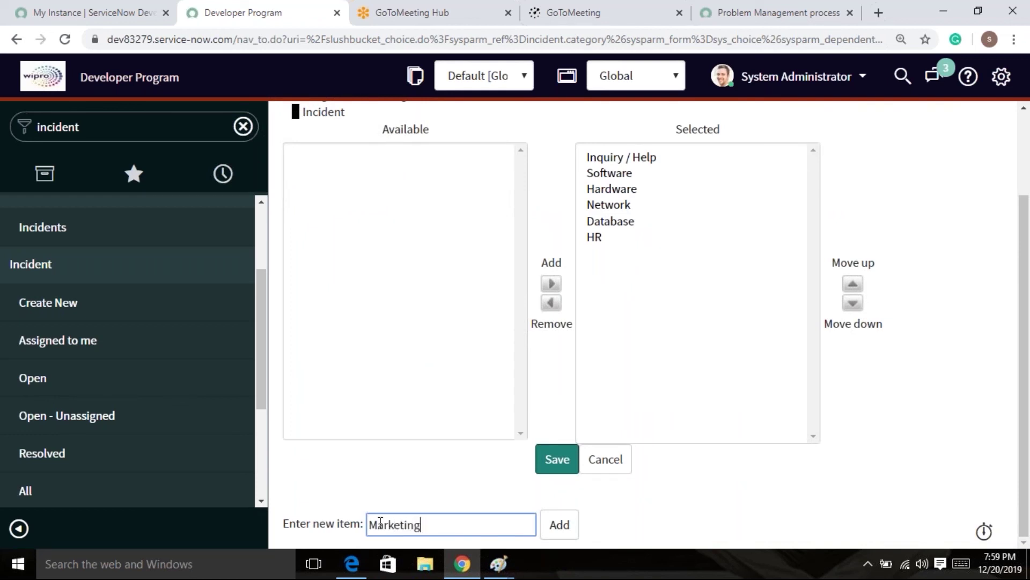
pyautogui.click(559, 524)
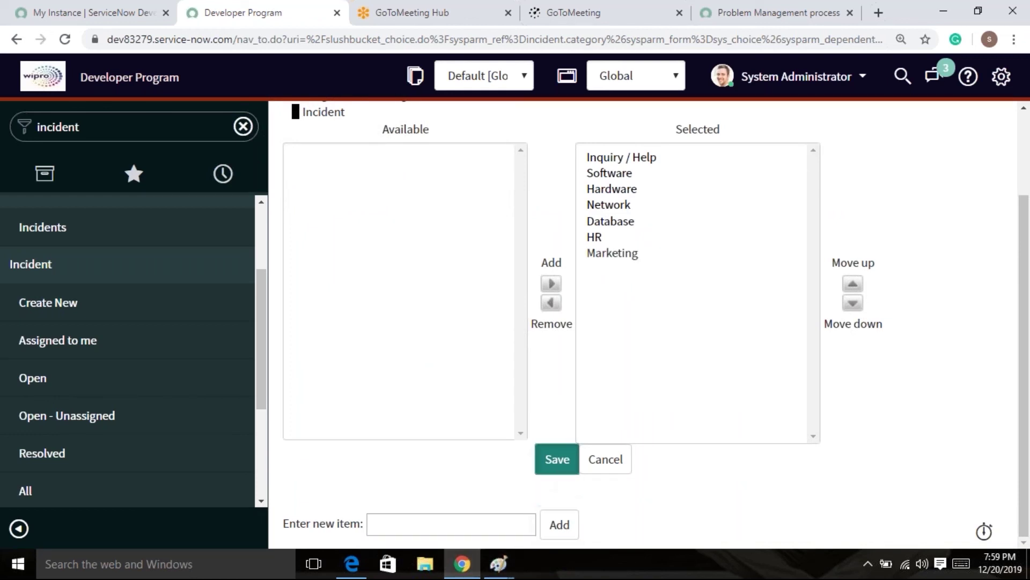
pyautogui.click(557, 459)
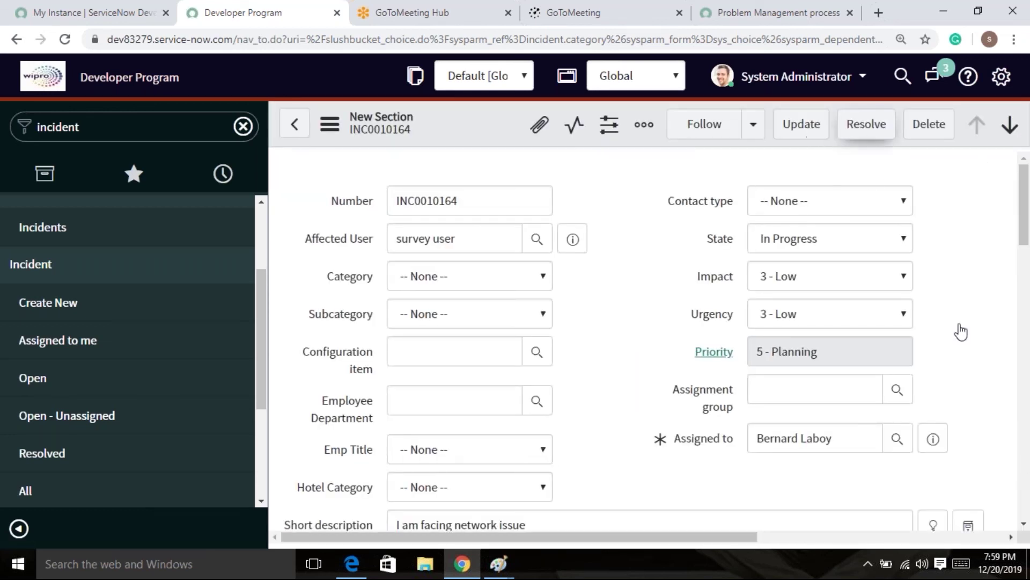
pyautogui.click(802, 124)
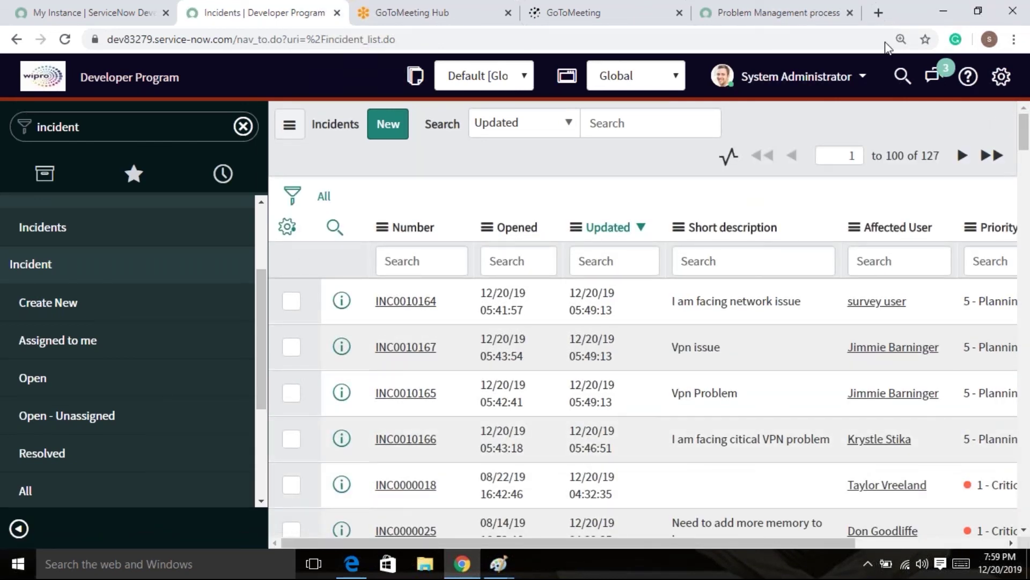
# - Open the Change > All list and select change request CHG0030004
pyautogui.click(95, 128)
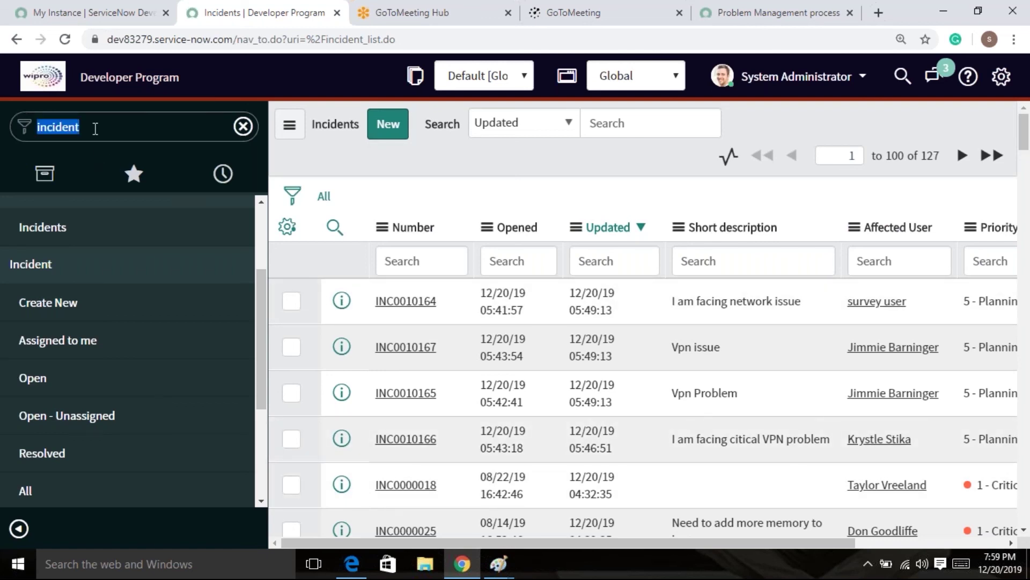
pyautogui.write('chnag')
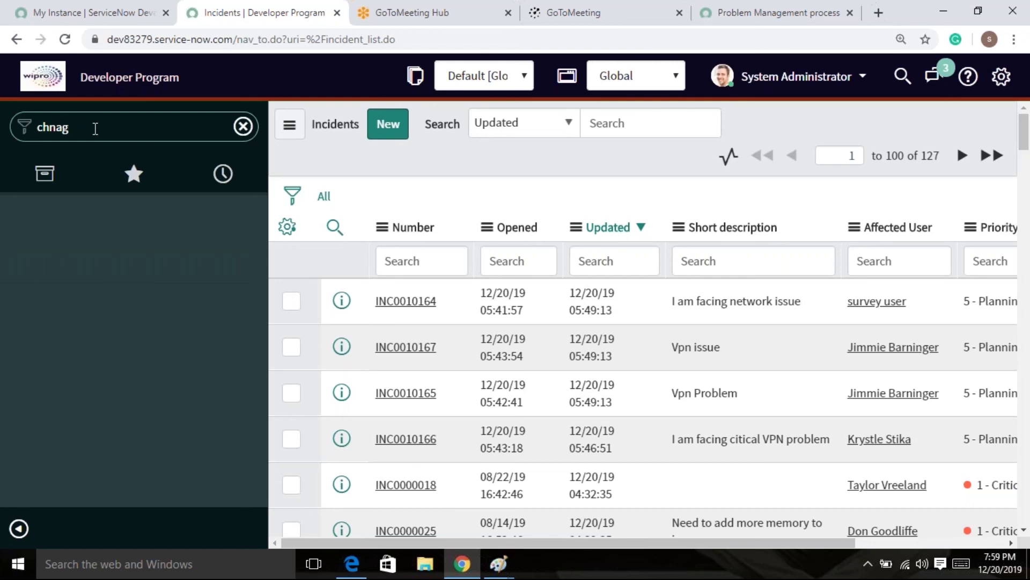
pyautogui.write('eange')
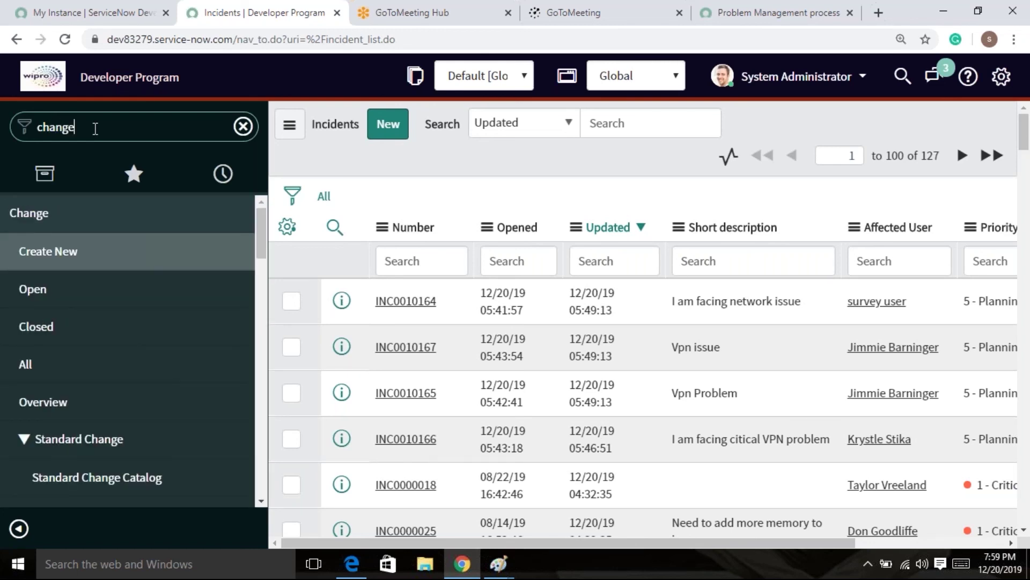
pyautogui.click(126, 382)
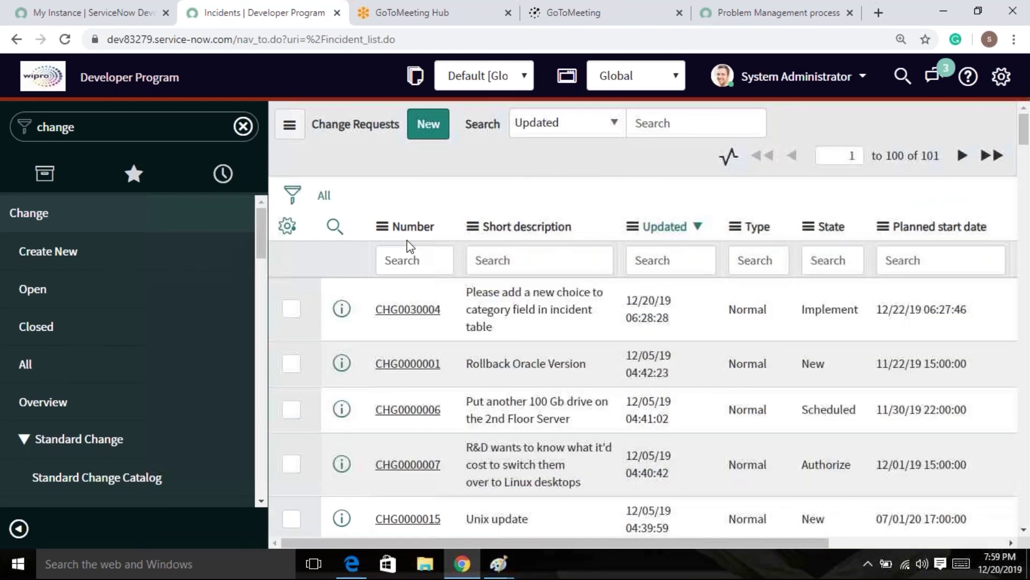
pyautogui.click(397, 310)
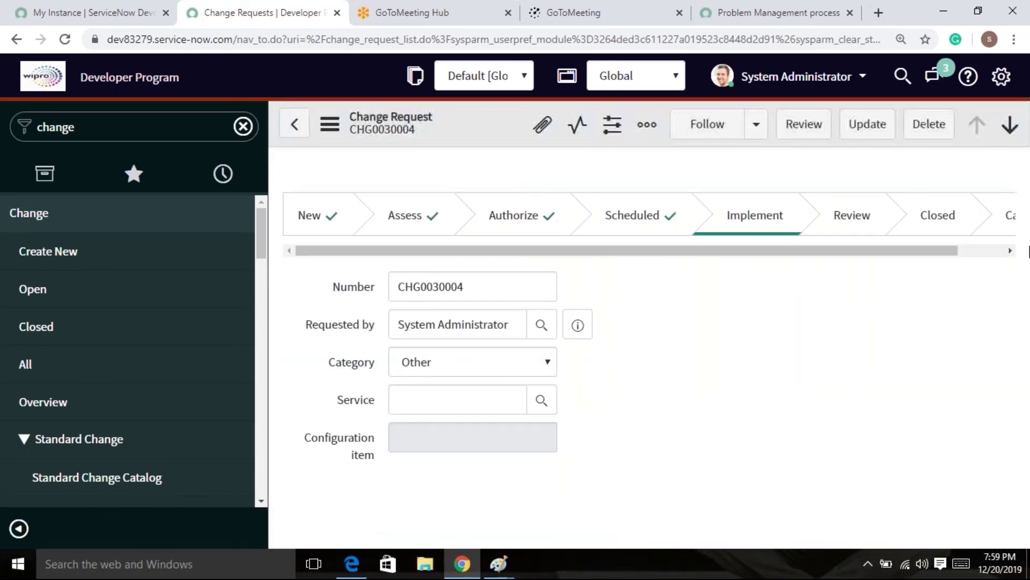
# - Post work note 'have made changes in dev instance now moving to testing', then advance to Review
pyautogui.moveTo(1028, 228); pyautogui.dragTo(1027, 322)
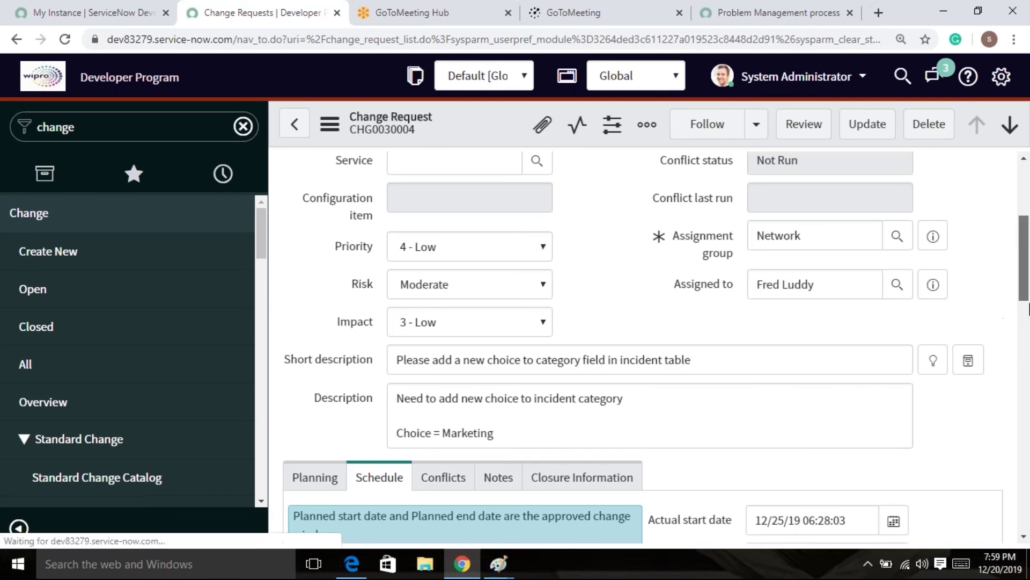
pyautogui.click(498, 477)
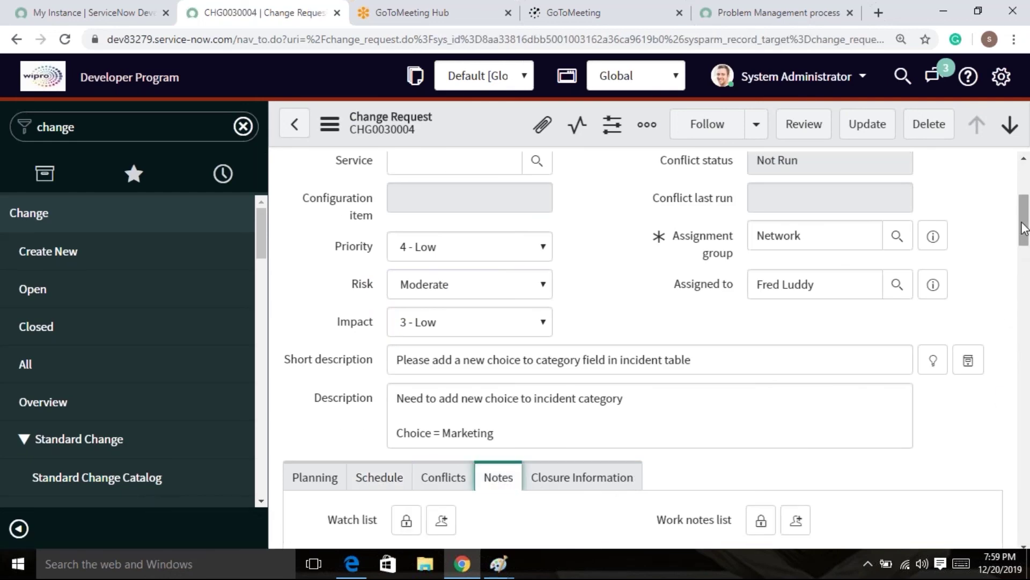
pyautogui.scroll(-1, 1026, 274)
pyautogui.scroll(-6, 774, 287)
pyautogui.scroll(1, 775, 287)
pyautogui.click(753, 288)
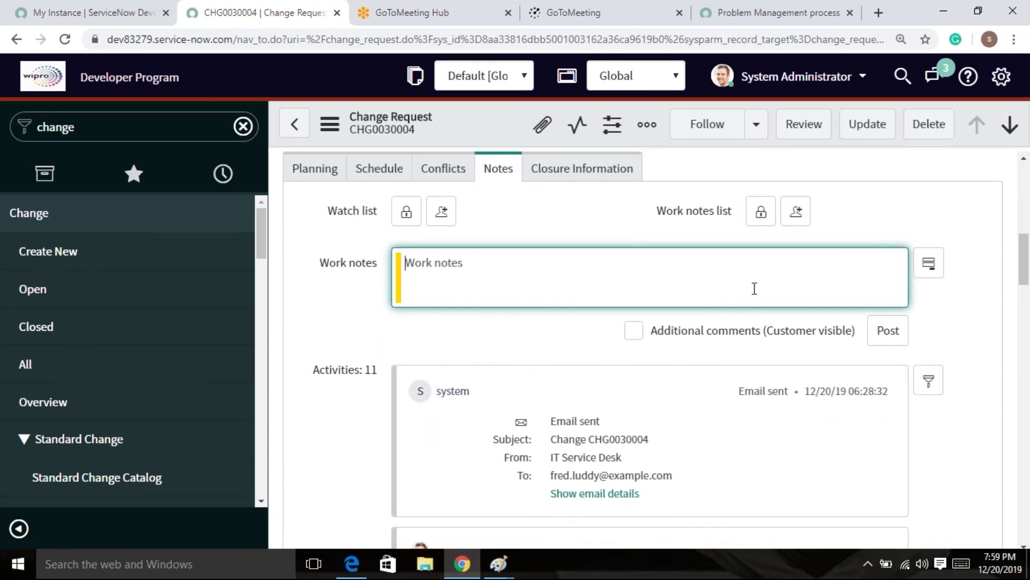
pyautogui.write('have made changes in dev instance now movi')
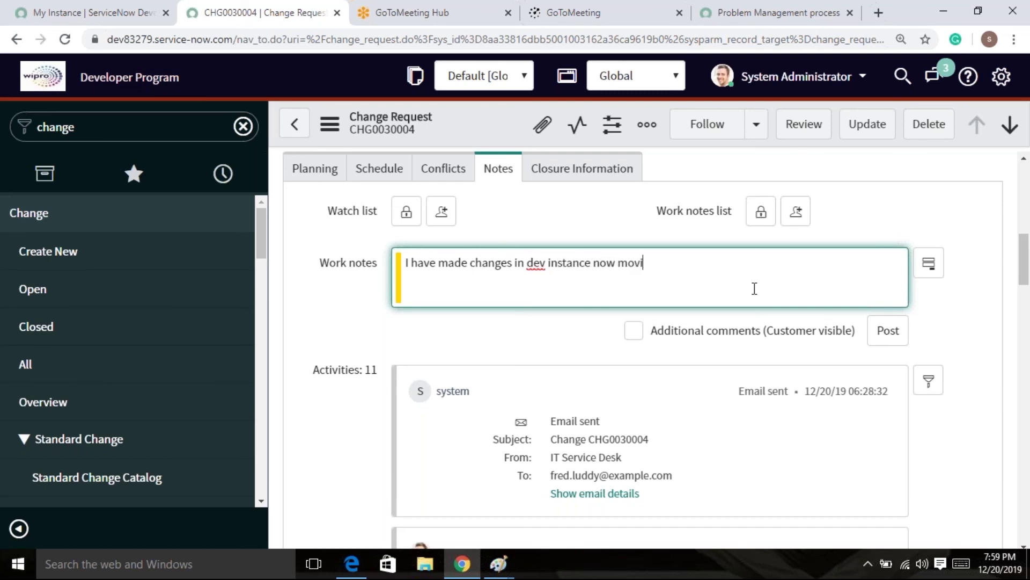
pyautogui.write('g')
pyautogui.write(' ]')
pyautogui.press('BackSpace')
pyautogui.press('BackSpace')
pyautogui.press('BackSpace')
pyautogui.write('ng to testing')
pyautogui.click(899, 337)
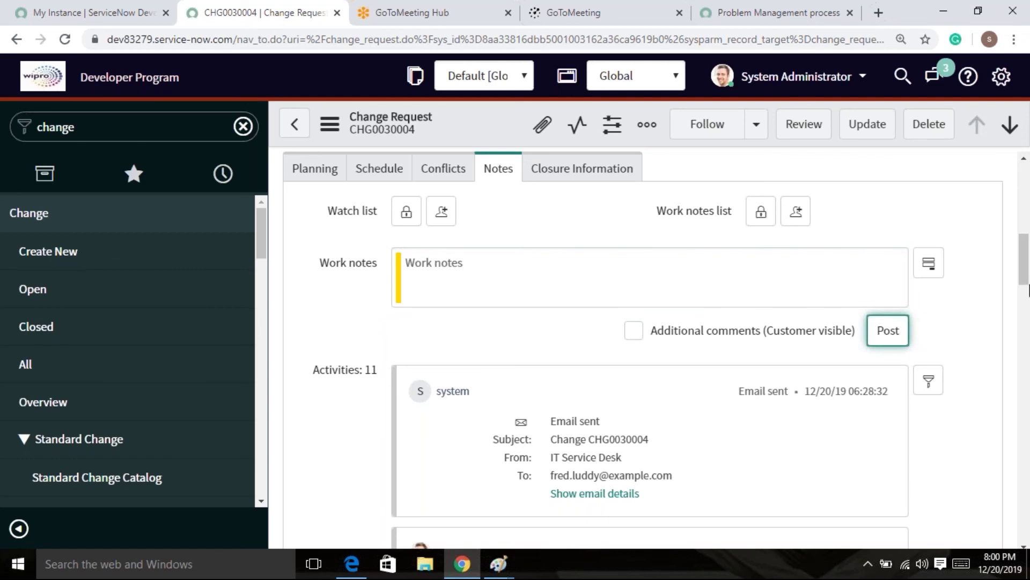
pyautogui.scroll(10, 859, 214)
pyautogui.click(815, 129)
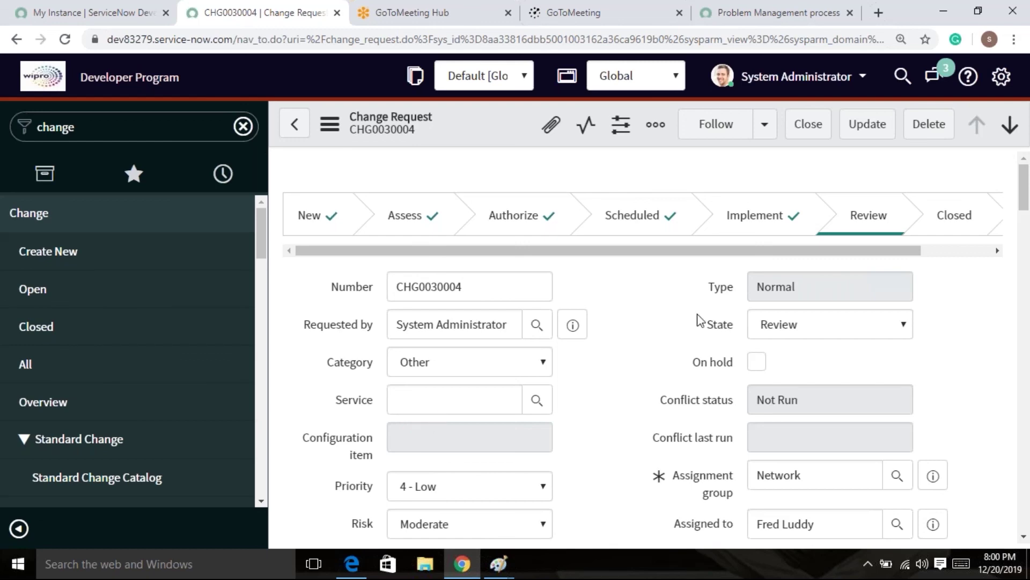
# - Write work note 'looks good, Please move changes to production and close the ticket' and attempt closing
pyautogui.scroll(-12, 1029, 248)
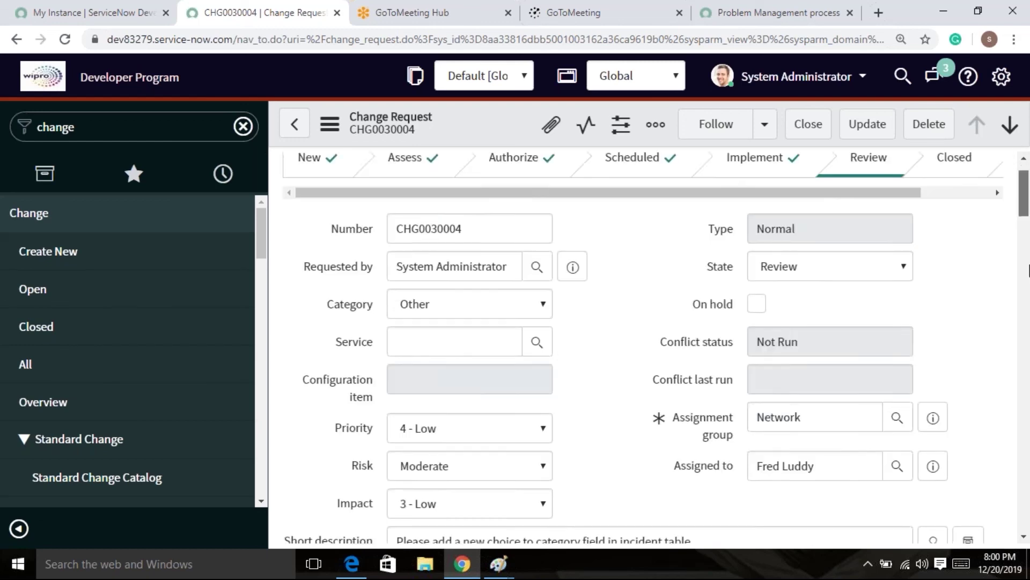
pyautogui.scroll(4, 505, 420)
pyautogui.click(502, 364)
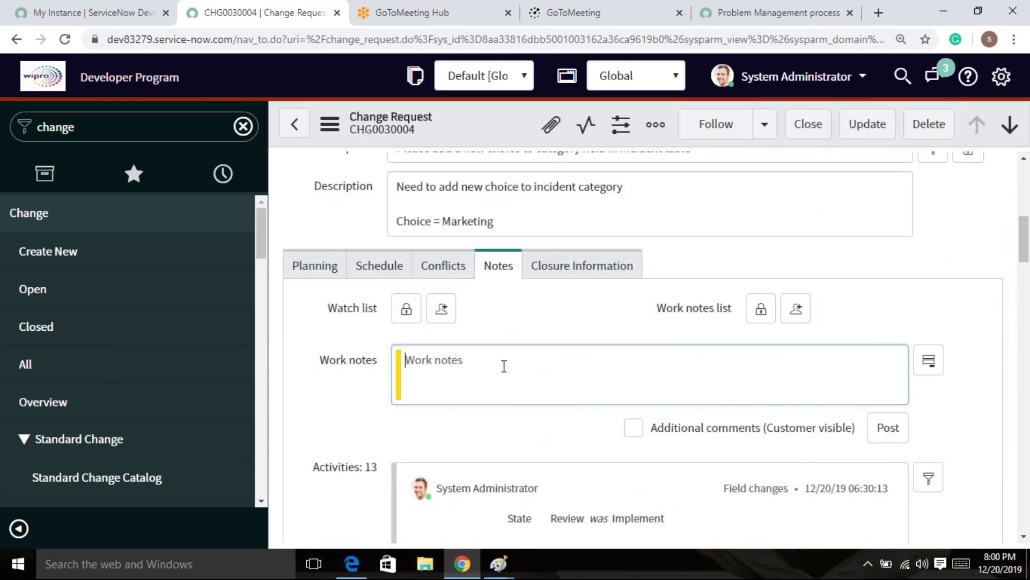
pyautogui.write('looks g')
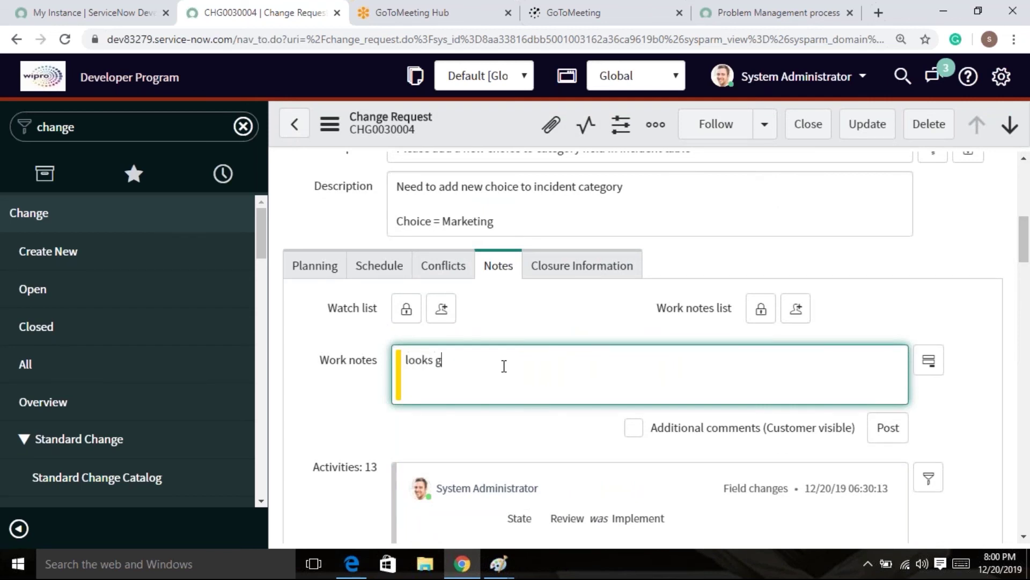
pyautogui.write('ood, Please close the')
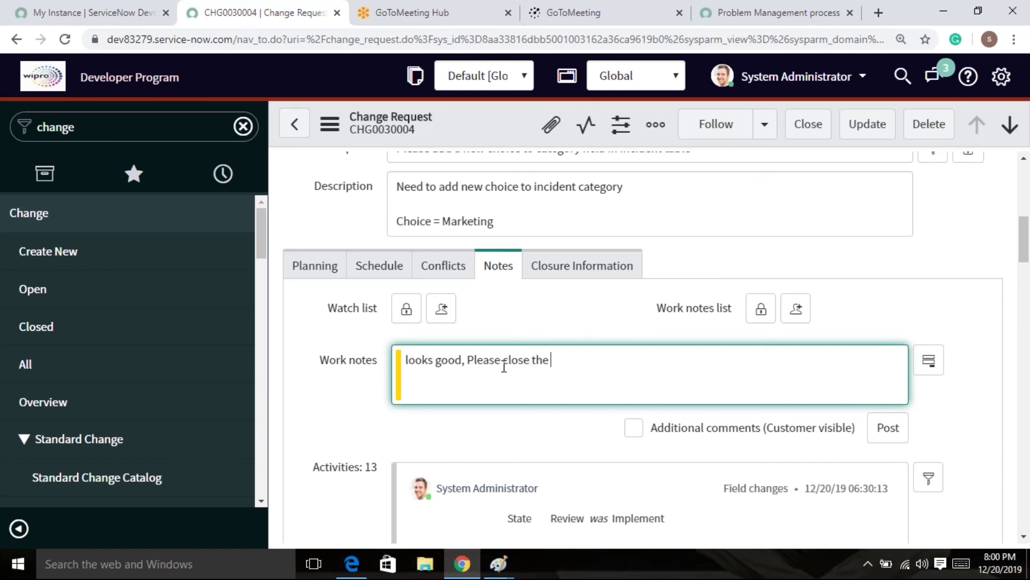
pyautogui.press('BackSpace')
pyautogui.press('BackSpace')
pyautogui.press('BackSpace')
pyautogui.press('BackSpace')
pyautogui.press('BackSpace')
pyautogui.press('BackSpace')
pyautogui.press('BackSpace')
pyautogui.press('BackSpace')
pyautogui.press('BackSpace')
pyautogui.press('BackSpace')
pyautogui.write('move cn')
pyautogui.press('BackSpace')
pyautogui.write('hanges to')
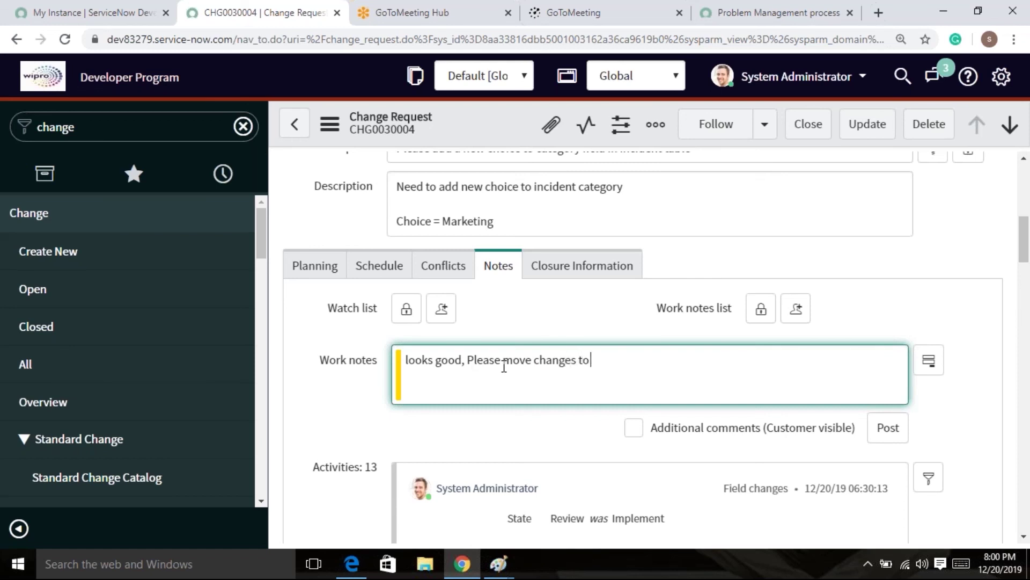
pyautogui.write(' production and close the ticket')
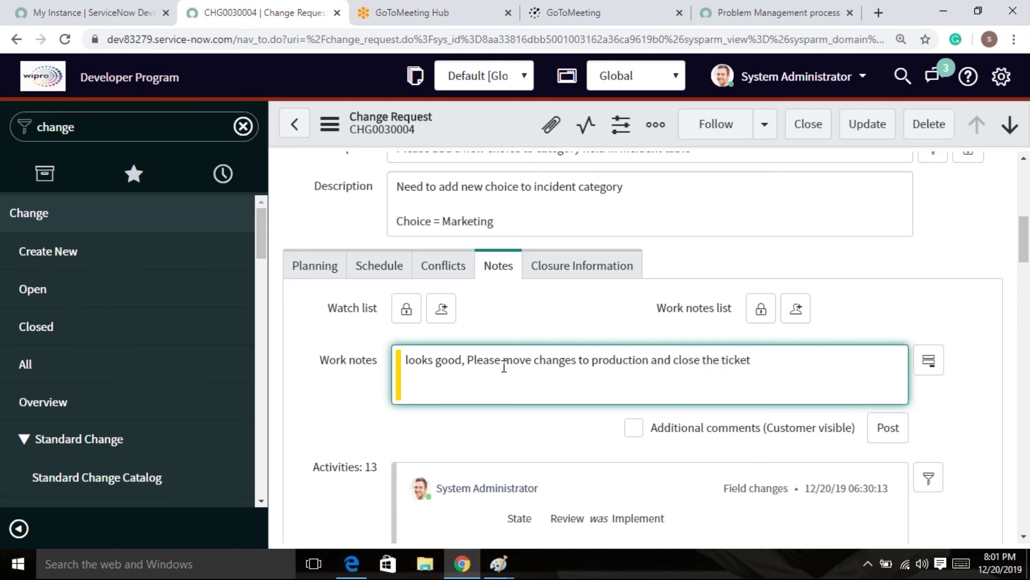
pyautogui.scroll(-1, 1009, 290)
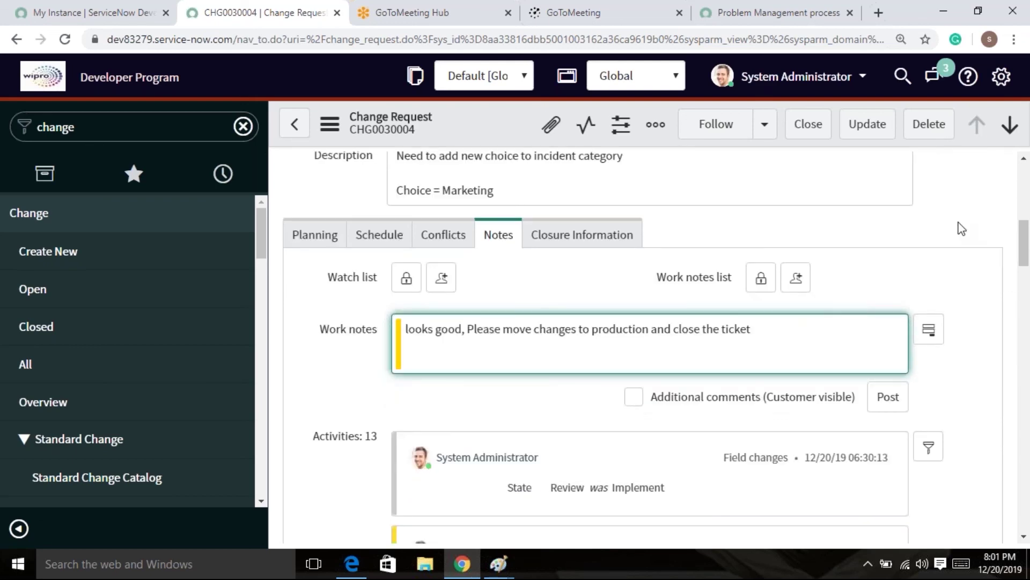
pyautogui.scroll(-5, 962, 228)
pyautogui.click(809, 123)
# - In Closure Information, set the Close code of CHG0030004 to Successful
pyautogui.scroll(-2, 1011, 258)
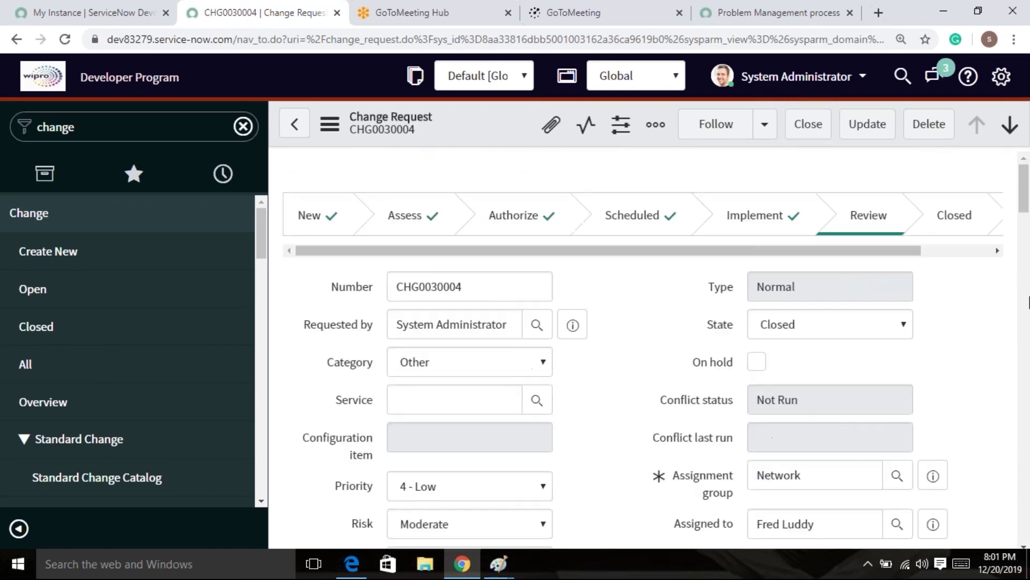
pyautogui.moveTo(1027, 244); pyautogui.dragTo(1025, 177)
pyautogui.click(809, 124)
pyautogui.moveTo(1028, 191); pyautogui.dragTo(1027, 229)
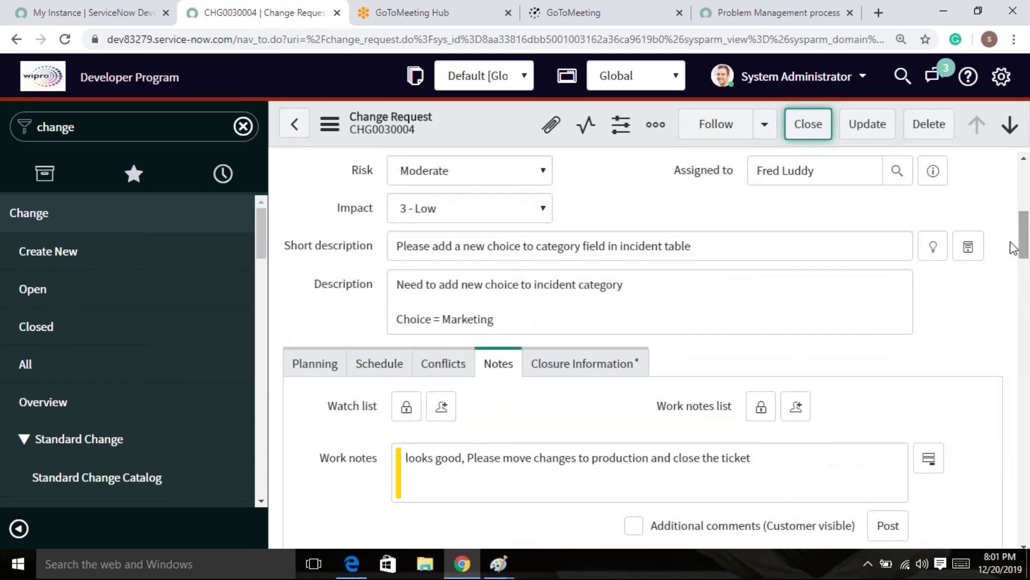
pyautogui.click(605, 367)
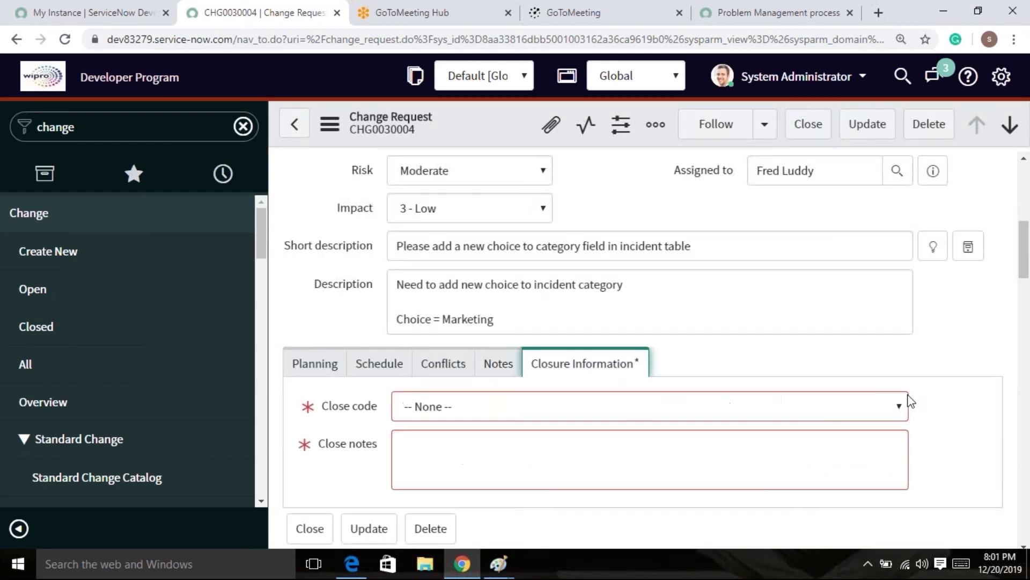
pyautogui.click(824, 401)
pyautogui.click(510, 445)
# - Copy the work note text into Close notes and close the change request
pyautogui.click(510, 467)
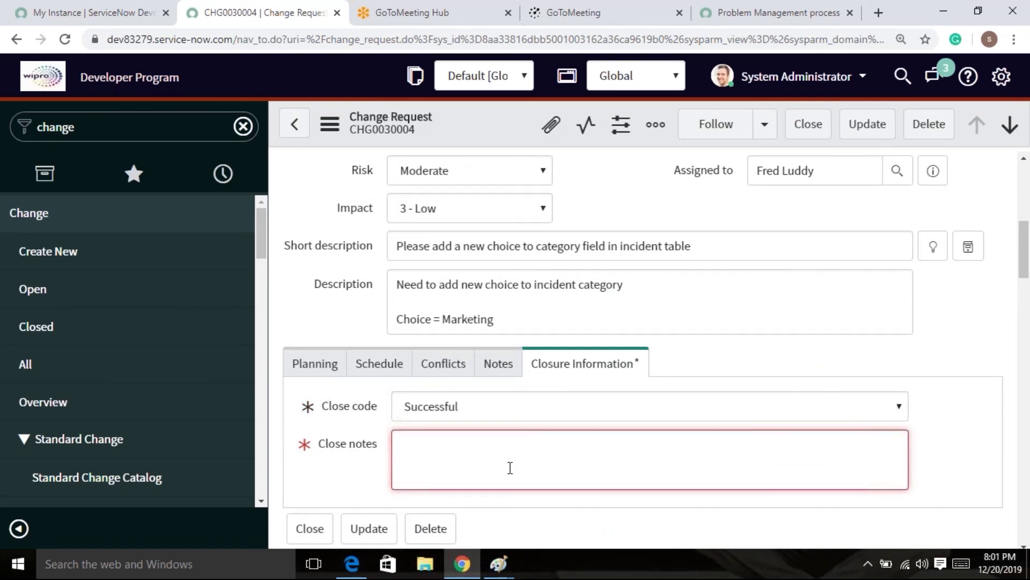
pyautogui.write('Look in to DHCP')
pyautogui.moveTo(510, 467); pyautogui.dragTo(385, 468)
pyautogui.press('BackSpace')
pyautogui.moveTo(716, 249); pyautogui.dragTo(386, 271)
pyautogui.click(598, 289)
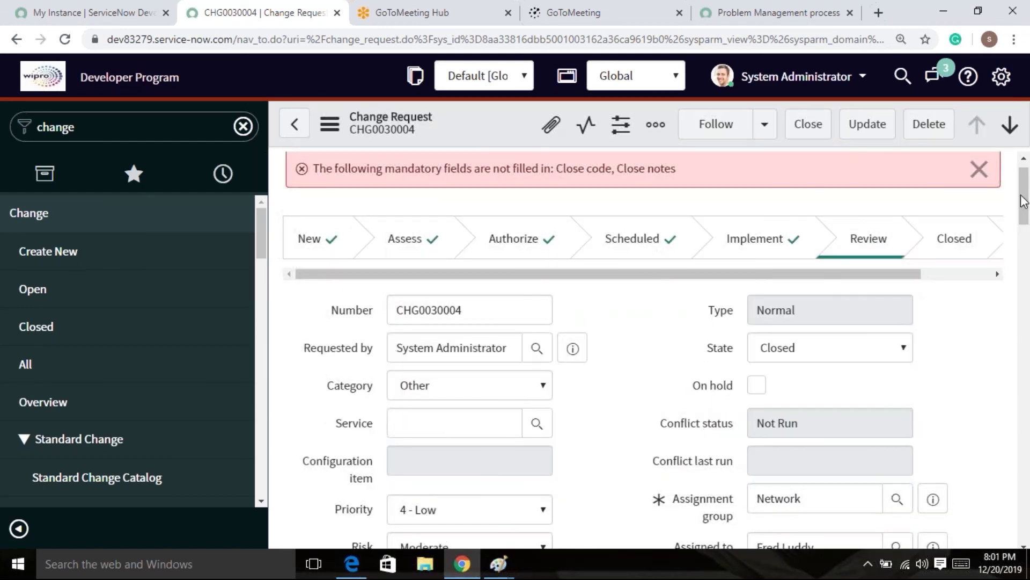
pyautogui.scroll(-10, 991, 258)
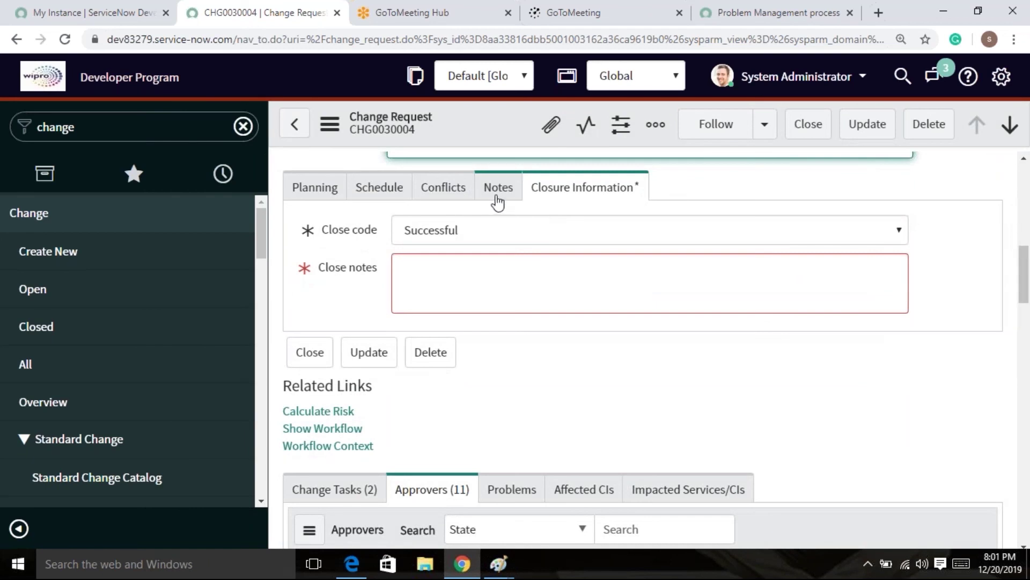
pyautogui.click(498, 187)
pyautogui.moveTo(754, 283); pyautogui.dragTo(262, 299)
pyautogui.hotkey('ctrl', 'c')
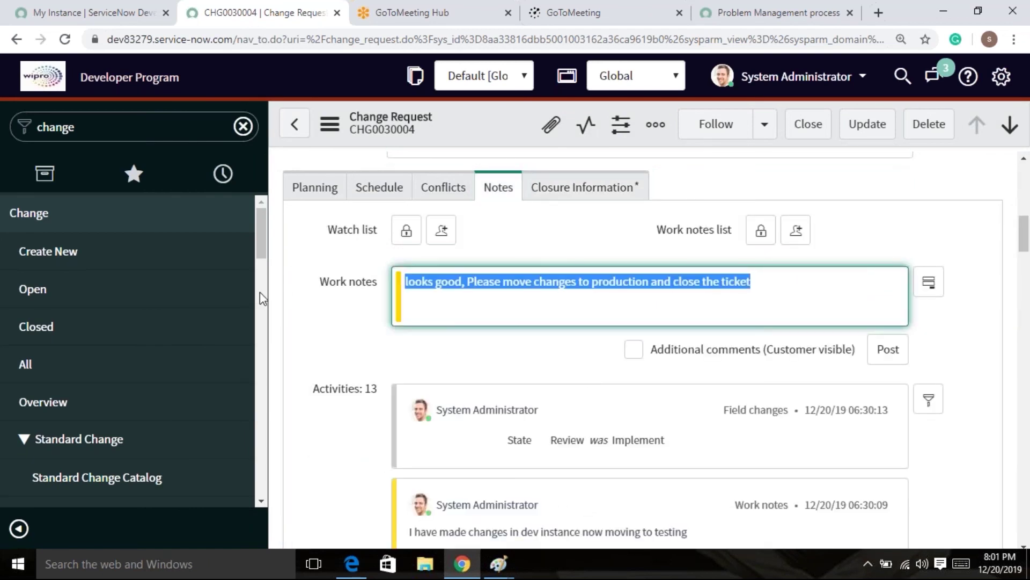
pyautogui.click(582, 187)
pyautogui.click(570, 284)
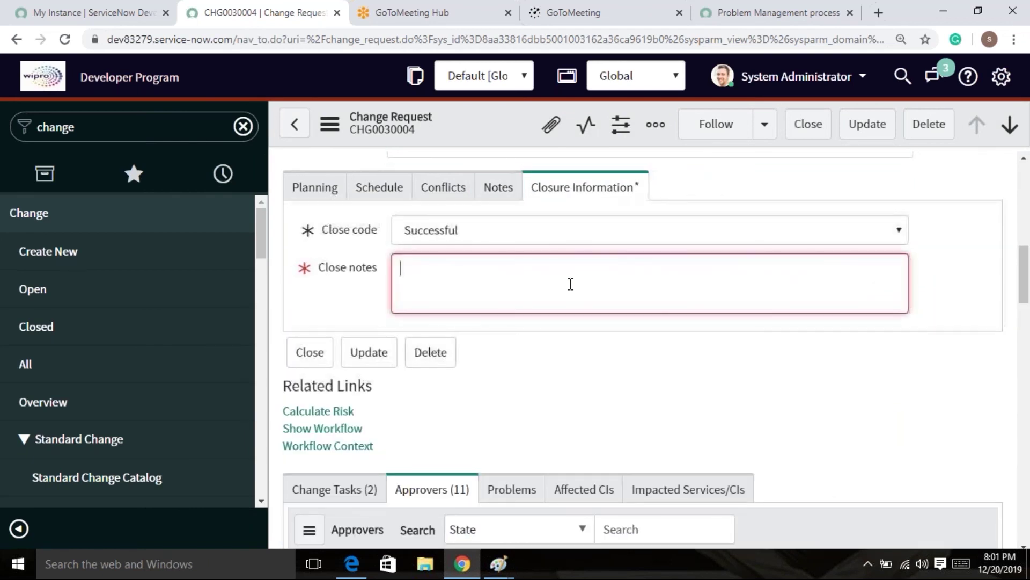
pyautogui.hotkey('ctrl', 'v')
pyautogui.click(808, 124)
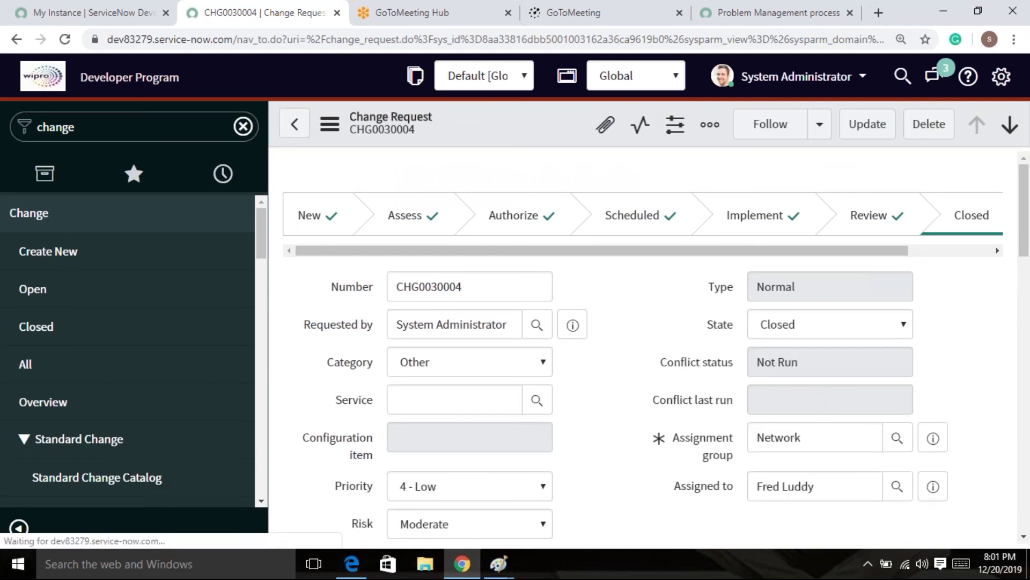
# - Open Change > Create New to reach the standard change catalog
pyautogui.click(652, 363)
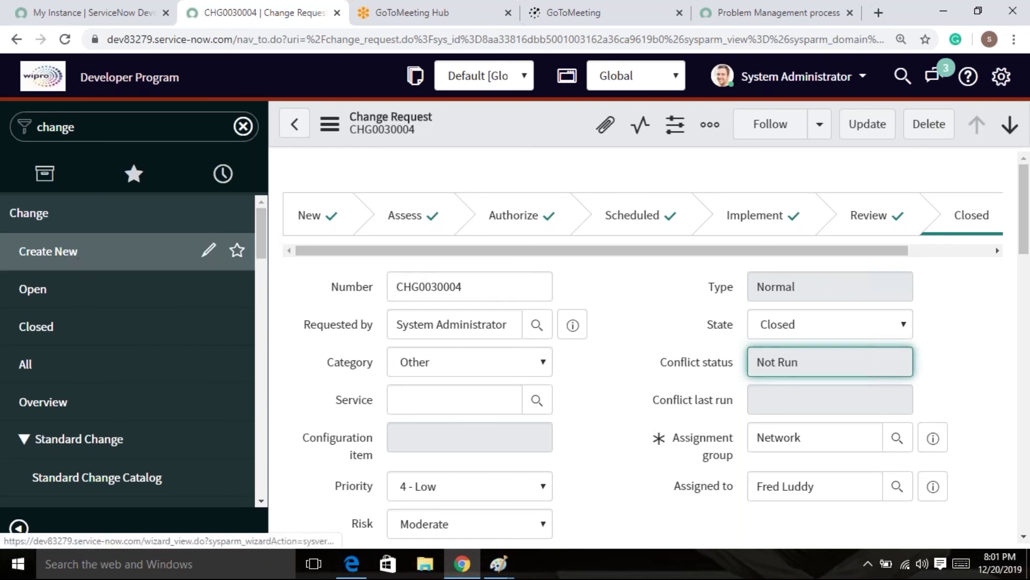
pyautogui.click(73, 251)
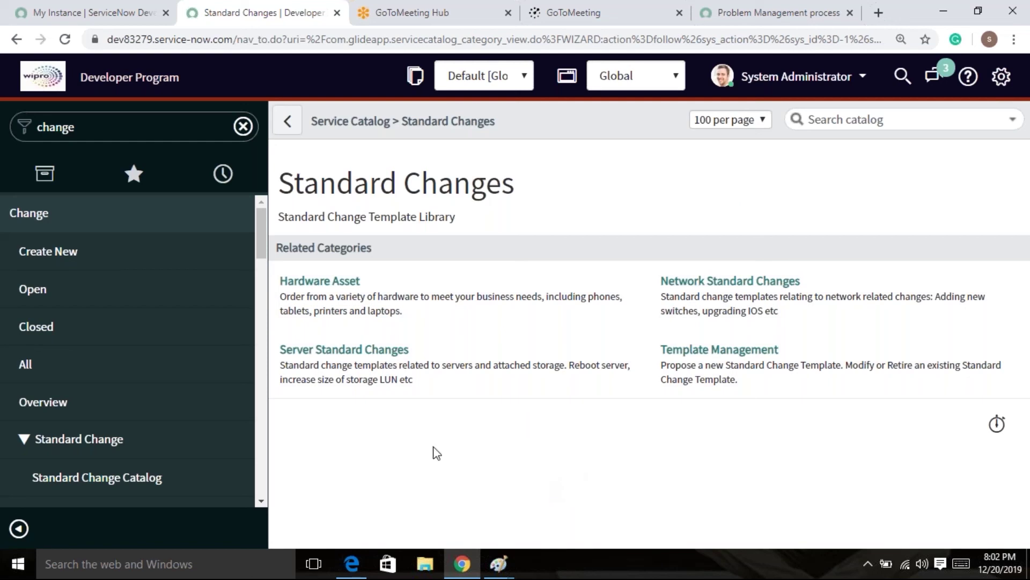
# - Submit a change from the Hardware Asset 'Replace printer toner' template and open CHG0030005
pyautogui.click(316, 283)
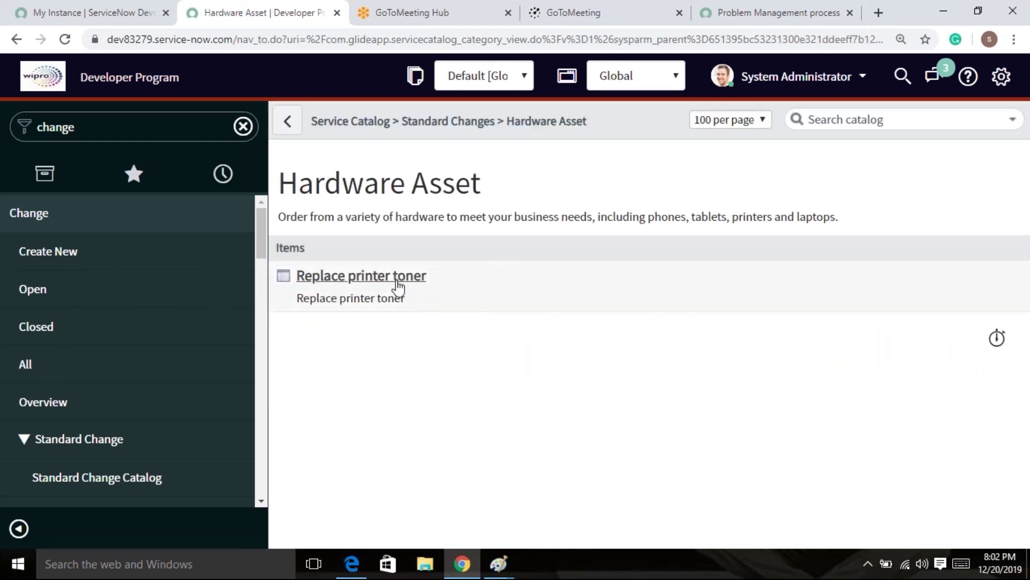
pyautogui.click(393, 279)
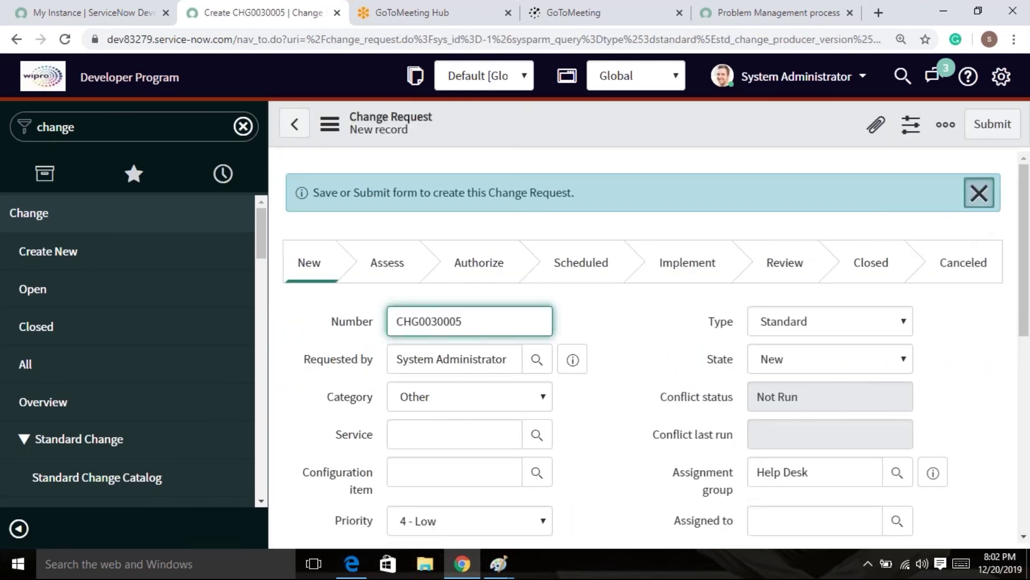
pyautogui.click(979, 193)
pyautogui.click(993, 124)
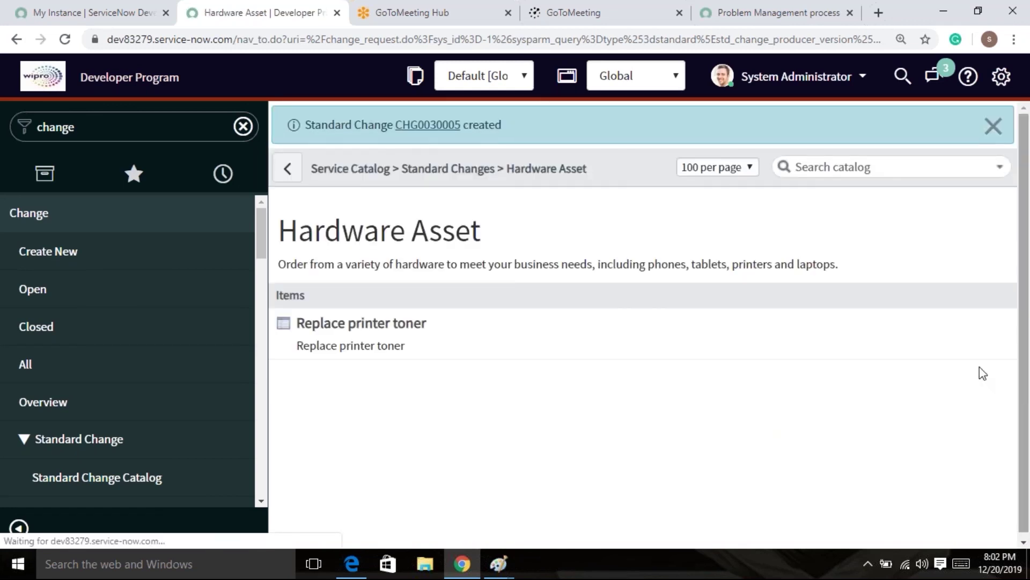
pyautogui.click(429, 126)
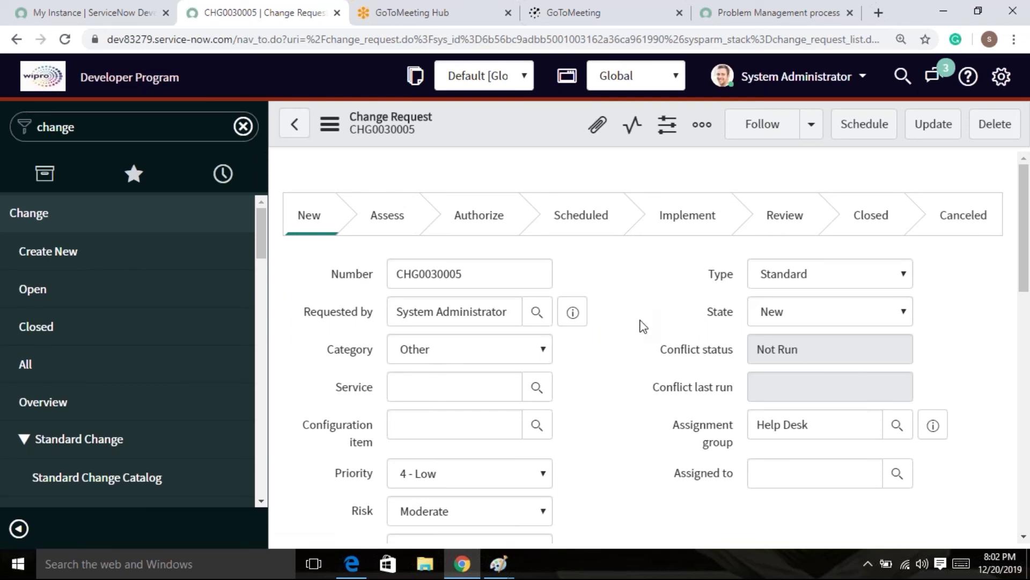
# - Schedule CHG0030005 and dismiss the impacted services notification
pyautogui.click(861, 128)
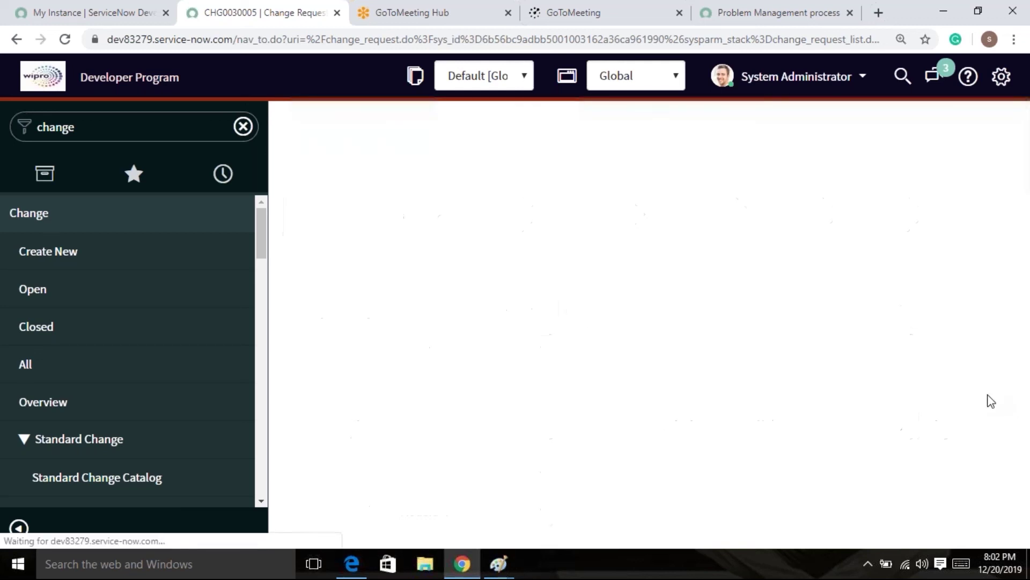
pyautogui.click(980, 193)
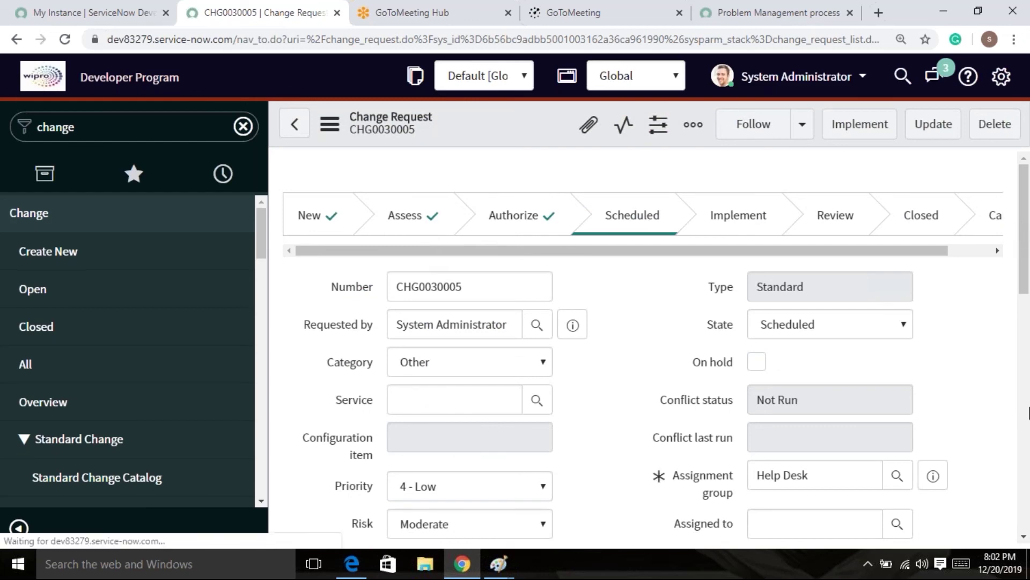
pyautogui.scroll(-10, 1028, 342)
pyautogui.scroll(10, 1028, 342)
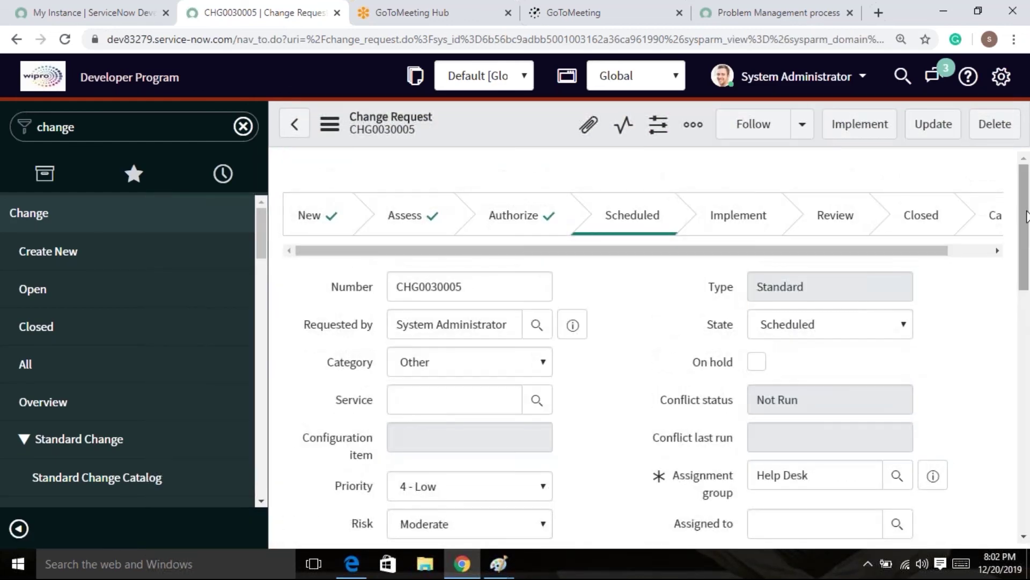